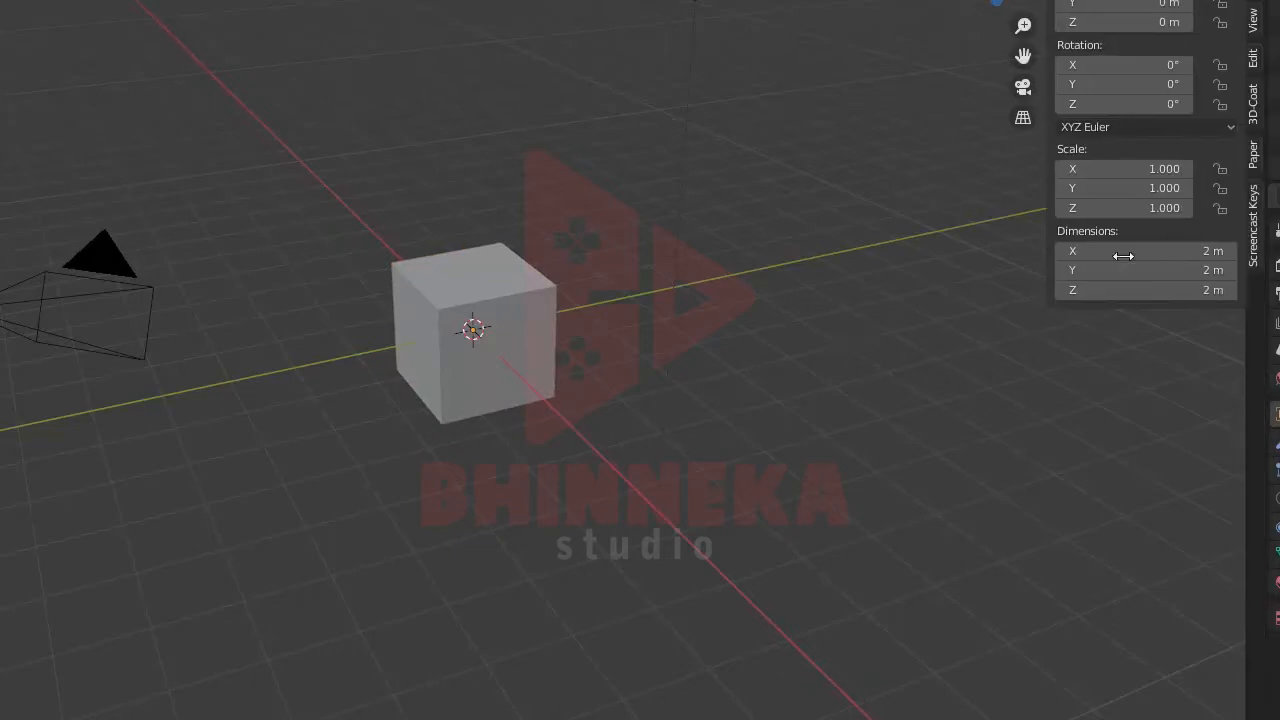
- Hide the sidebar and delete the default cube from the scene
click(1256, 240)
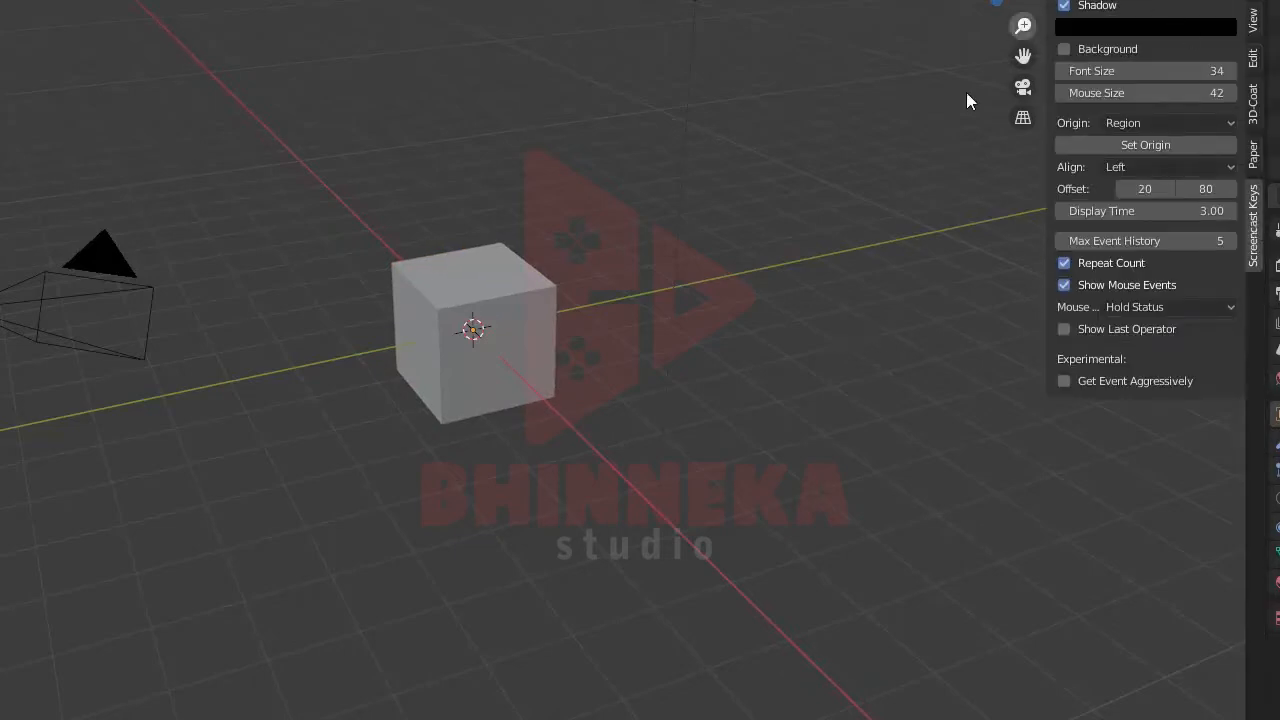
key(n)
middle_drag(493, 398, 432, 337)
click(528, 355)
key(Delete)
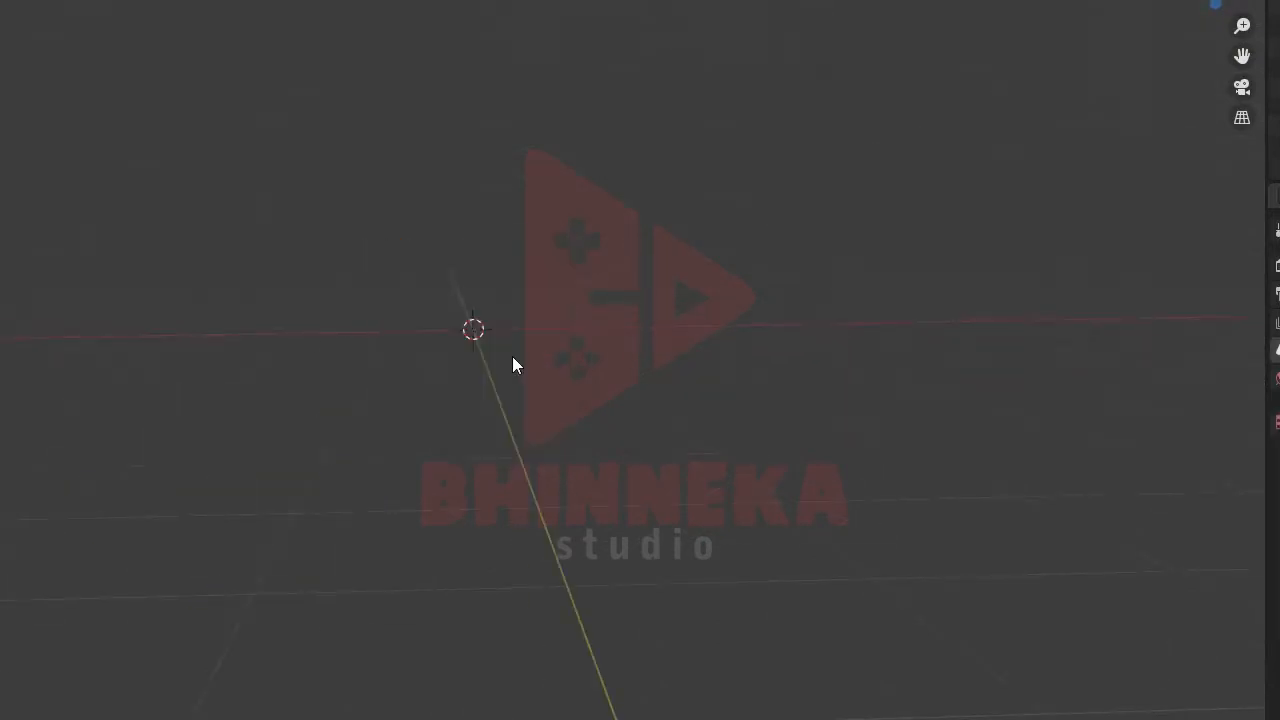
- Add a cylinder mesh and reduce it to 5 vertices to make a pentagonal prism
key(shift+a)
mouse_move(507, 351)
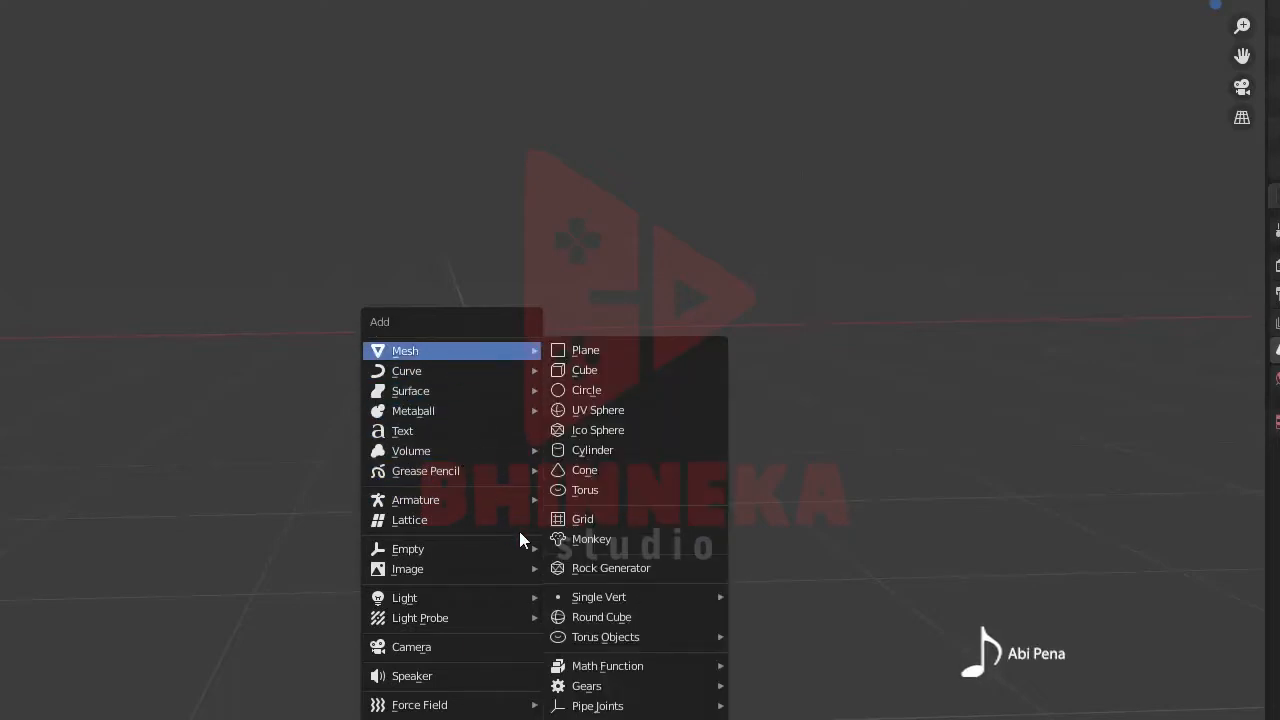
click(584, 447)
middle_drag(571, 400, 380, 506)
scroll(531, 437, up, 5)
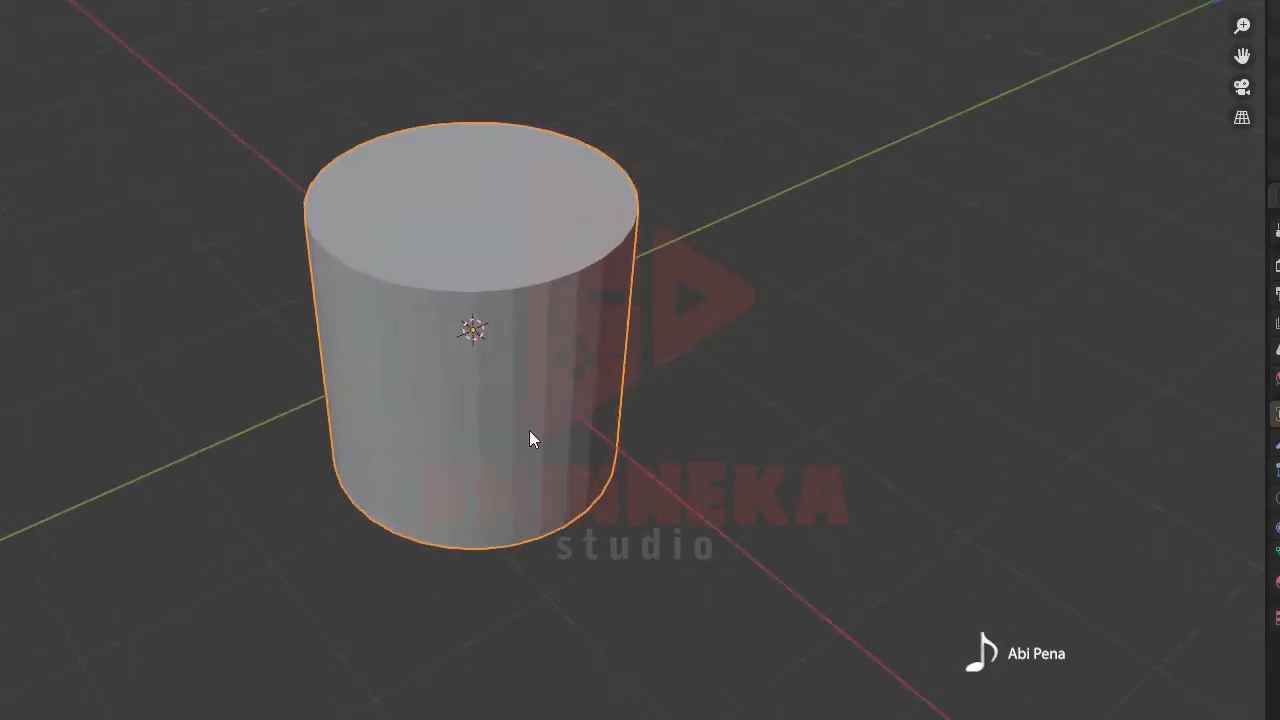
middle_drag(470, 441, 447, 454)
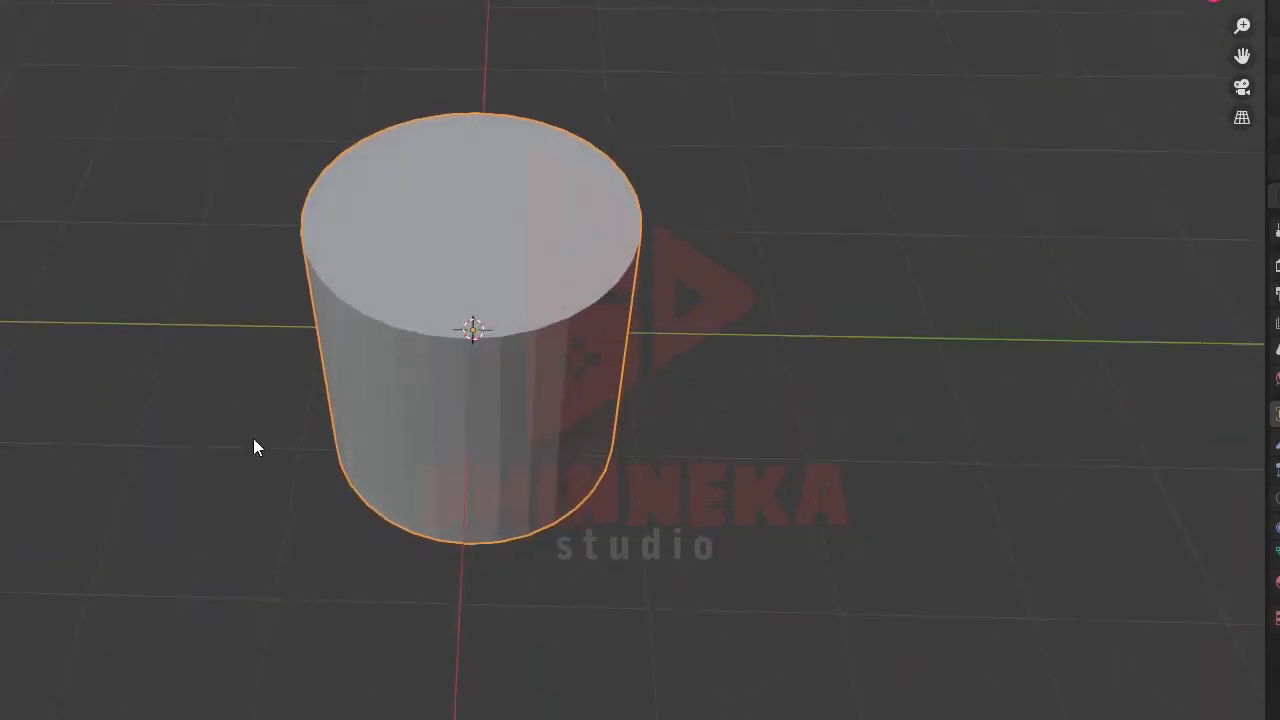
click(2, 712)
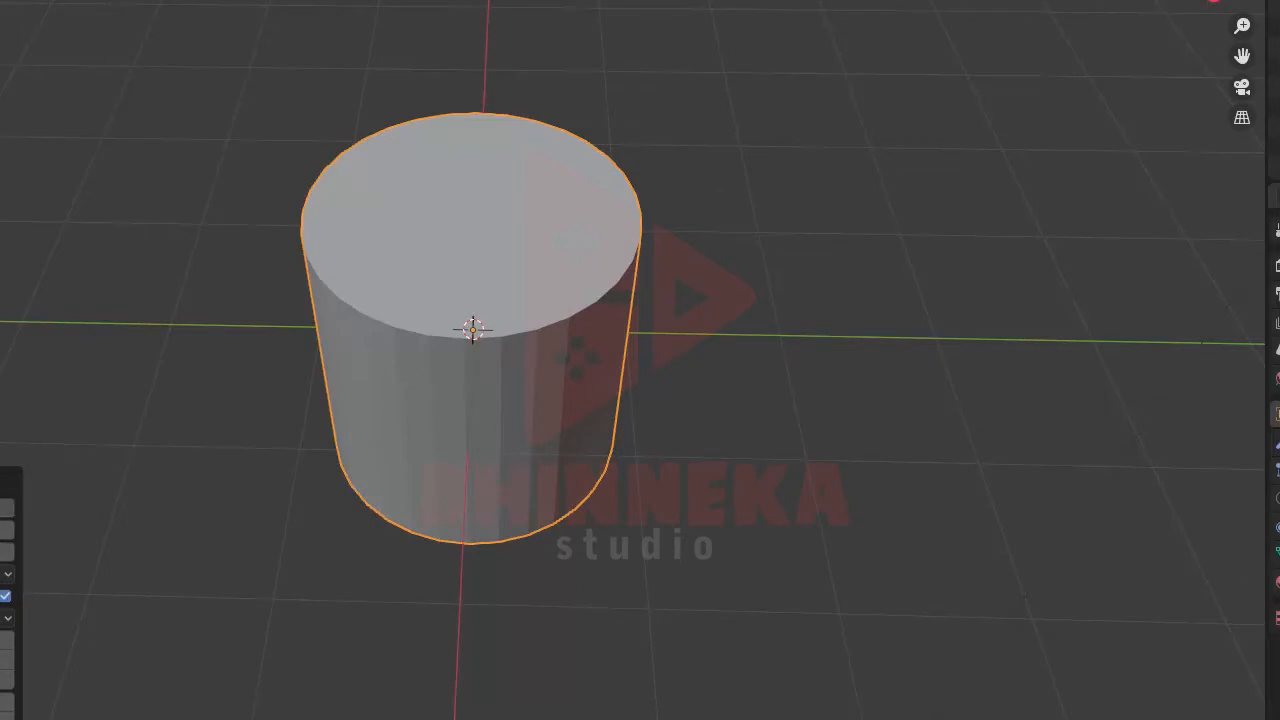
key(Return)
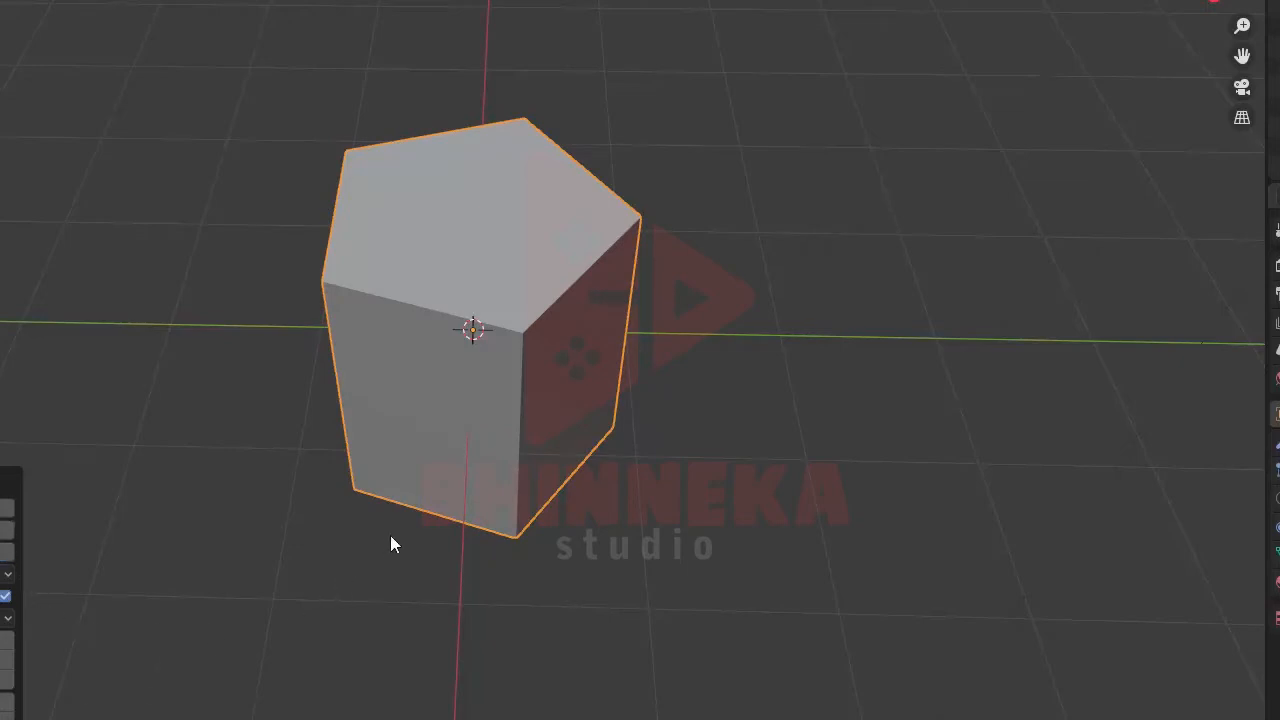
key(s)
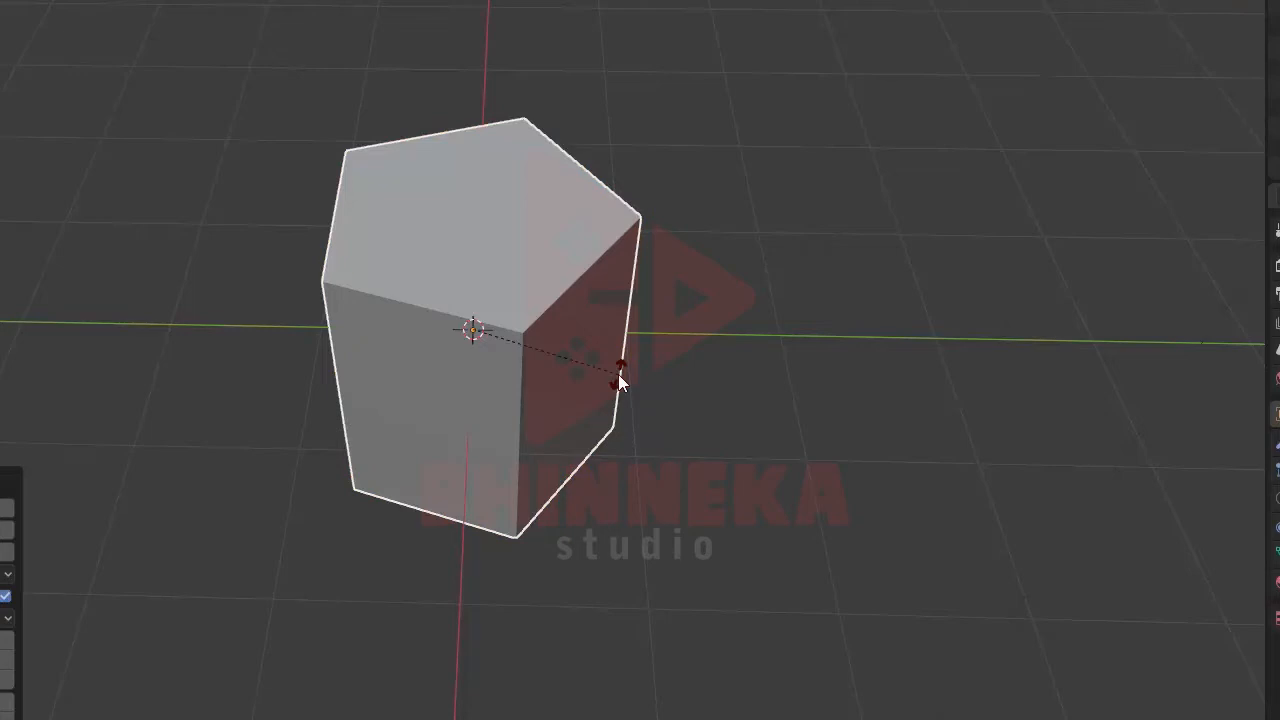
click(618, 374)
mouse_move(600, 381)
middle_down()
mouse_move(686, 366)
mouse_move(612, 393)
middle_up()
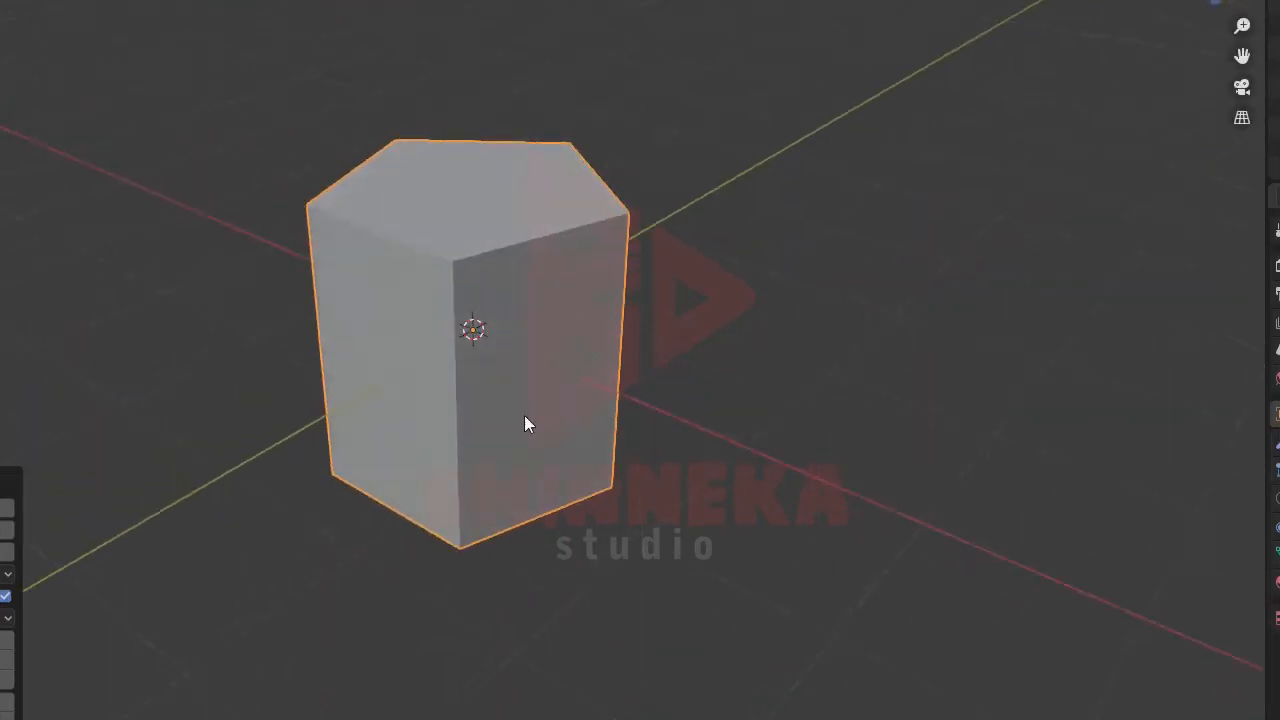
middle_drag(379, 471, 459, 405)
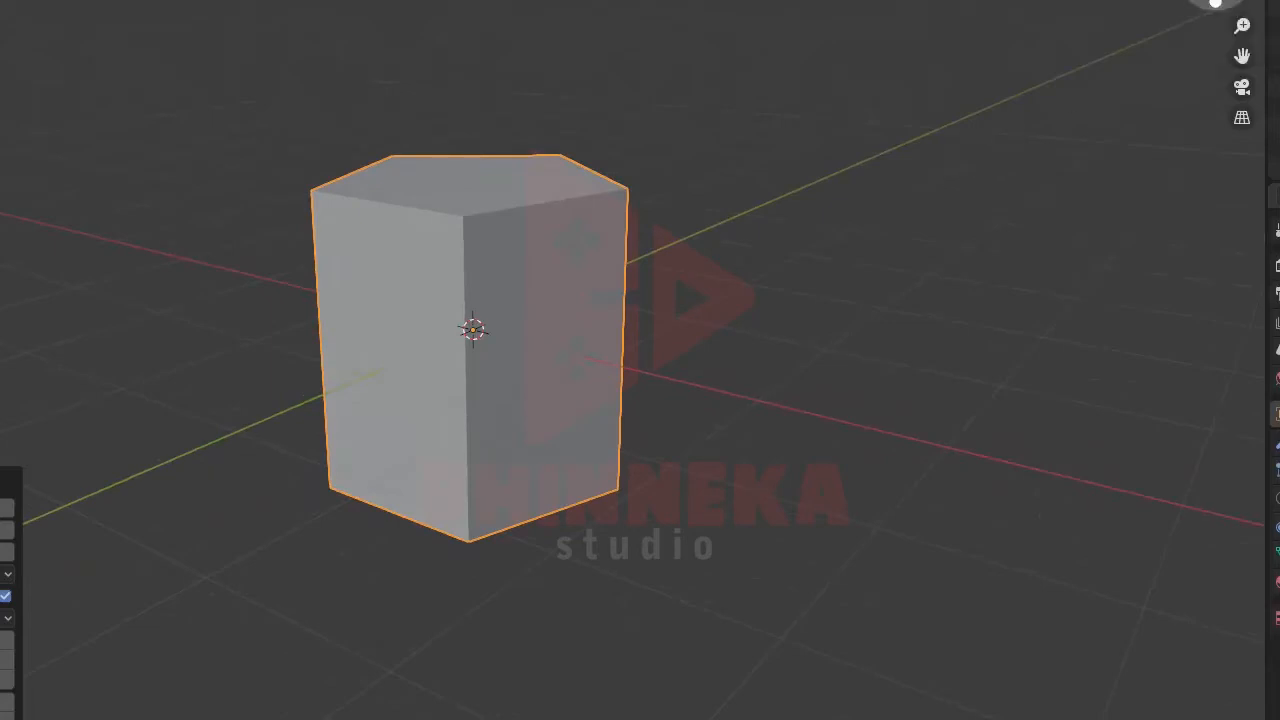
- Rotate the pentagonal prism by 90 degrees in the front view so it lies on its side
key(KP_1)
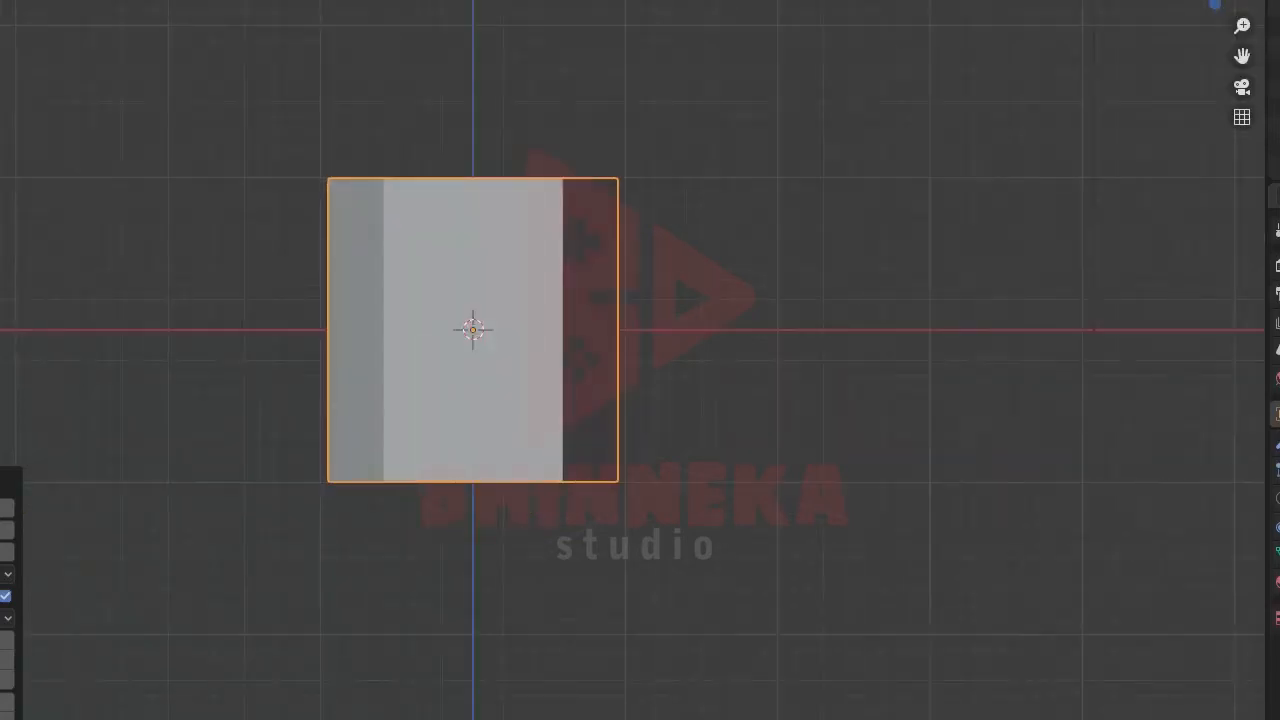
scroll(473, 330, up, 1)
scroll(473, 330, down, 1)
key(s)
text(90)
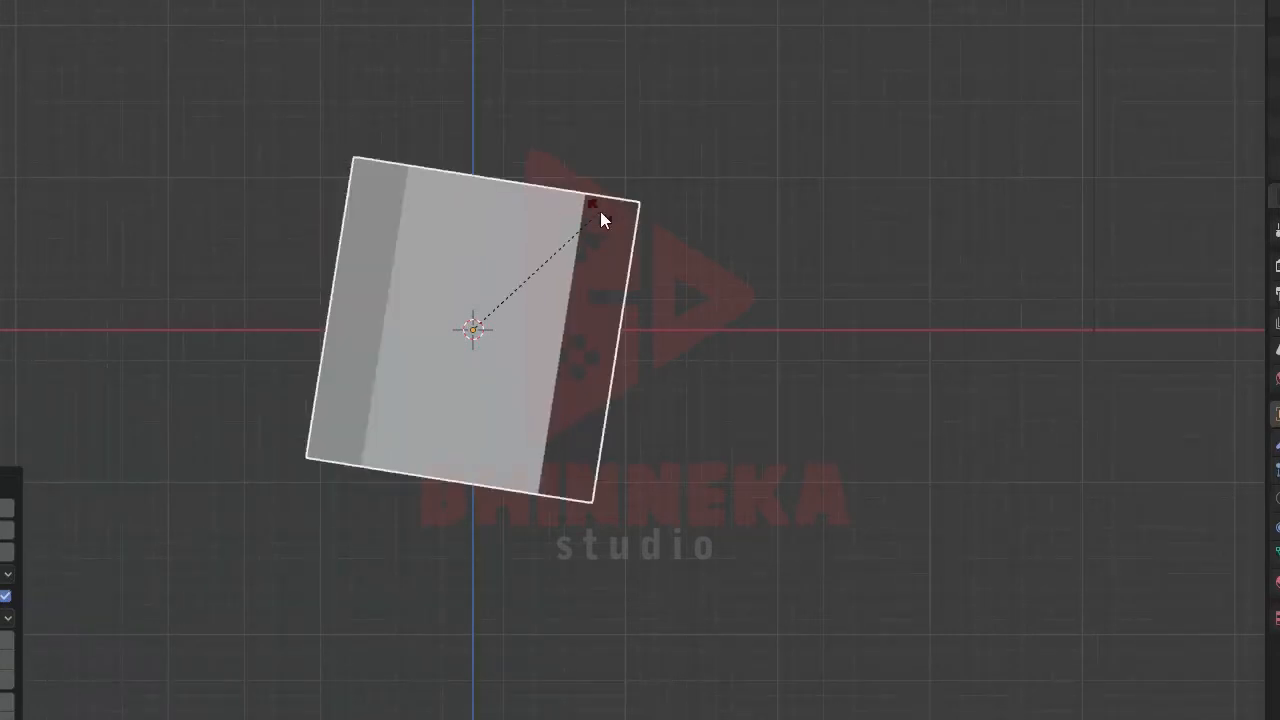
key(Return)
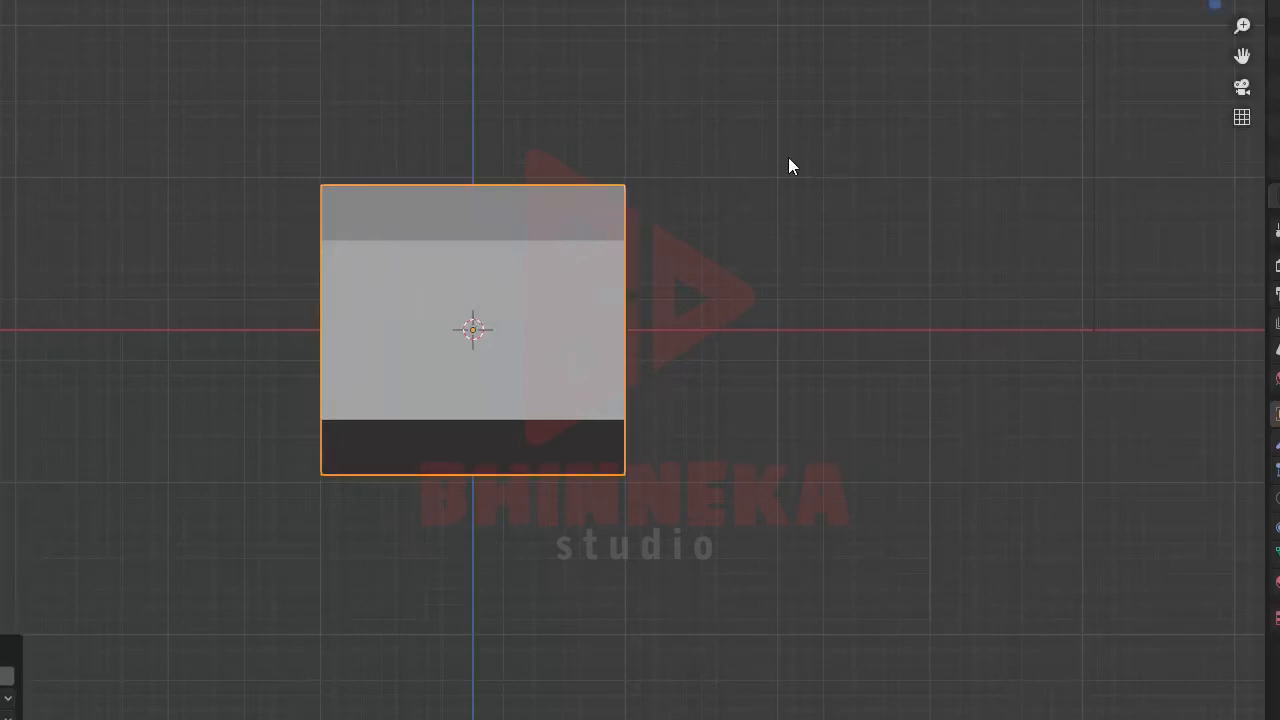
- Rotate the prism 90 degrees about the Z axis so its pentagon face points to the front
key(s)
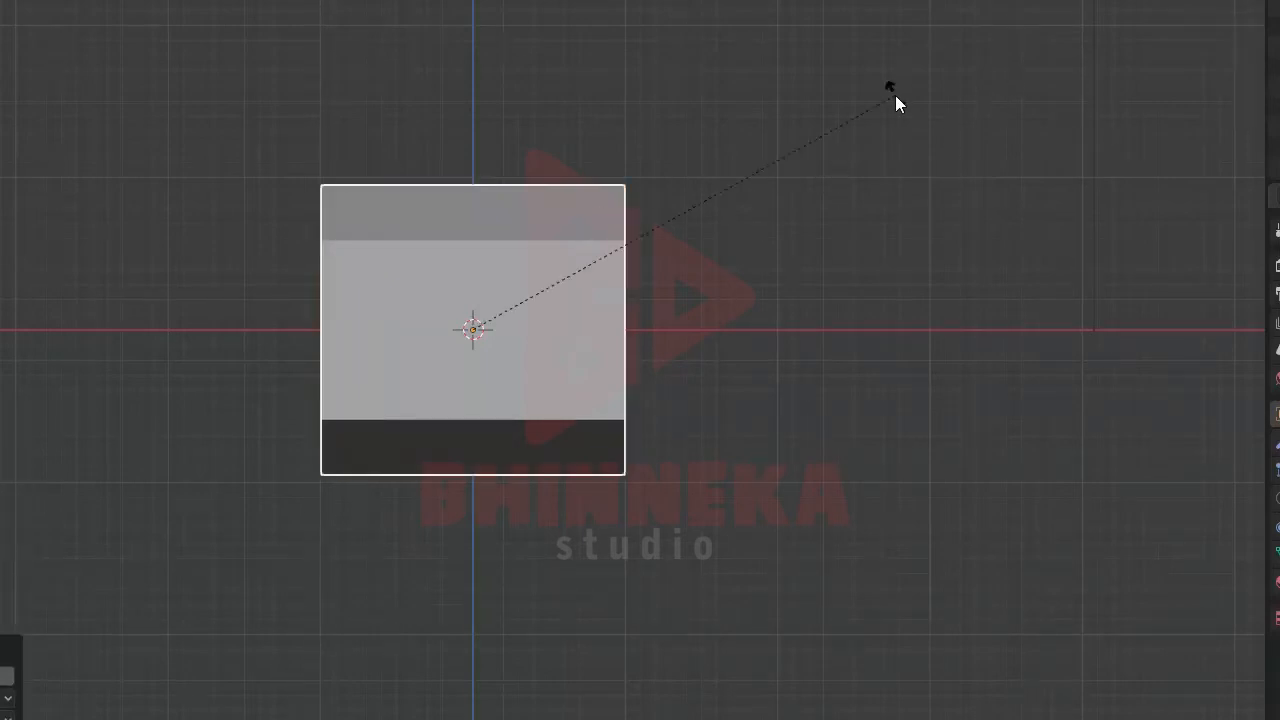
key(z)
text(90)
key(Return)
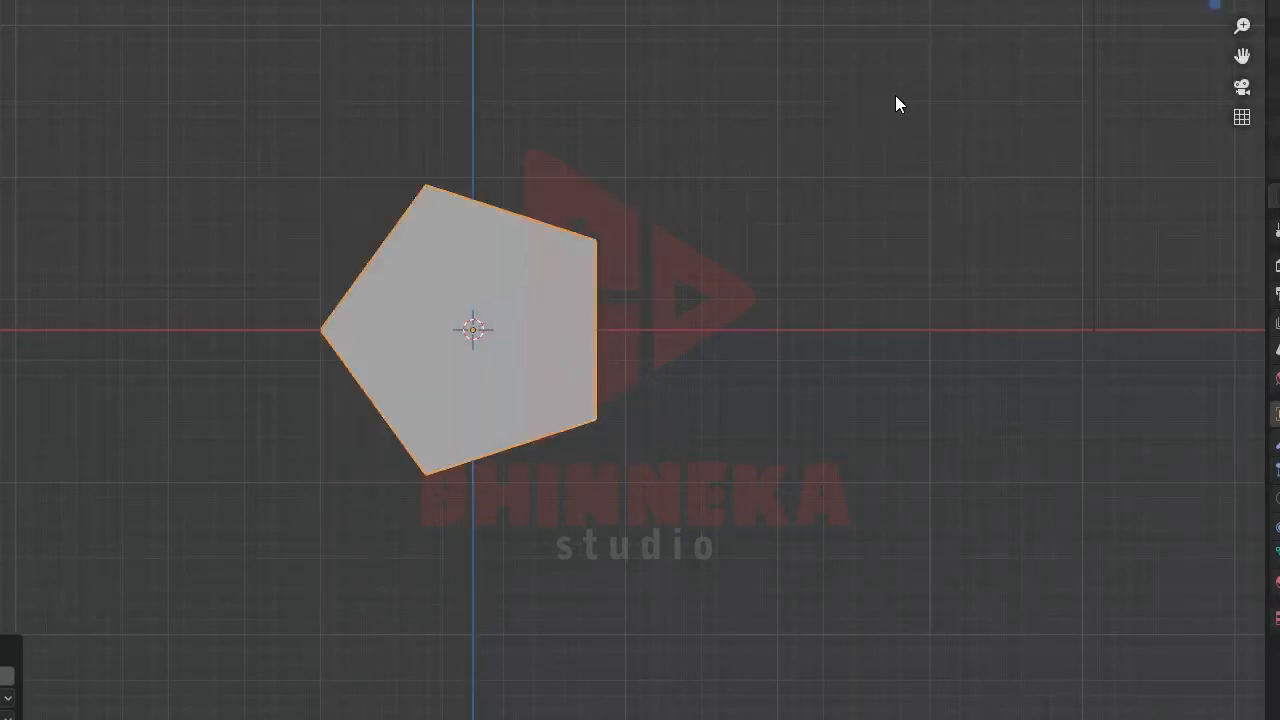
- In Edit Mode, scale the whole prism mesh along the Y axis to about half its thickness
middle_drag(614, 315, 614, 395)
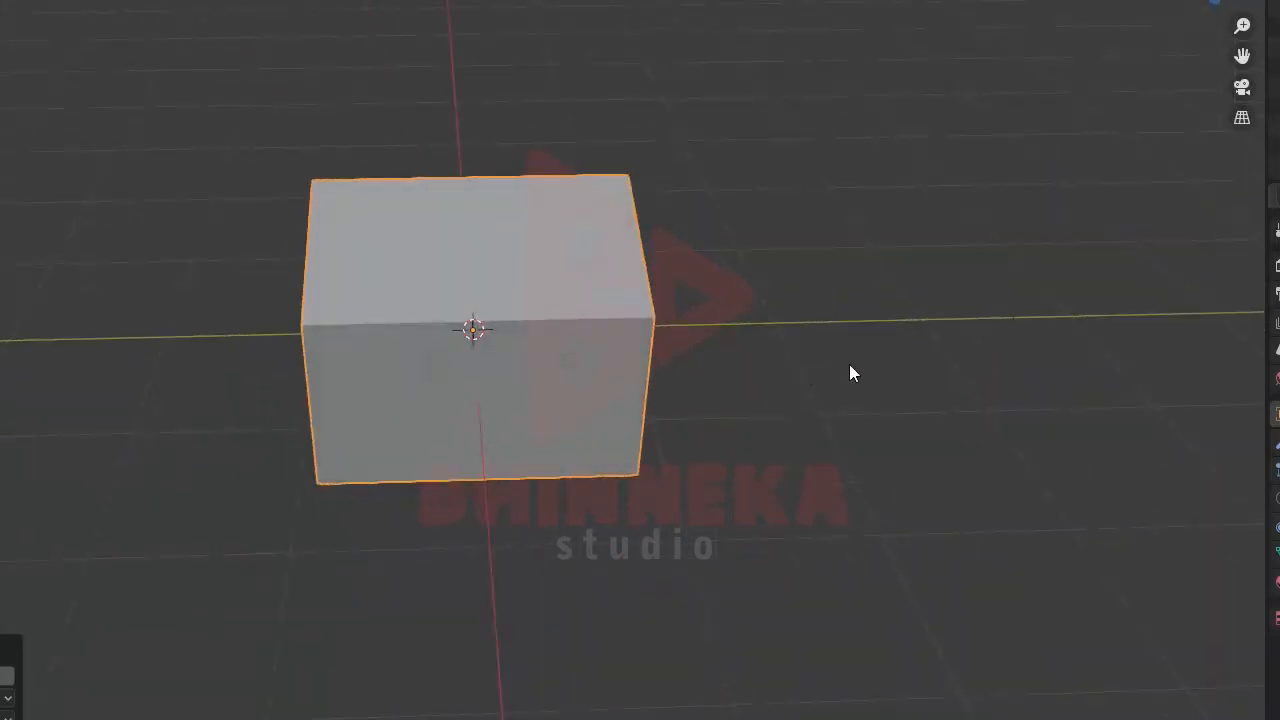
key(Tab)
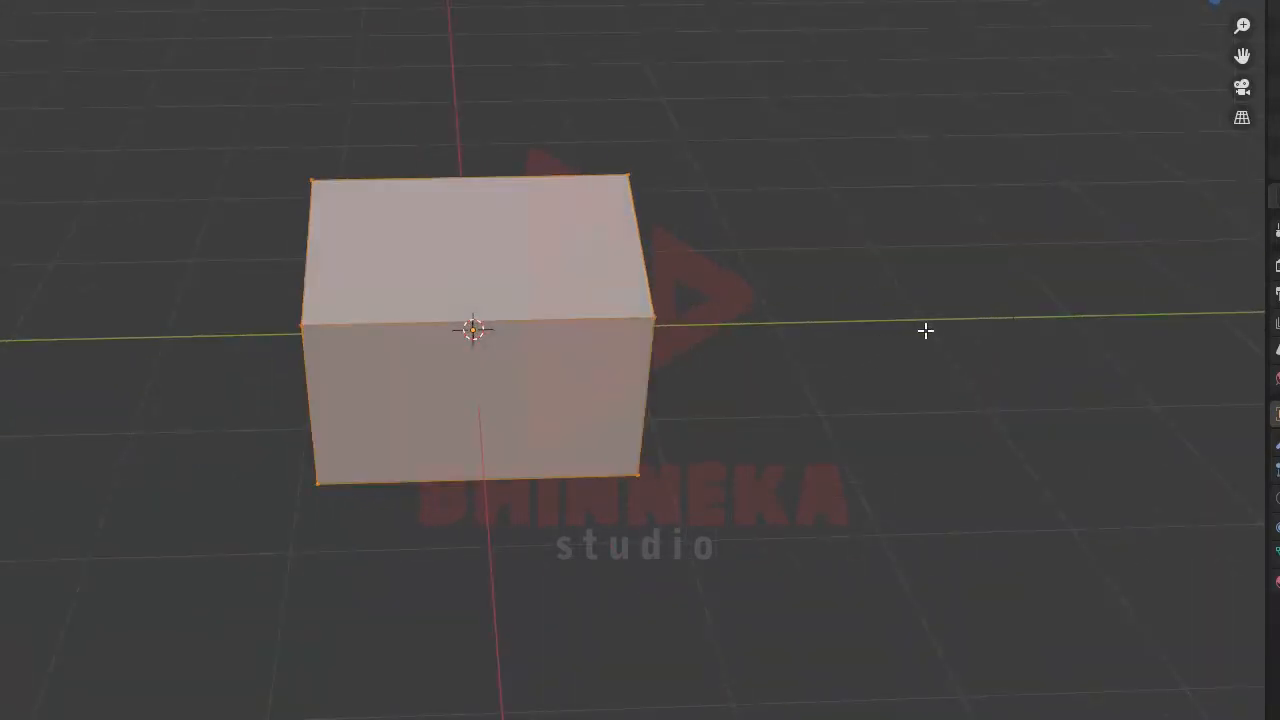
key(s)
key(x)
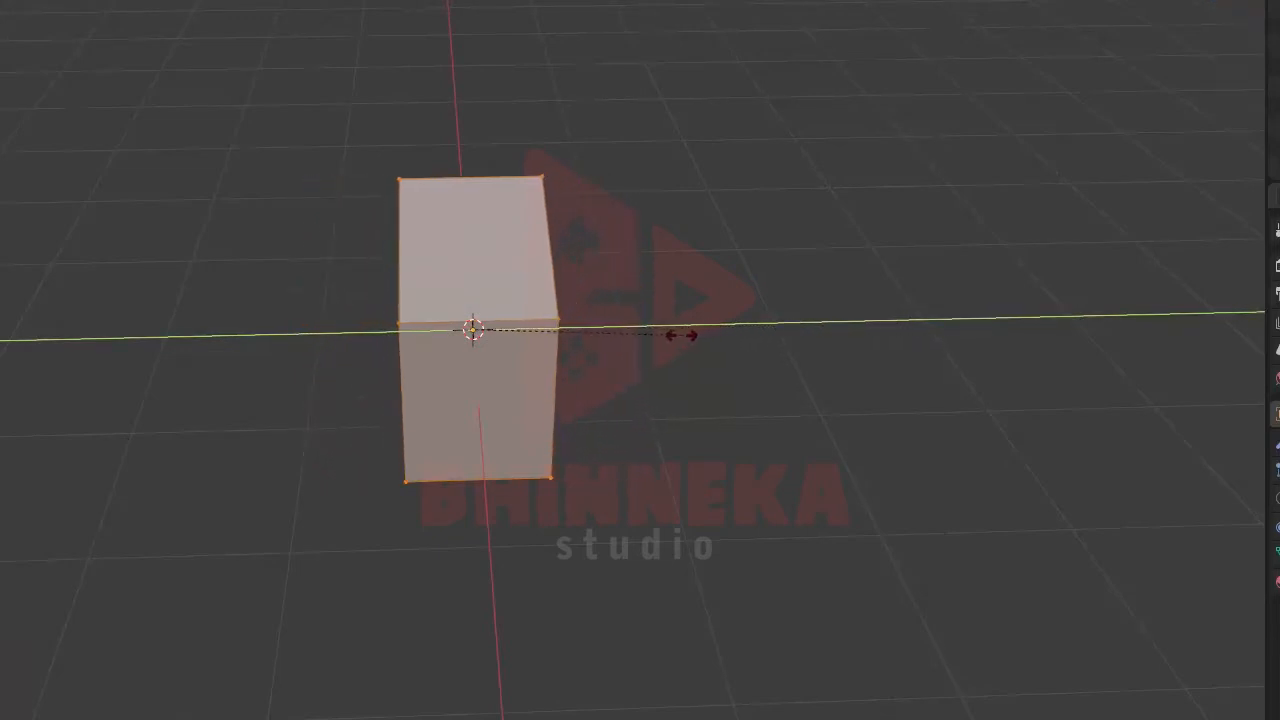
click(677, 337)
middle_drag(524, 378, 543, 320)
scroll(471, 337, down, 4)
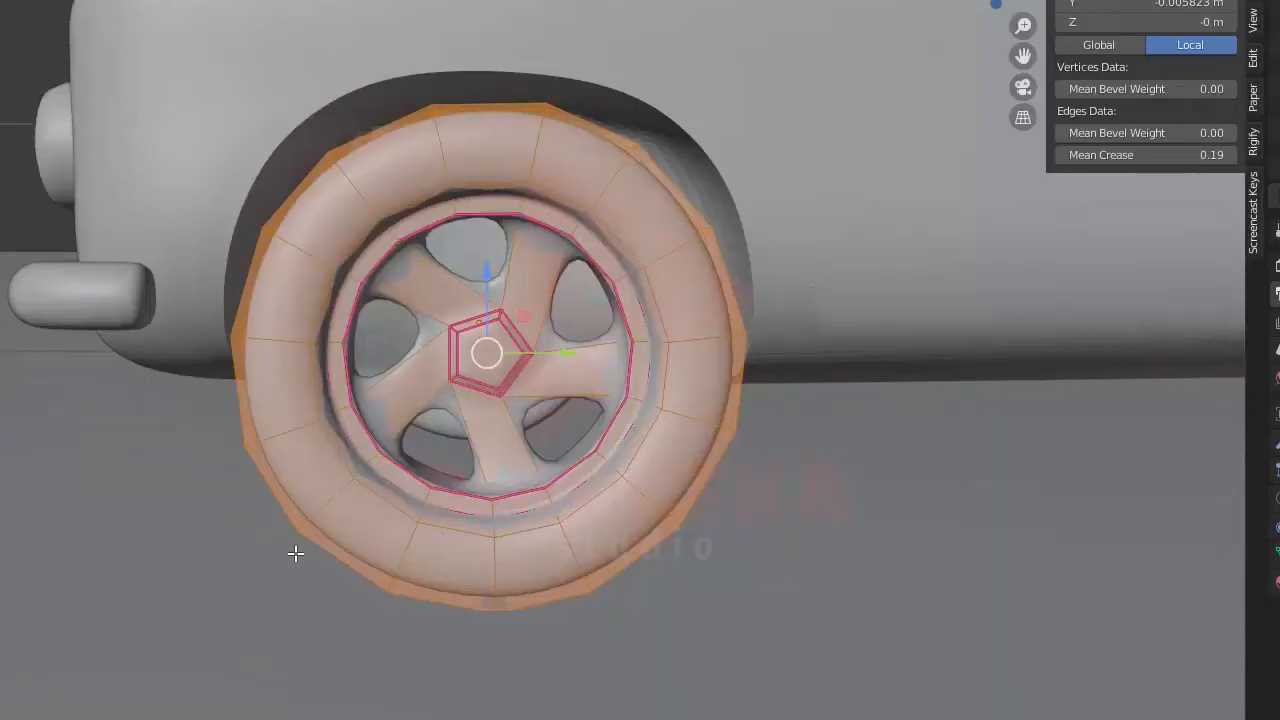
scroll(549, 417, up, 1)
scroll(549, 412, down, 1)
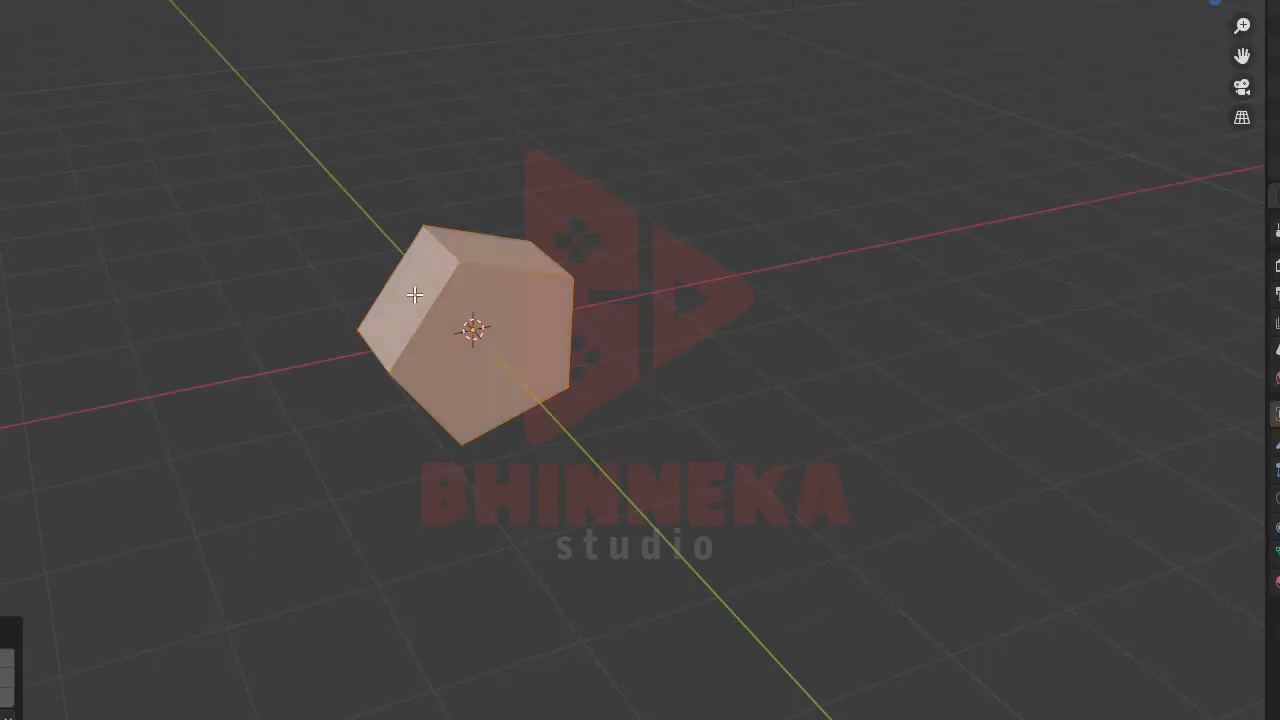
- Select the ring of five side faces around the prism and extrude them as individual faces into long spokes
key(alt+a)
key(super)
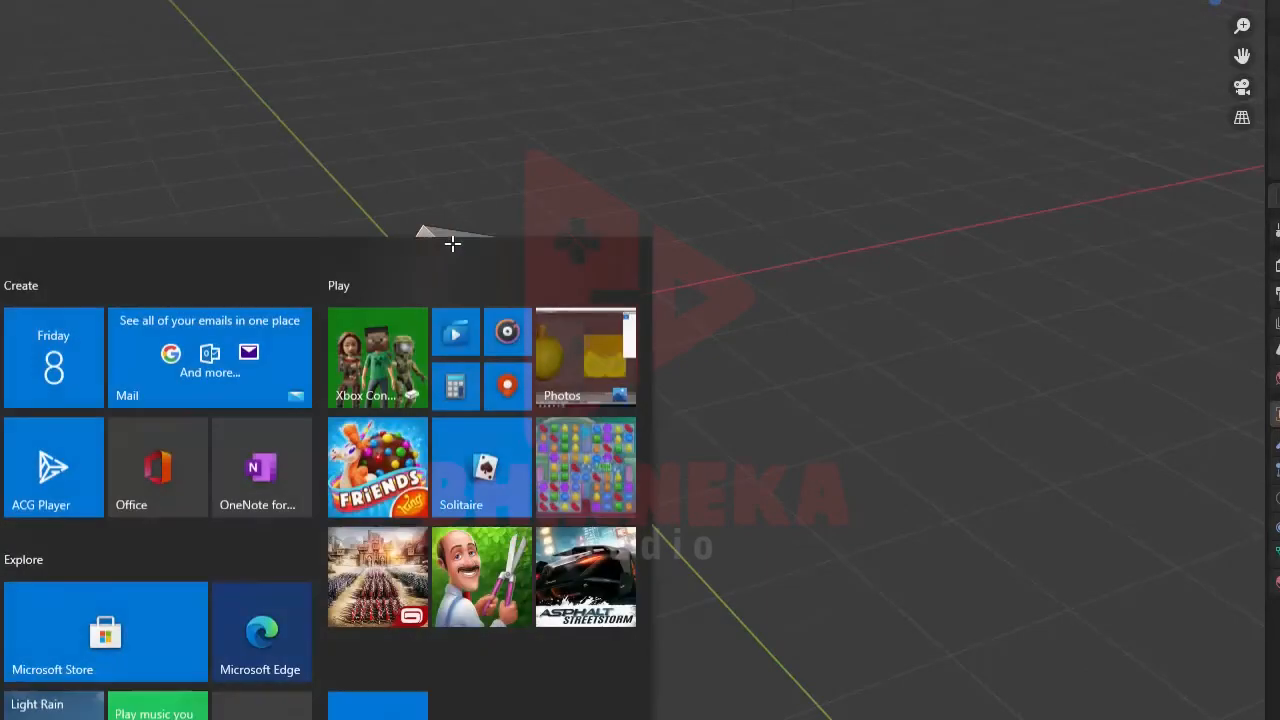
click(683, 203)
alt+click(452, 247)
scroll(550, 247, up, 2)
middle_drag(539, 257, 472, 226)
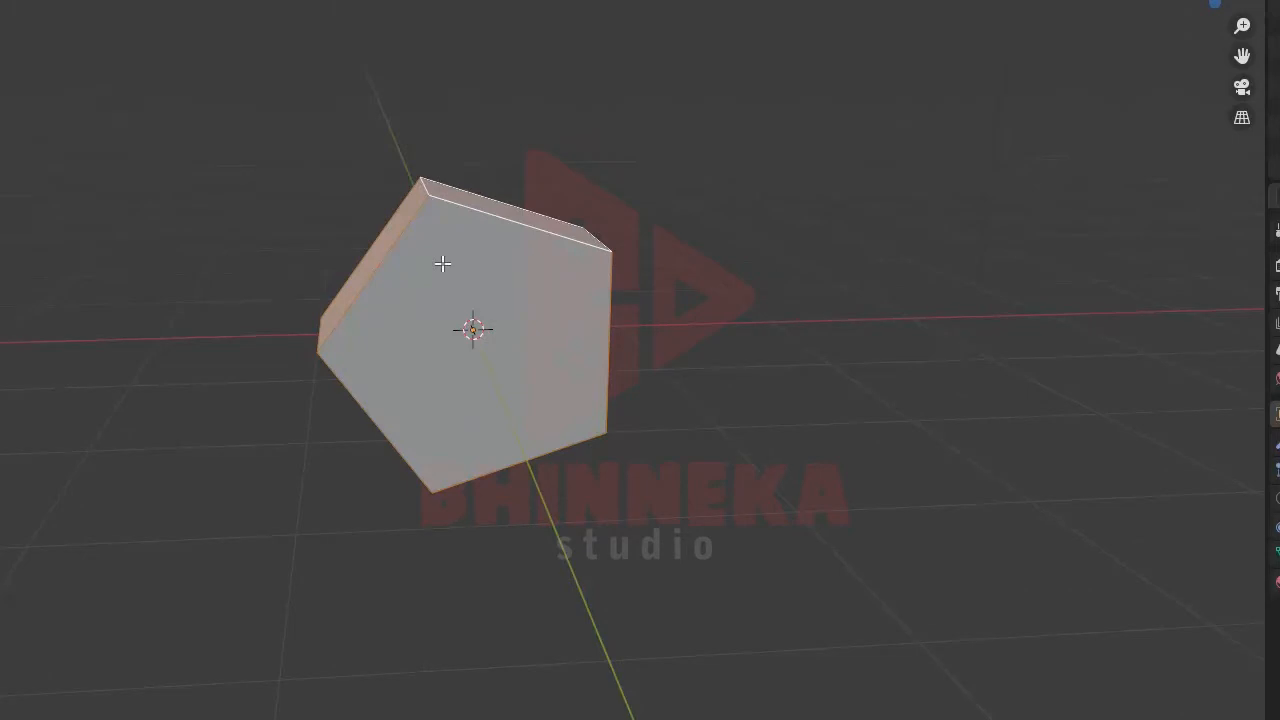
key(alt+e)
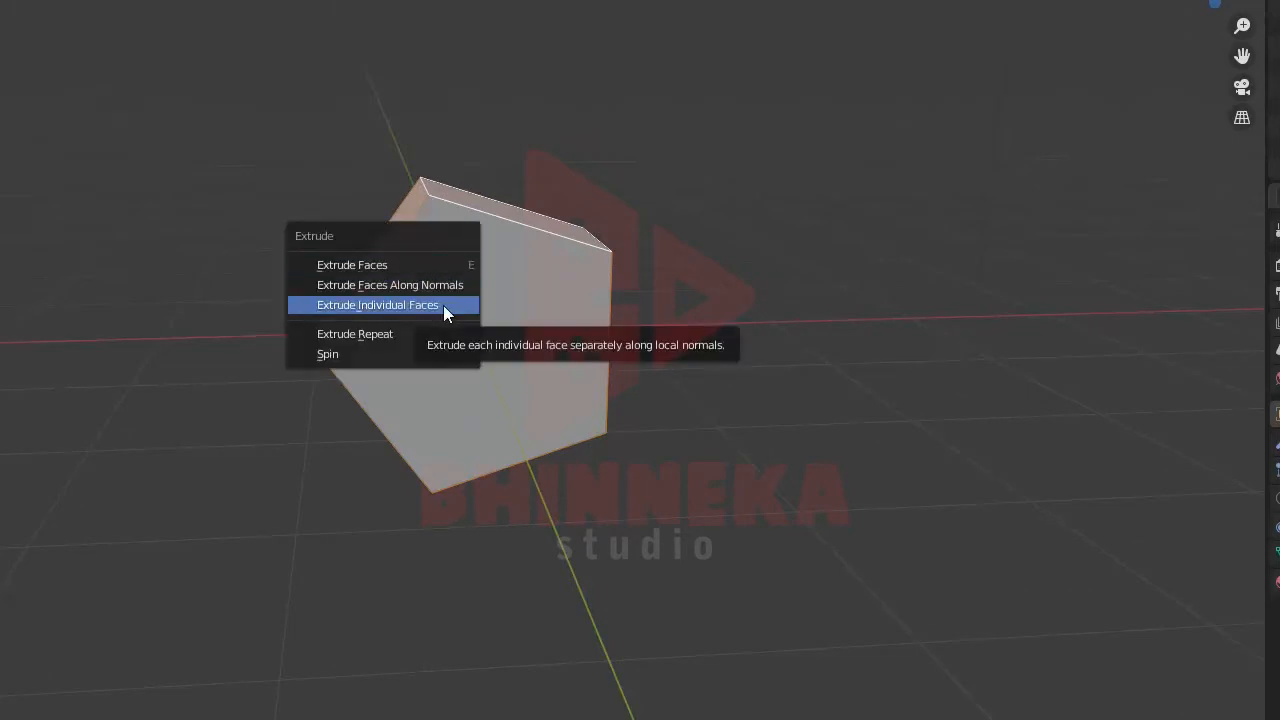
click(443, 305)
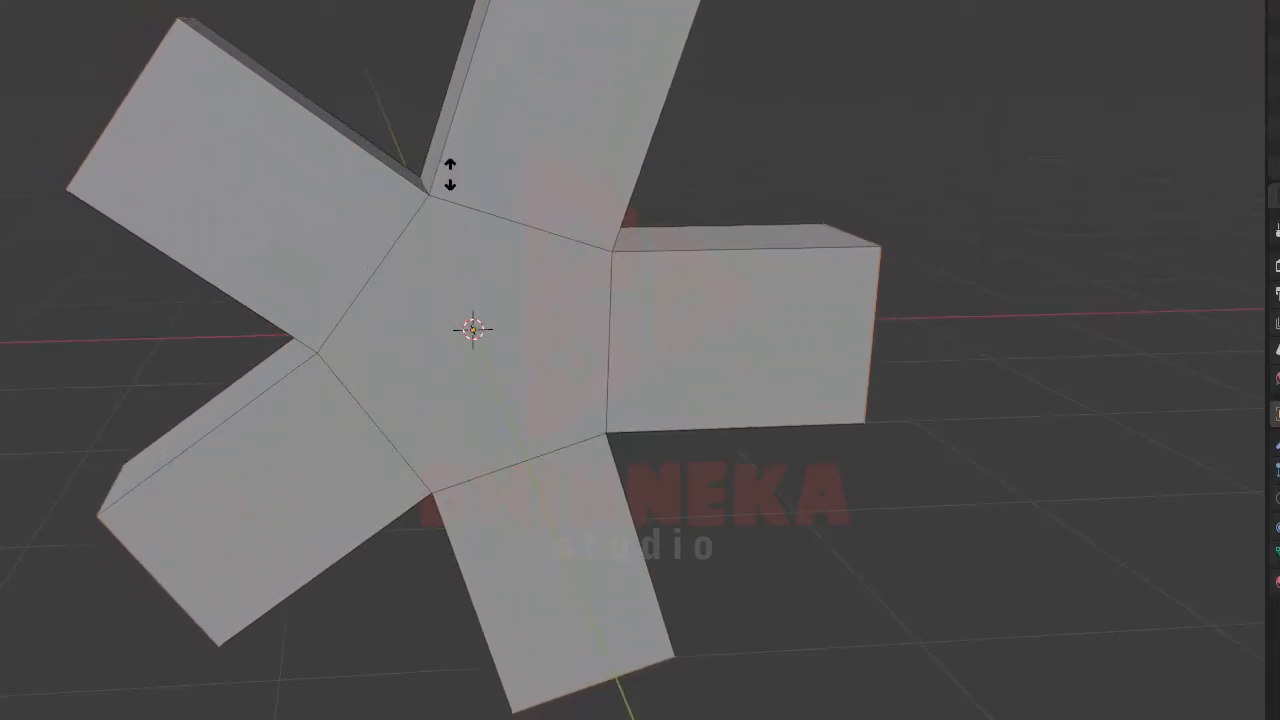
click(446, 157)
- Scale the five spoke end faces down along the Y axis to taper the spokes' thickness
scroll(534, 162, down, 3)
middle_drag(546, 183, 389, 323)
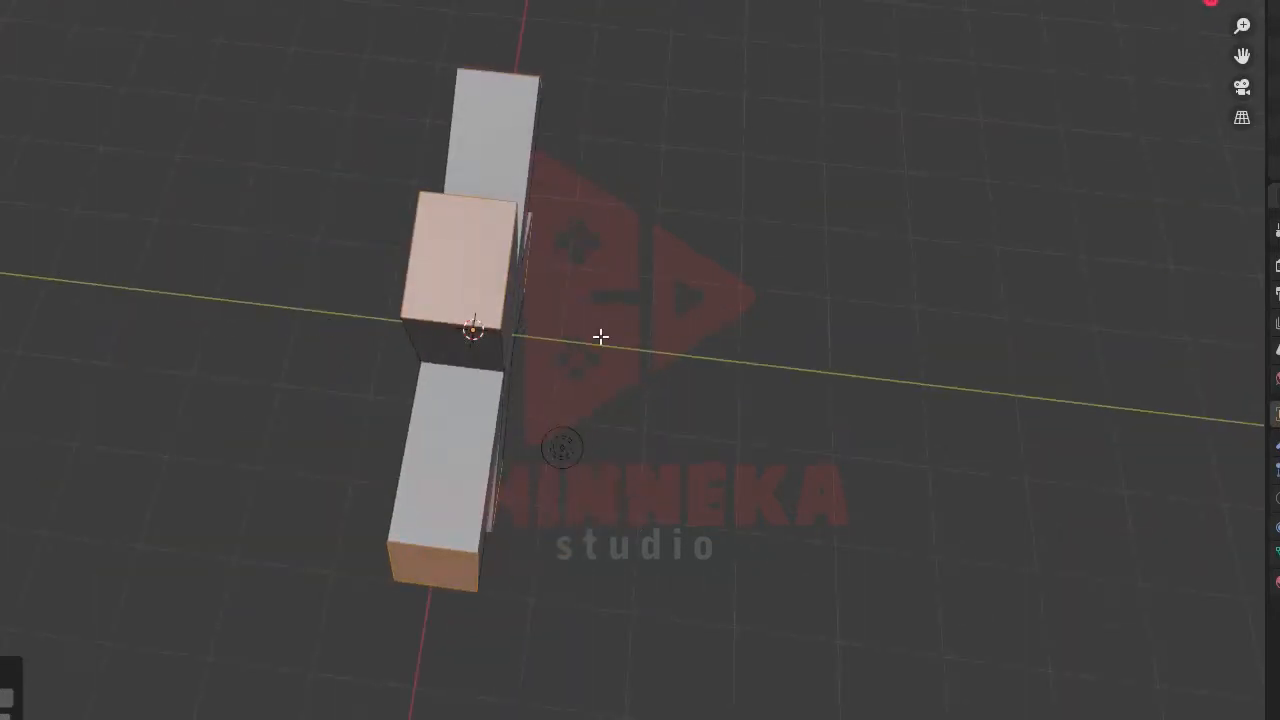
key(s)
key(y)
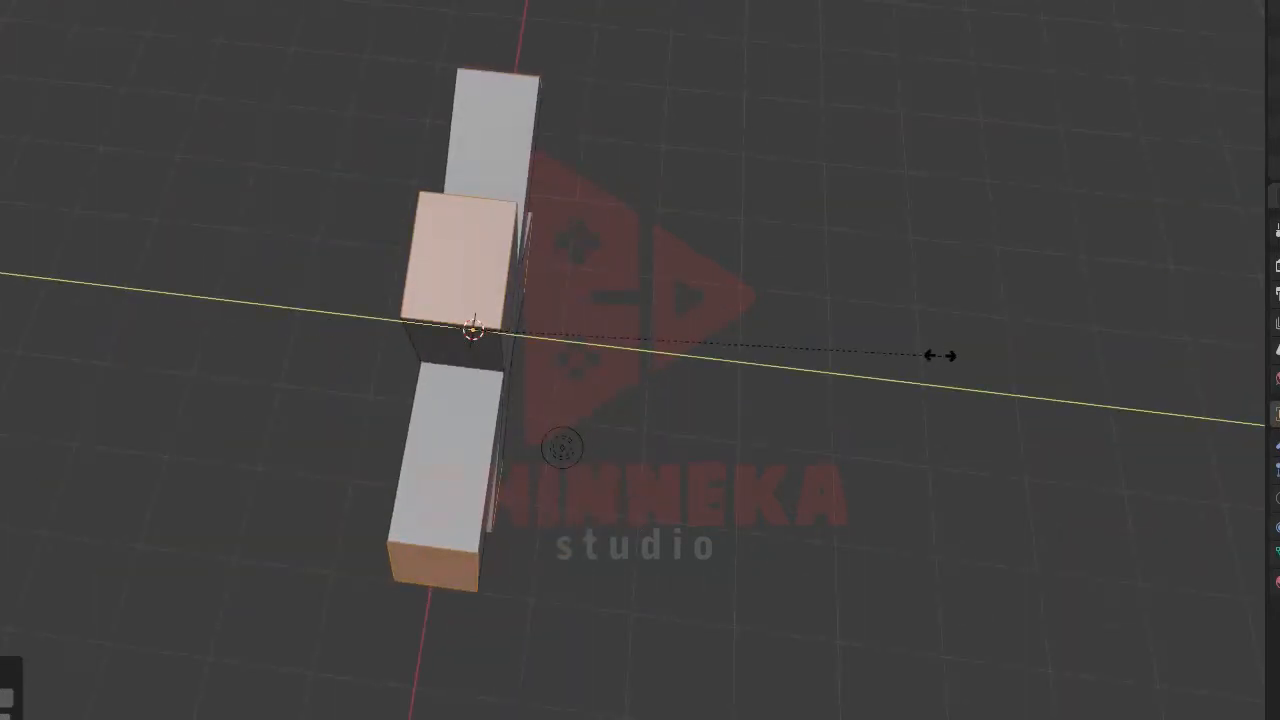
click(793, 324)
- Rotate the five spoke end faces counterclockwise about the Y axis so the spokes slant like a pinwheel
middle_drag(502, 342, 746, 249)
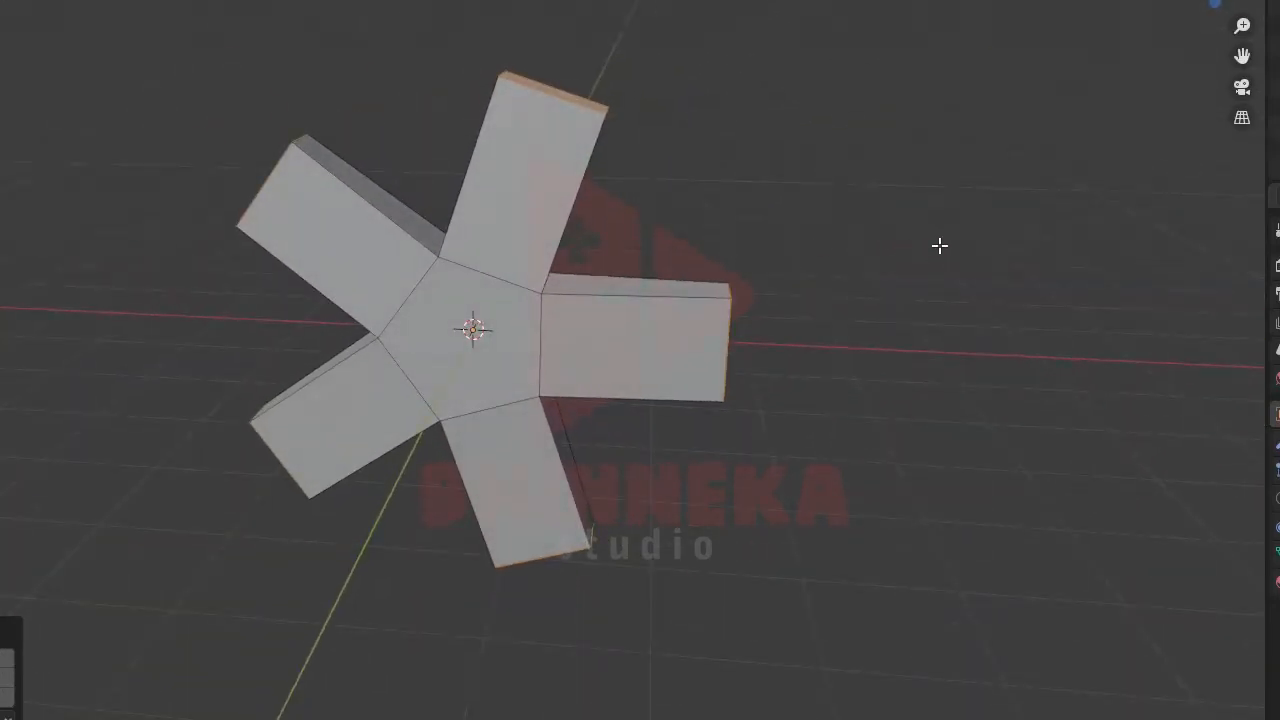
key(s)
key(y)
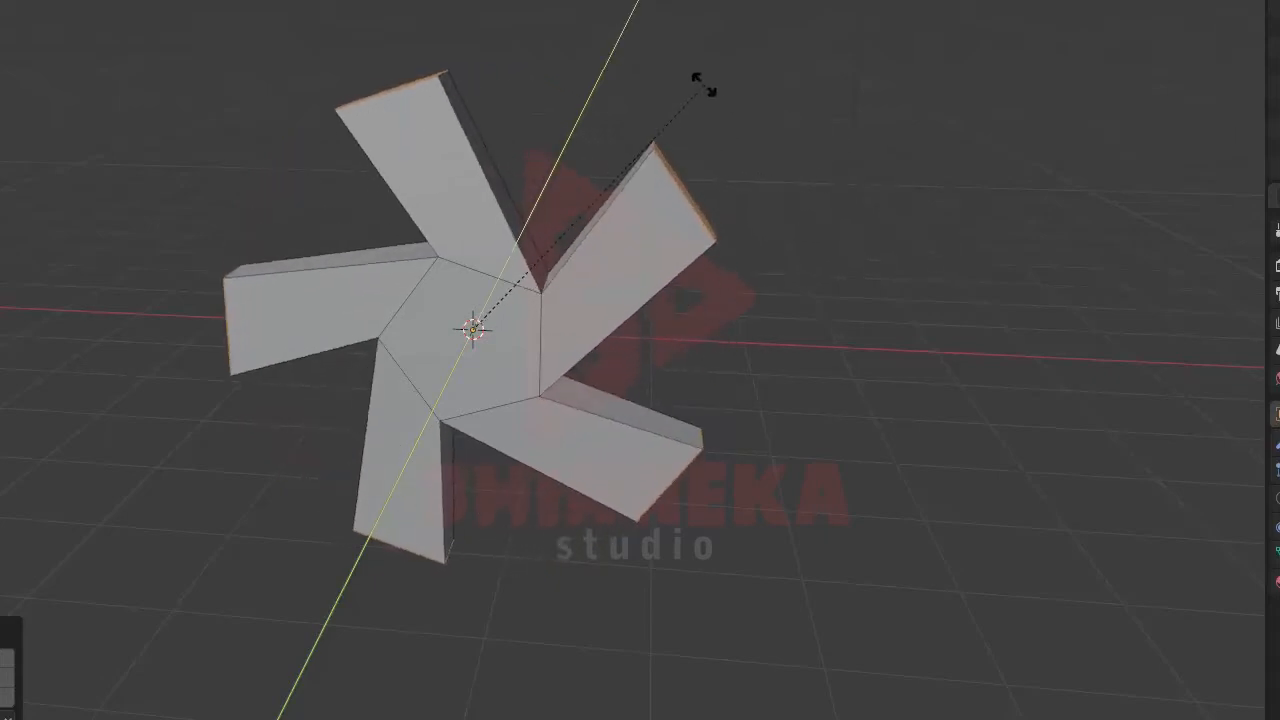
click(665, 68)
- Extrude the five spoke end faces individually by a short distance to form a tip segment on each spoke
middle_drag(666, 63, 534, 434)
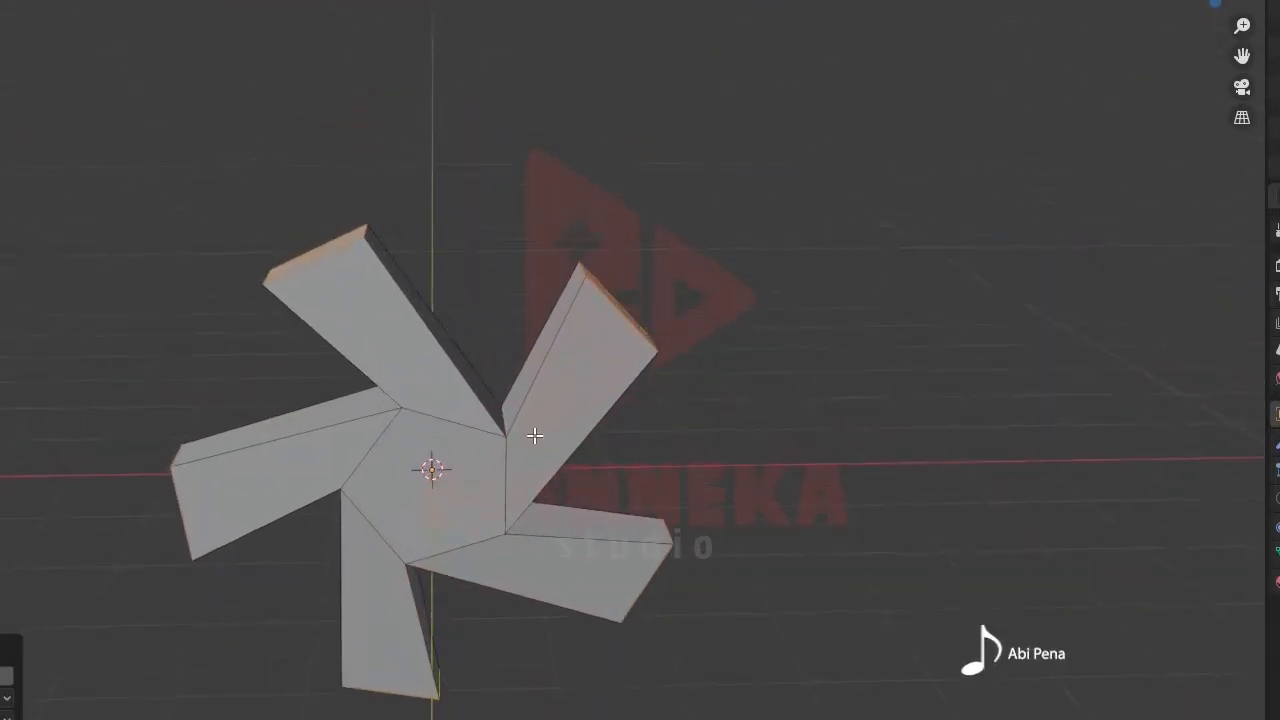
scroll(450, 365, up, 2)
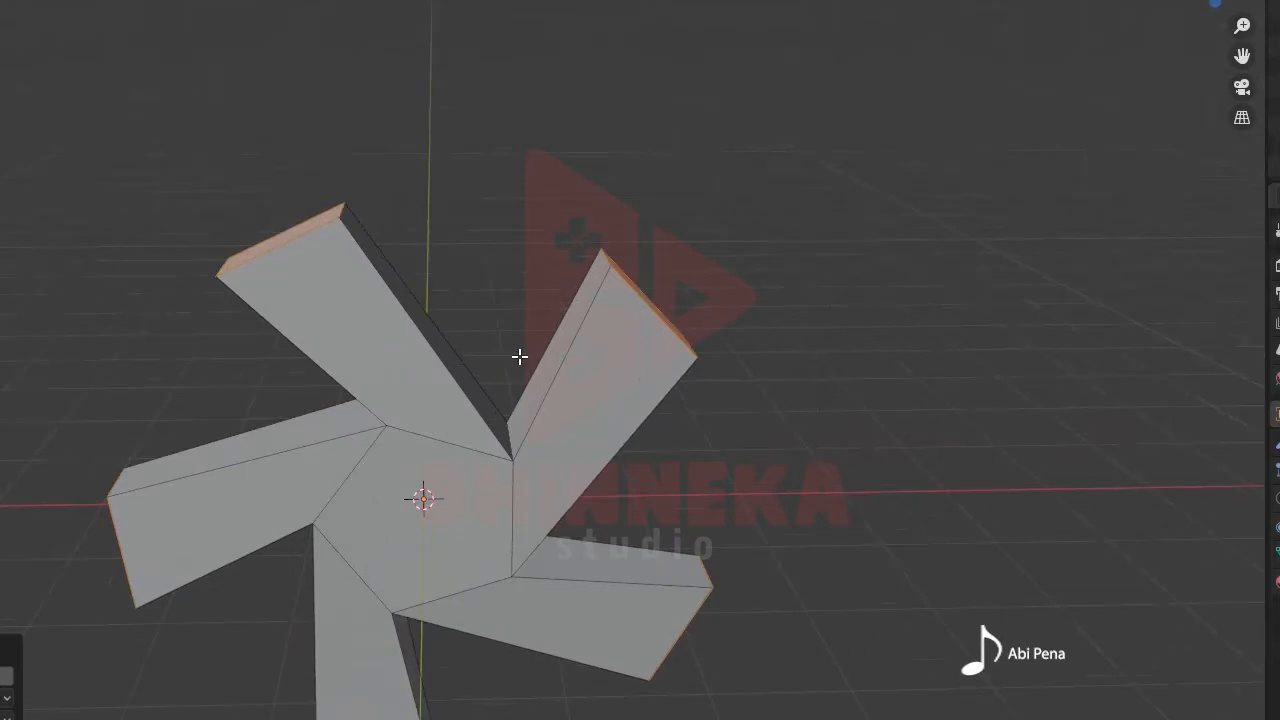
key(alt+e)
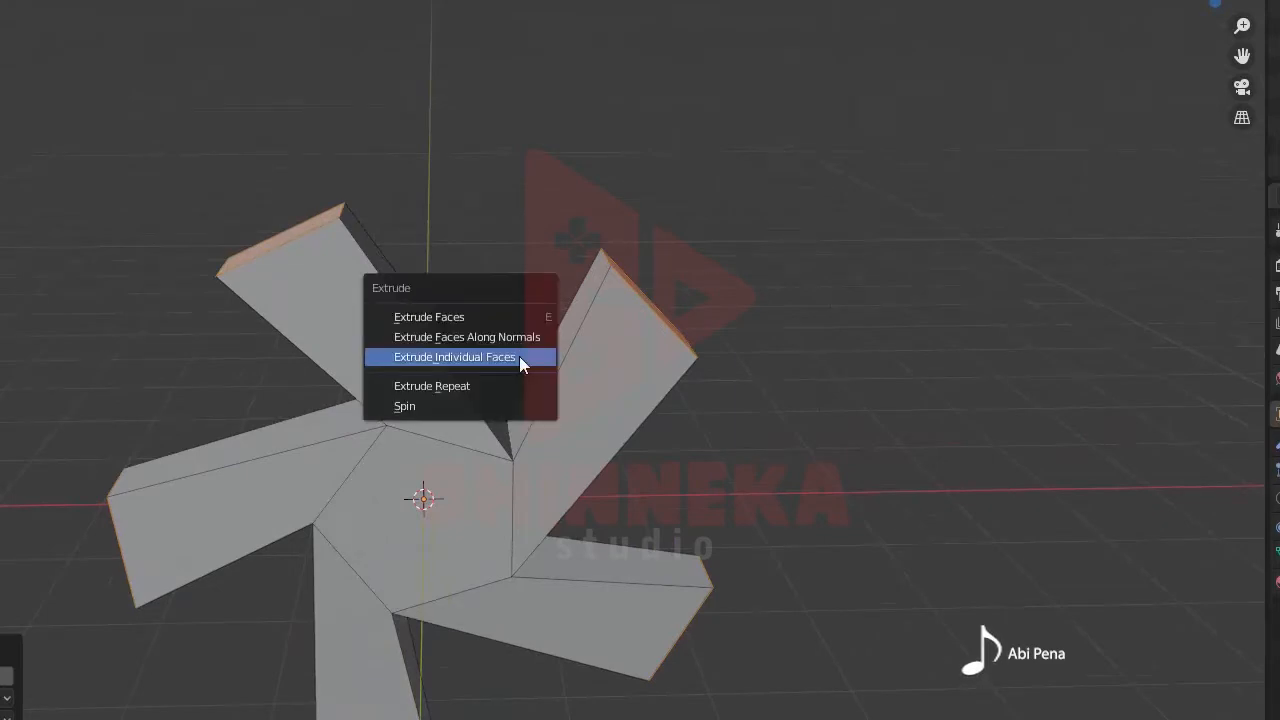
click(519, 356)
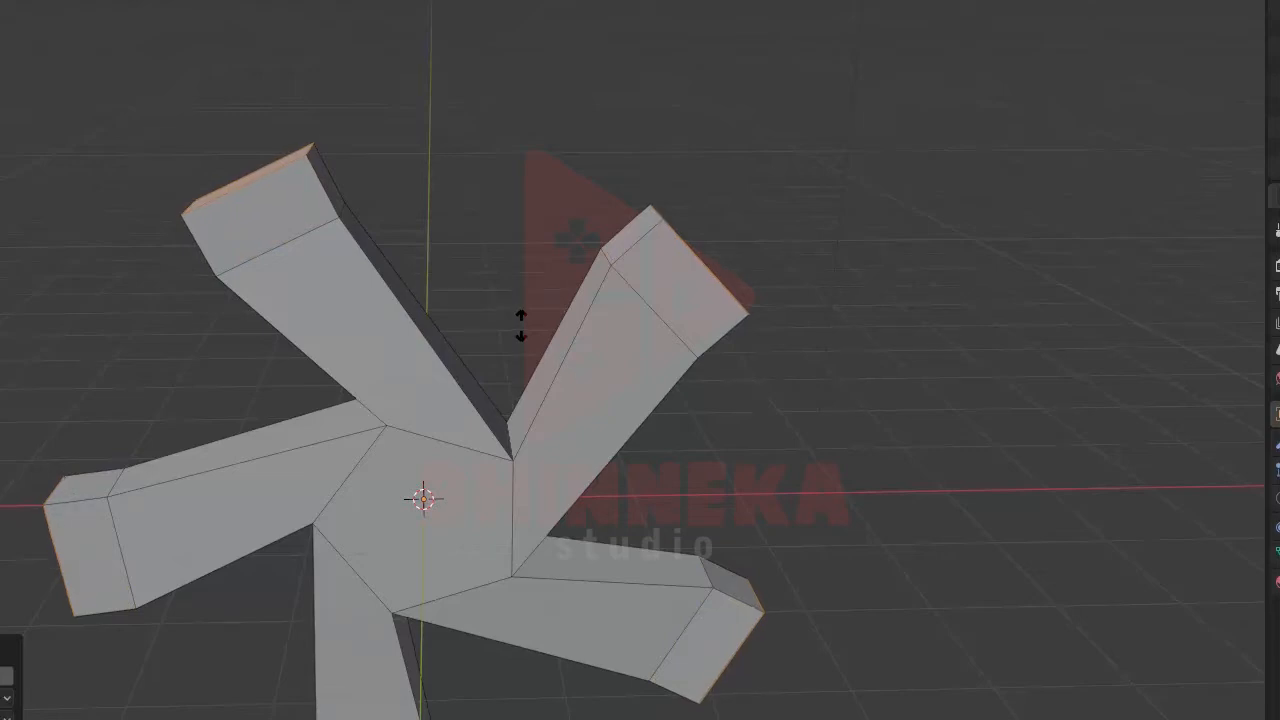
click(521, 325)
- Bridge the facing side faces of the tip segments on the two uppermost spokes to form a rim section
middle_drag(501, 335, 448, 371)
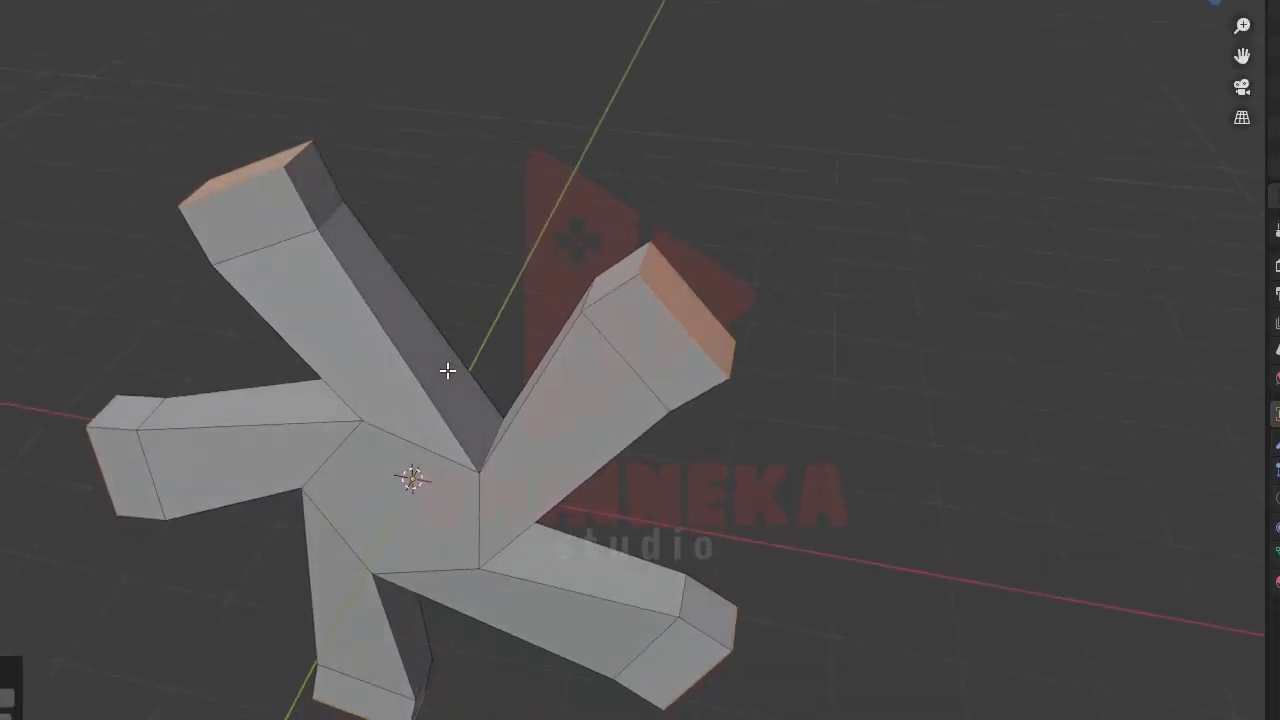
click(320, 192)
middle_drag(534, 279, 639, 297)
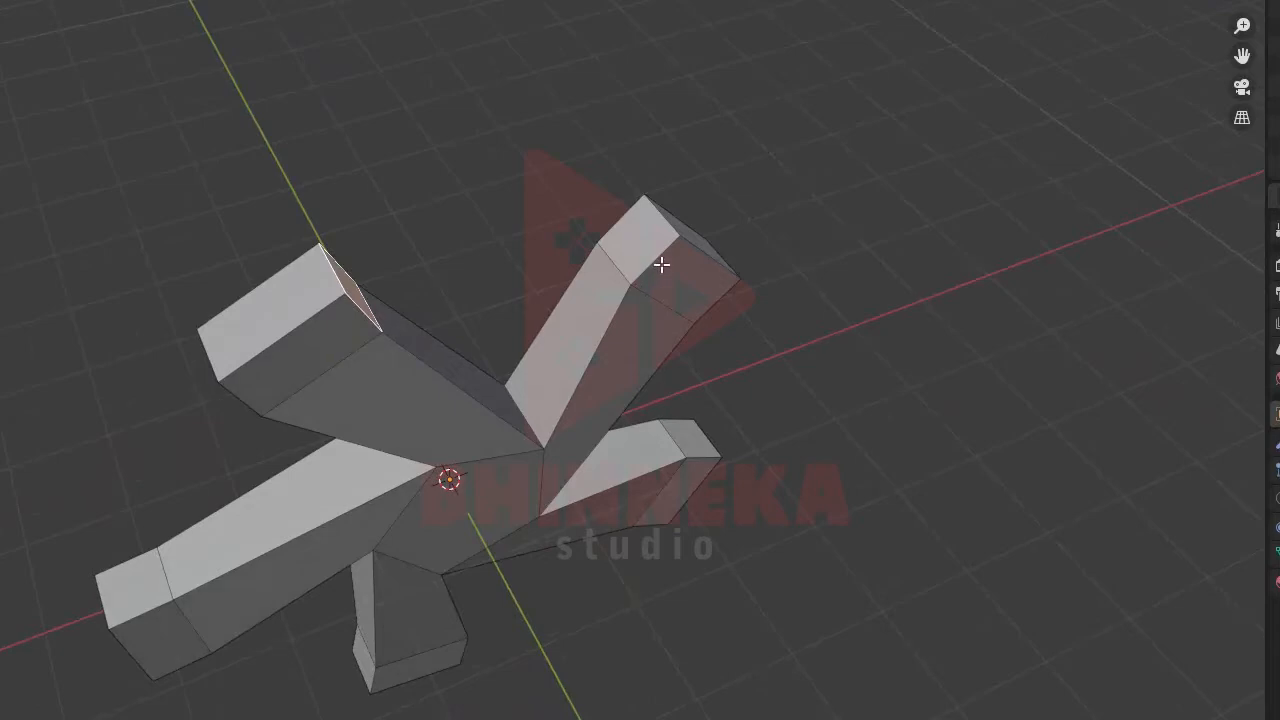
shift+click(638, 234)
right_click(586, 234)
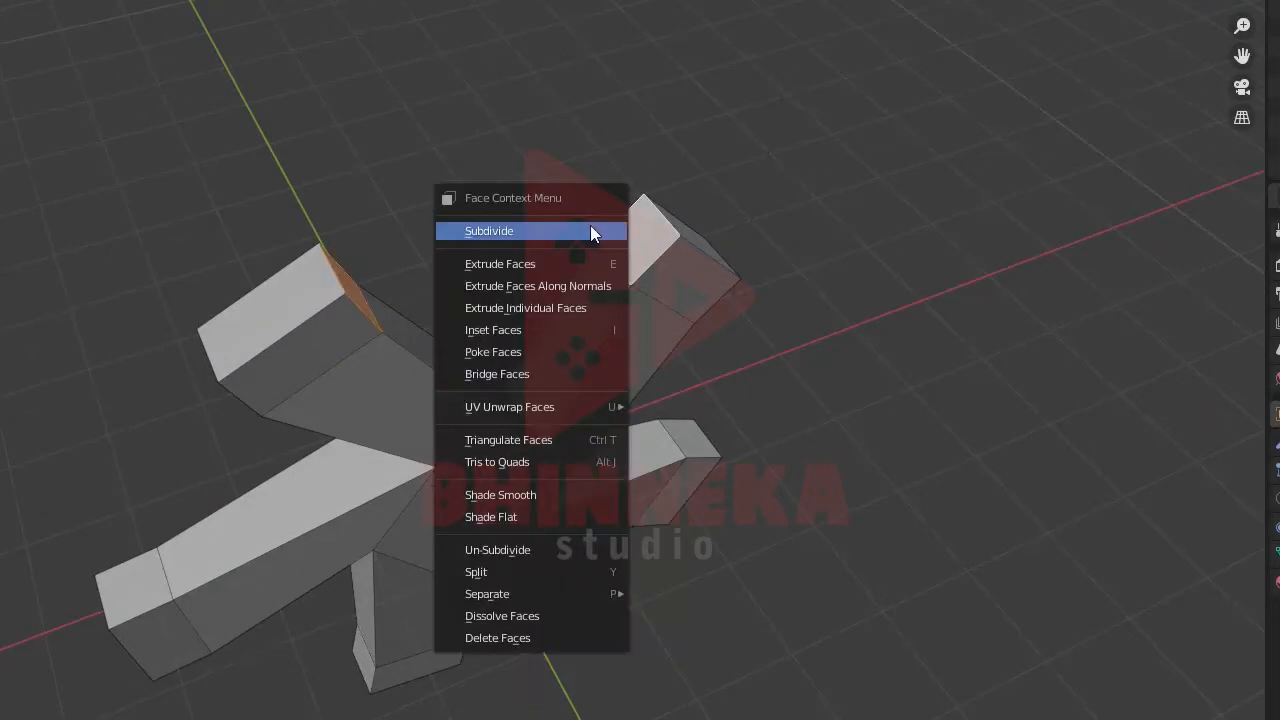
click(564, 381)
- Bridge the facing tip side faces of the upper-right and lower-right spokes to continue the rim
middle_drag(564, 381, 361, 254)
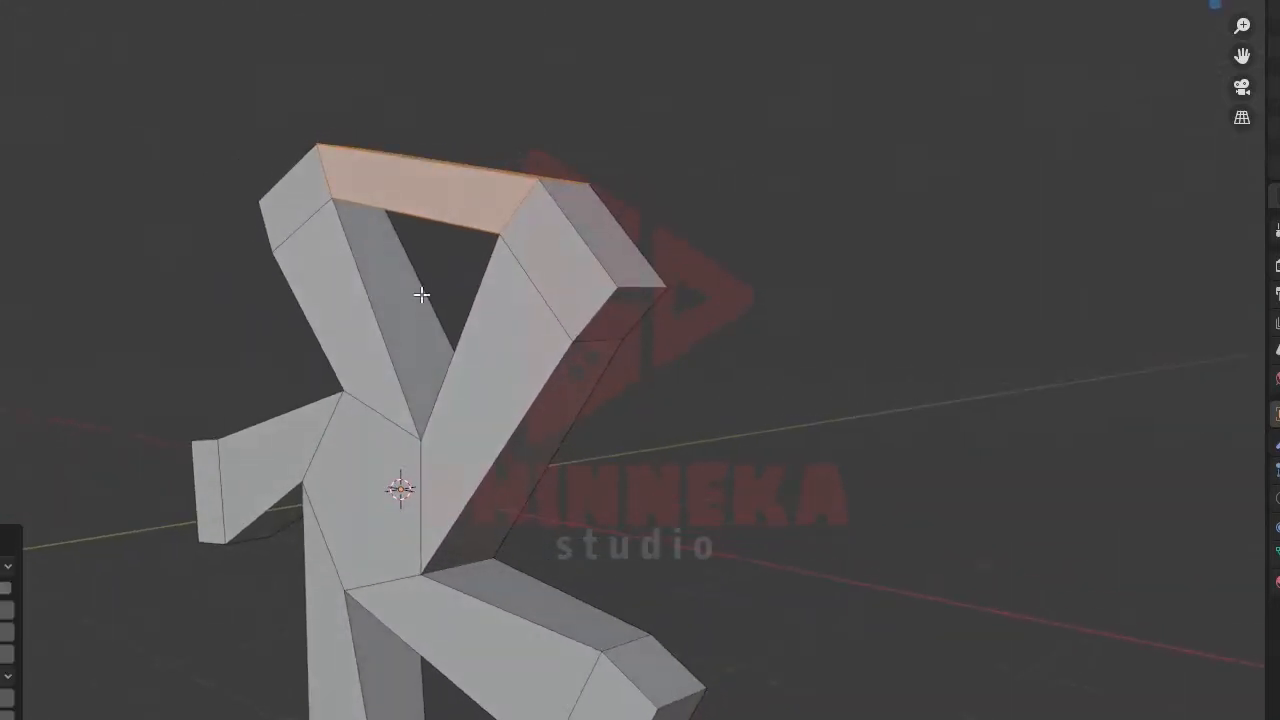
click(615, 335)
shift+click(661, 657)
right_click(648, 513)
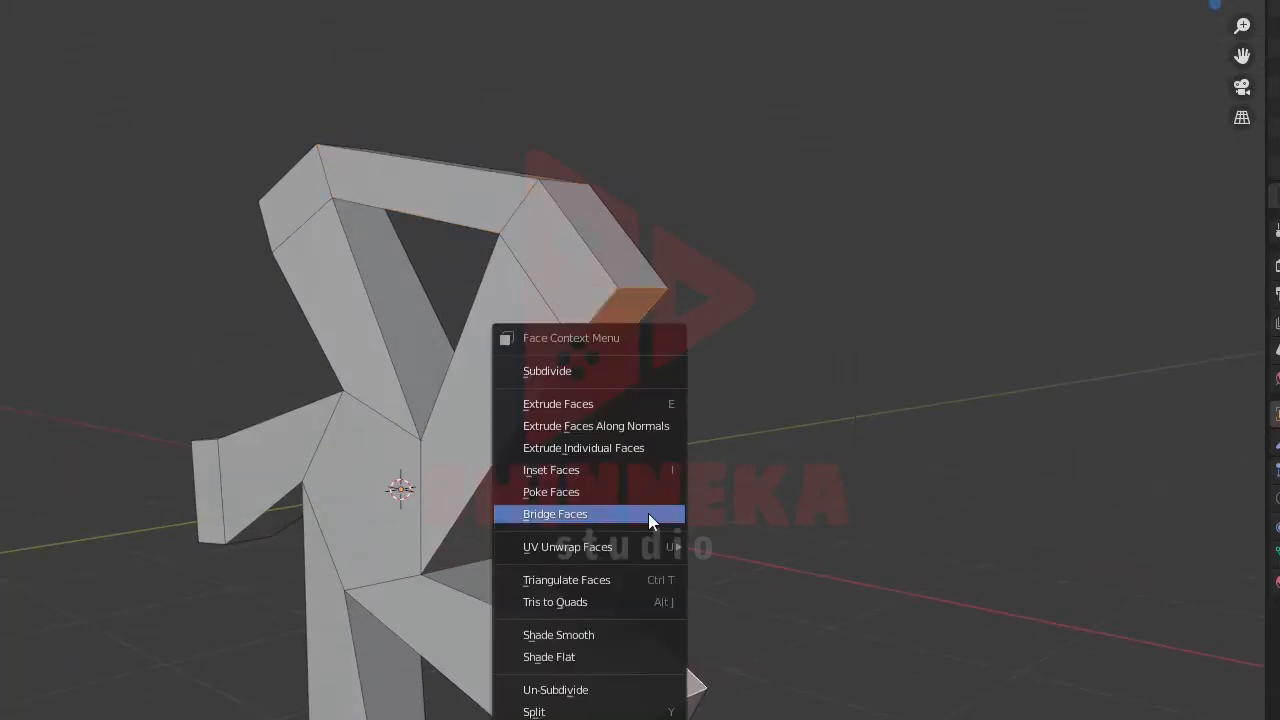
click(648, 513)
- Bridge the facing tip side faces of the lower-right and bottom spokes
middle_drag(618, 545, 660, 409)
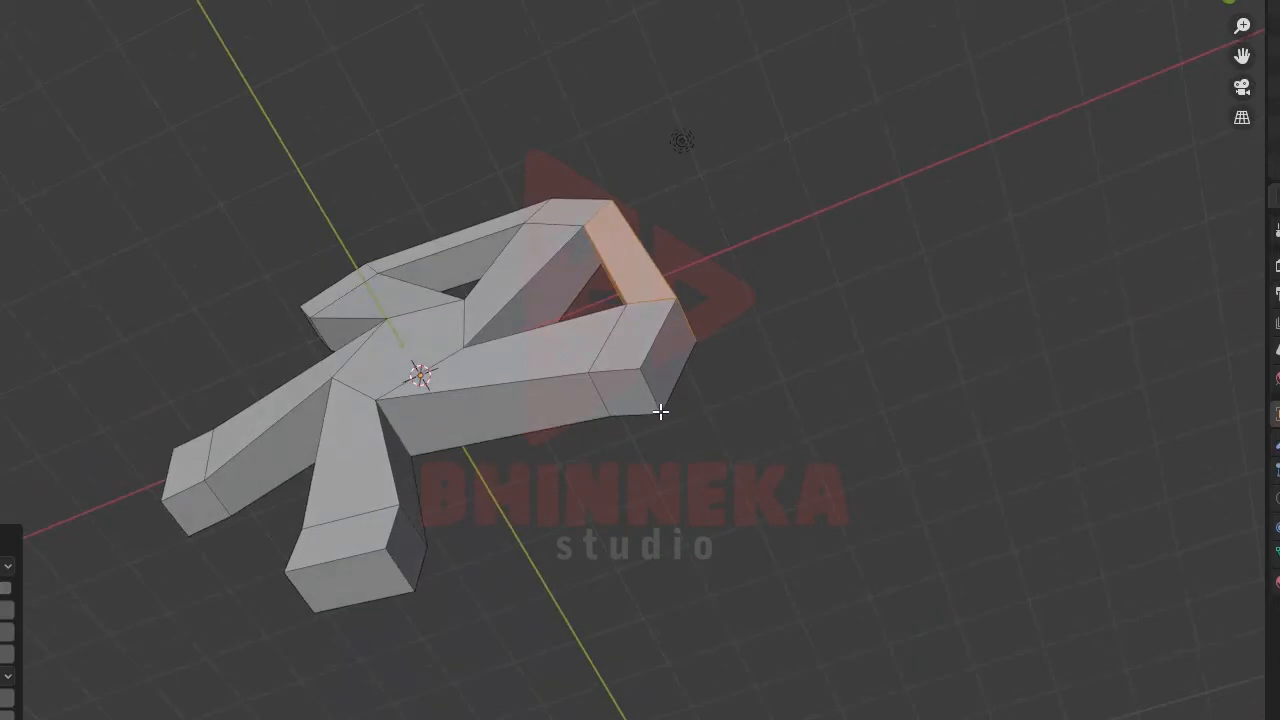
click(636, 397)
shift+click(412, 536)
right_click(506, 520)
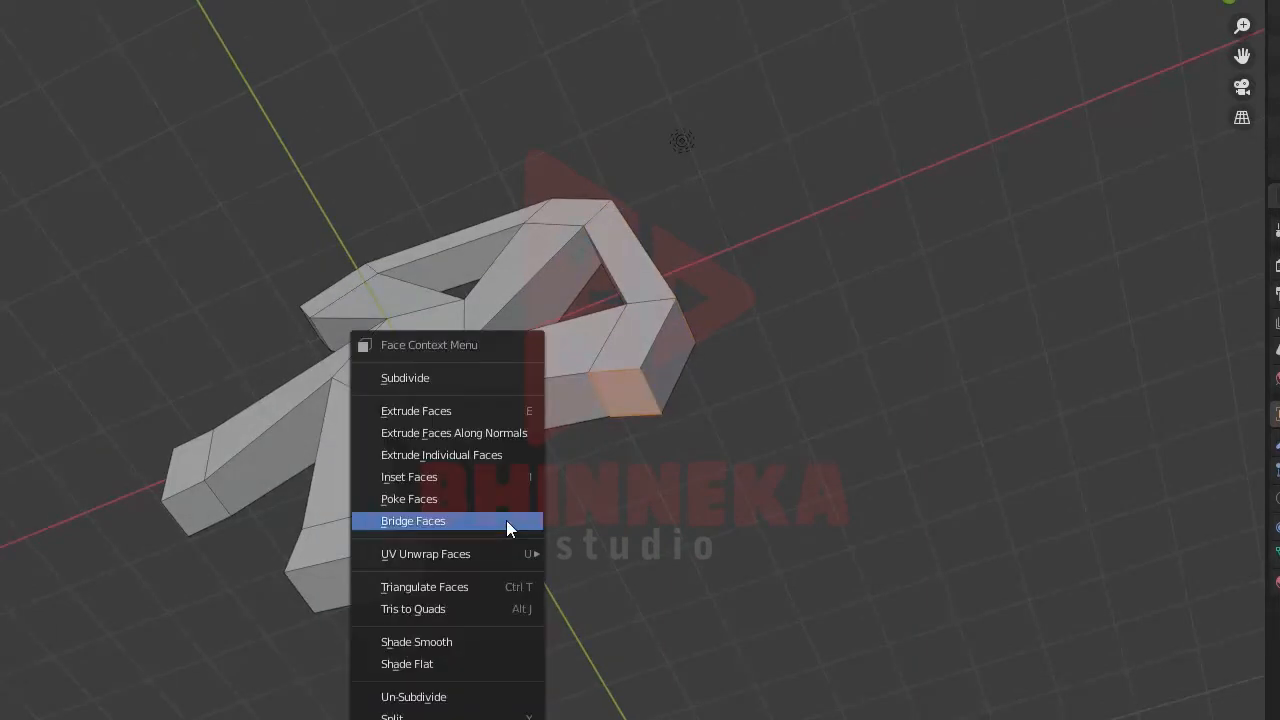
click(506, 520)
- Bridge the facing tip side faces of the bottom and left spokes
middle_drag(497, 514, 580, 643)
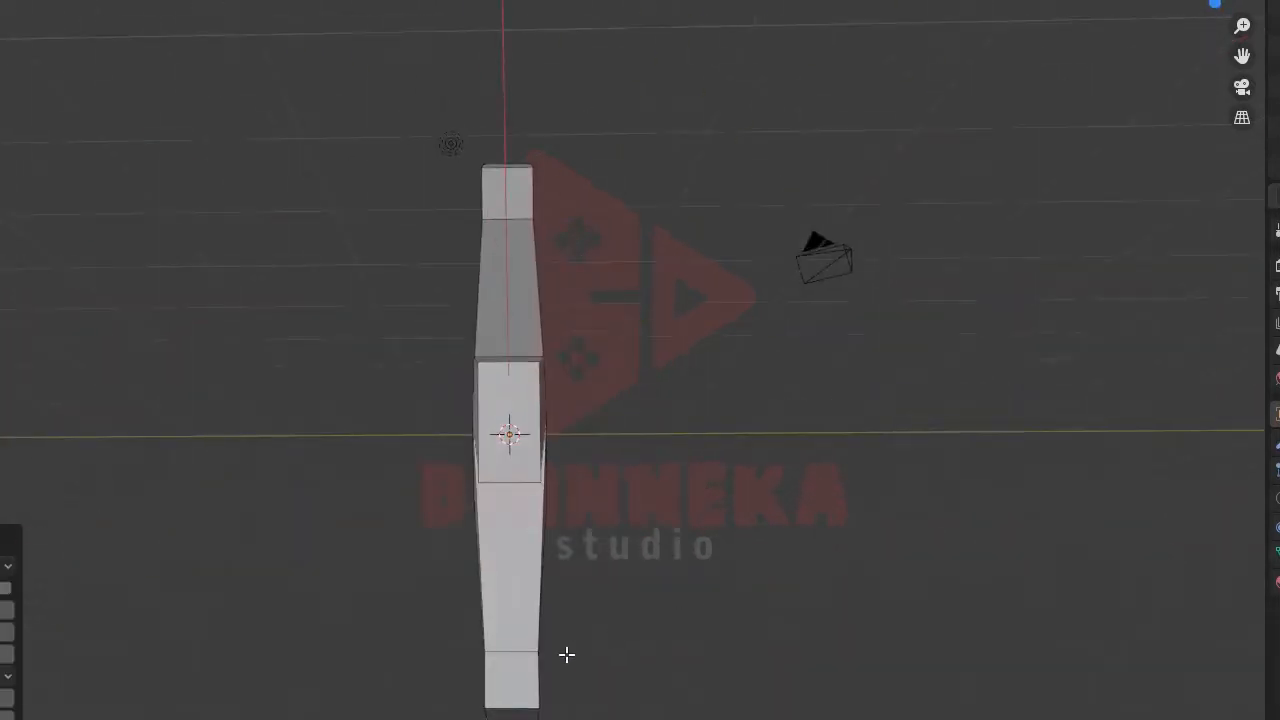
middle_drag(509, 674, 386, 571)
shift+click(197, 381)
right_click(239, 403)
click(239, 403)
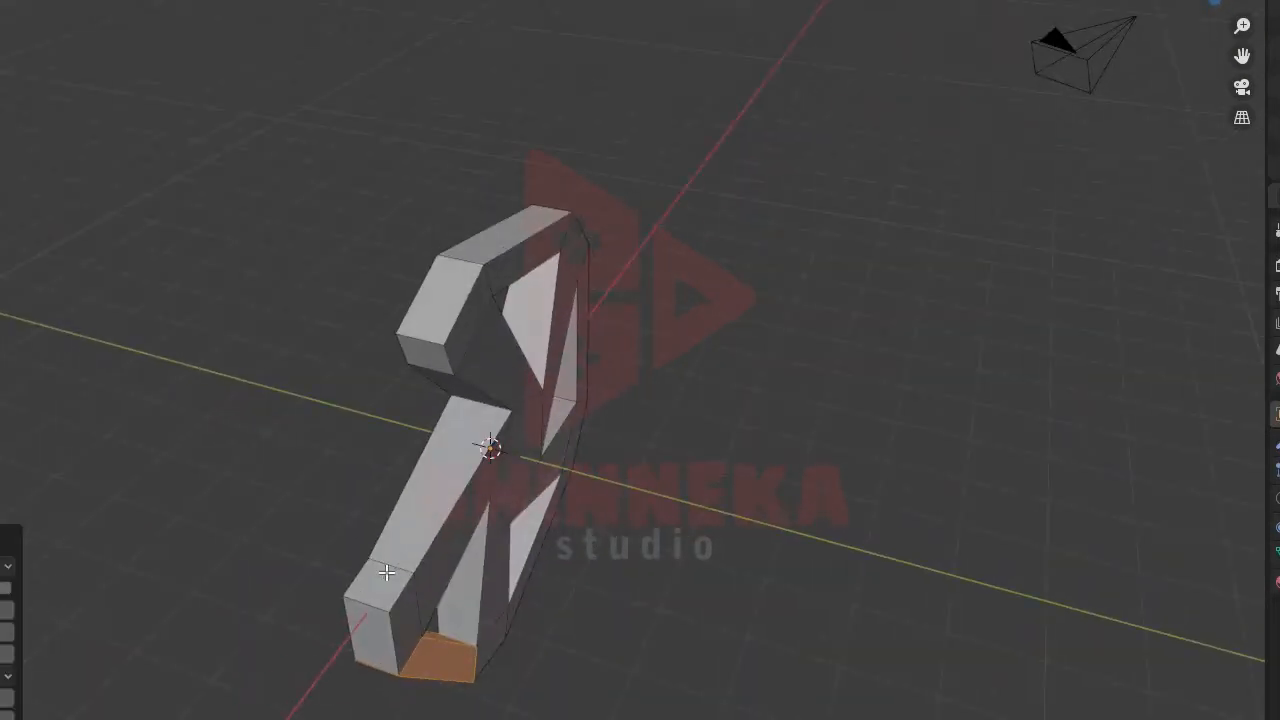
- Bridge the facing tip side faces of the left and upper-left spokes to close the rim ring
shift+click(428, 368)
right_click(428, 371)
click(429, 372)
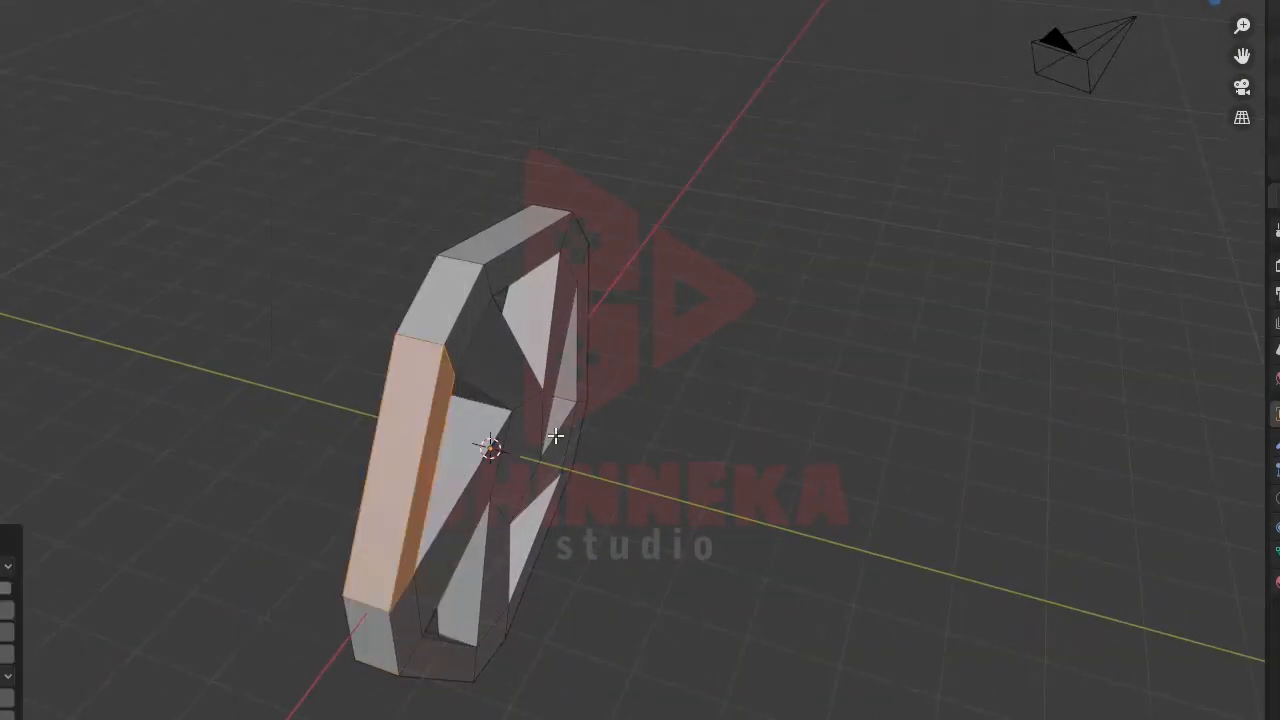
- Add one centred loop cut across each of the five bridged rim sections between the spoke tips
key(KP_7)
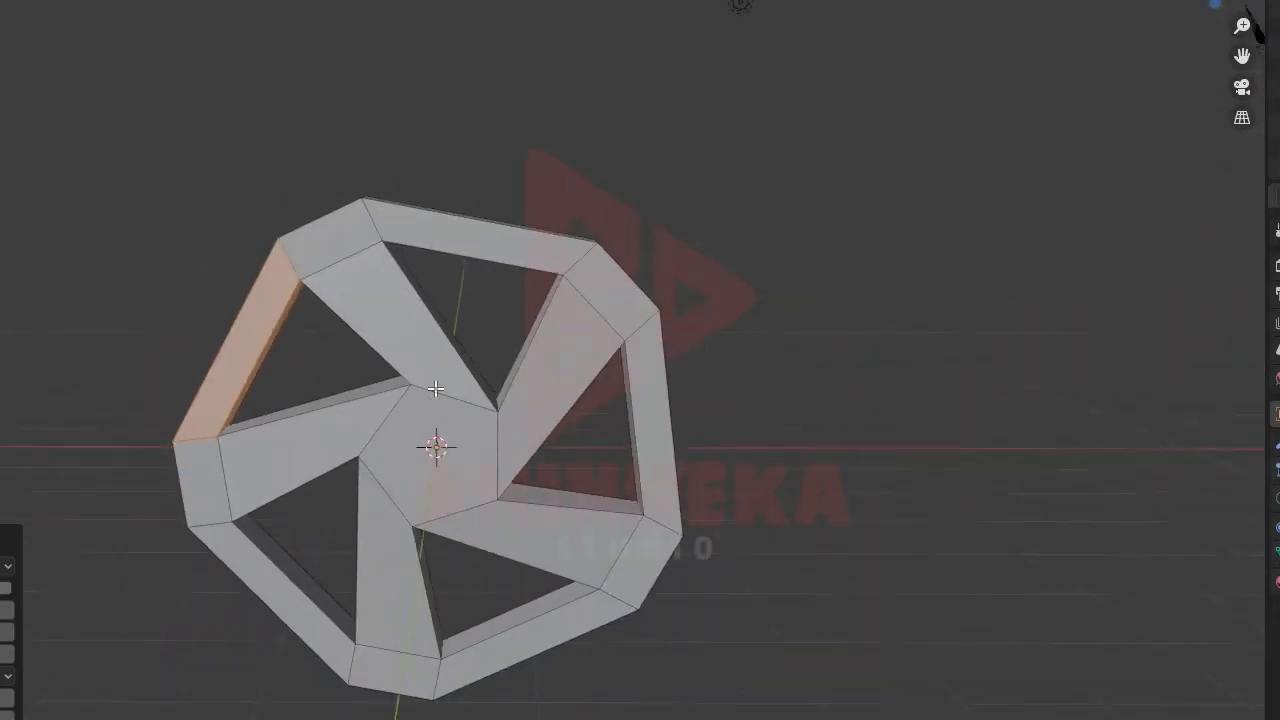
click(490, 277)
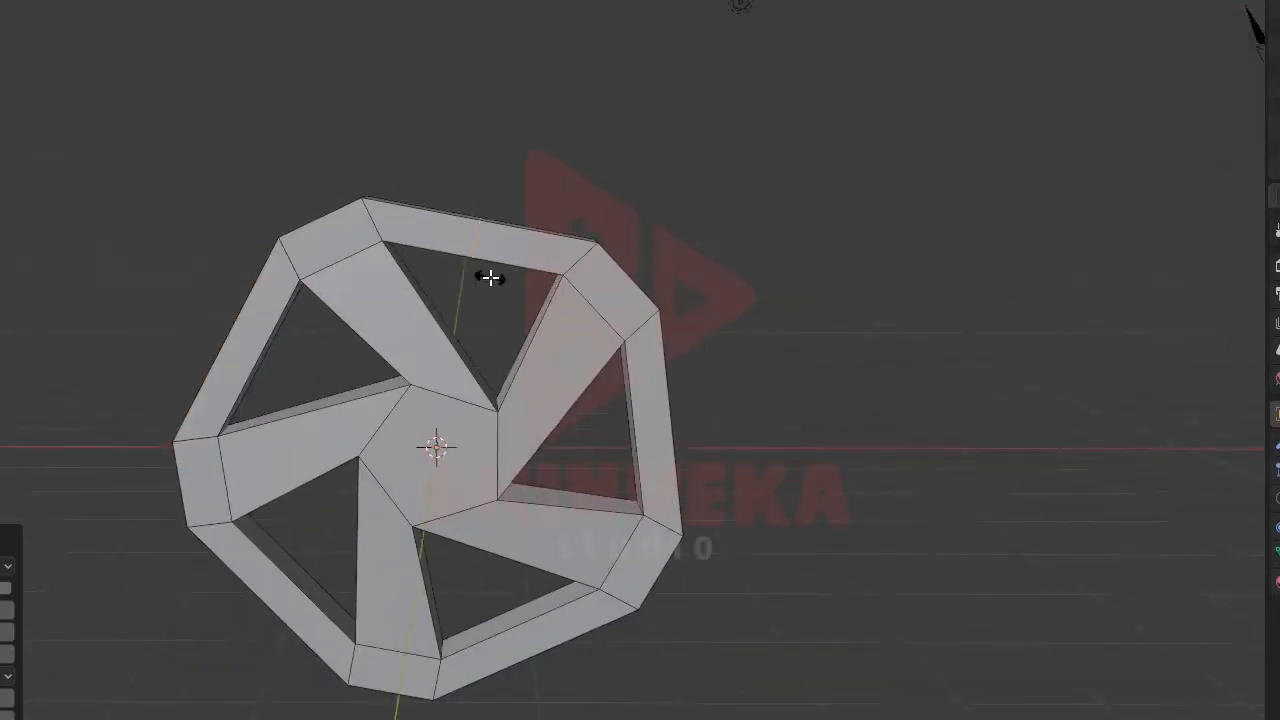
key(ctrl+r)
click(651, 427)
right_click(651, 427)
key(ctrl+r)
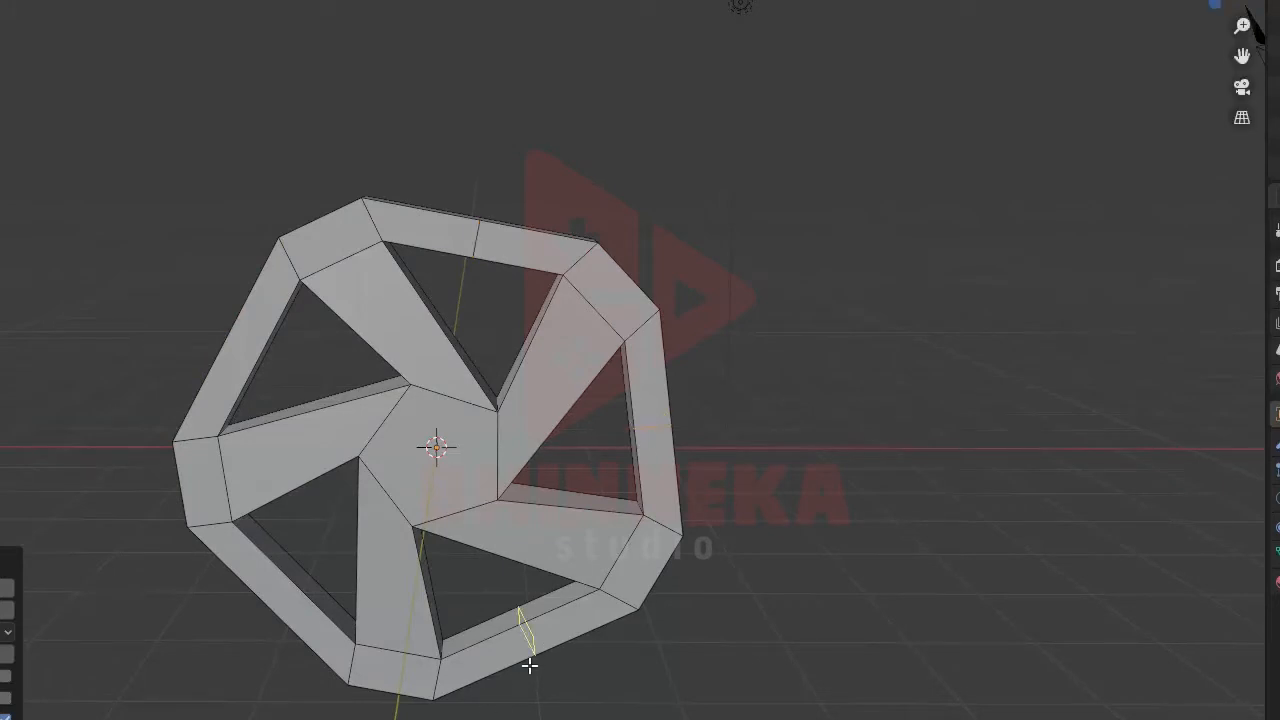
click(274, 600)
right_click(274, 594)
key(ctrl+r)
click(241, 345)
right_click(242, 345)
- Select the five middle edge loops and scale them outward in X and Z, excluding Y, to round the rim
click(476, 232)
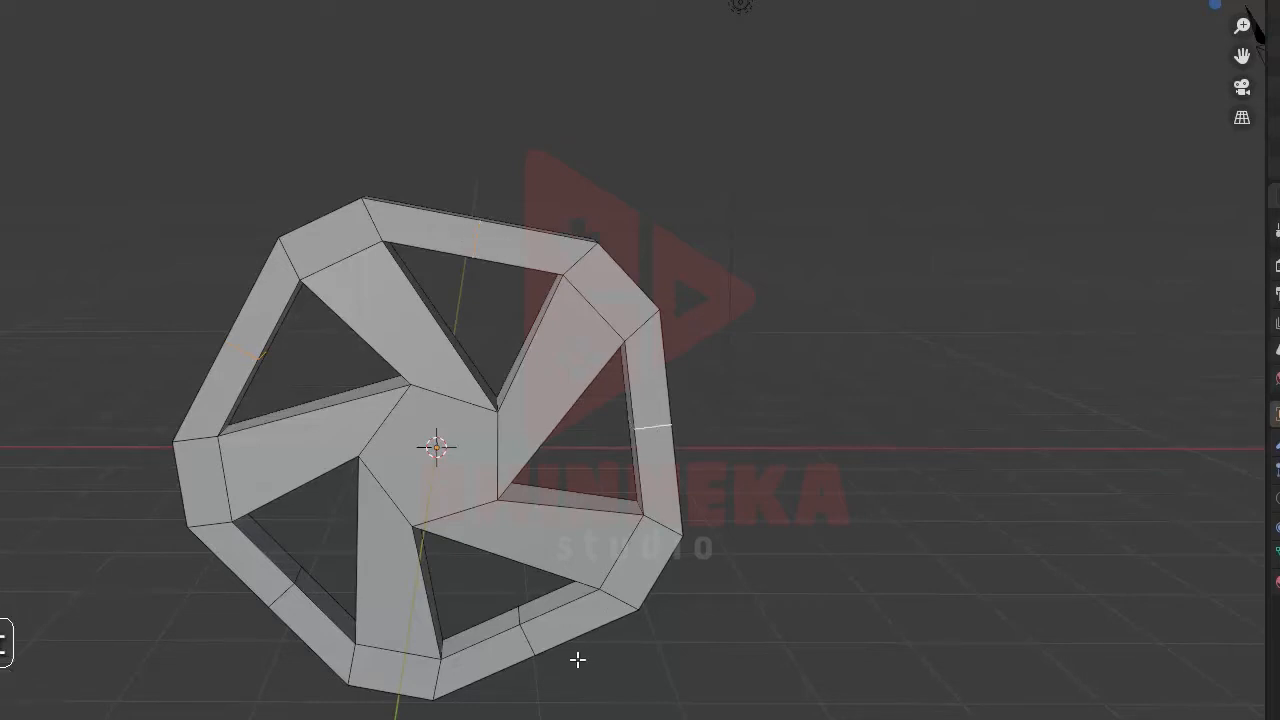
click(527, 642)
click(287, 594)
click(1213, 5)
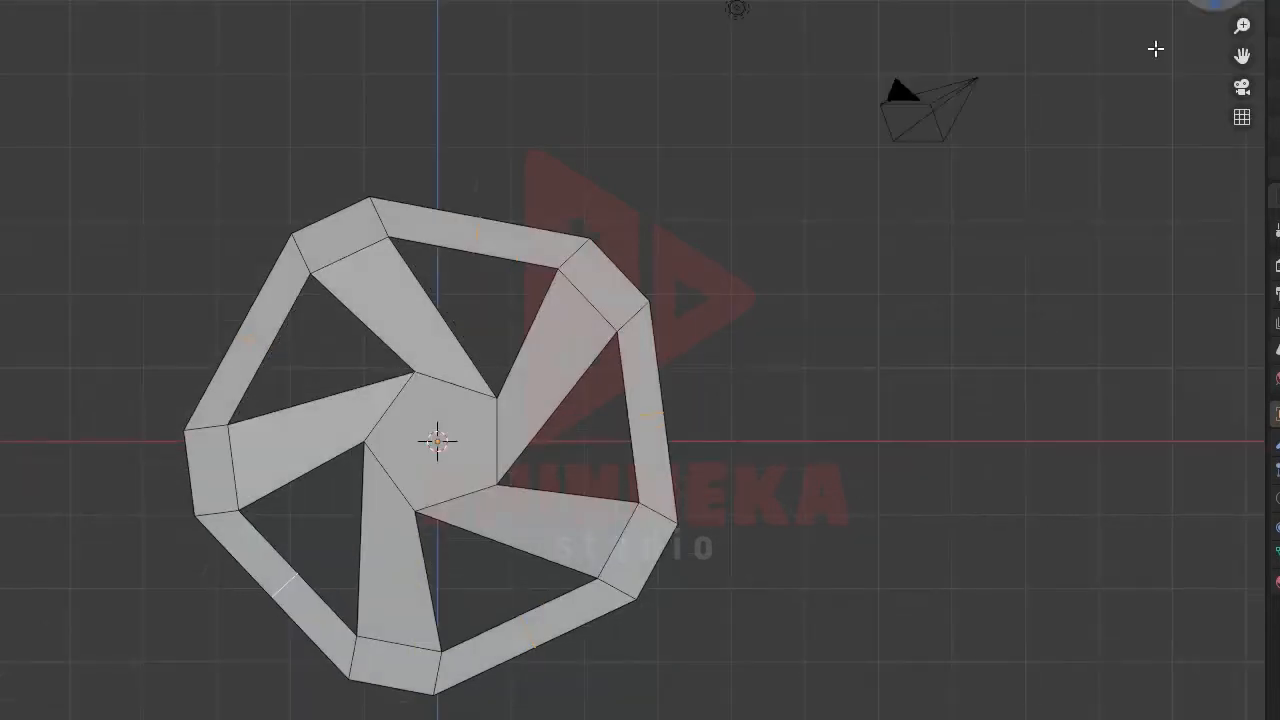
scroll(640, 362, up, 3)
shift+middle_drag(636, 361, 660, 225)
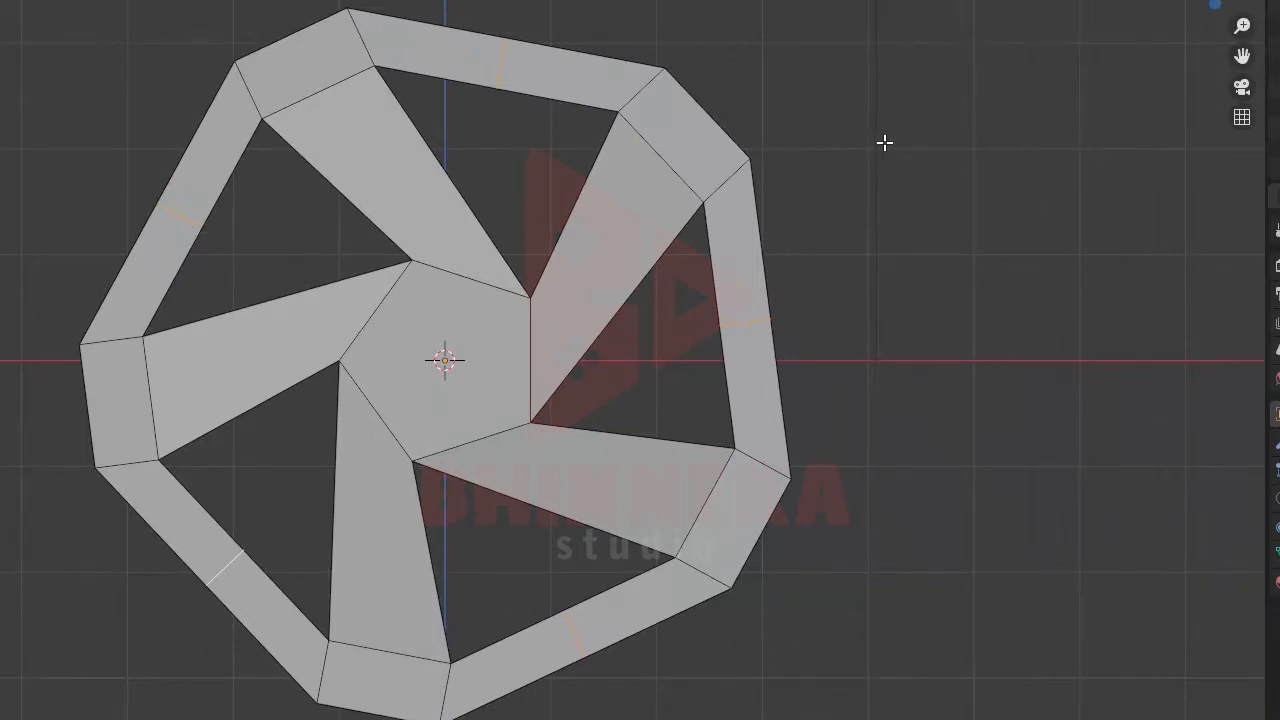
key(shift+alt+s)
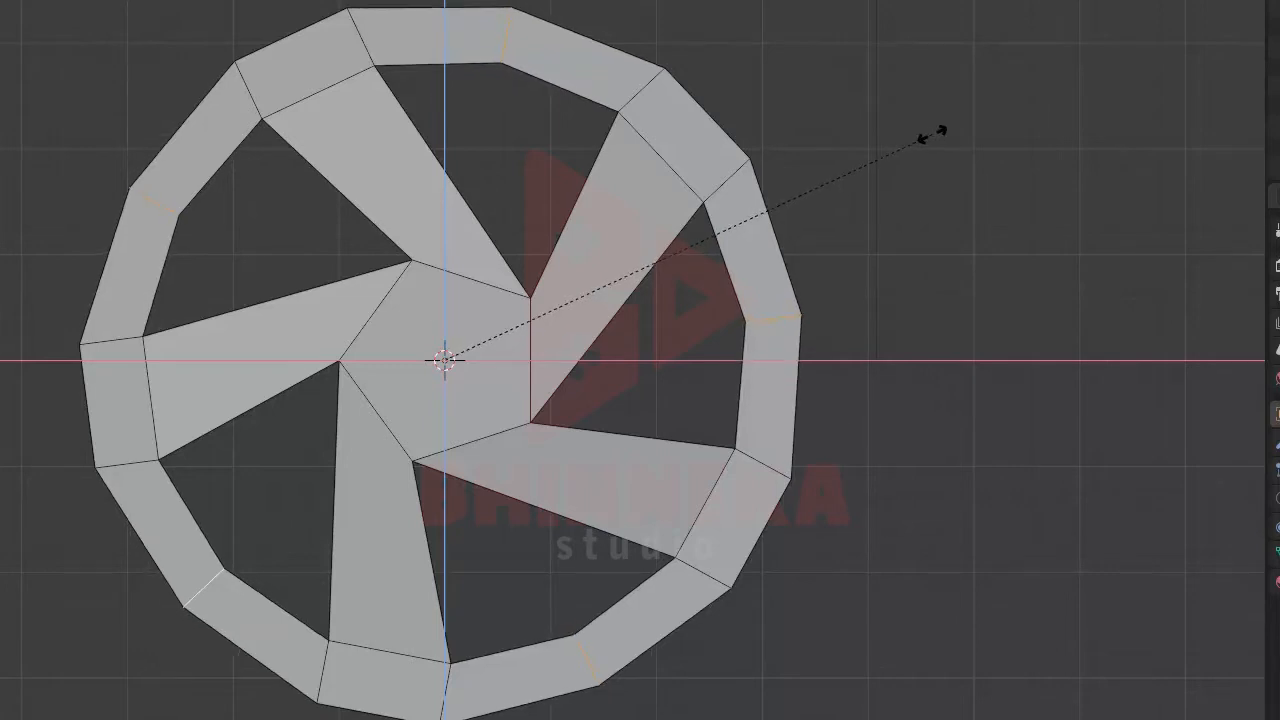
click(930, 134)
- Examine the roundness and thickness of the rim from oblique, side and front angles
scroll(886, 206, down, 3)
middle_drag(791, 289, 651, 366)
scroll(549, 374, up, 4)
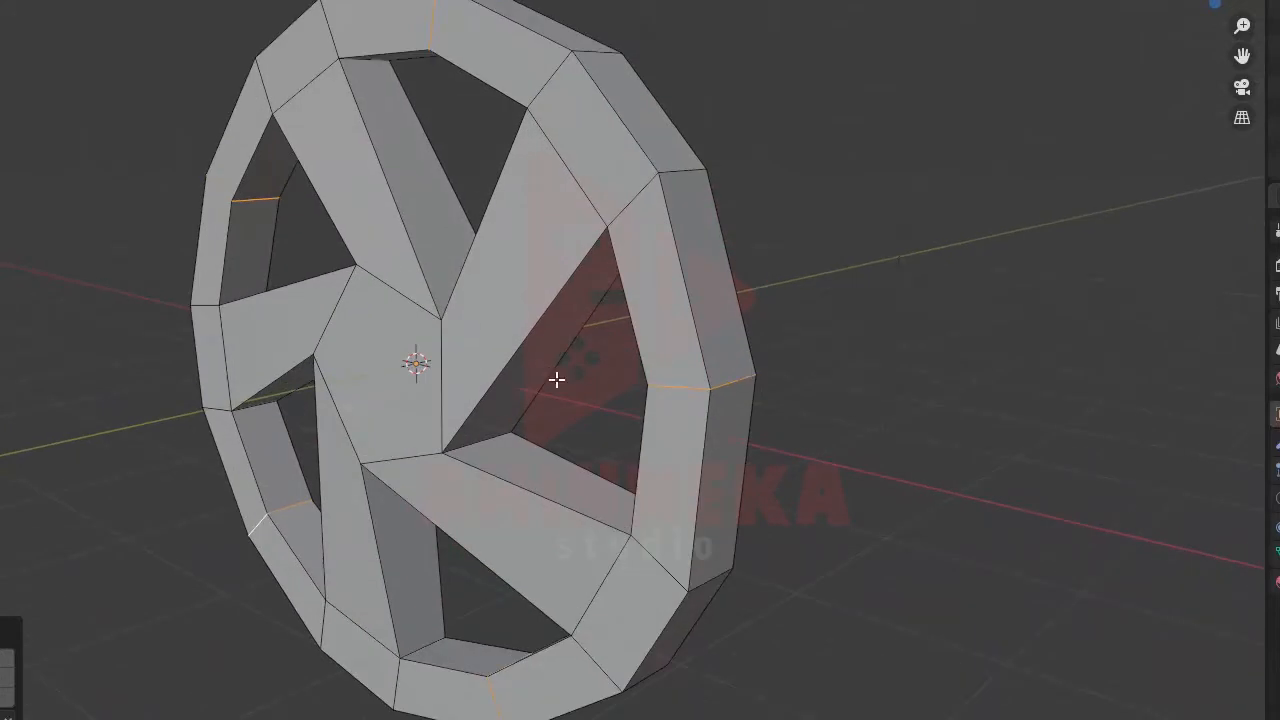
middle_drag(594, 414, 266, 406)
scroll(485, 438, down, 2)
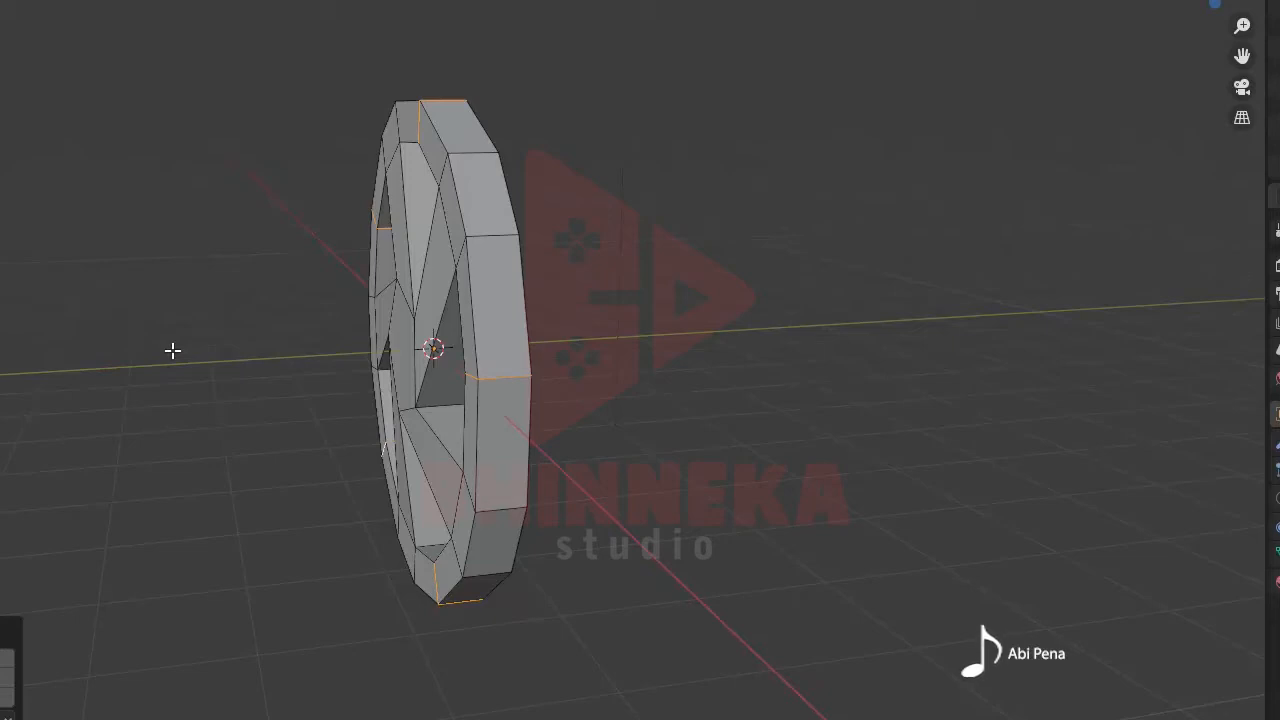
middle_drag(340, 323, 485, 624)
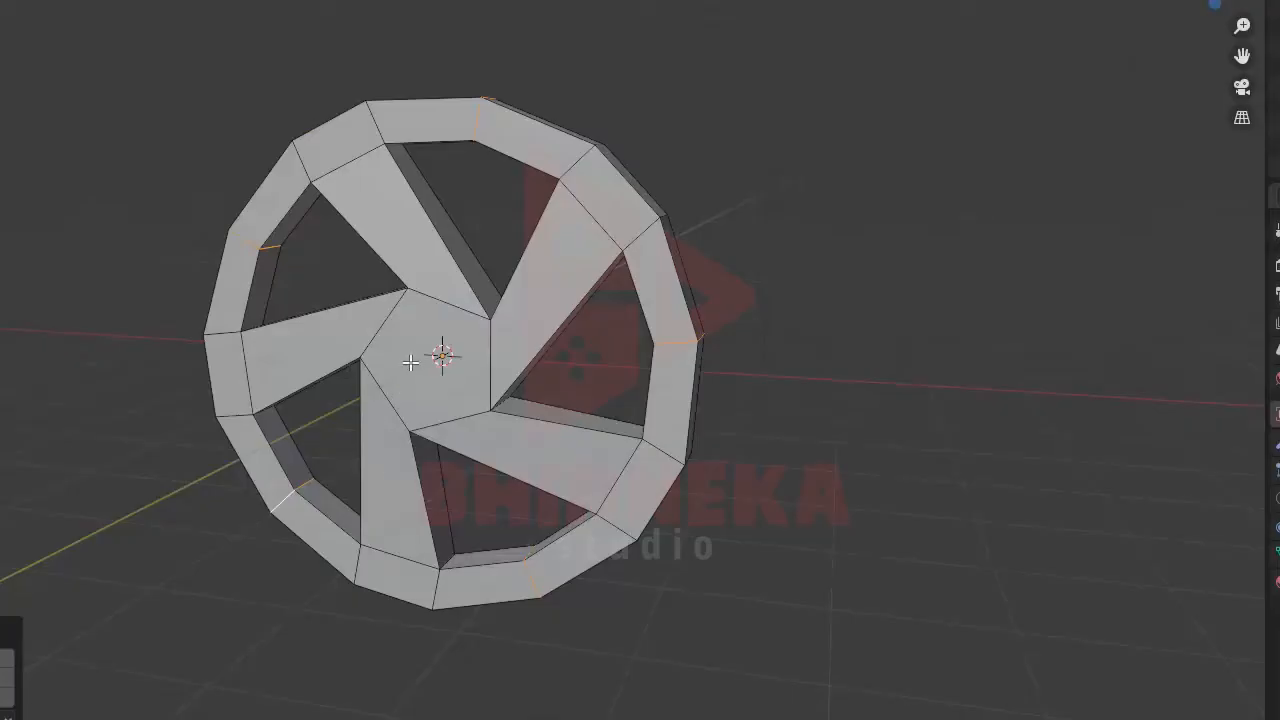
- Select the ring of faces around the rim's outer circumference and extrude it outward along the normals by a short distance
middle_drag(410, 362, 530, 385)
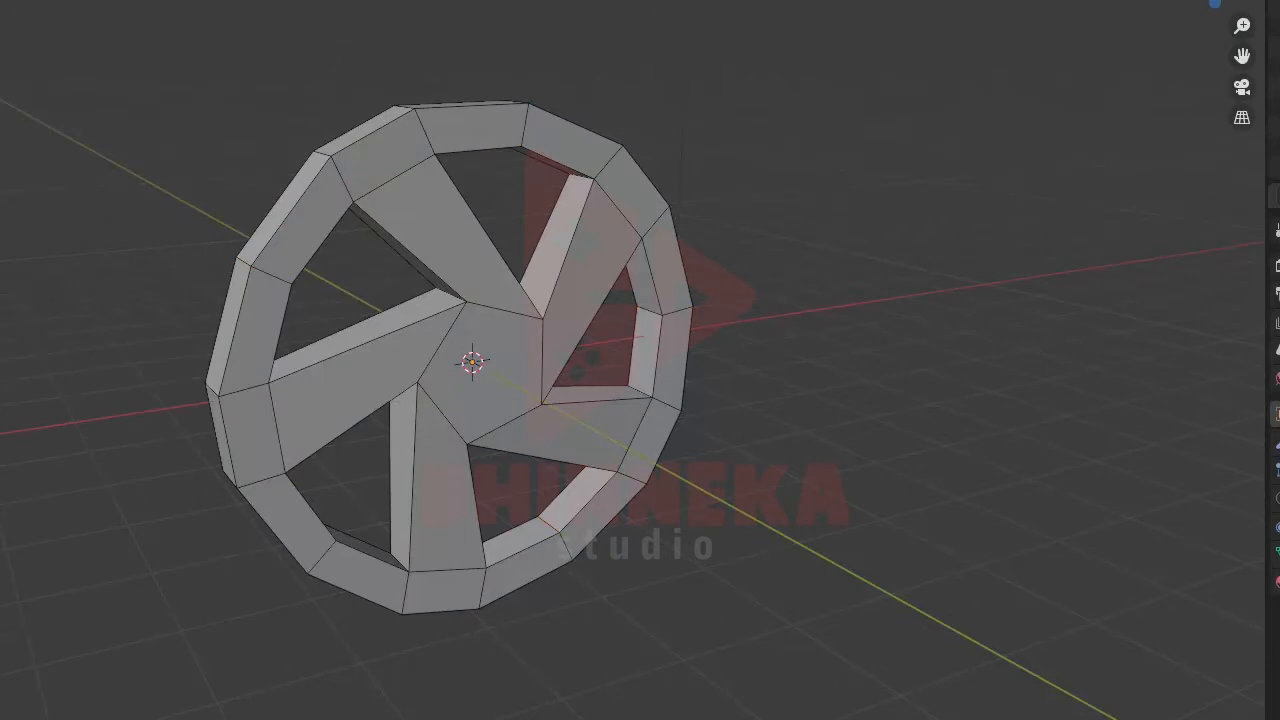
middle_drag(229, 254, 341, 360)
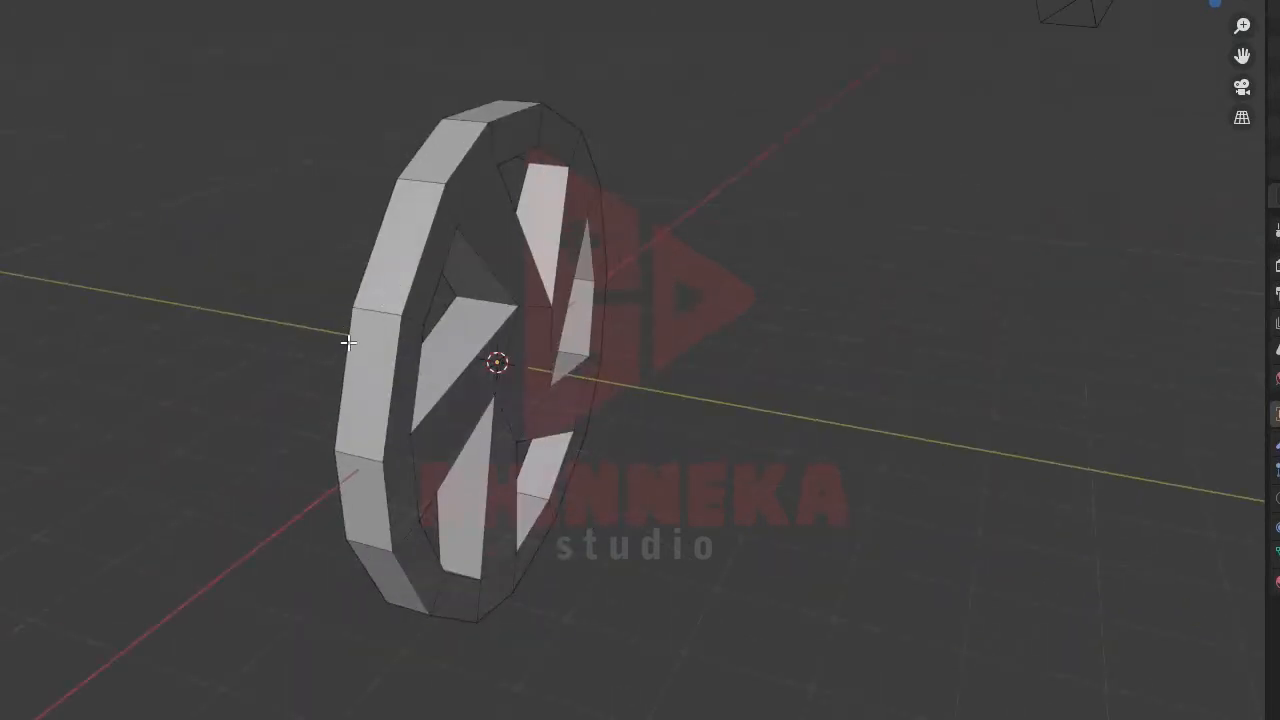
alt+click(377, 310)
middle_drag(531, 407, 463, 368)
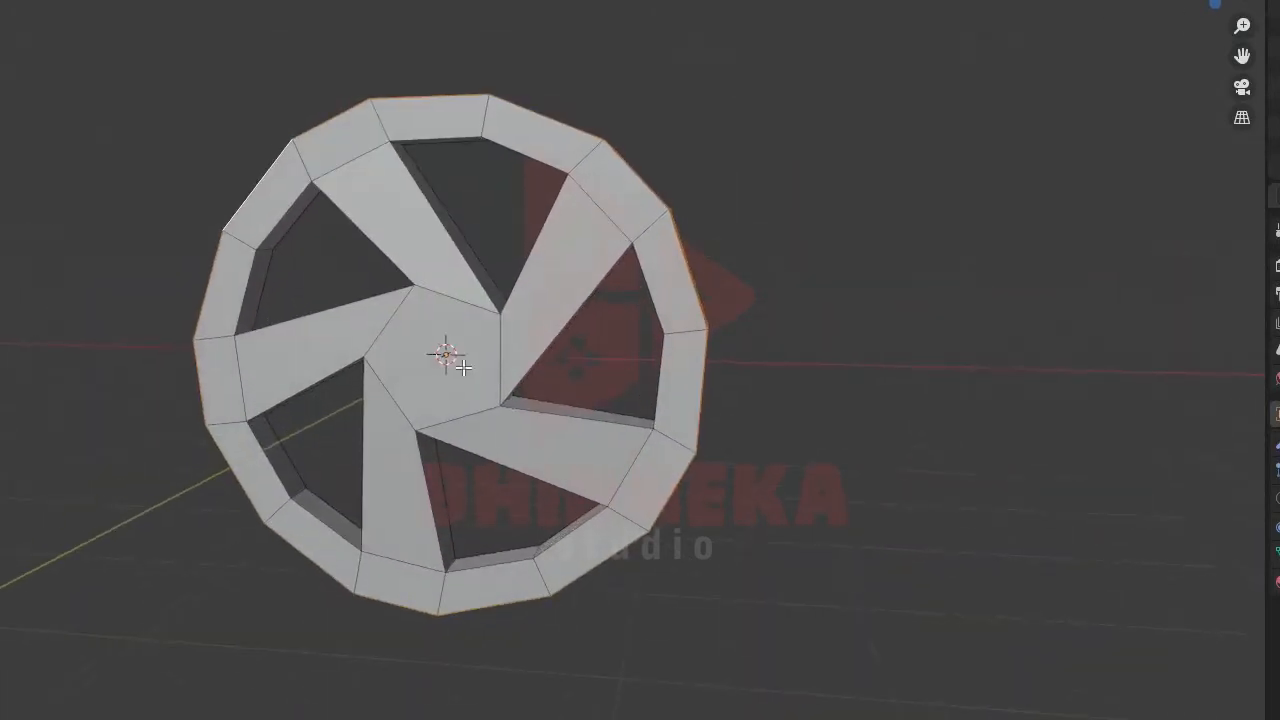
key(alt+e)
click(547, 356)
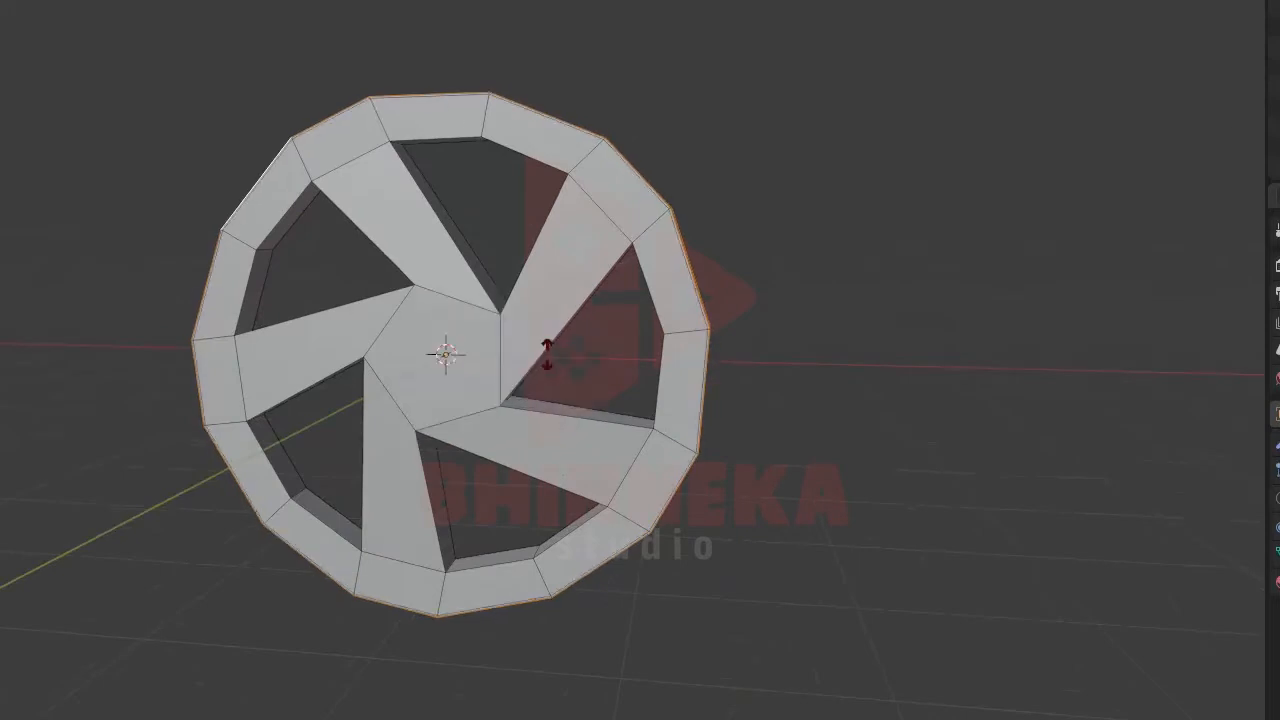
click(560, 346)
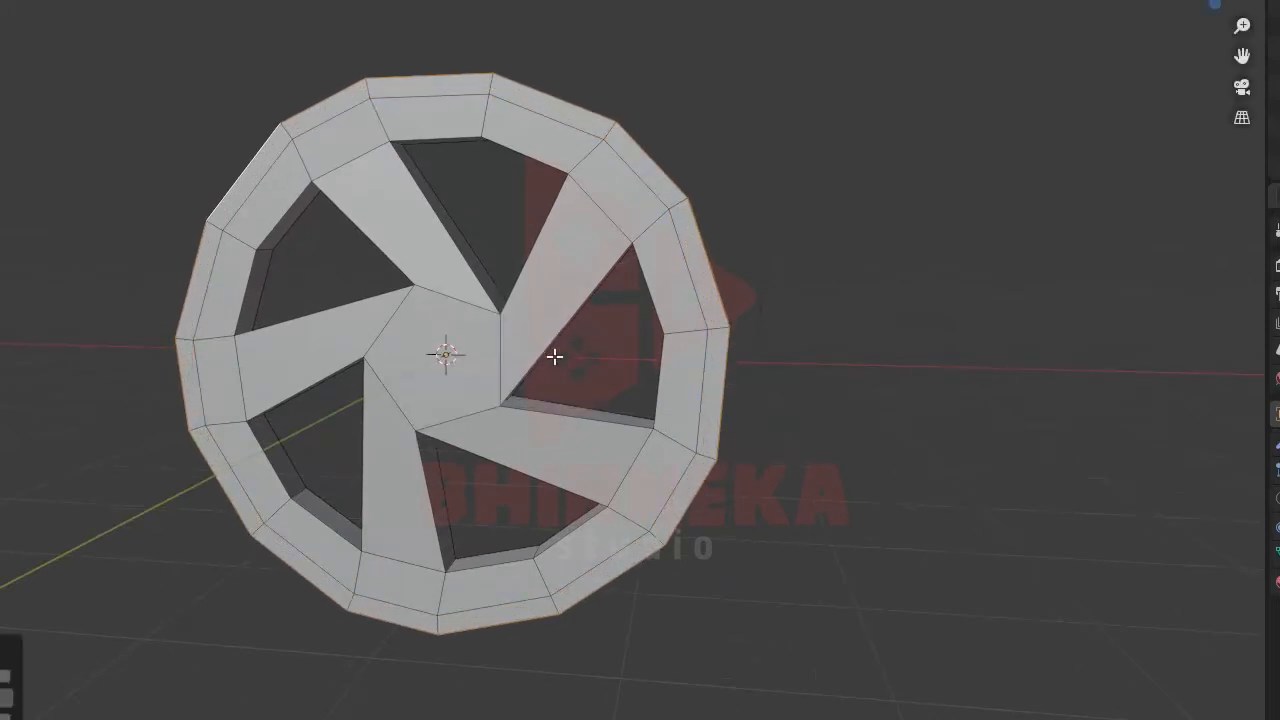
- Select the narrow outer rings of faces on both the front and back sides of the rim
middle_drag(514, 409, 396, 402)
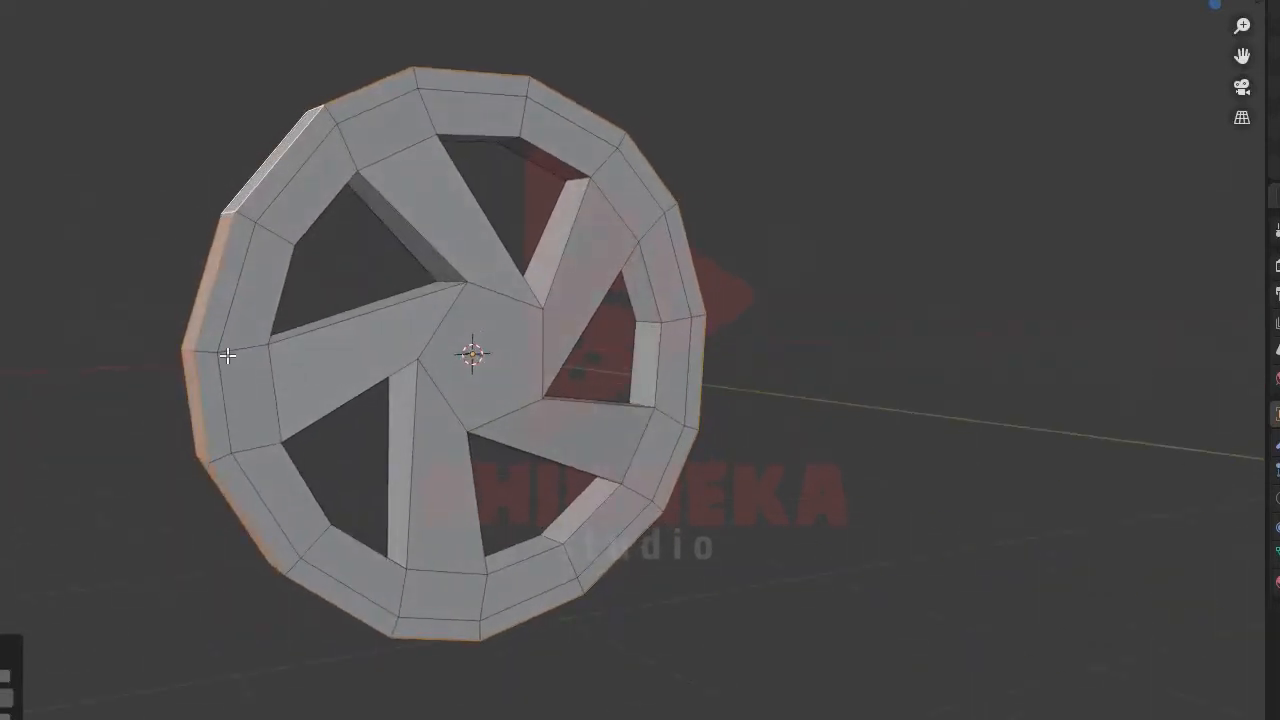
middle_drag(208, 349, 445, 456)
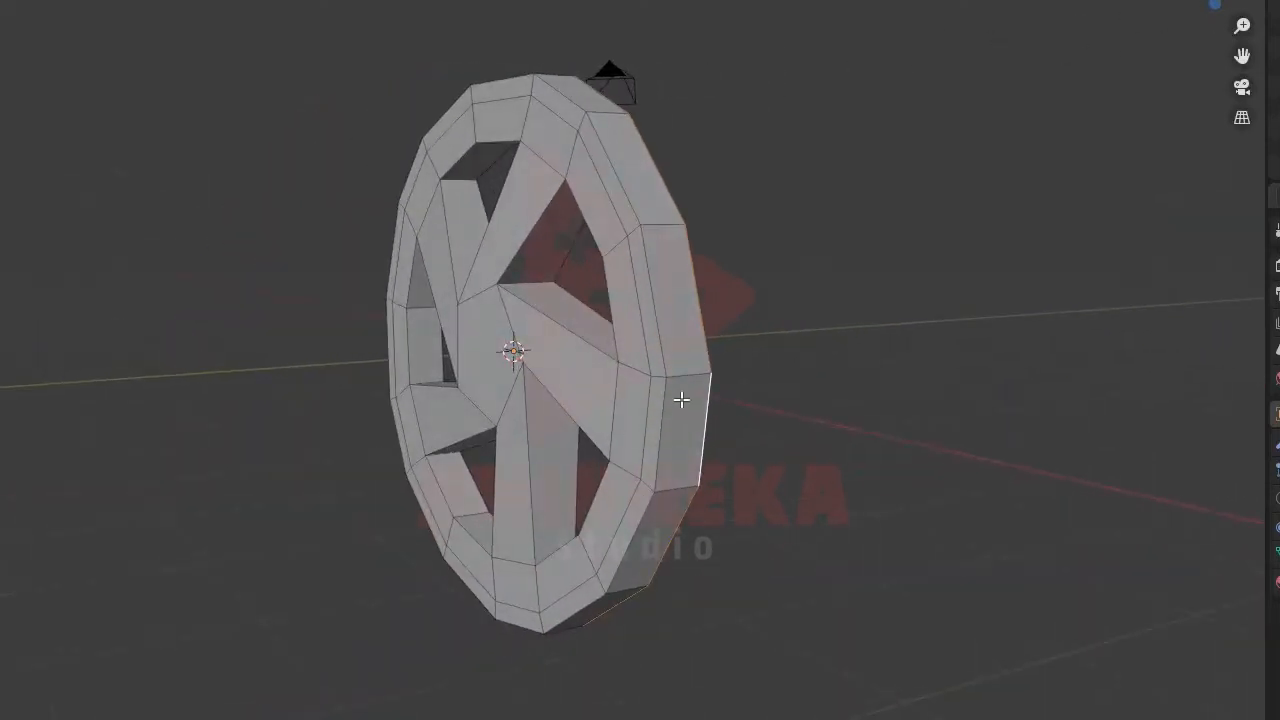
alt+click(664, 373)
middle_drag(689, 434, 477, 486)
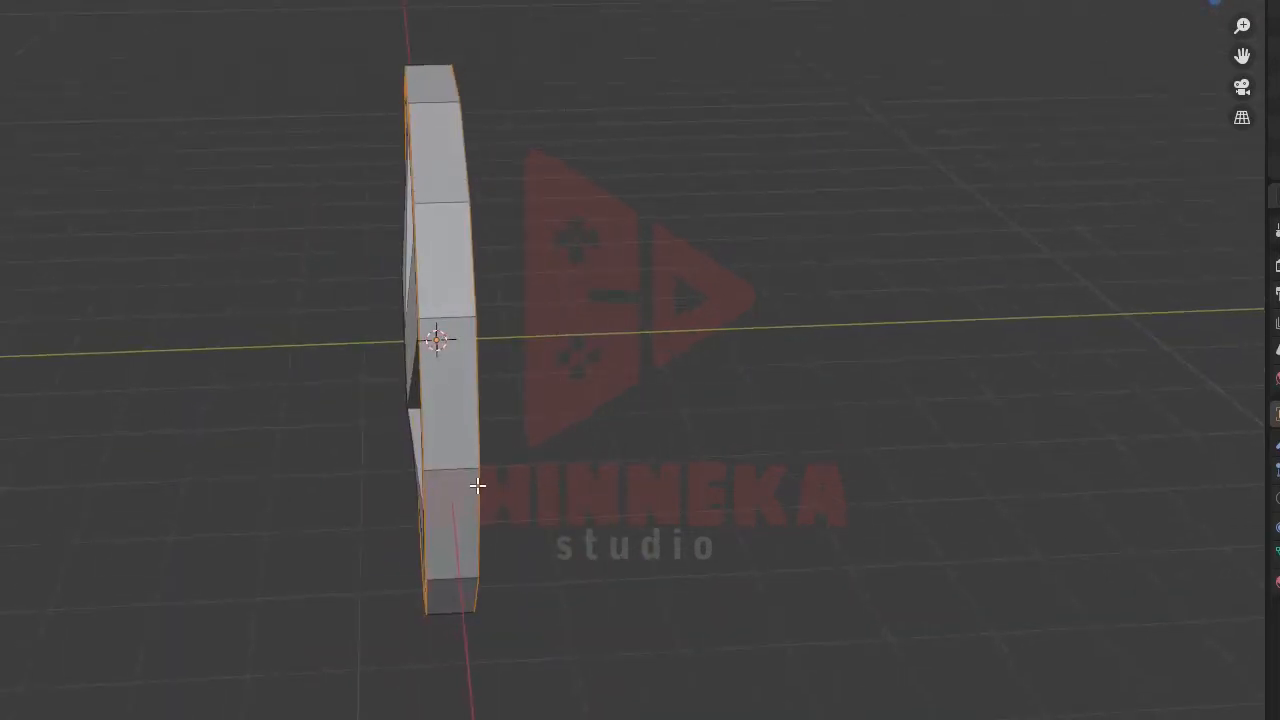
- Try extruding the front and back rings outward from both sides to widen the rim
key(alt+e)
click(477, 492)
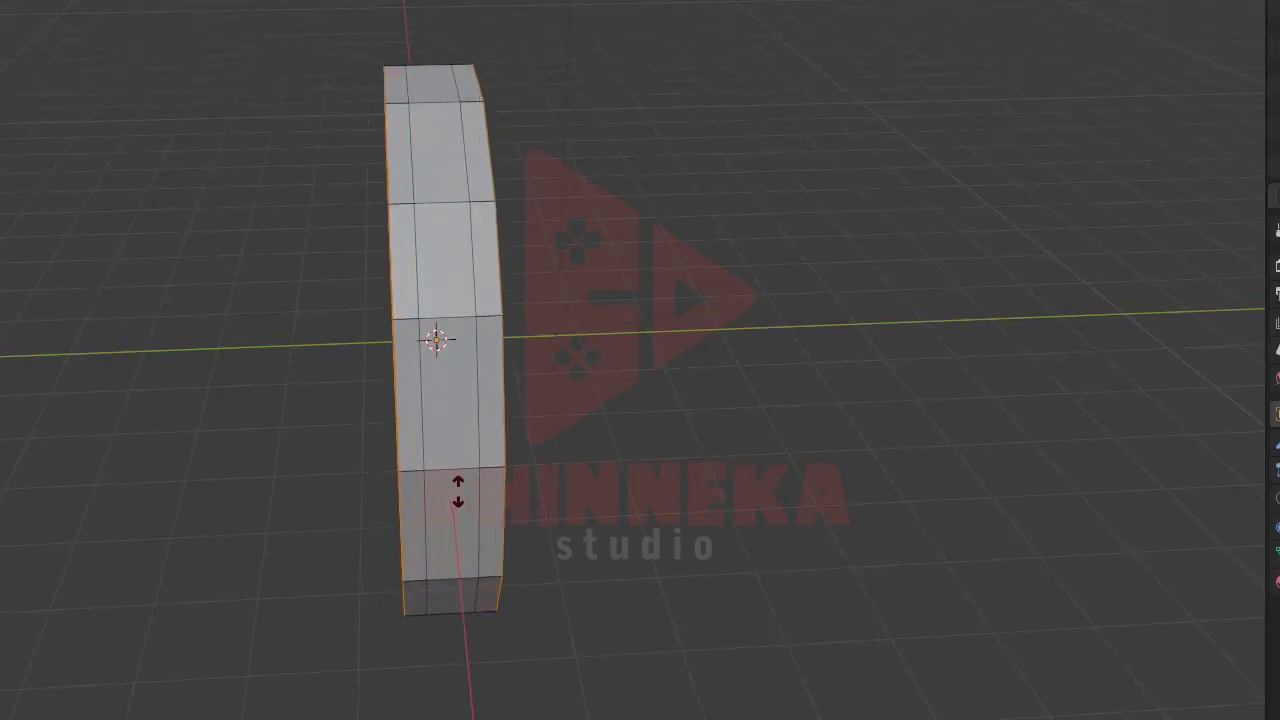
click(458, 491)
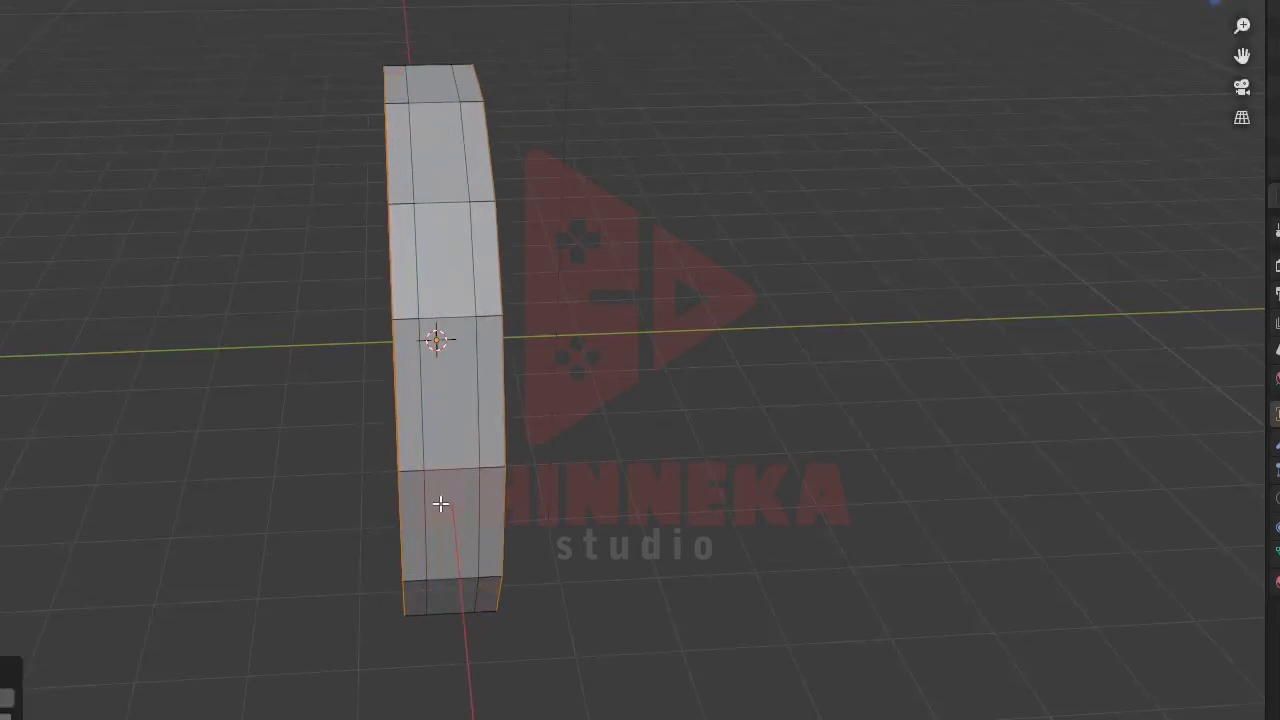
- Check the extruded front ring for internal faces in X-ray view and undo the extrusion of both rings
click(421, 470)
middle_drag(270, 264, 691, 366)
scroll(288, 406, up, 3)
middle_drag(288, 406, 422, 441)
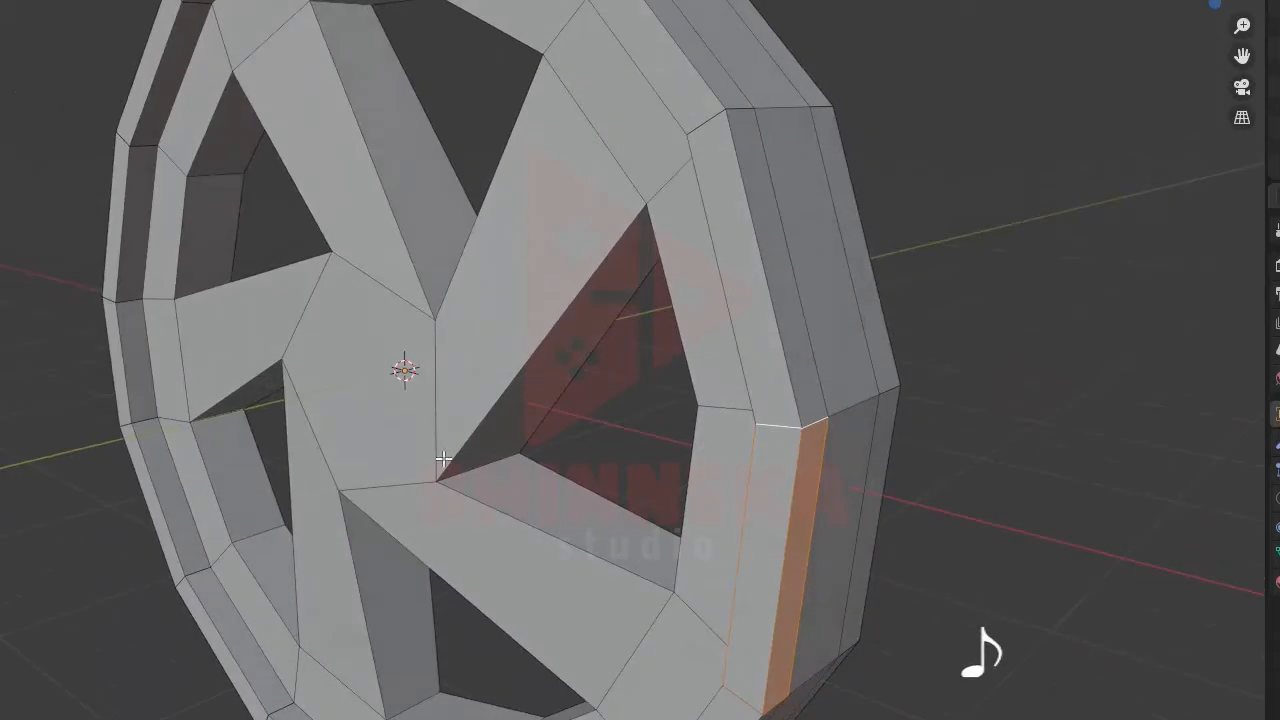
scroll(645, 523, down, 2)
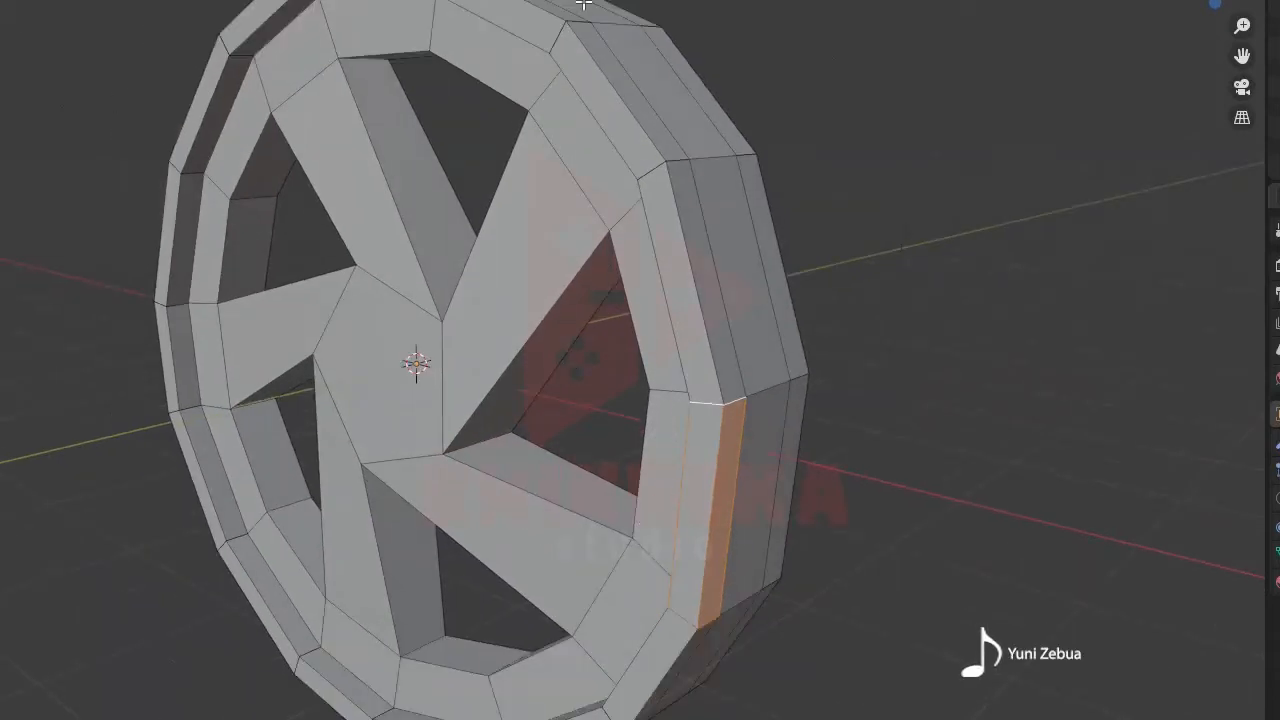
key(alt+z)
mouse_move(700, 580)
middle_down()
mouse_move(663, 557)
mouse_move(667, 577)
middle_up()
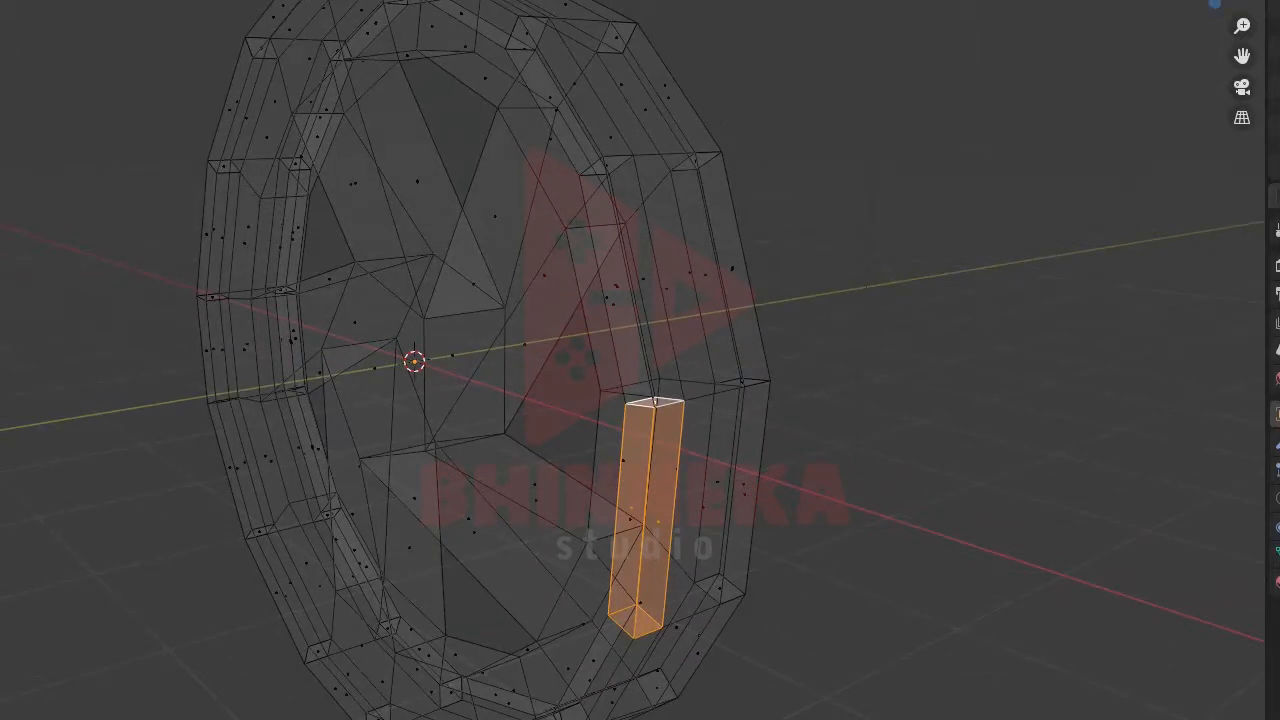
key(alt+z)
key(Tab)
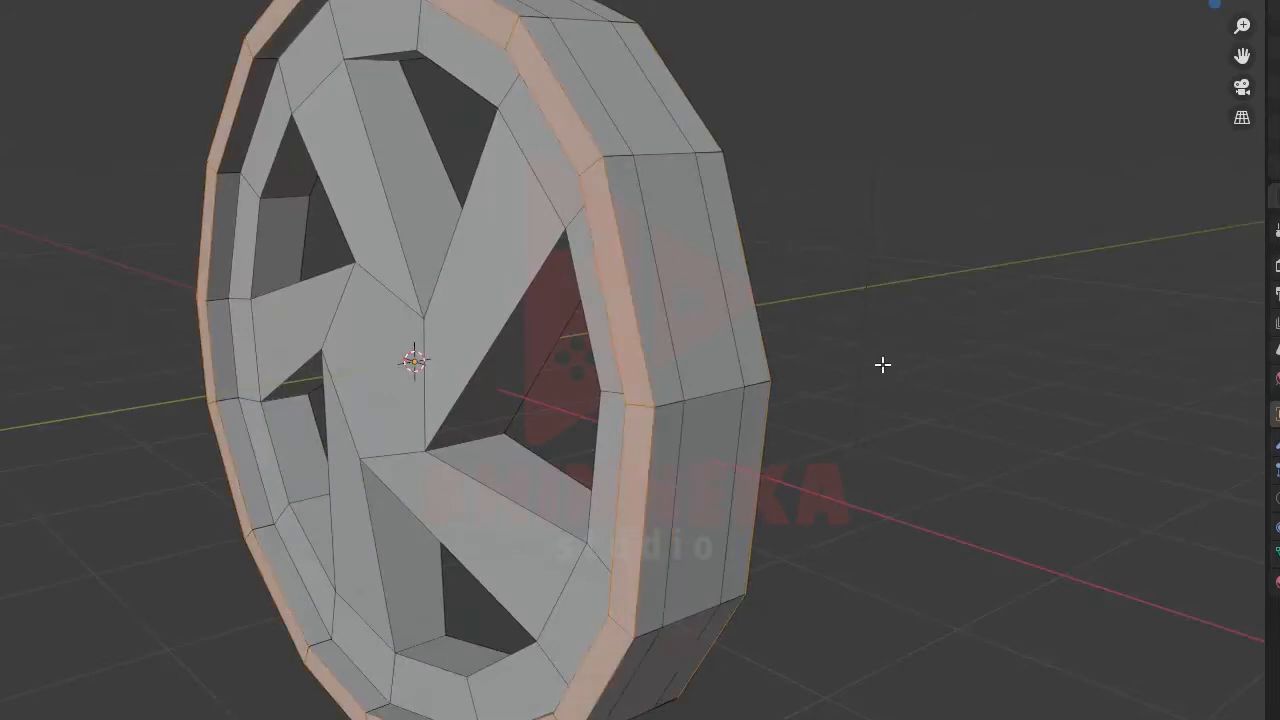
key(ctrl+z)
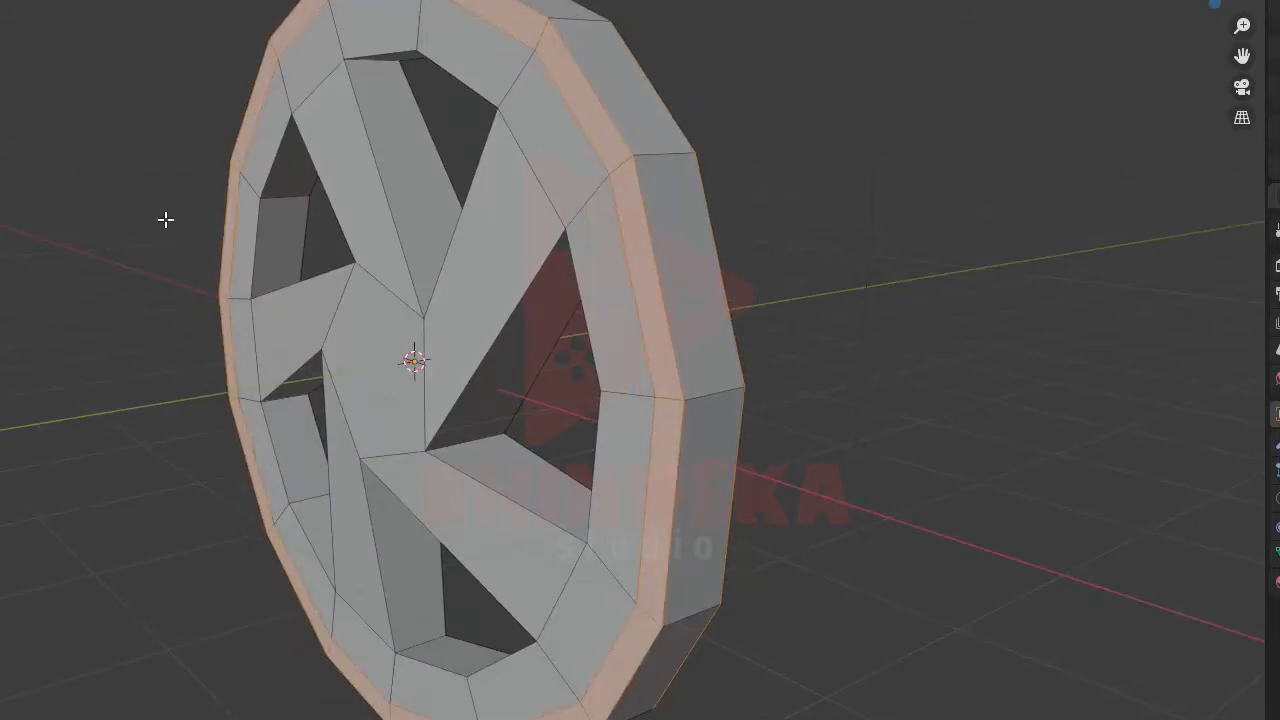
- Try extruding the narrow front and back rings along their normals and check the widened rim in X-ray view
middle_drag(509, 286, 534, 354)
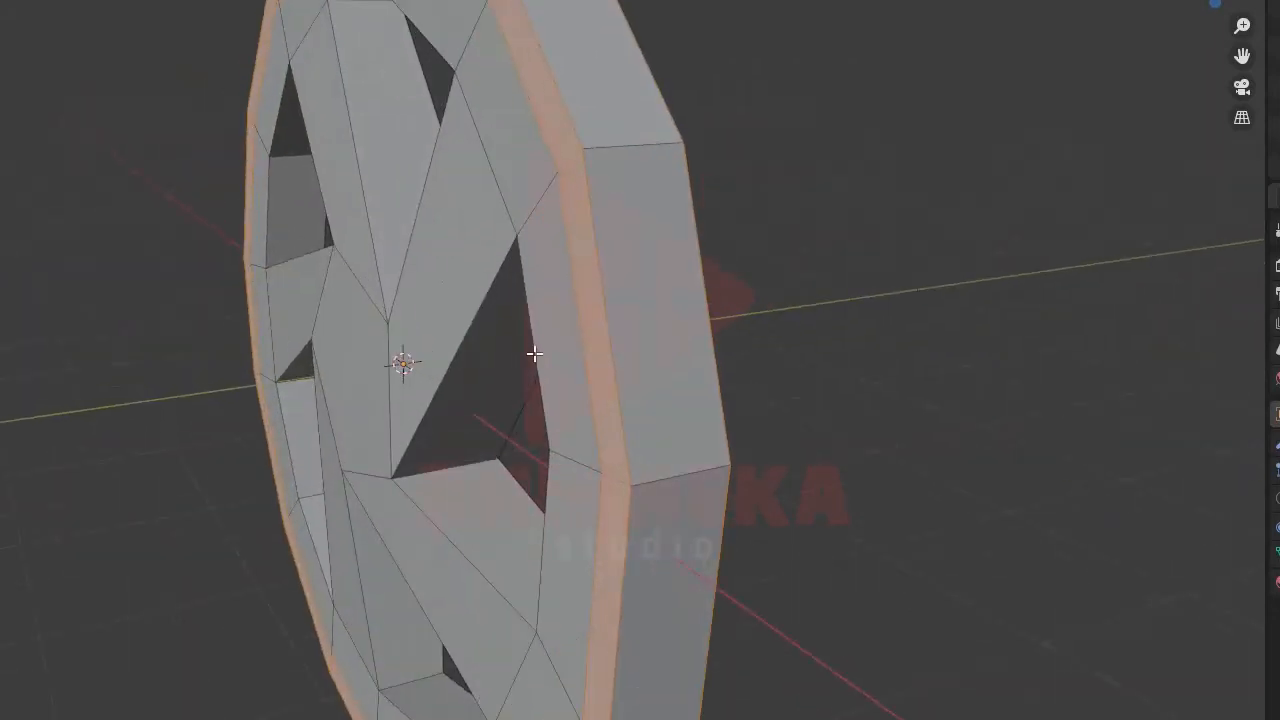
key(alt+e)
click(106, 176)
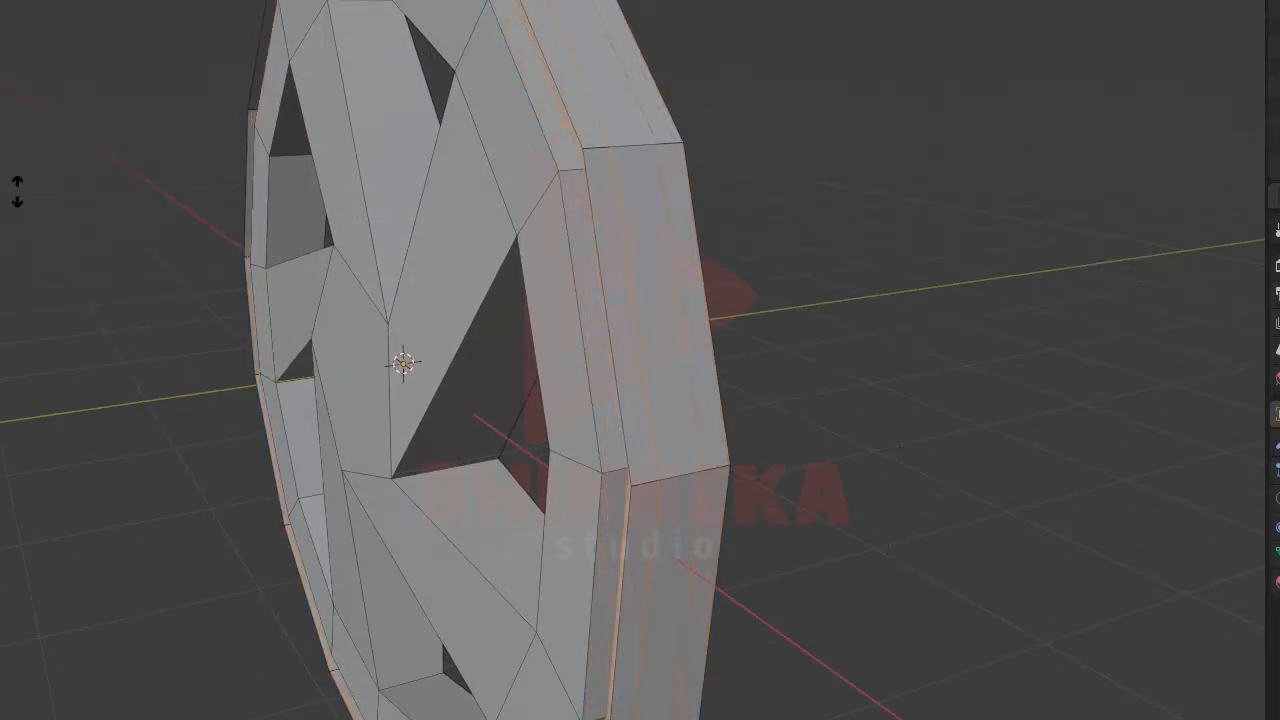
click(149, 243)
middle_drag(686, 215, 520, 350)
key(alt+z)
middle_drag(752, 267, 641, 311)
key(alt+z)
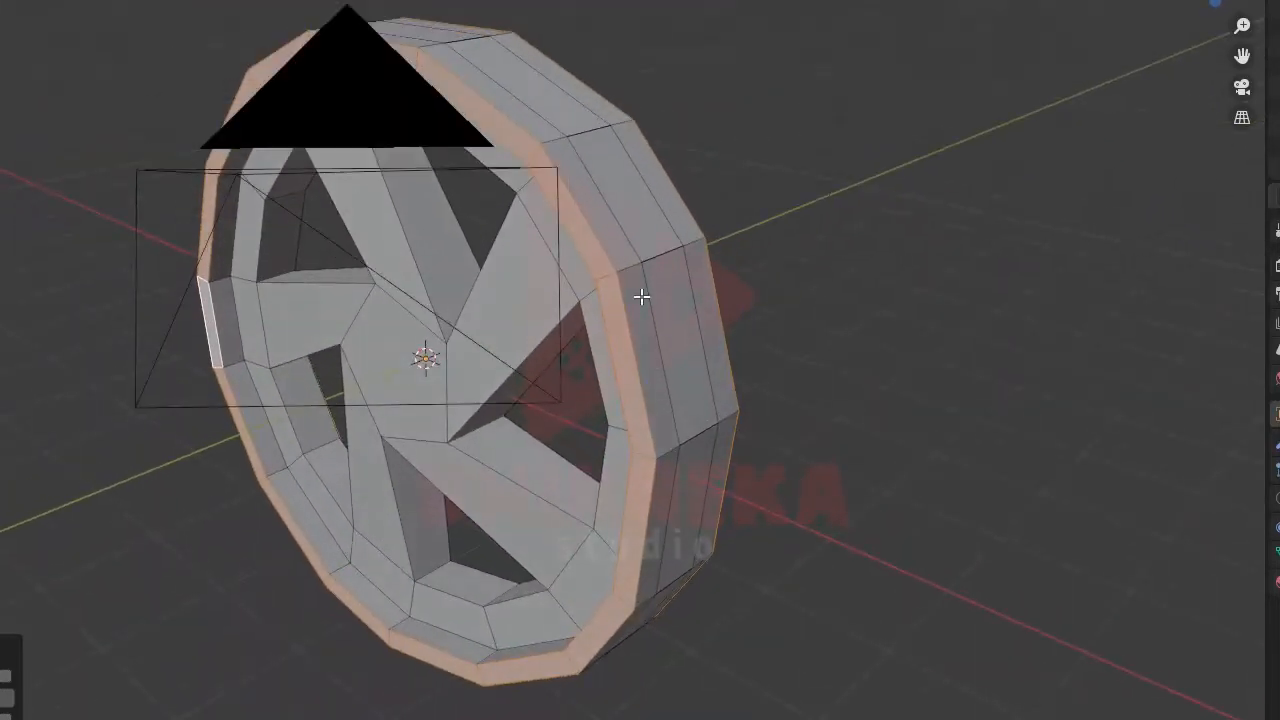
alt+click(624, 266)
middle_drag(652, 258, 563, 343)
key(Tab)
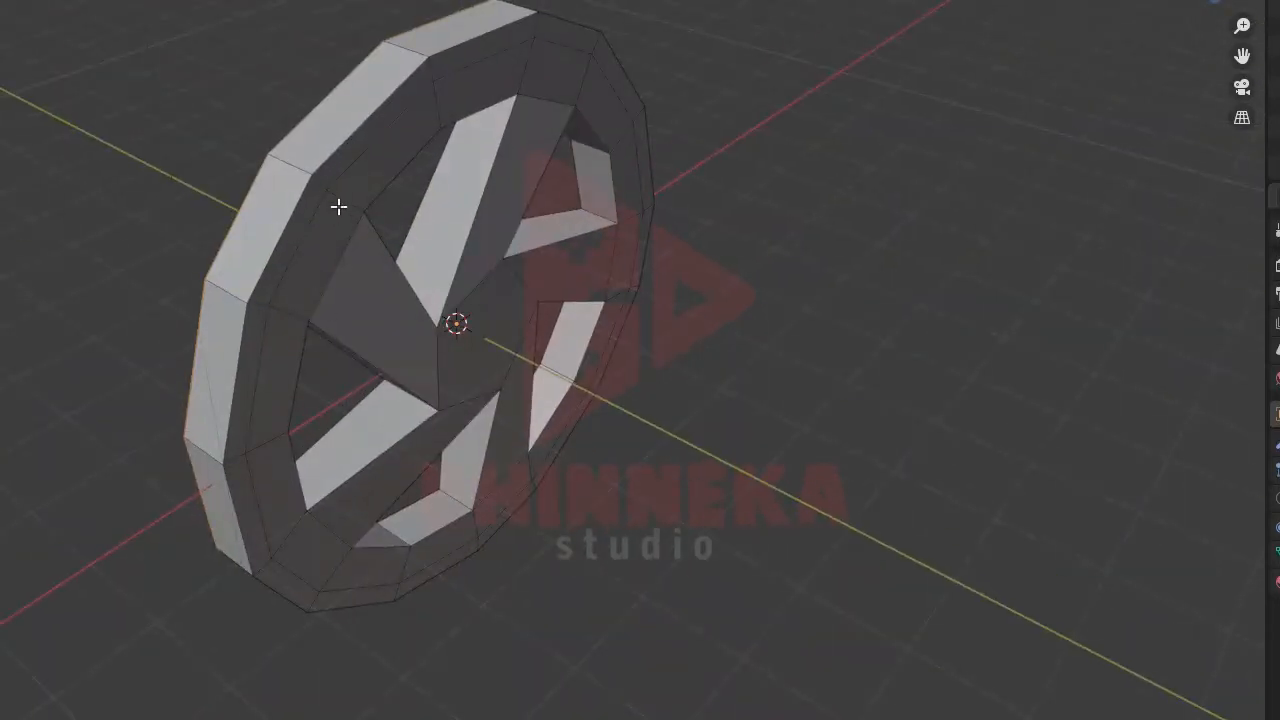
- Extrude the narrow front and back outer rings along their normals to widen the rim, and check the geometry in X-ray view
alt+click(323, 237)
middle_drag(329, 303, 463, 234)
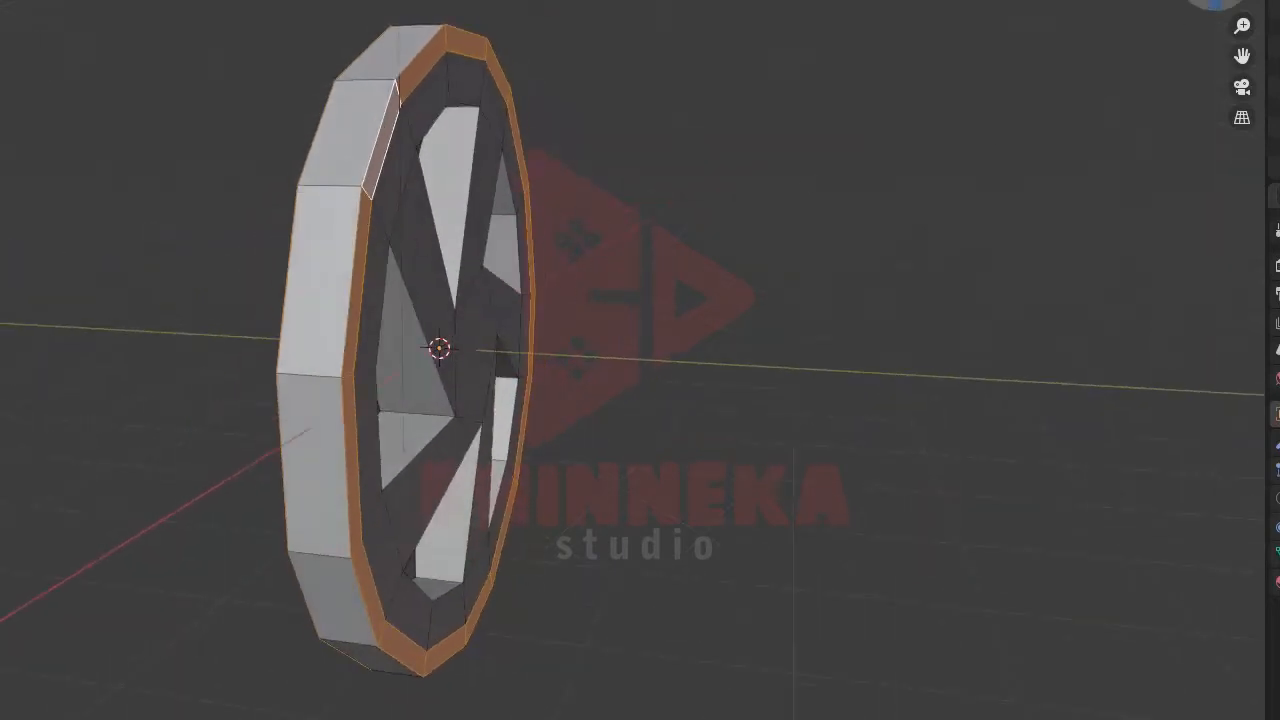
key(alt+e)
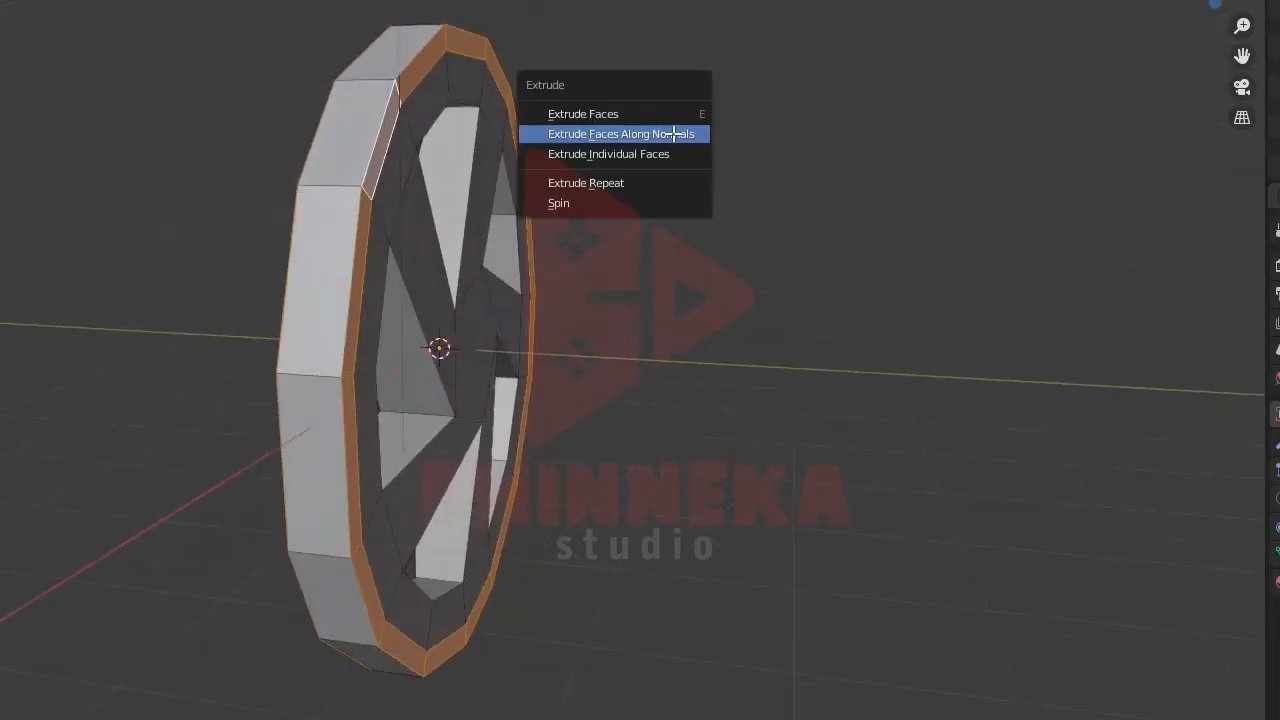
click(659, 146)
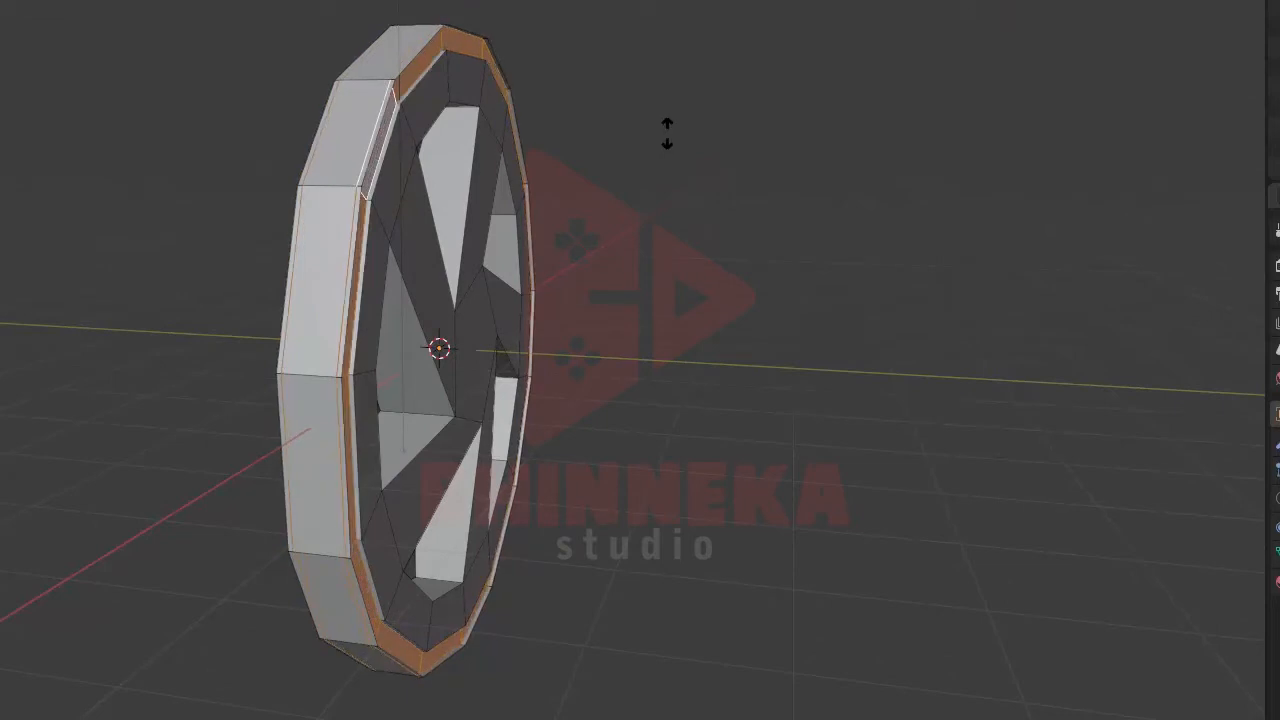
click(641, 118)
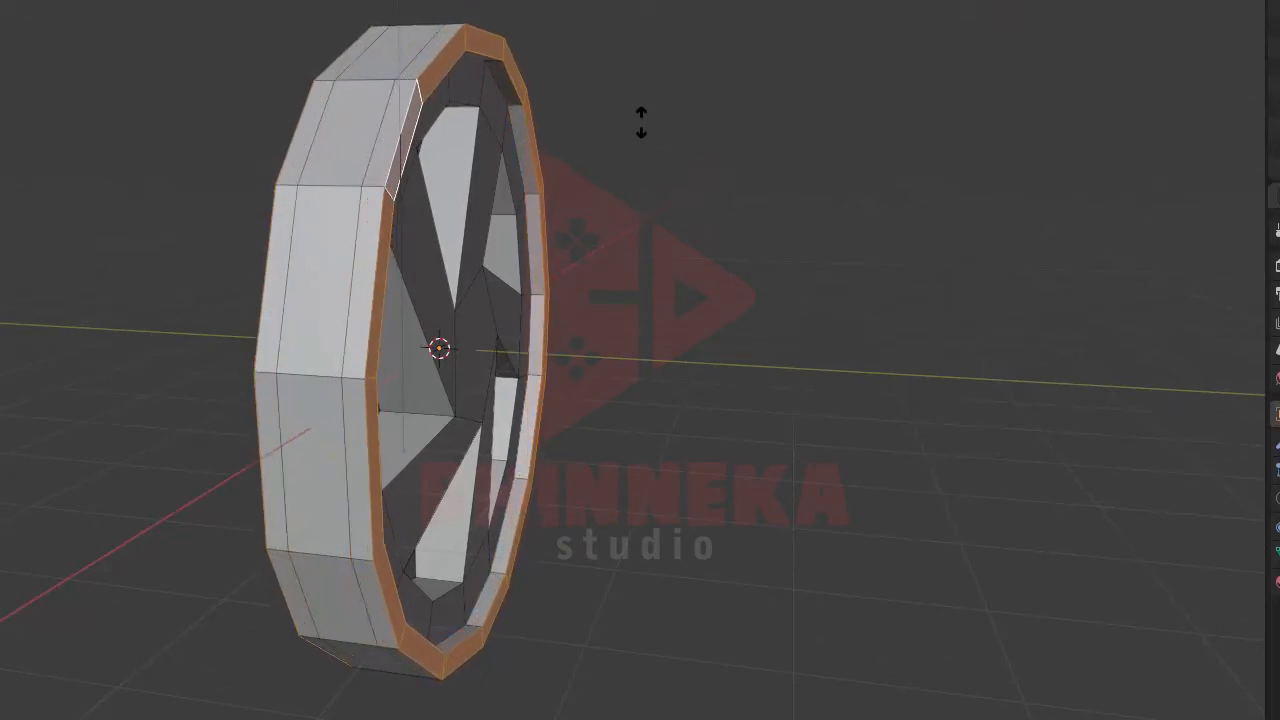
middle_drag(546, 187, 449, 279)
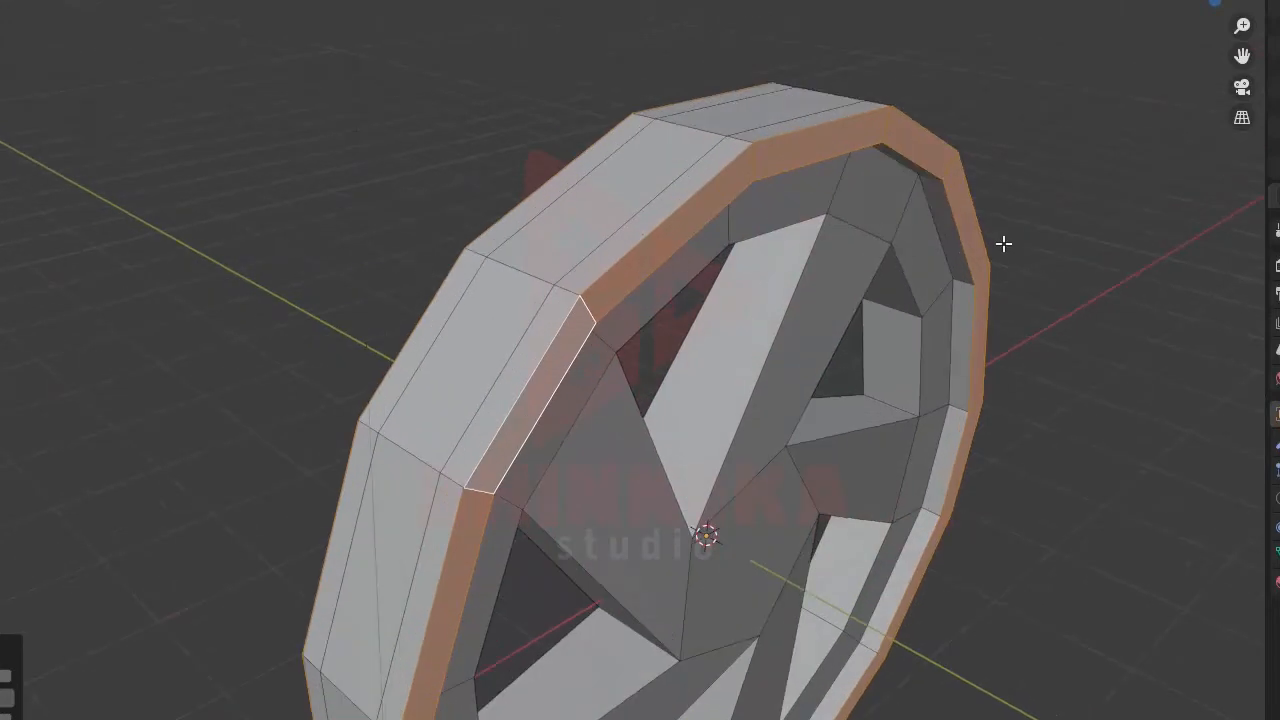
key(alt+z)
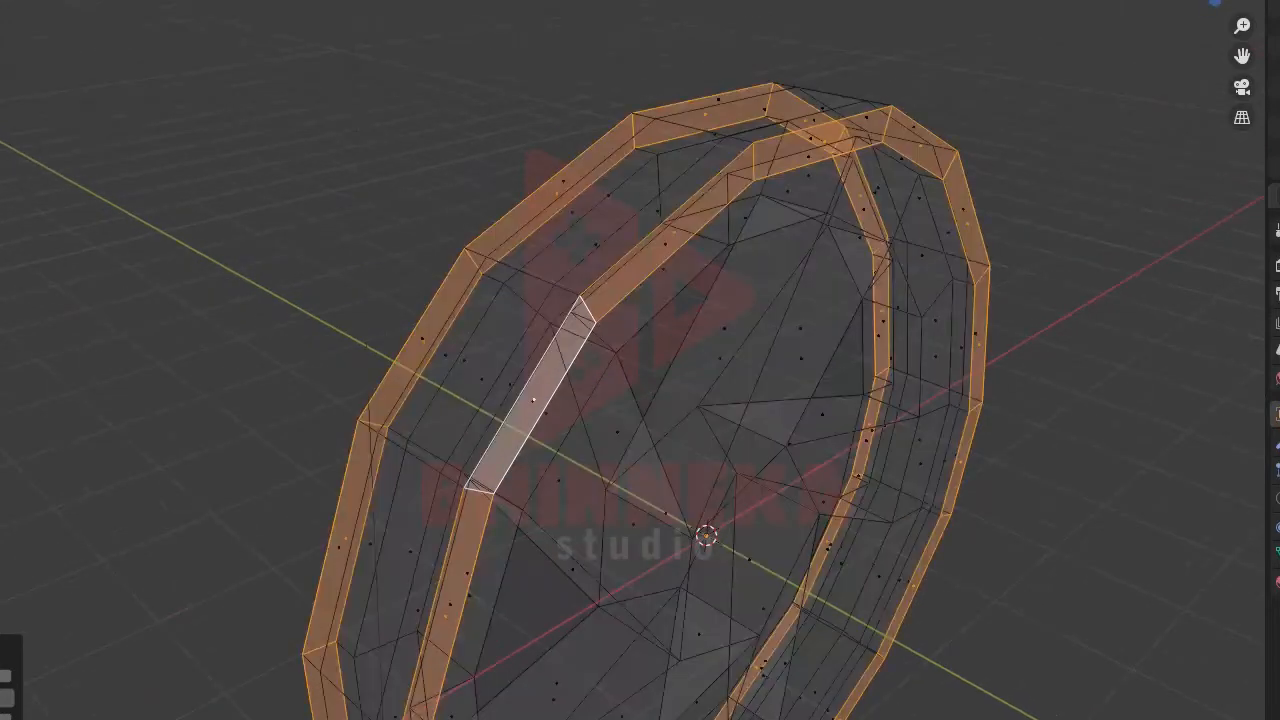
key(alt+z)
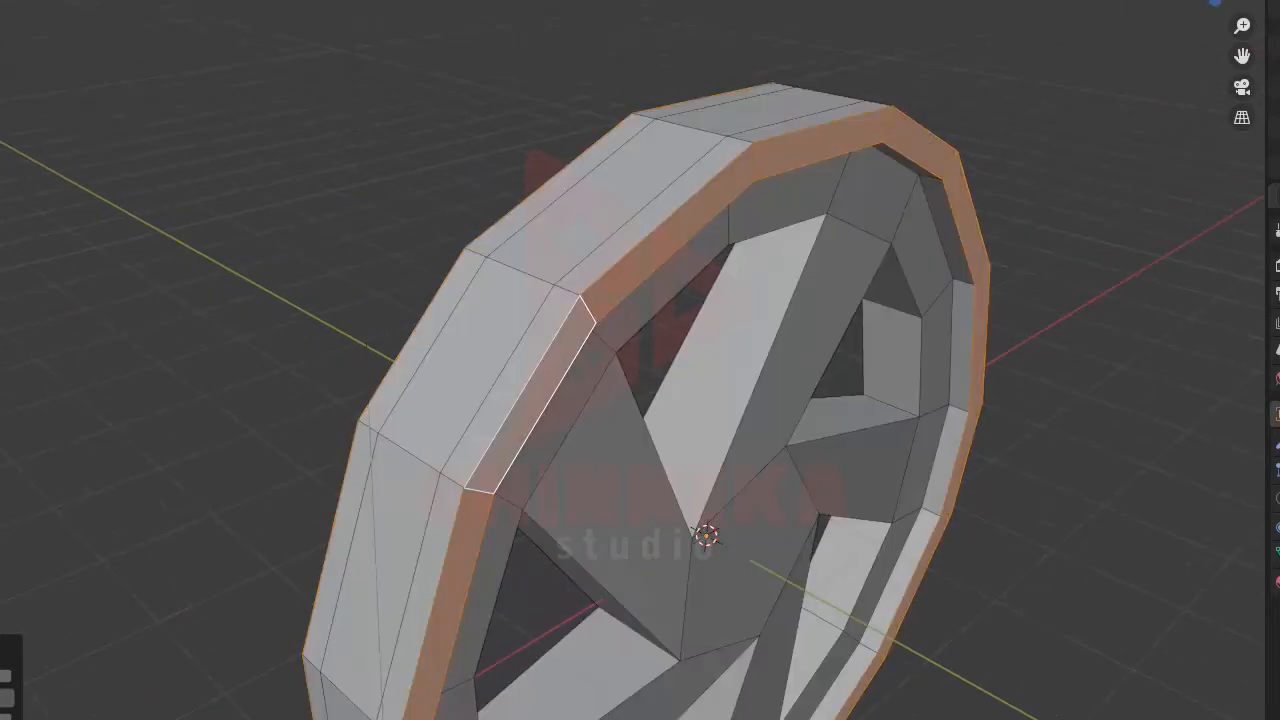
- Select all three face loops around the rim's outer circumference
shift+click(576, 286)
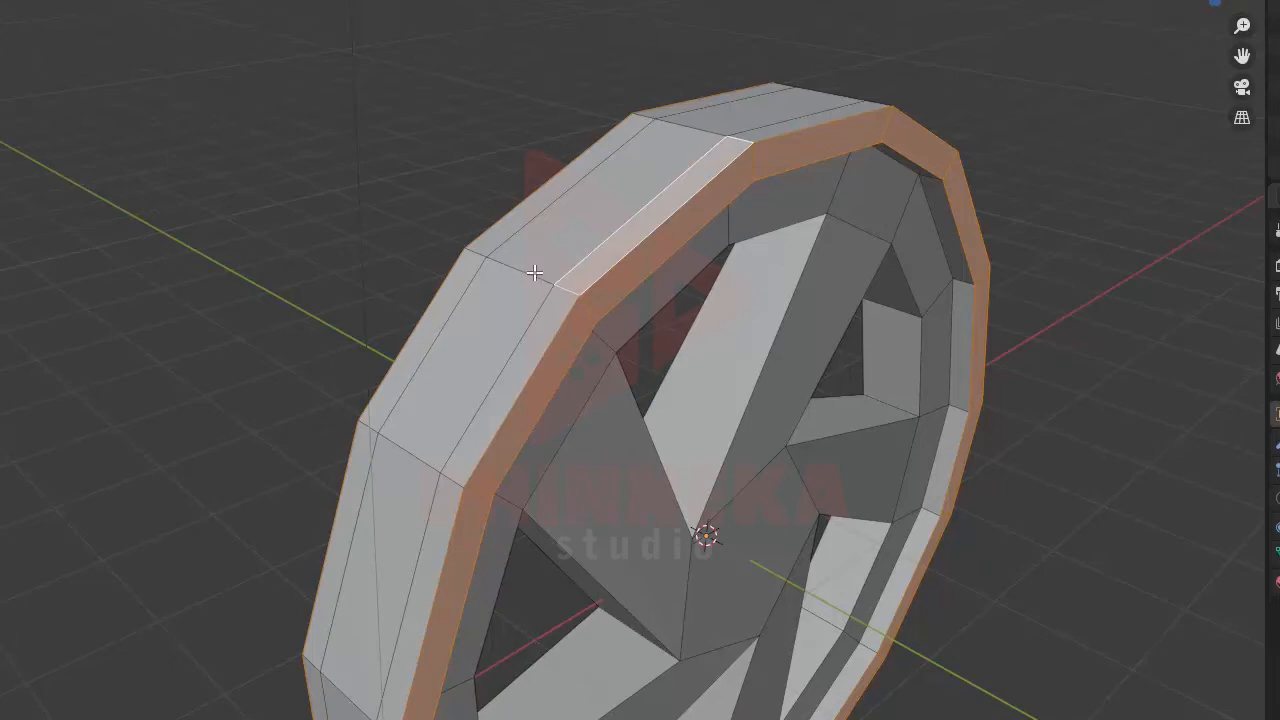
alt+click(534, 272)
alt+click(493, 256)
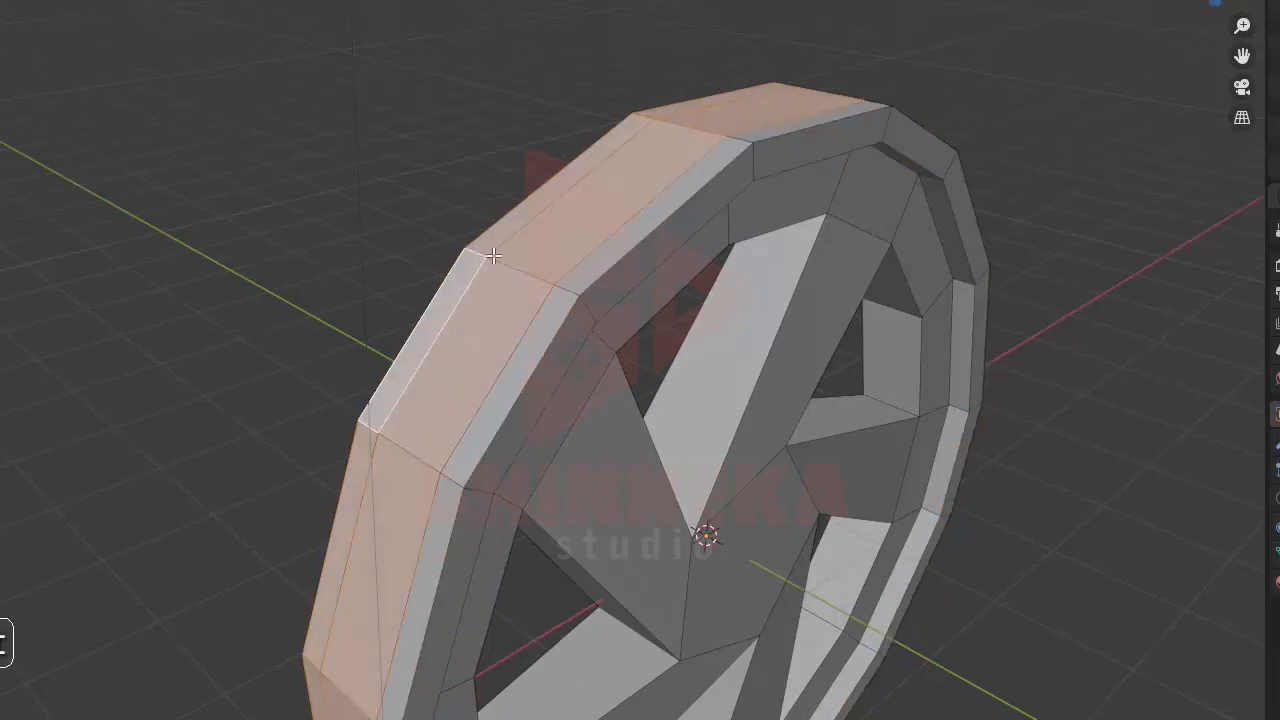
alt+shift+click(568, 290)
- Extrude the outer circumference faces outward along their normals to form a thick outer band around the rim
middle_drag(695, 385, 671, 404)
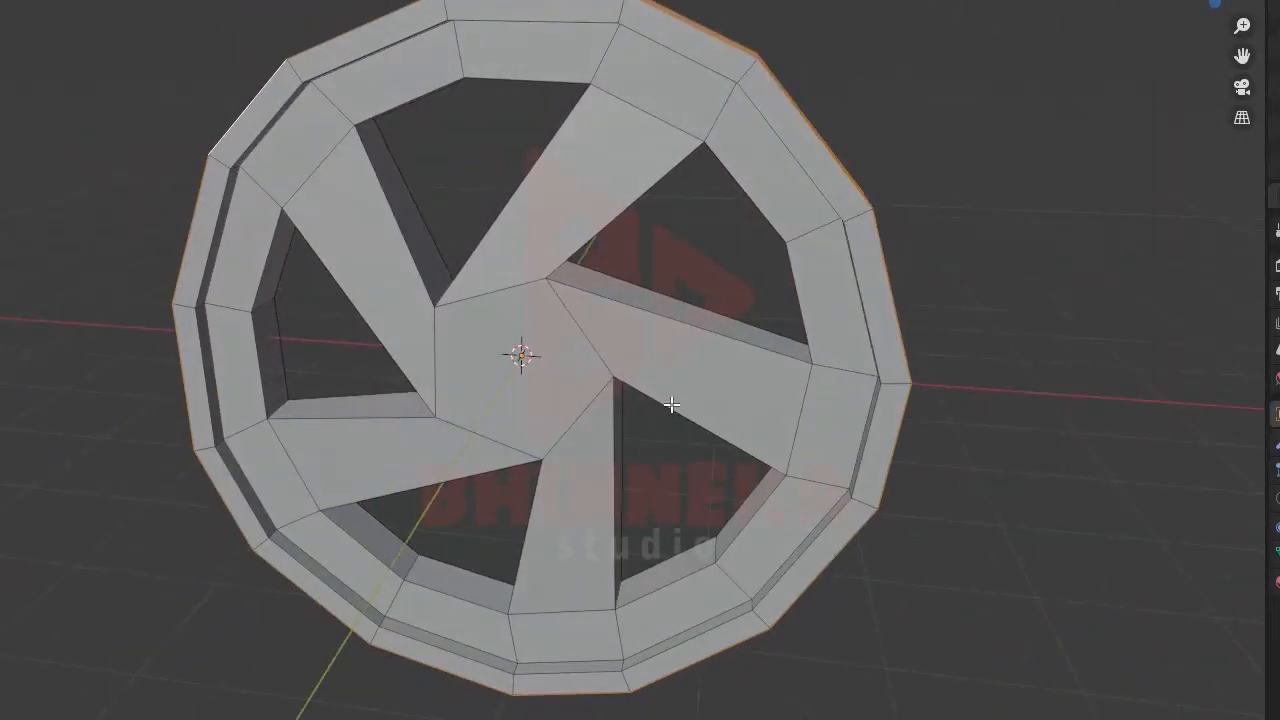
middle_drag(719, 350, 662, 375)
scroll(660, 377, down, 2)
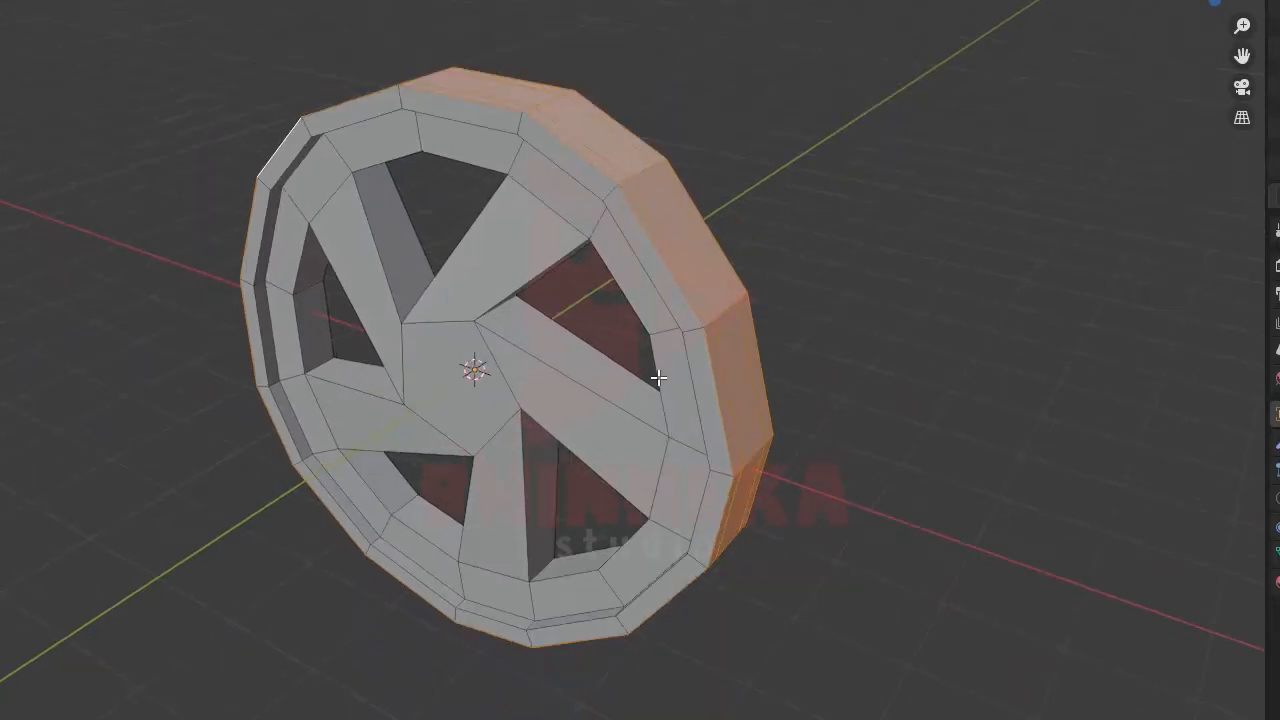
key(alt+e)
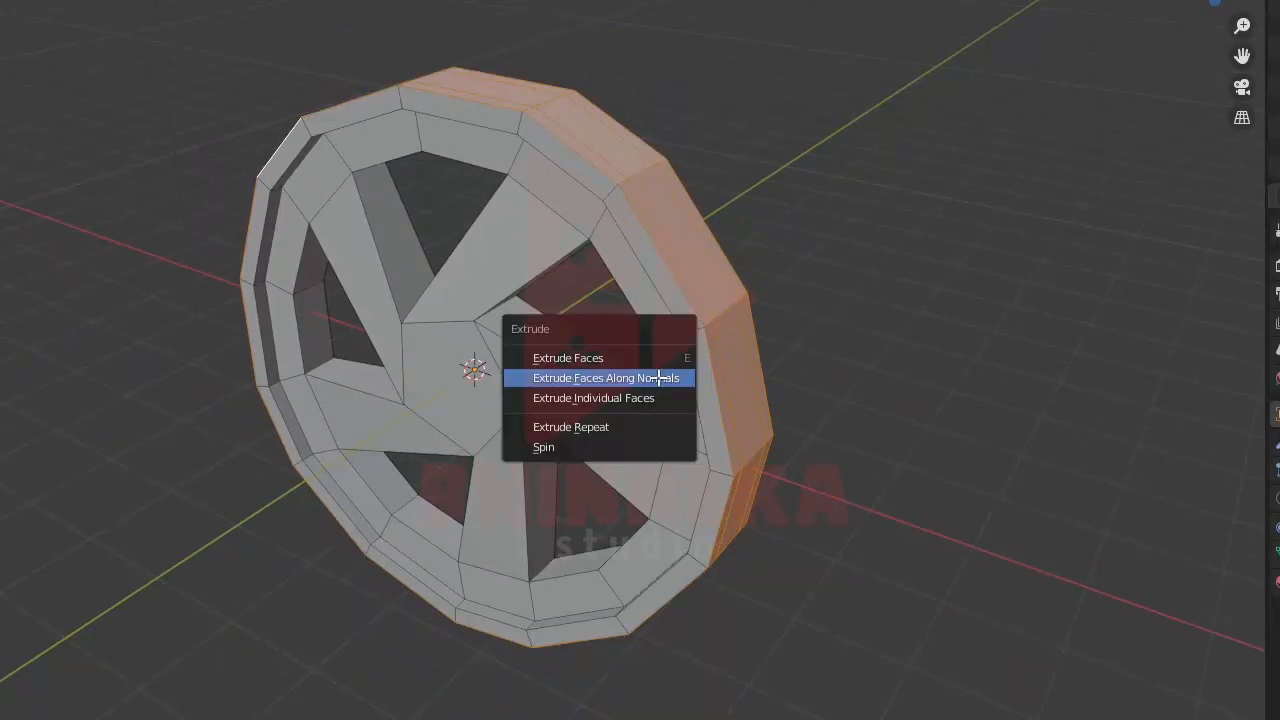
click(658, 377)
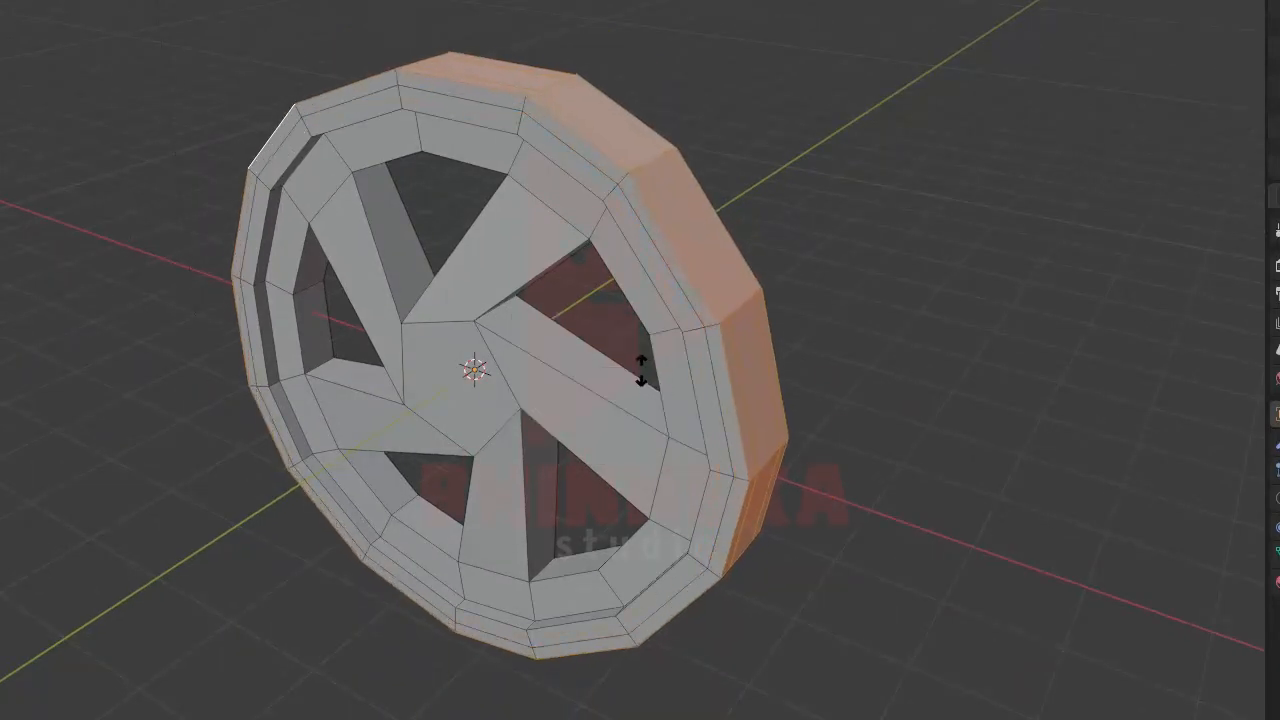
click(600, 330)
middle_drag(826, 431, 784, 456)
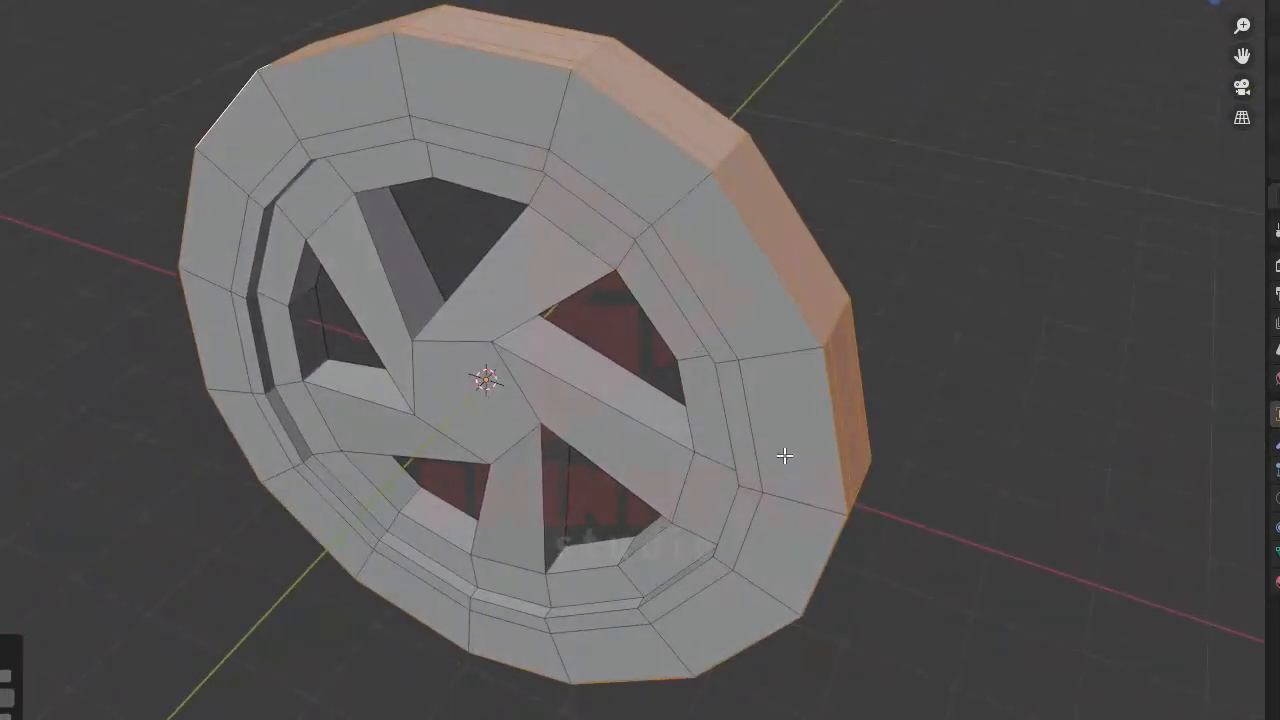
- Try scaling the wide front and back ring faces of the outer band to widen it, and undo the scaling
scroll(784, 456, down, 4)
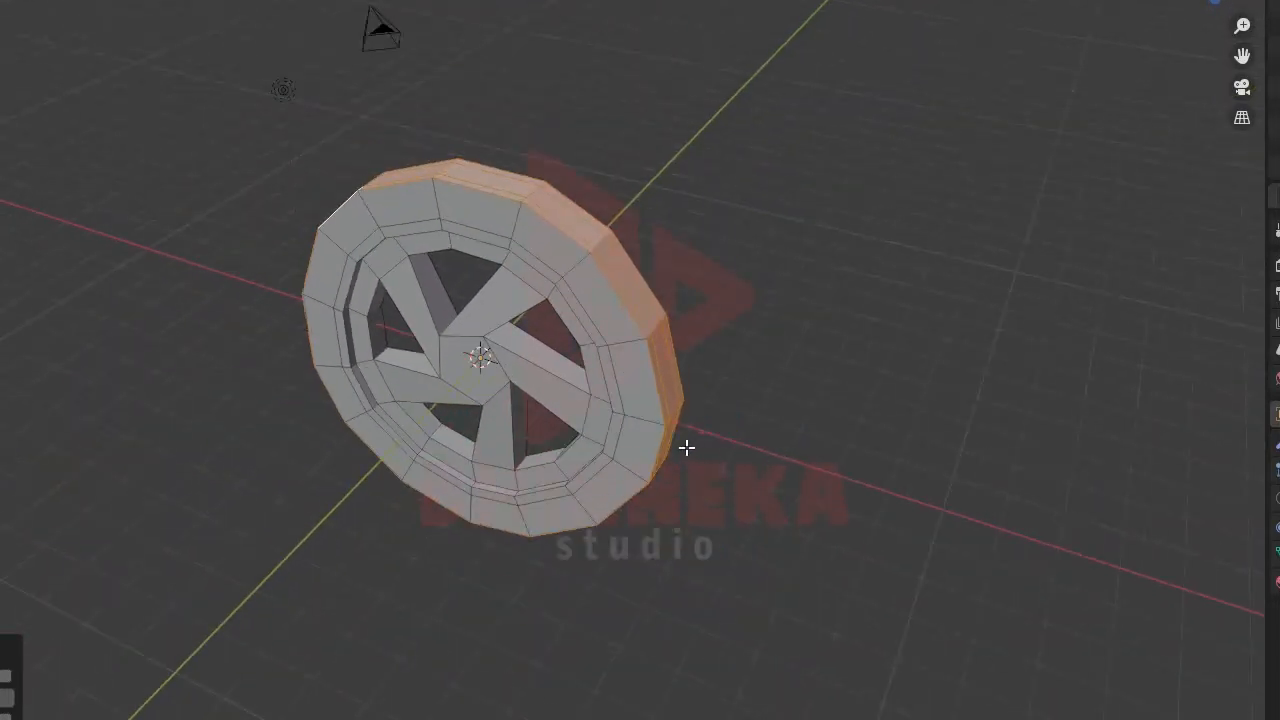
middle_drag(484, 486, 440, 405)
scroll(409, 446, up, 2)
middle_drag(409, 446, 593, 370)
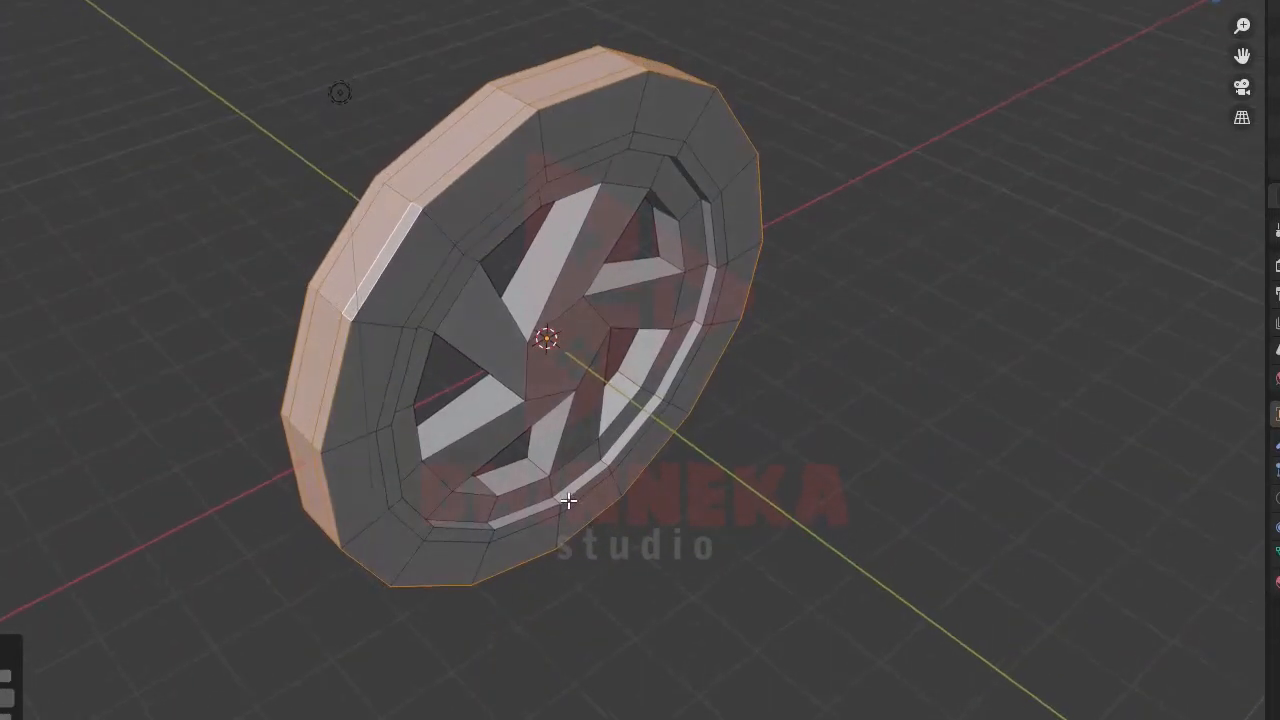
middle_drag(544, 151, 513, 327)
key(s)
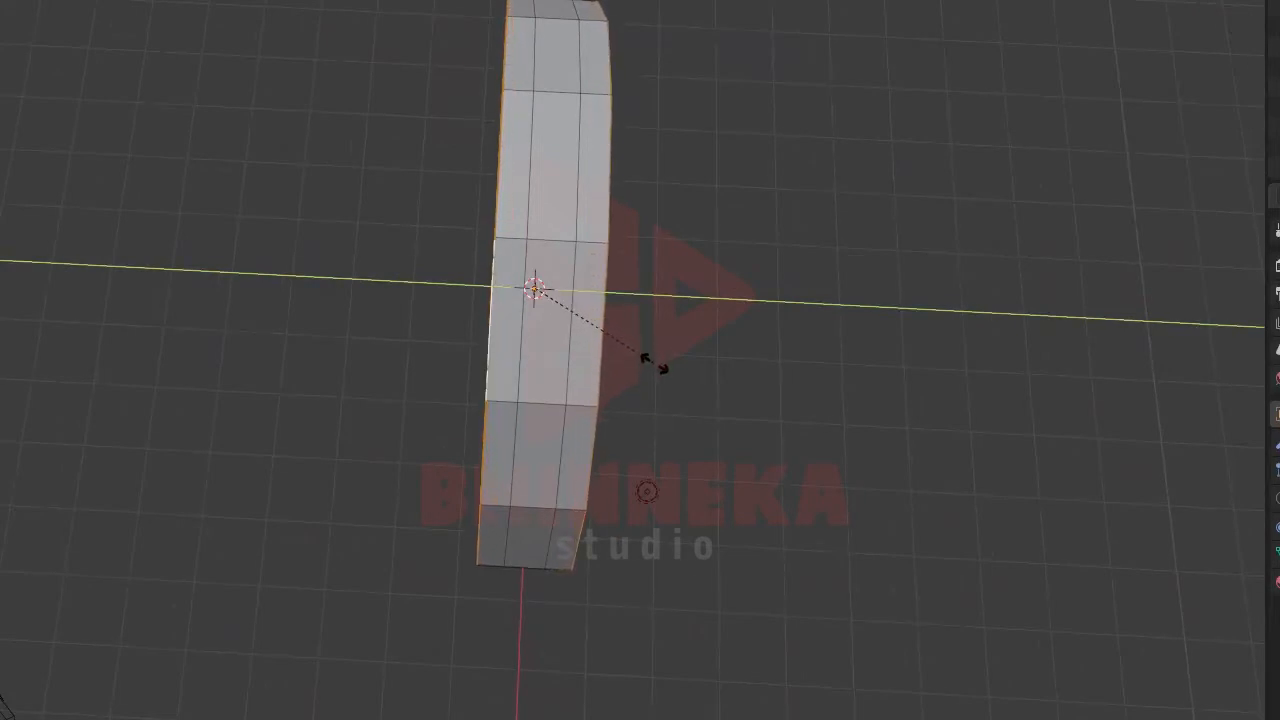
click(680, 448)
middle_drag(674, 434, 854, 294)
middle_drag(605, 293, 473, 317)
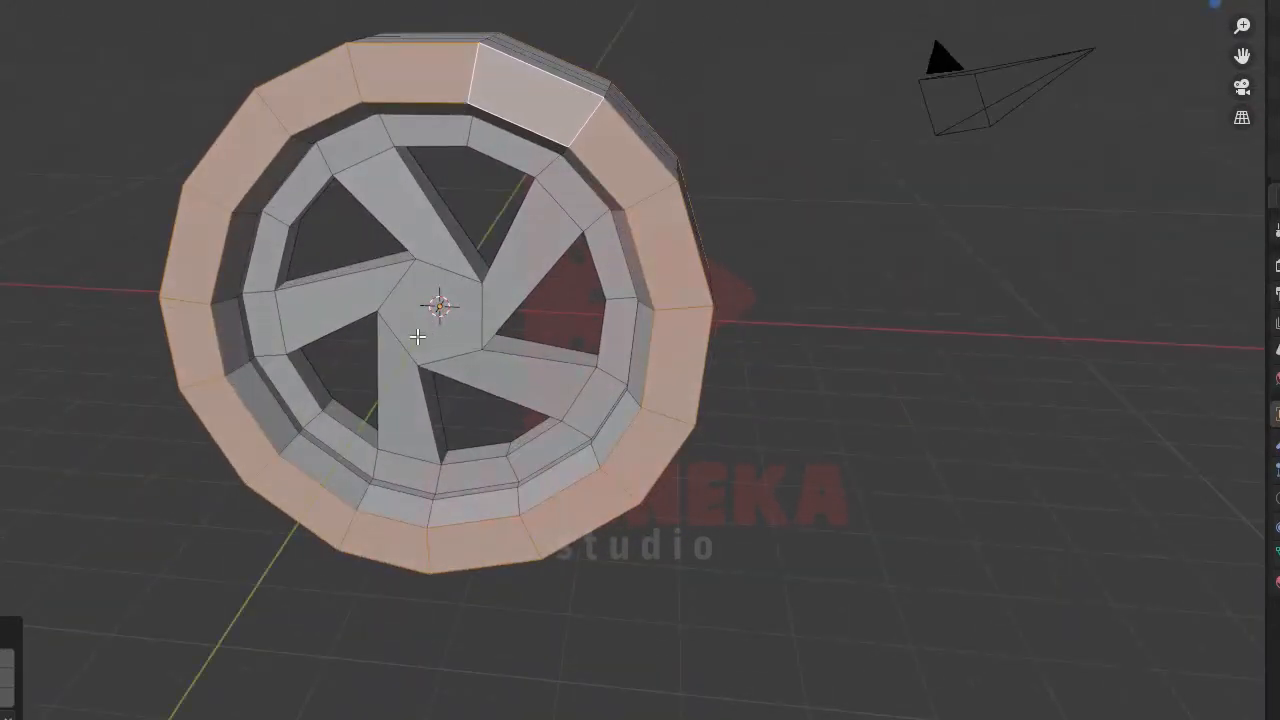
key(ctrl+z)
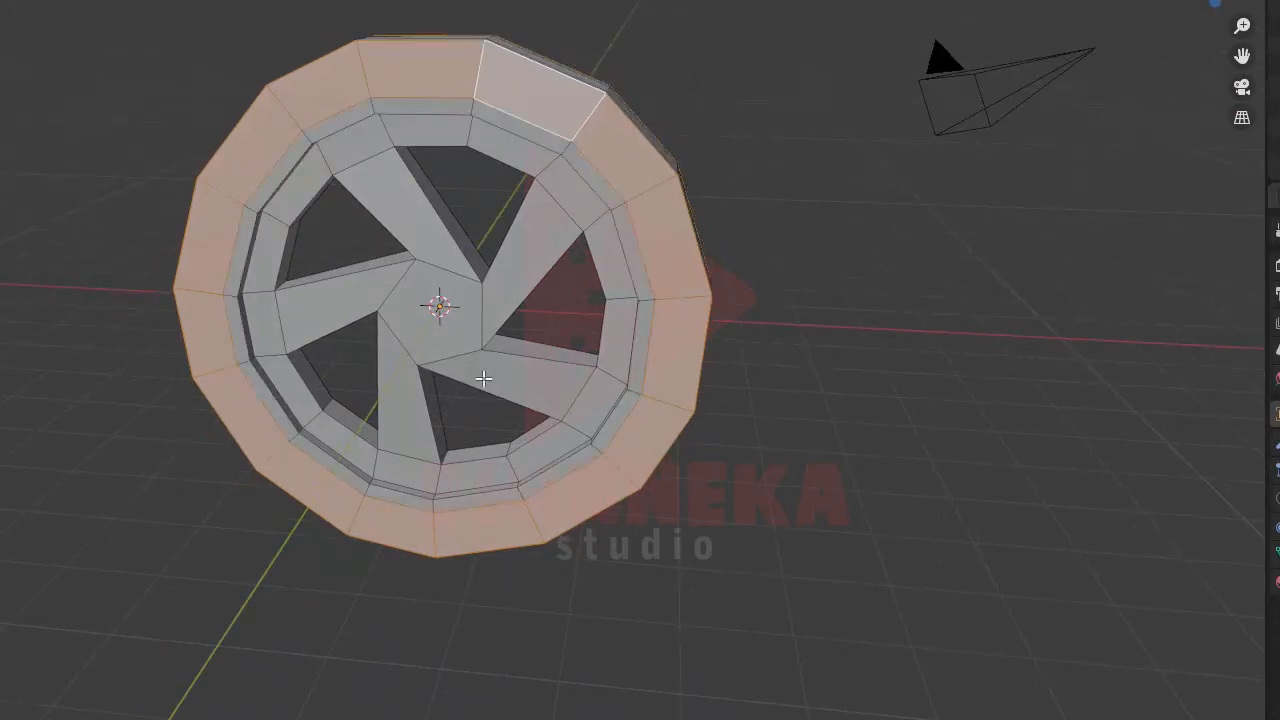
- Extrude the wide front and back ring faces of the outer band along their normals to widen the wheel
middle_drag(639, 347, 726, 414)
key(alt+e)
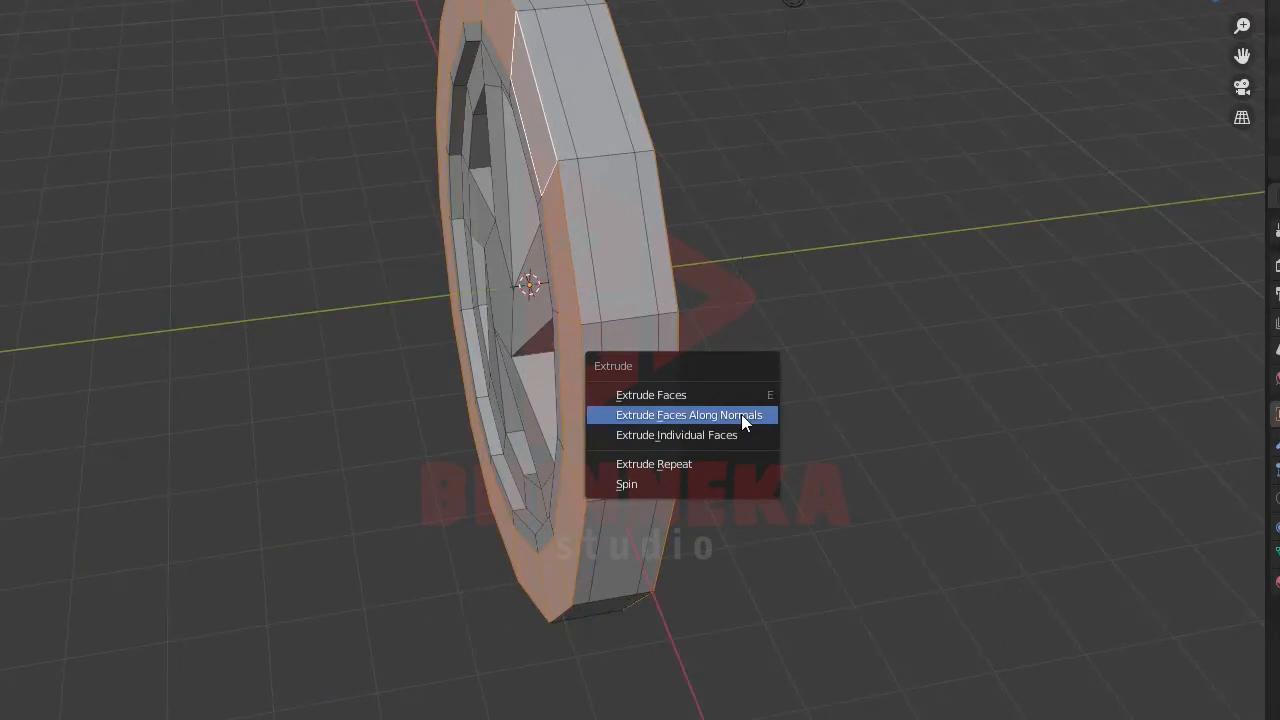
click(745, 417)
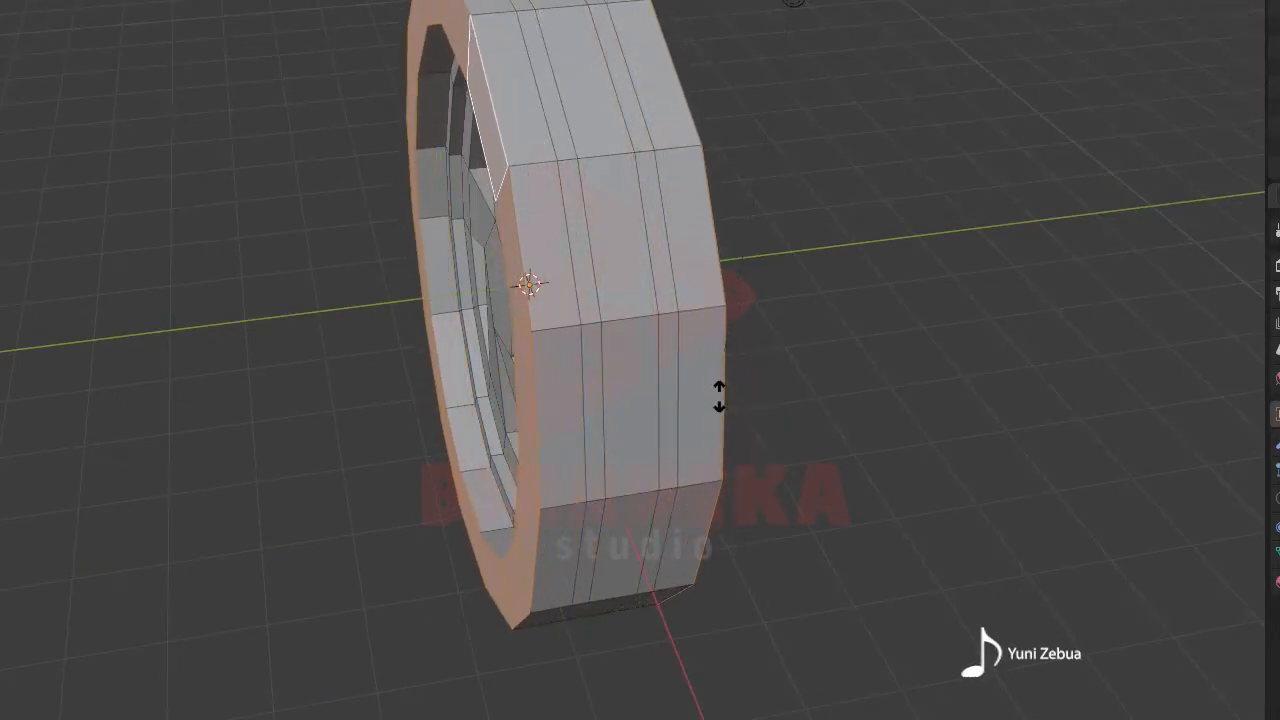
click(720, 398)
- Select all the face loops around the widened wheel's outer circumference
key(KP_1)
middle_drag(760, 351, 685, 143)
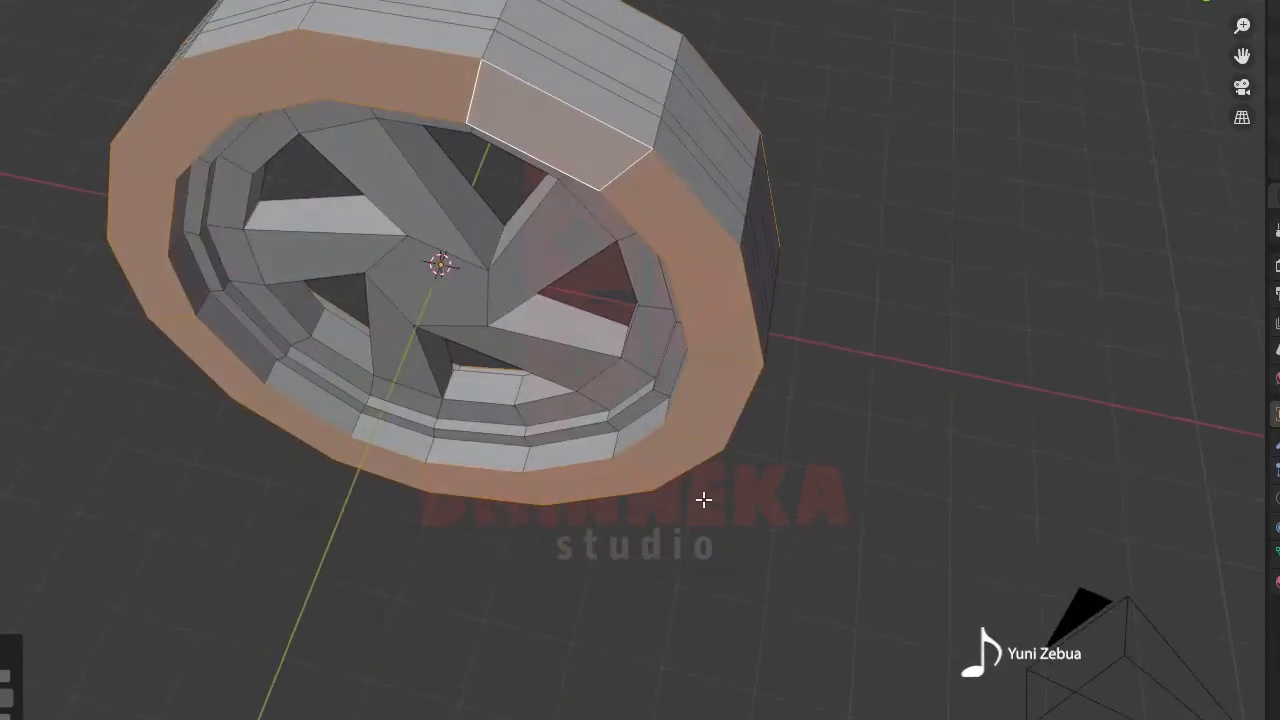
alt+click(665, 122)
alt+click(668, 102)
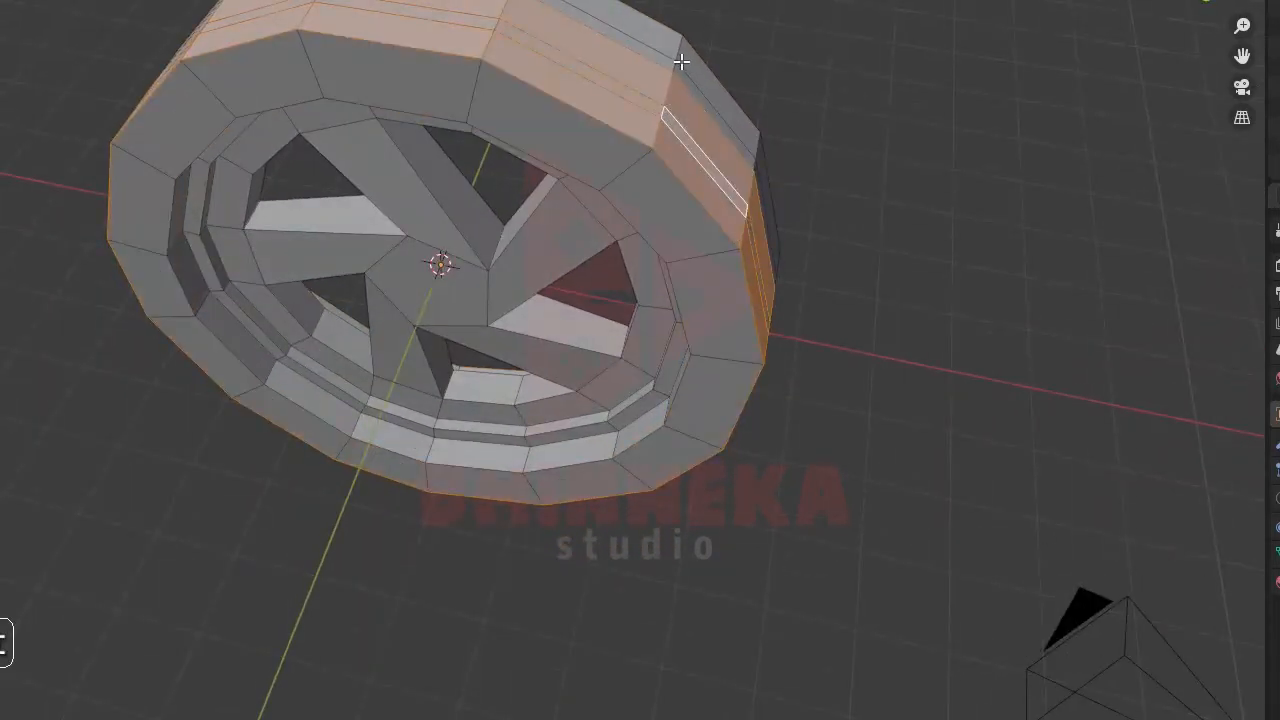
alt+shift+click(678, 63)
alt+shift+click(672, 68)
alt+shift+click(679, 47)
- Scale the outer circumference faces up slightly along X and Z only, excluding the Y axis
middle_drag(634, 189, 666, 137)
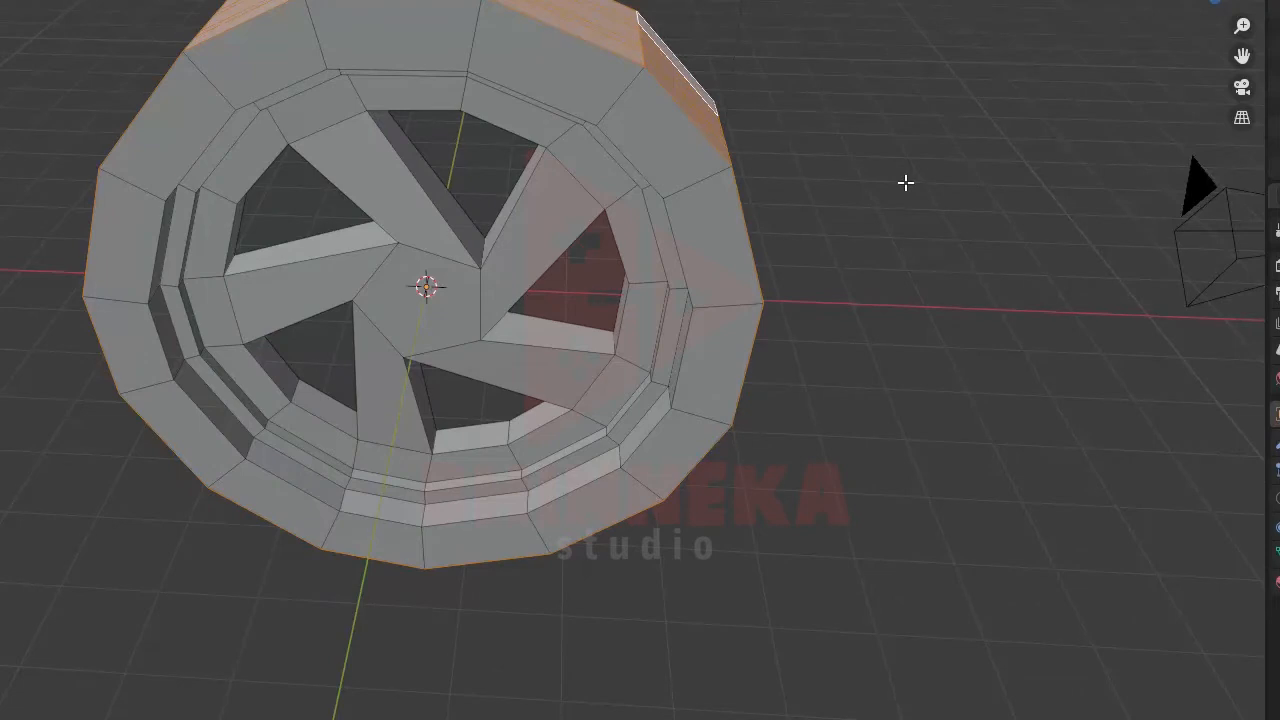
key(s)
key(shift+y)
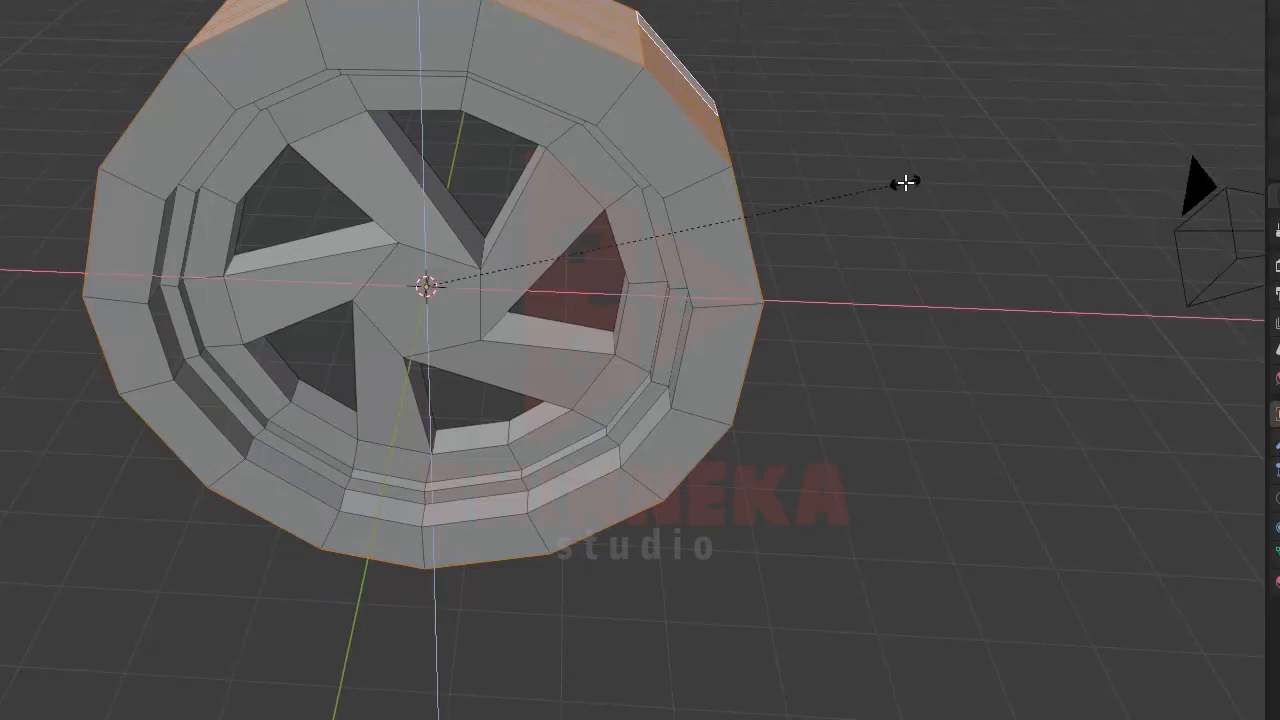
click(930, 172)
- Add a Subdivision Surface modifier to the wheel and raise its viewport subdivision level
middle_drag(911, 220, 1089, 338)
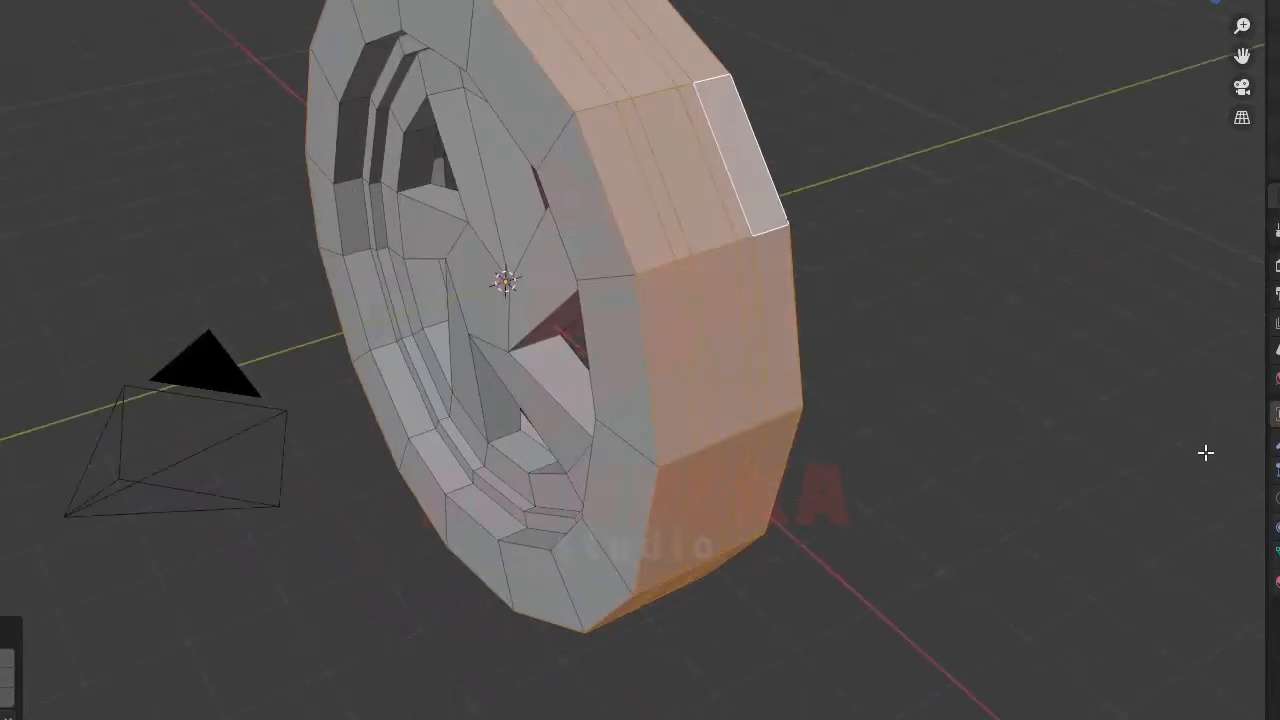
click(1279, 226)
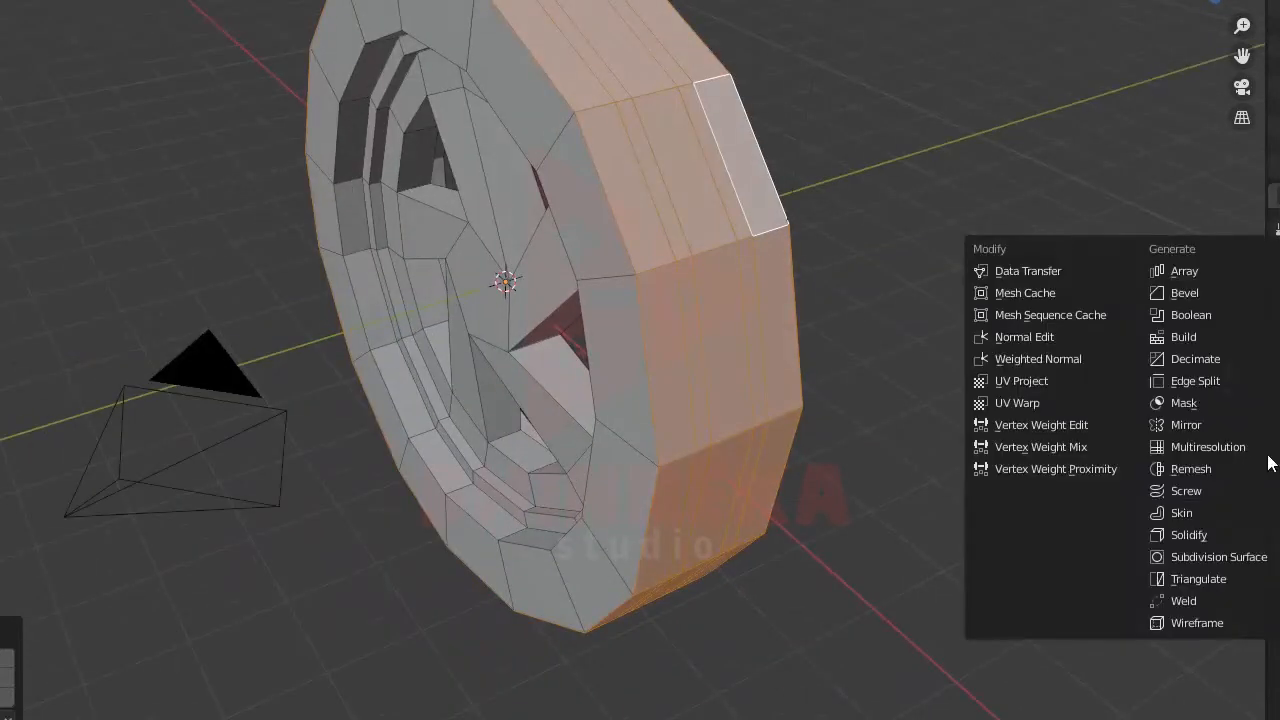
click(1195, 557)
middle_drag(726, 463, 945, 411)
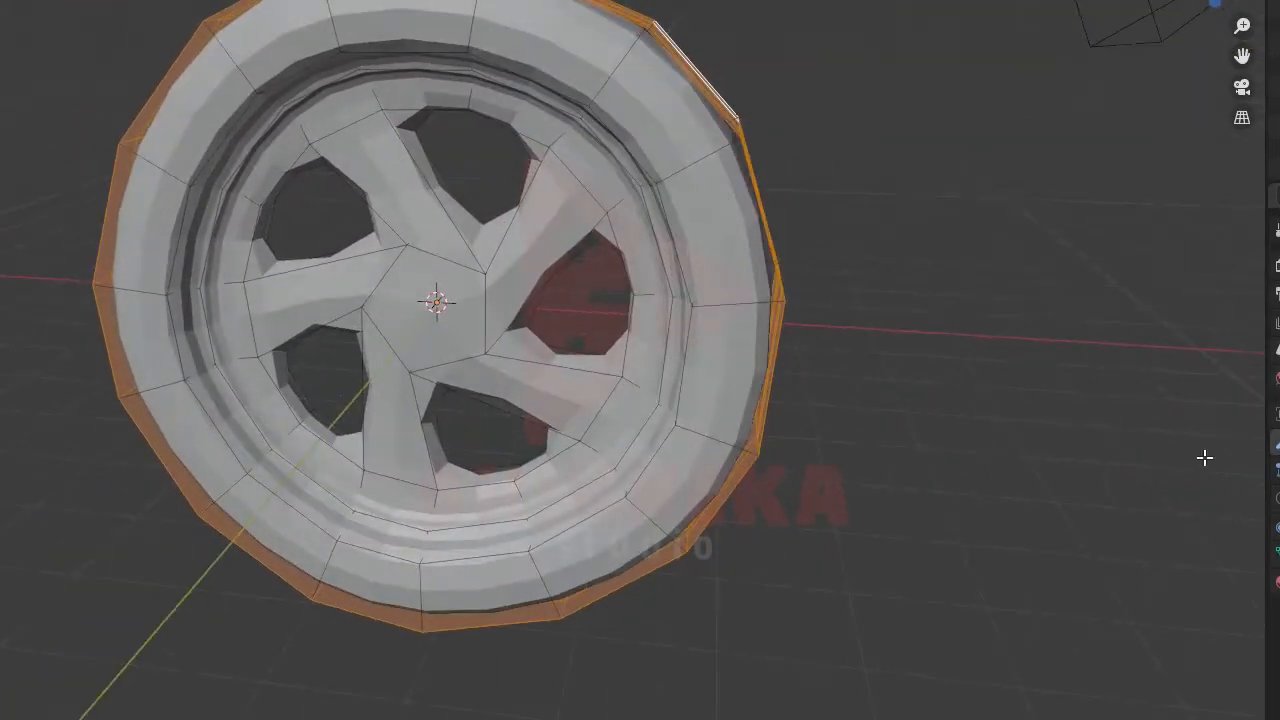
click(1279, 320)
- Select the raised ring edge loop around the spokes on one side of the wheel and set its mean crease to 1.00
middle_drag(813, 400, 367, 469)
scroll(520, 366, up, 3)
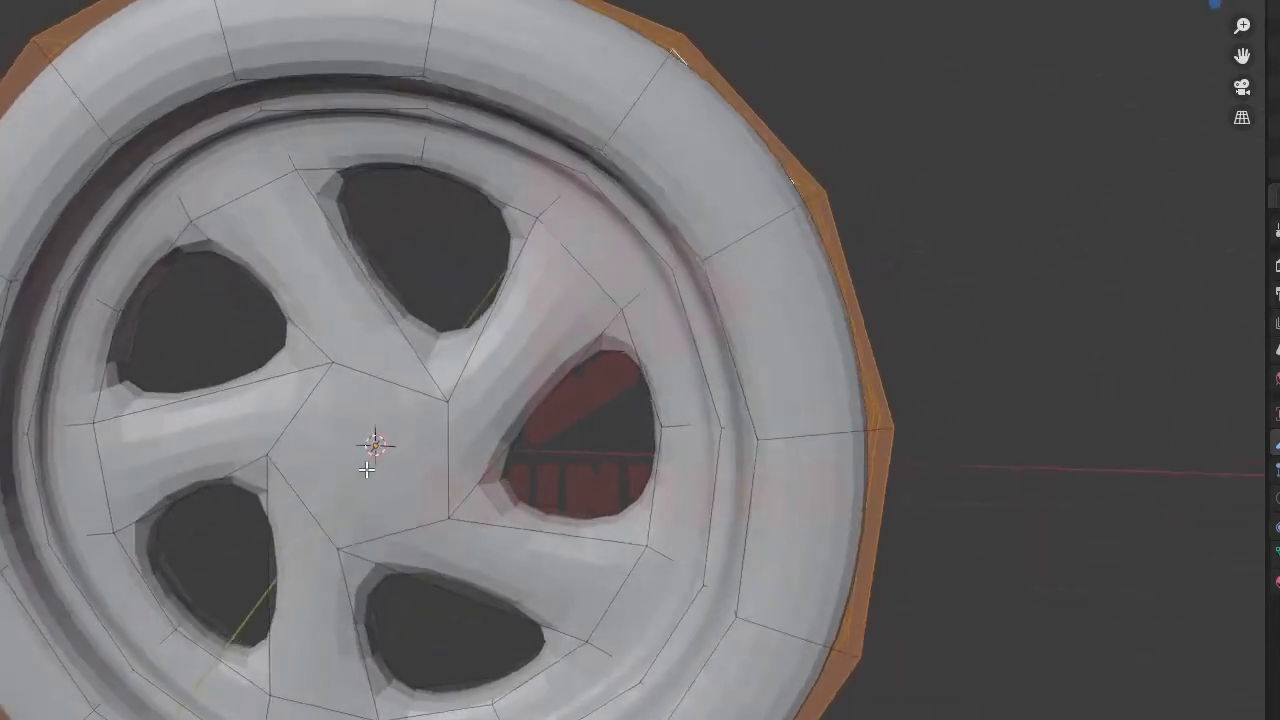
scroll(367, 469, up, 2)
middle_drag(331, 430, 221, 225)
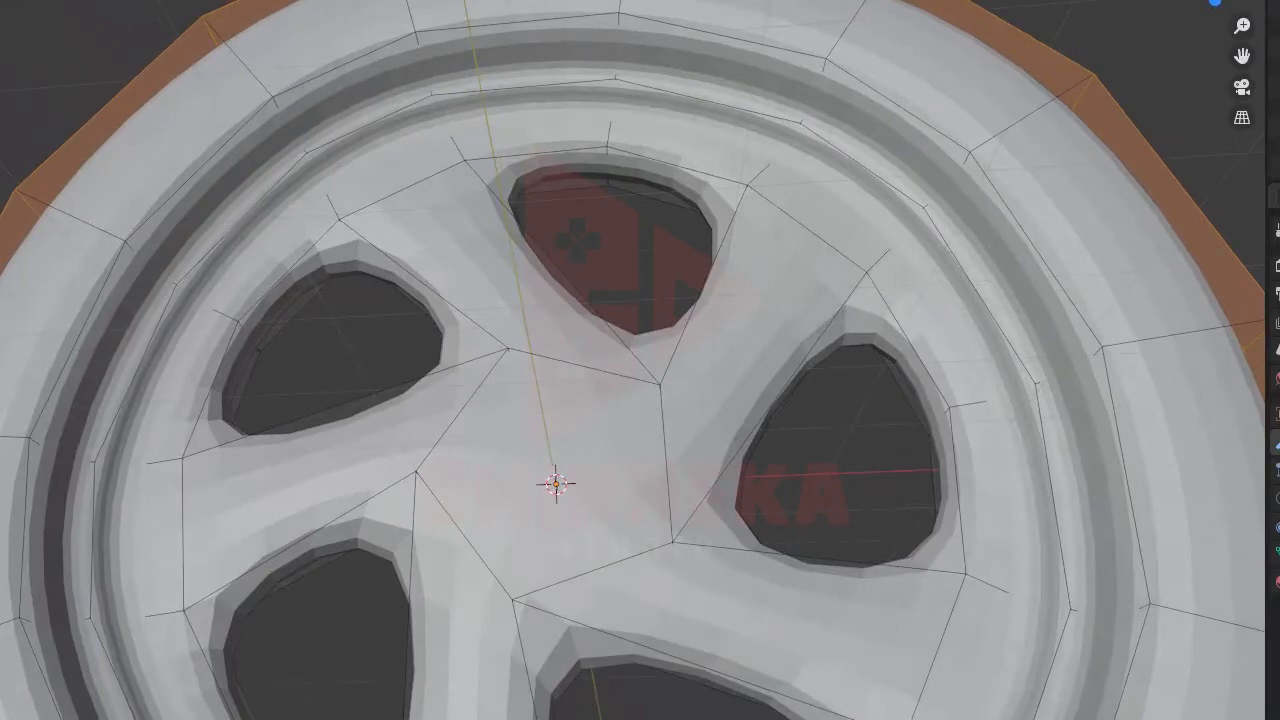
key(2)
alt+click(229, 233)
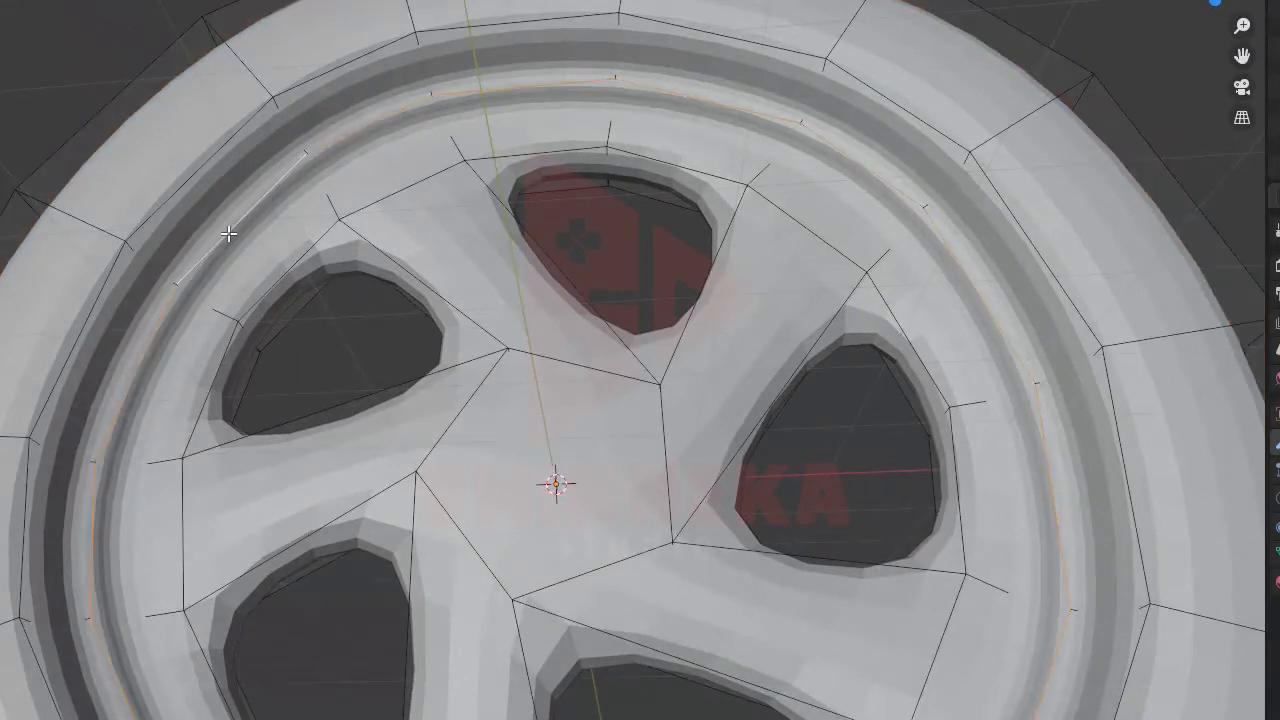
key(n)
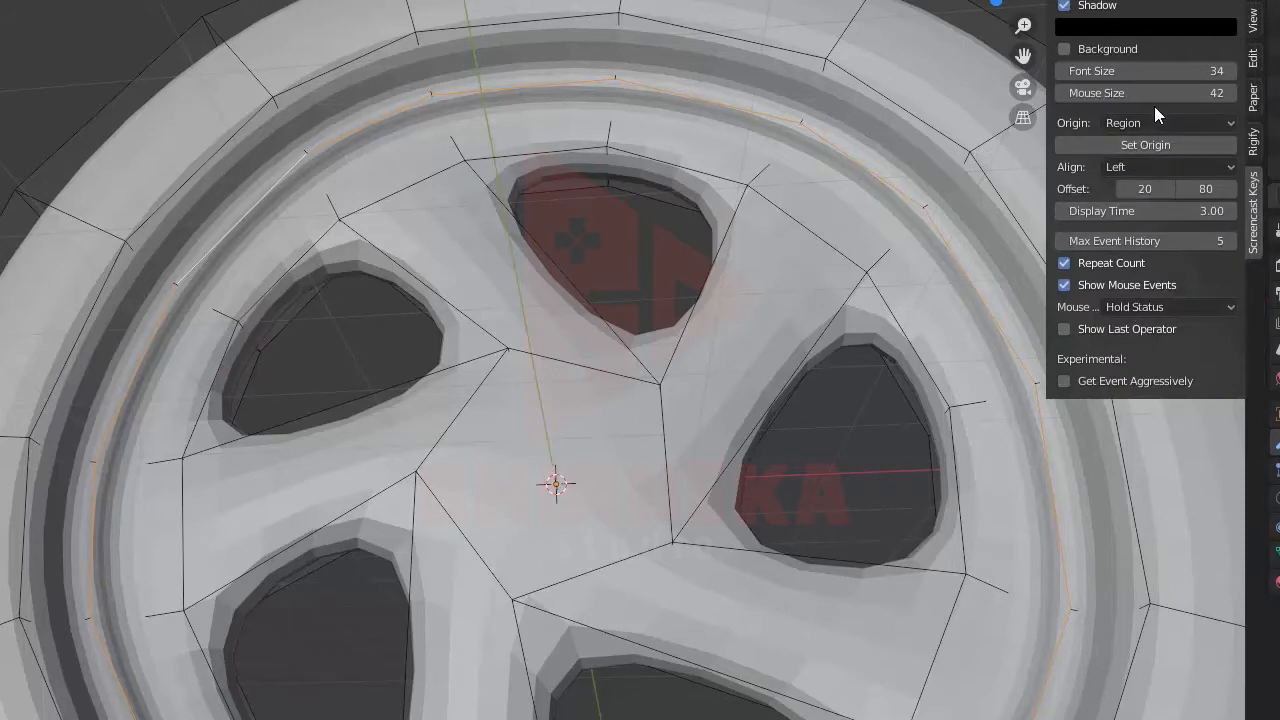
click(1253, 1)
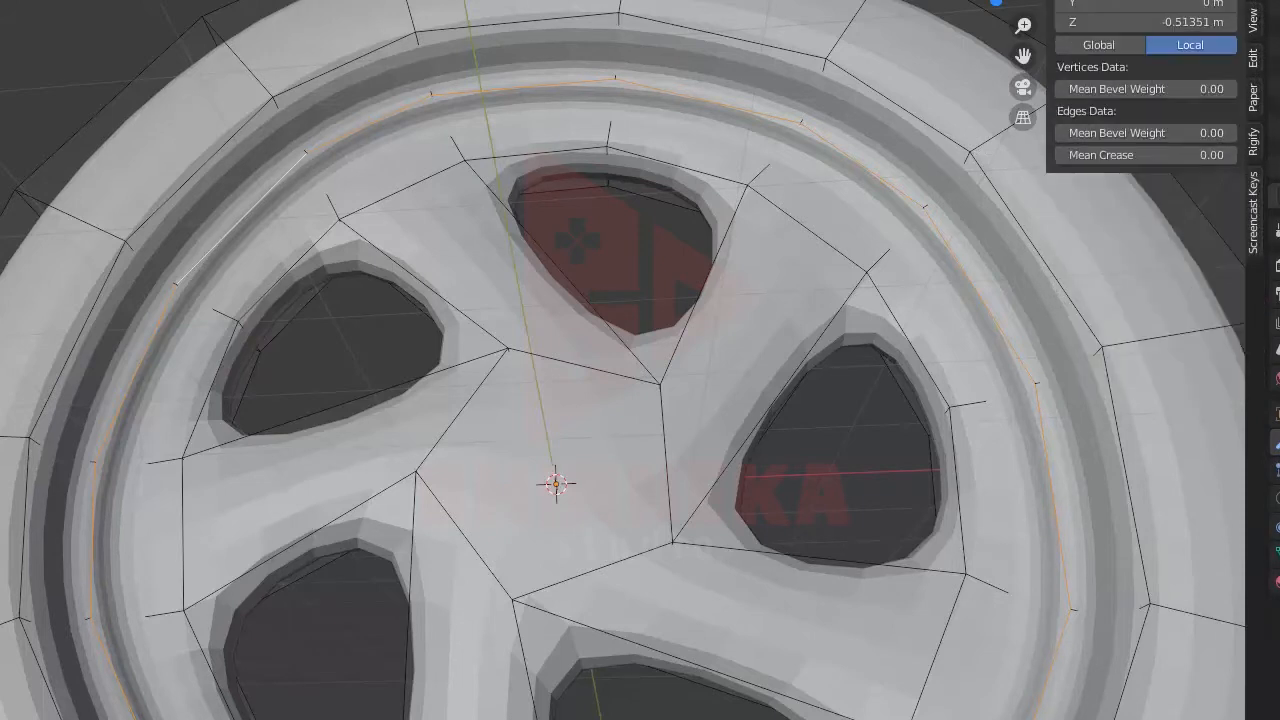
drag(1062, 155, 1200, 155)
middle_drag(379, 254, 372, 212)
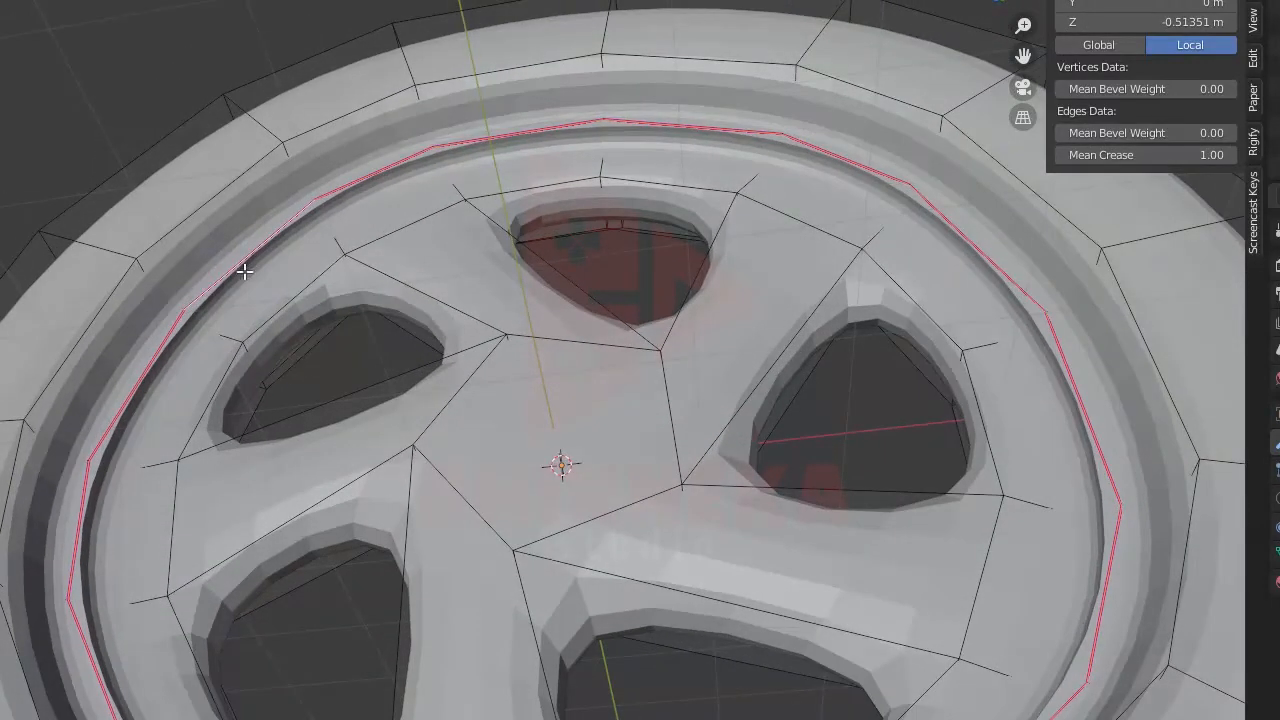
middle_drag(261, 310, 292, 375)
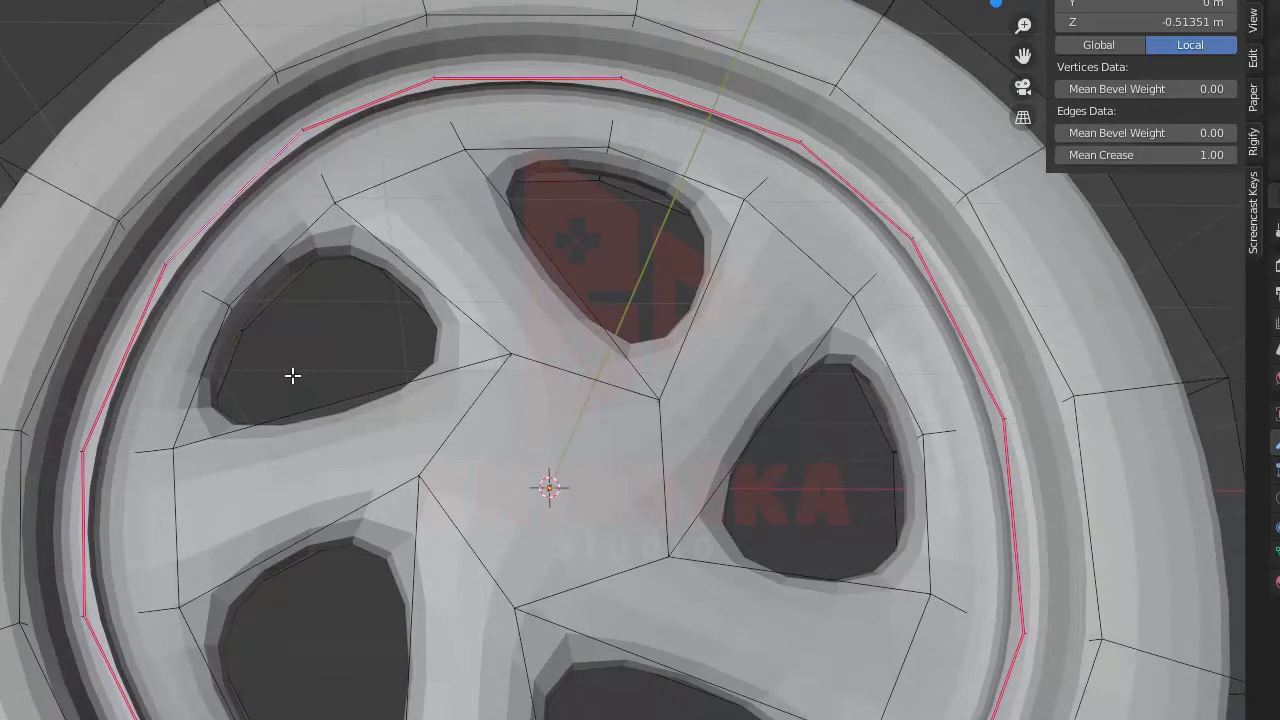
scroll(281, 333, down, 4)
scroll(285, 480, up, 4)
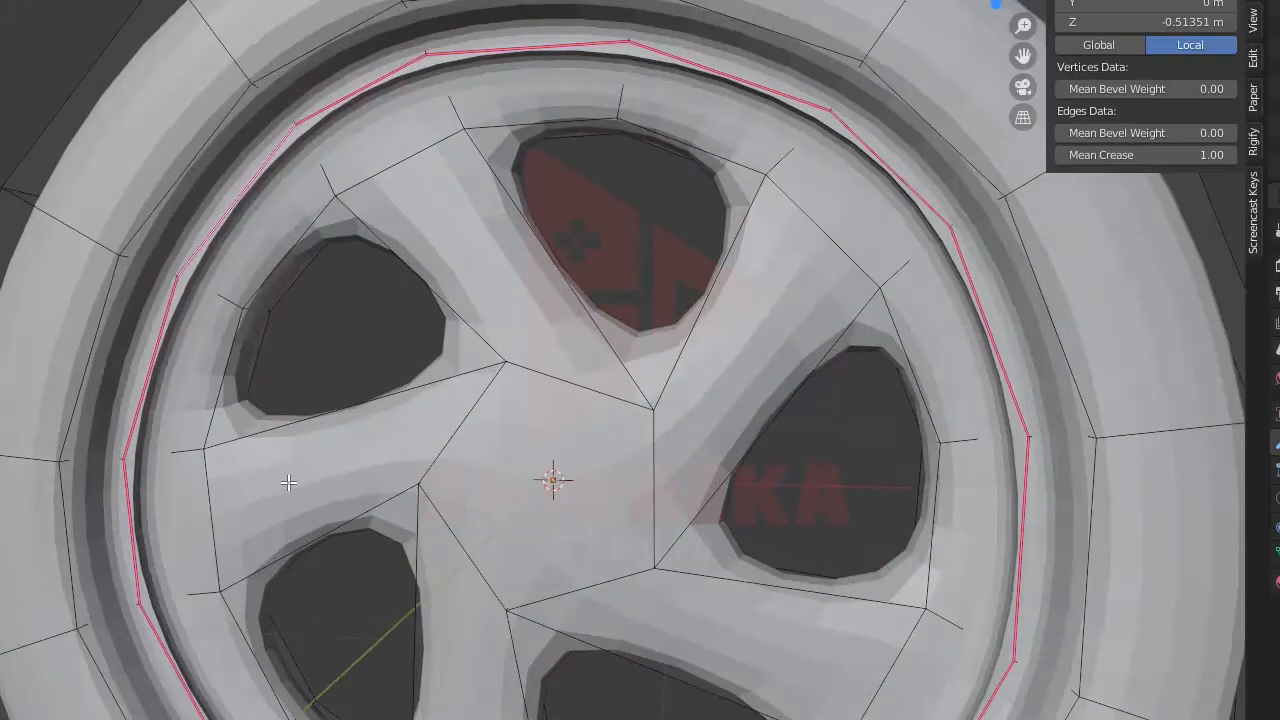
click(217, 465)
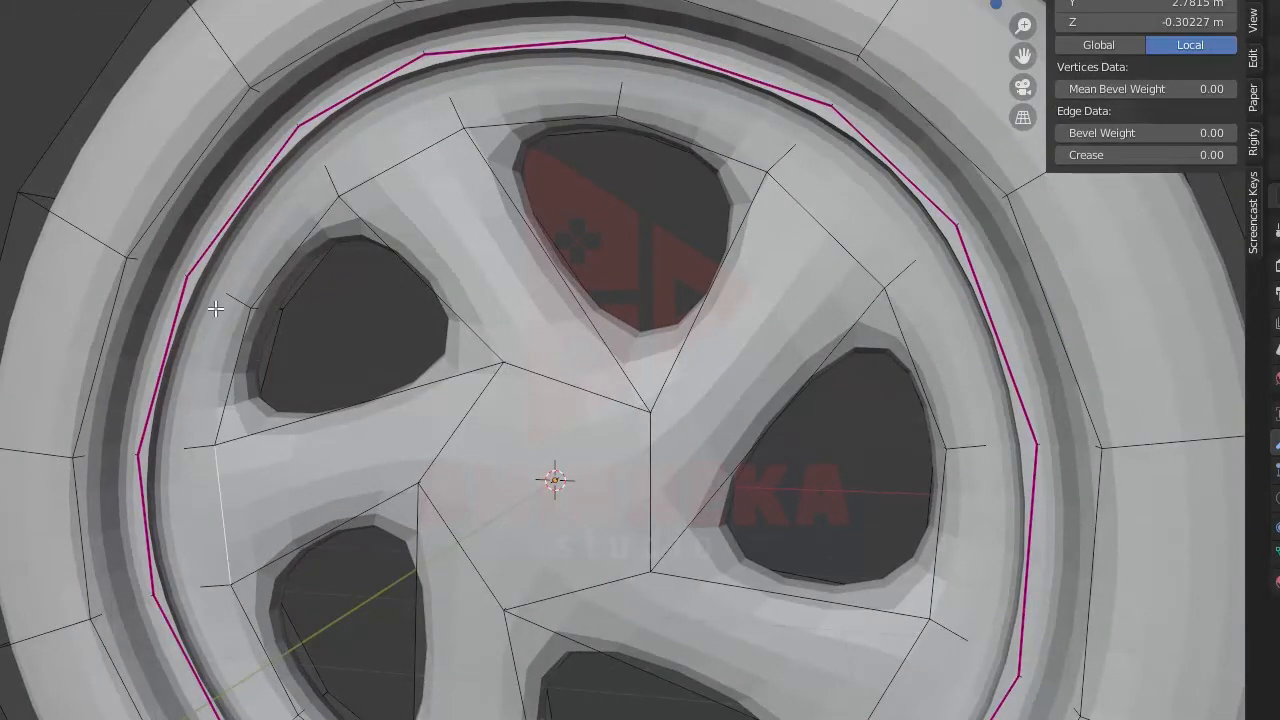
scroll(215, 309, down, 4)
scroll(169, 271, up, 4)
alt+click(242, 339)
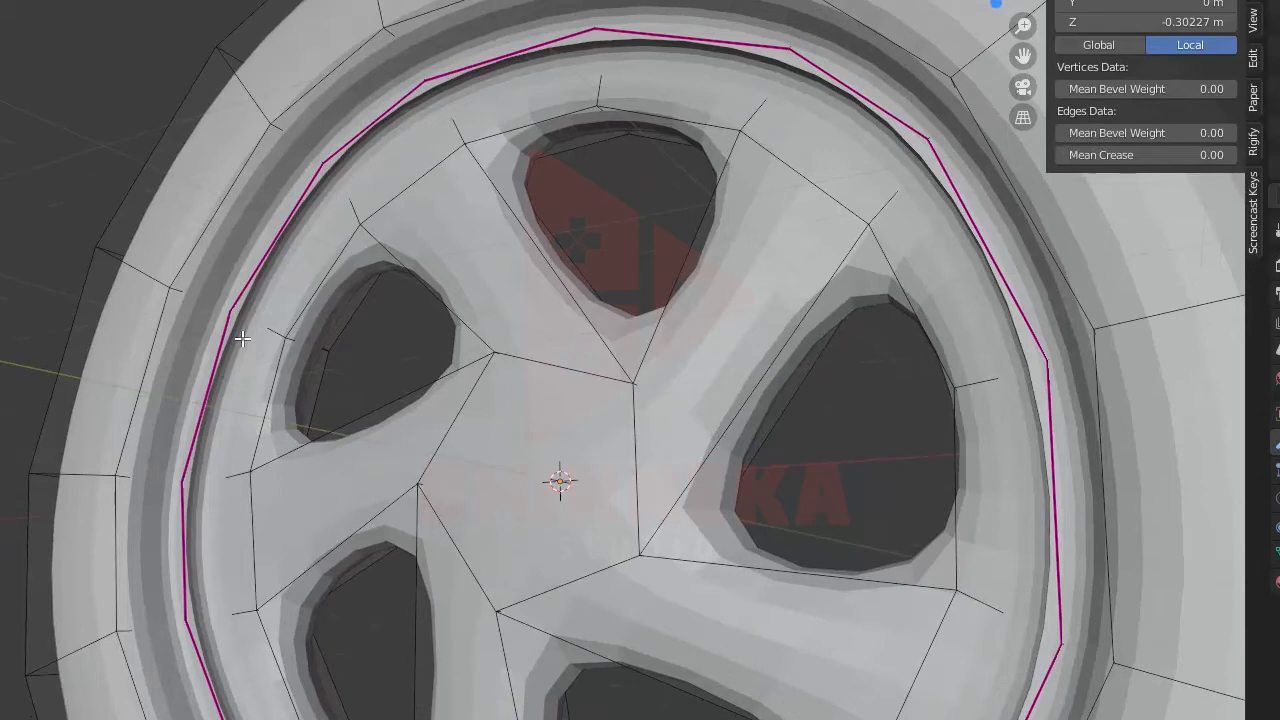
- Select the matching raised ring edge loop on the opposite side of the wheel and set its mean crease to 1.00
scroll(285, 291, down, 3)
middle_drag(363, 320, 454, 172)
alt+click(485, 116)
drag(1157, 154, 1225, 154)
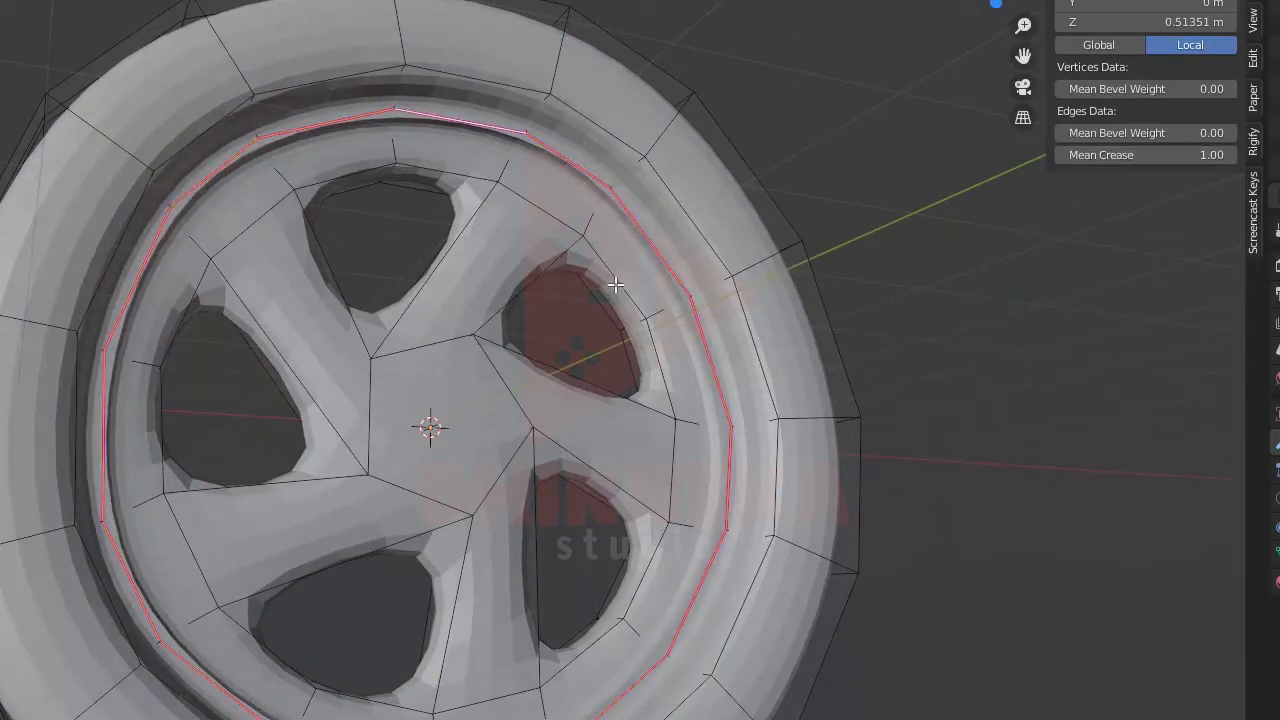
- Select the recessed edge loop just inside the creased ring, where the spoke disc meets the outer band
scroll(614, 286, up, 4)
middle_drag(697, 297, 940, 312)
middle_drag(444, 229, 629, 348)
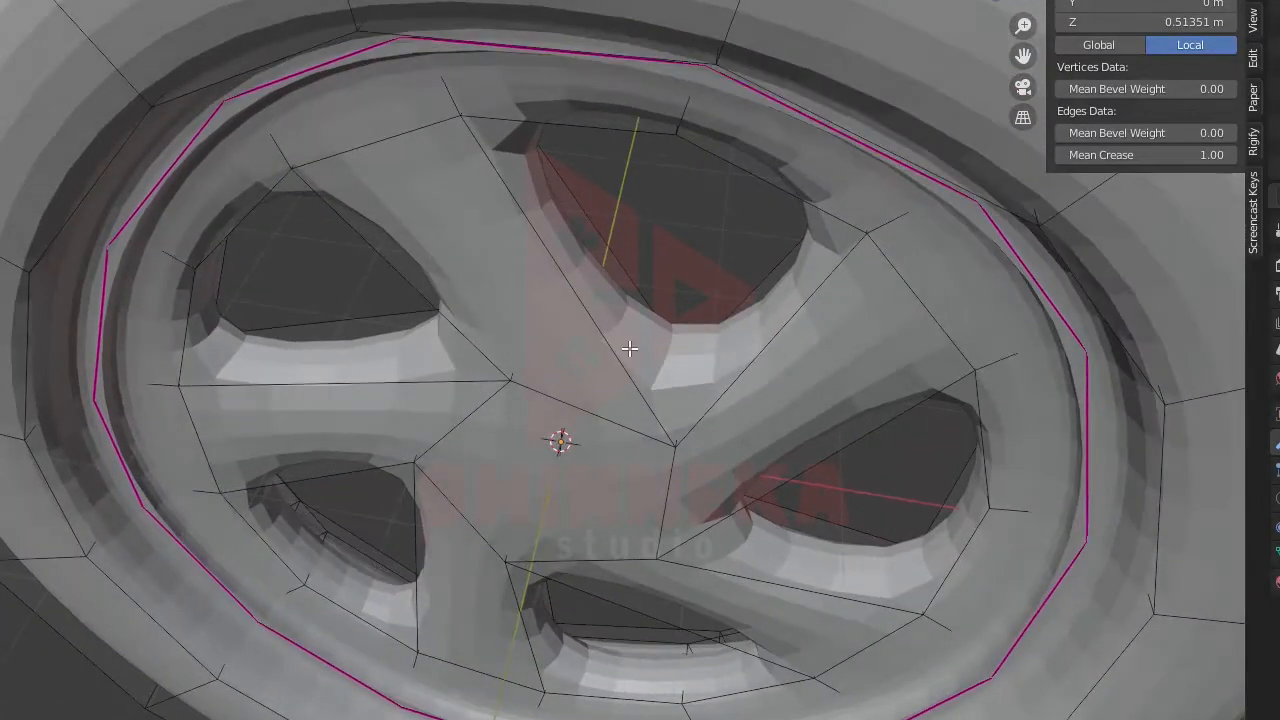
middle_drag(382, 353, 140, 312)
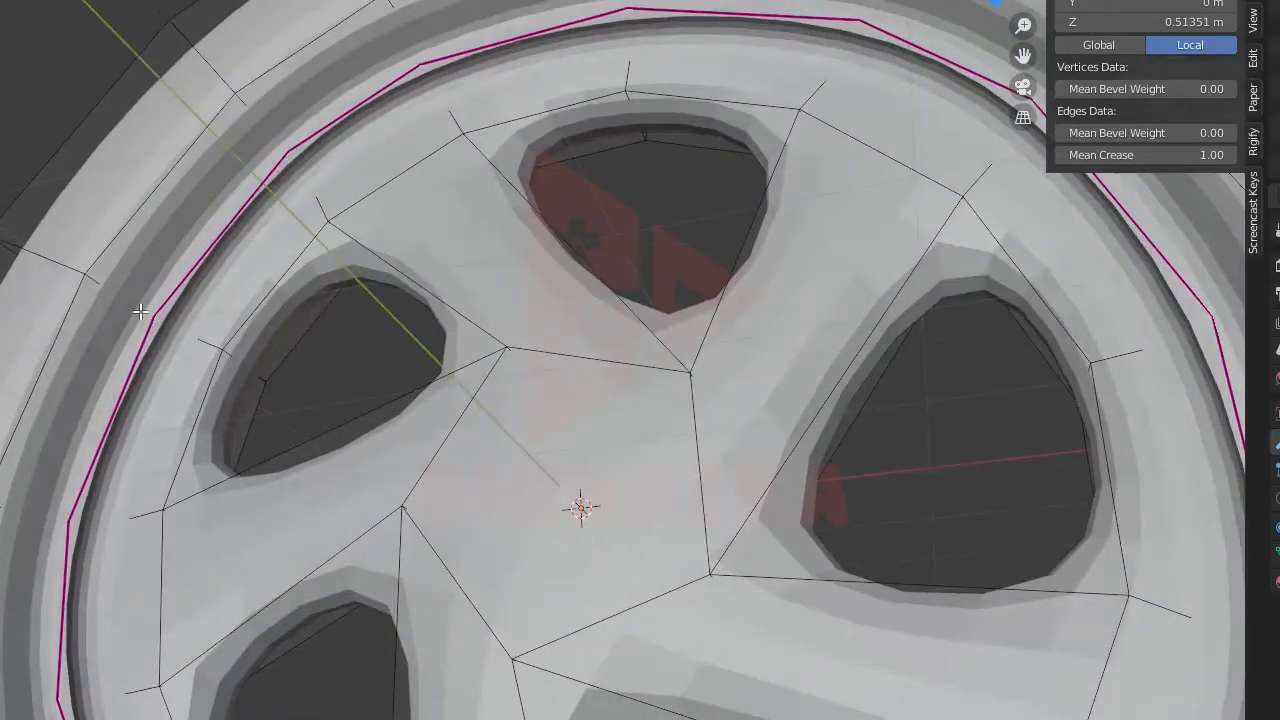
alt+click(148, 398)
key(shift+z)
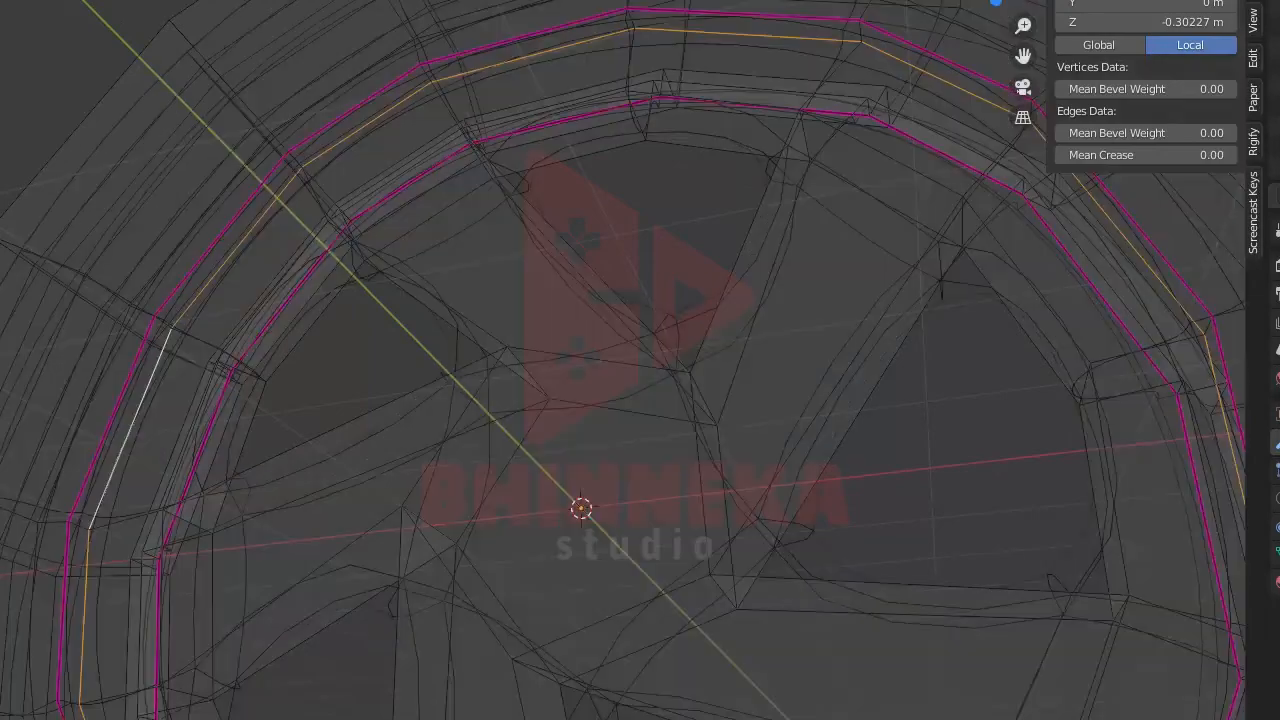
middle_drag(580, 234, 504, 243)
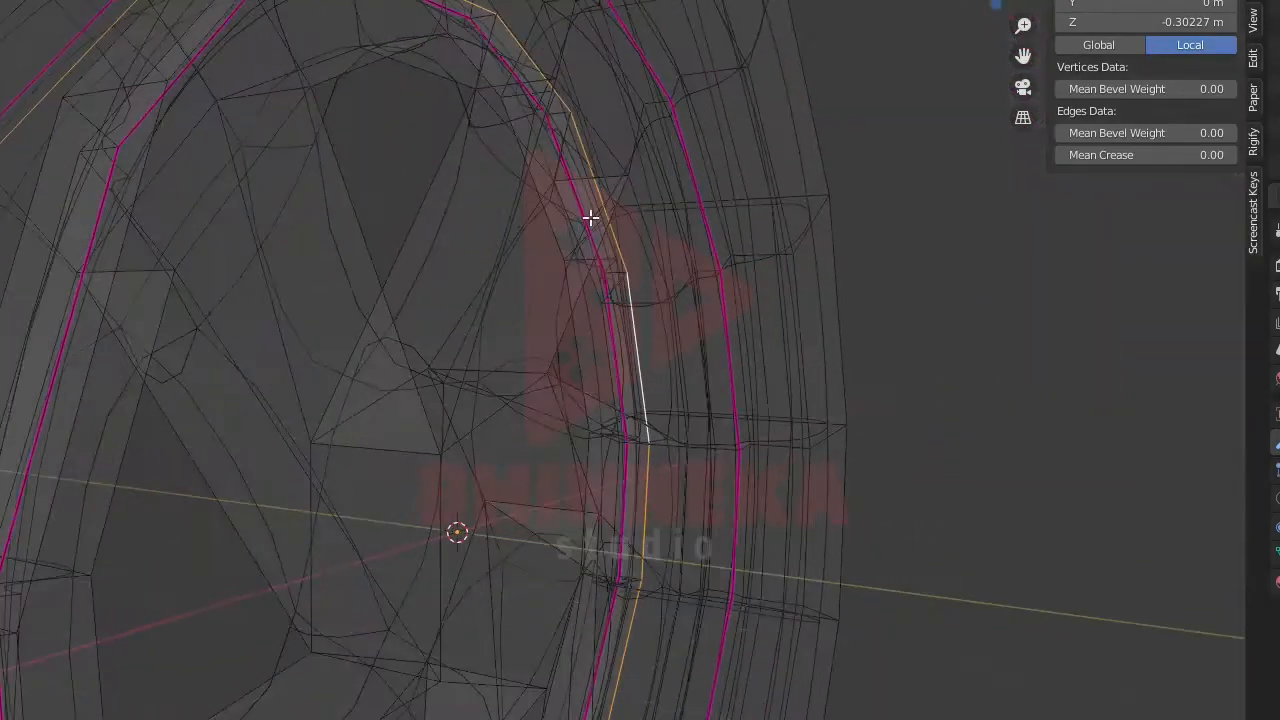
alt+shift+click(620, 72)
key(ctrl+z)
middle_drag(668, 145, 604, 194)
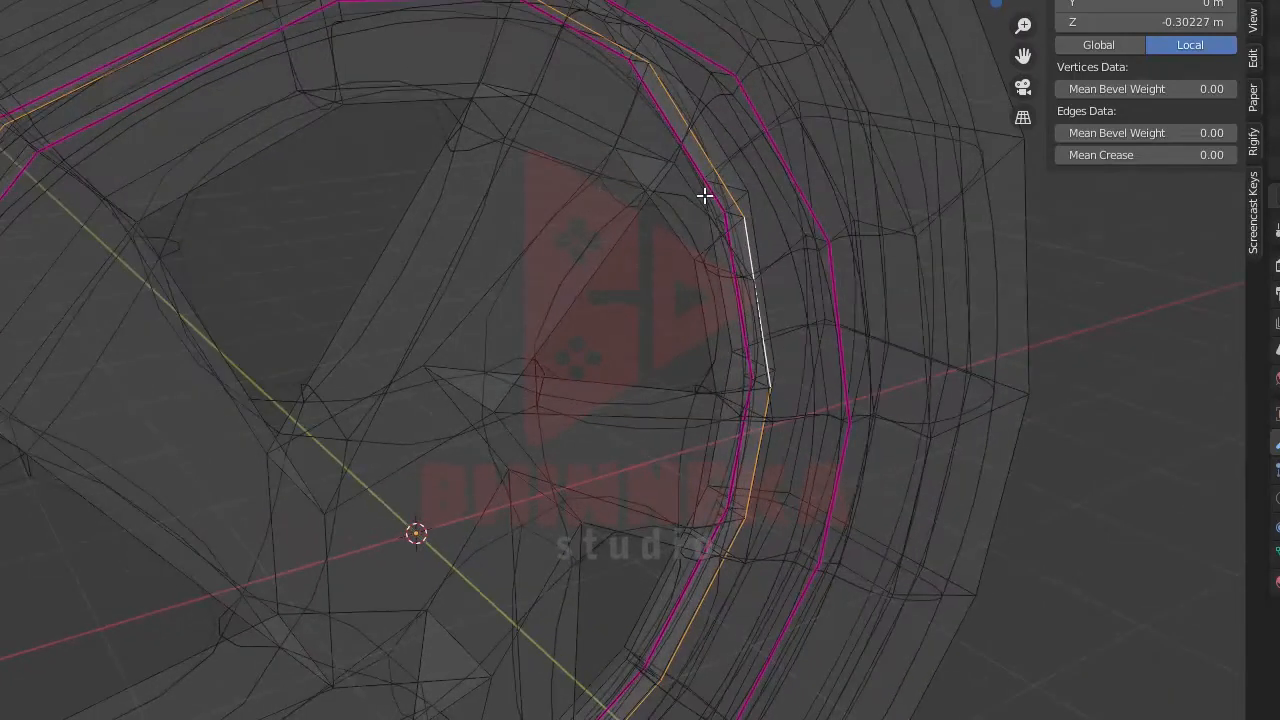
- Add the opposite side's recessed edge loop to the selection and set the mean crease of both loops to 1.00
key(alt+z)
middle_drag(685, 159, 687, 213)
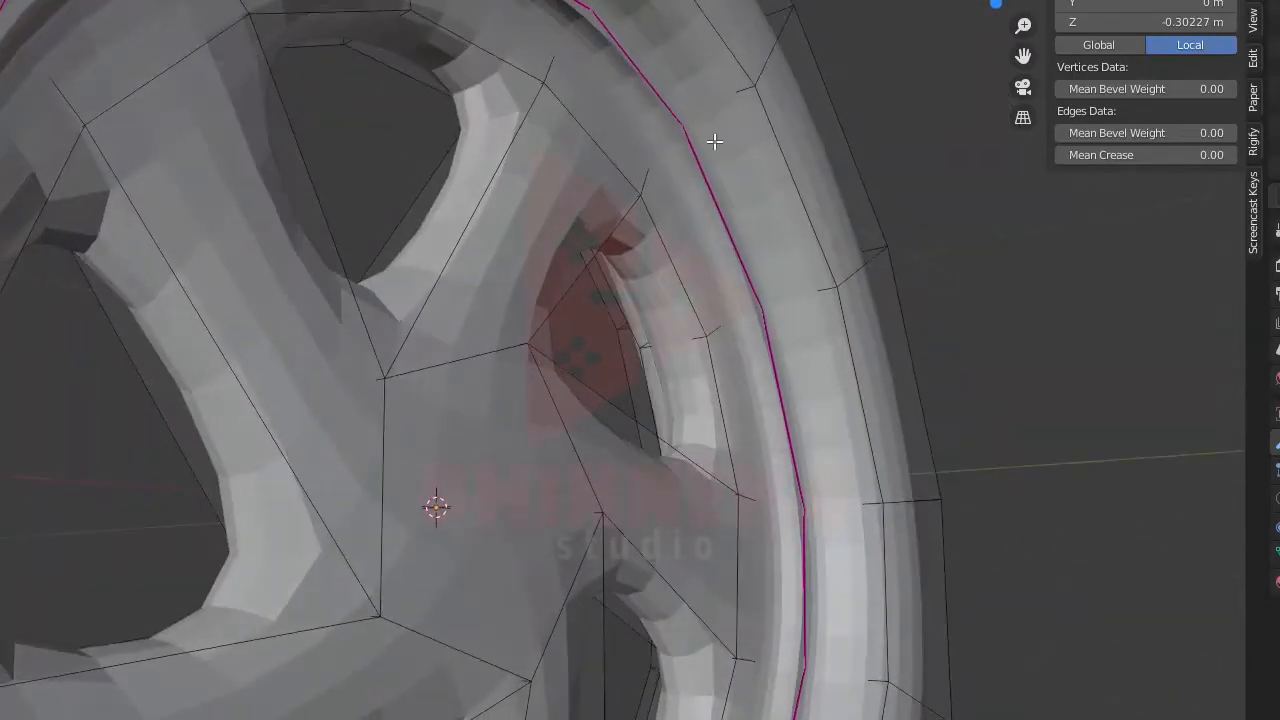
alt+click(700, 229)
key(alt+z)
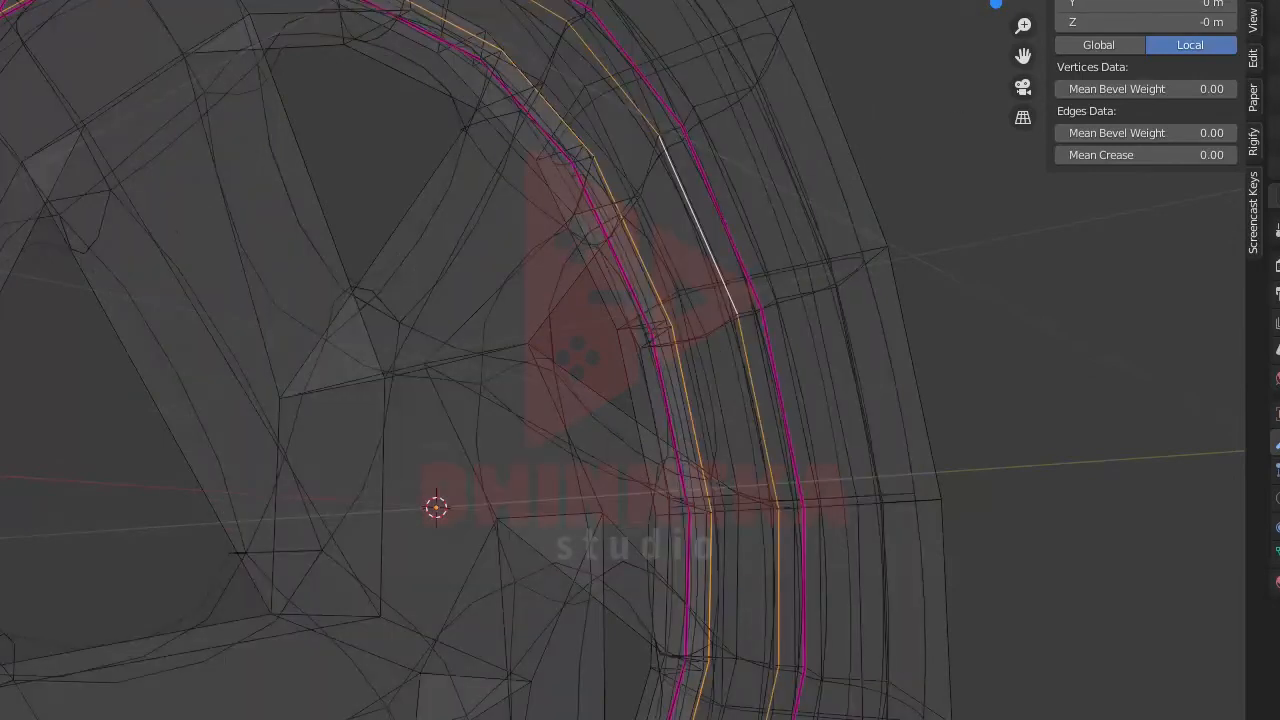
key(alt+z)
drag(1100, 154, 1200, 154)
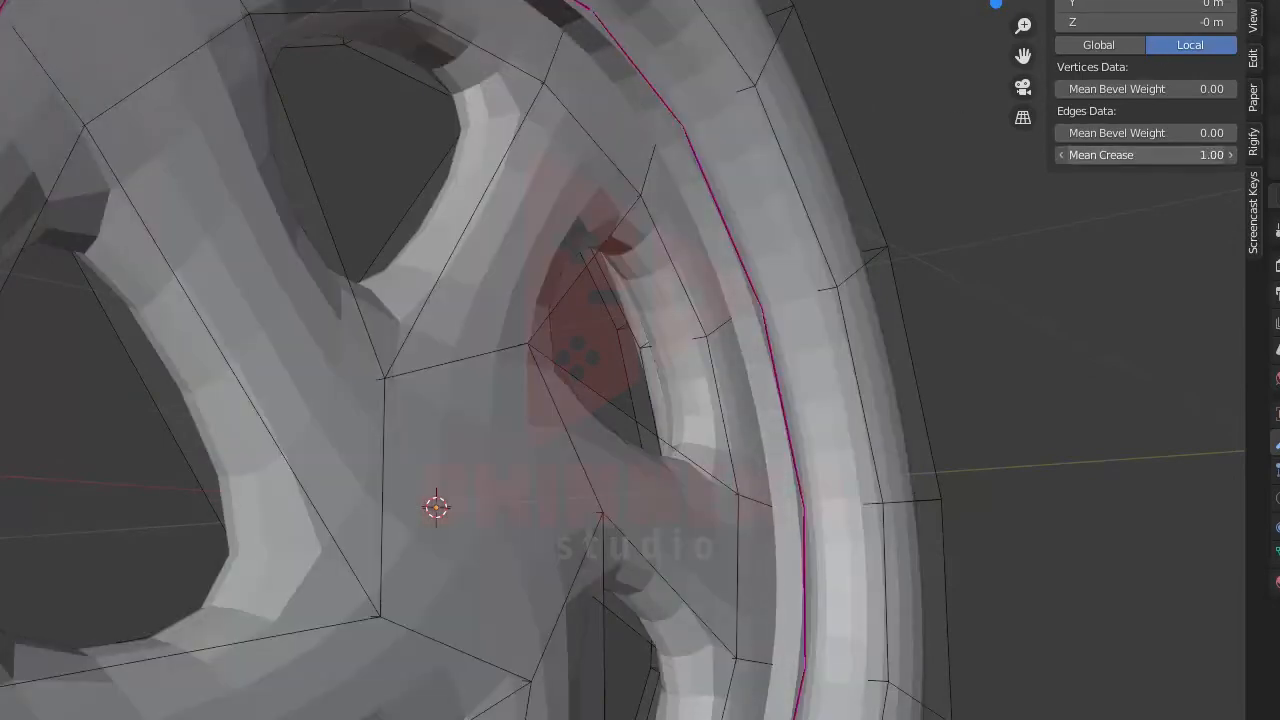
- Select the pentagonal hub faces on both sides of the wheel and extrude them outward along their normals
middle_drag(703, 297, 413, 357)
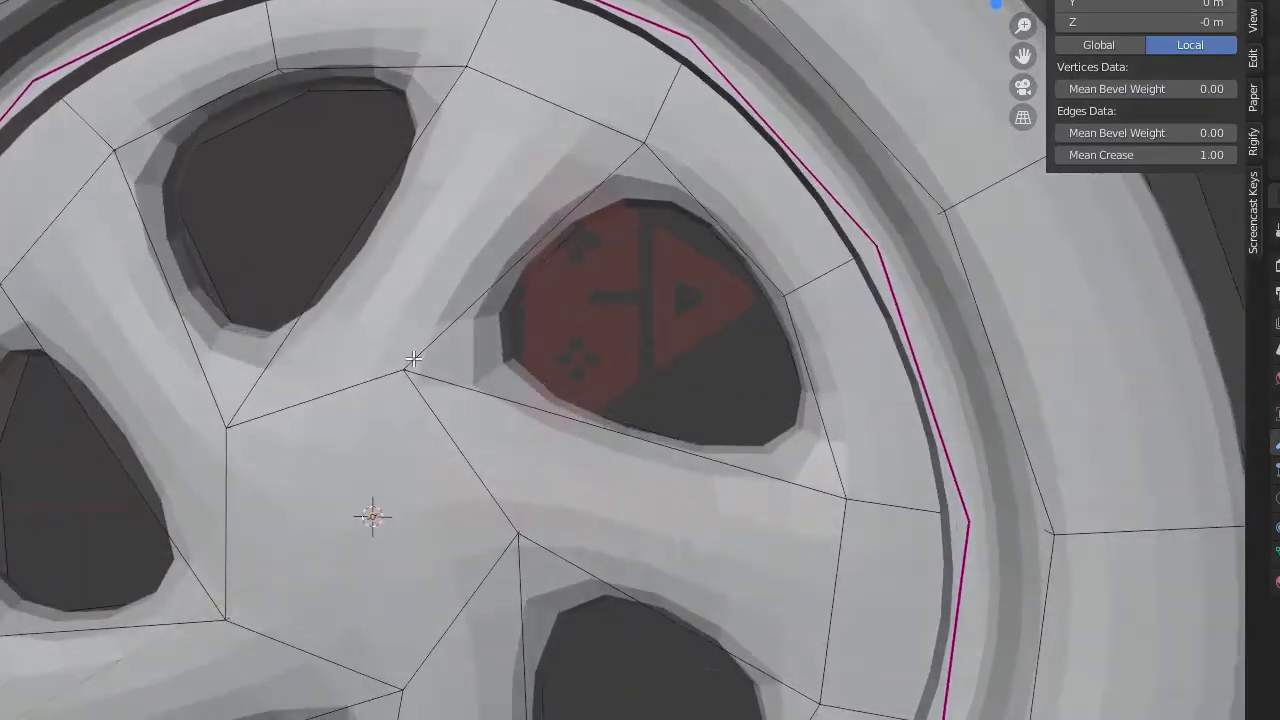
scroll(413, 357, down, 6)
scroll(362, 395, up, 1)
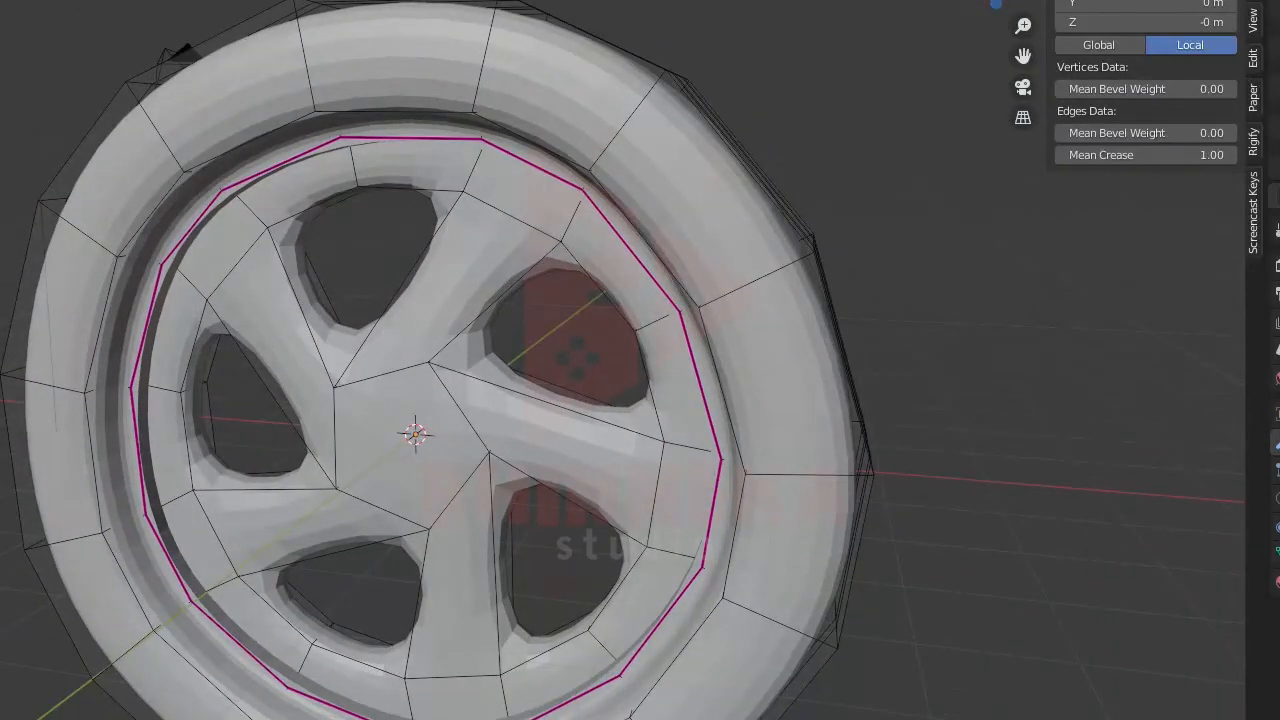
key(alt+a)
click(376, 403)
middle_drag(540, 425, 333, 419)
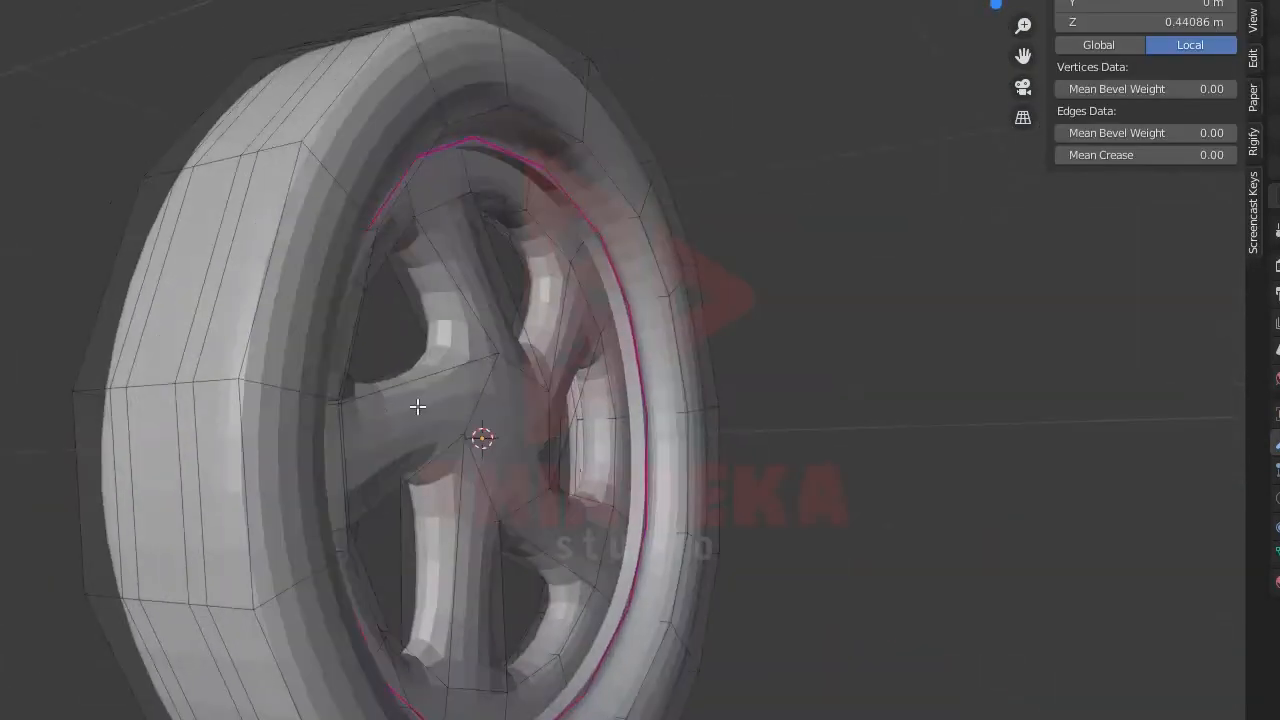
middle_drag(509, 419, 174, 506)
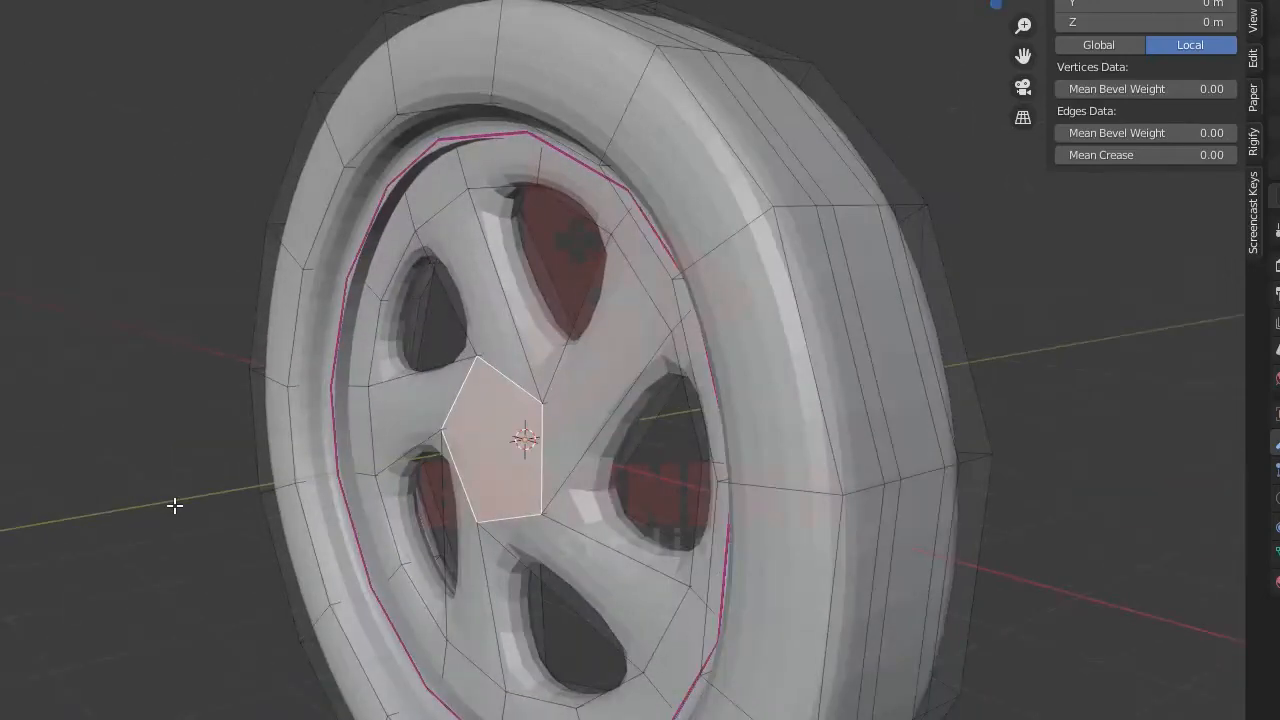
key(alt+e)
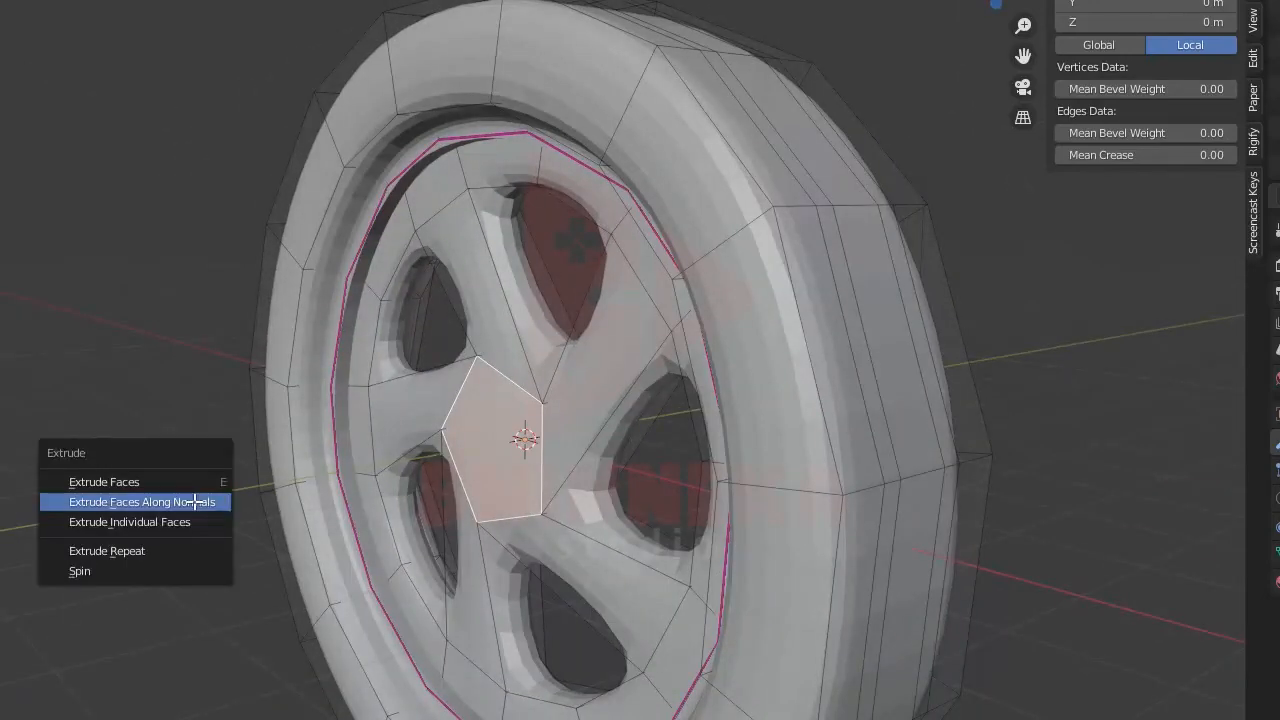
click(183, 520)
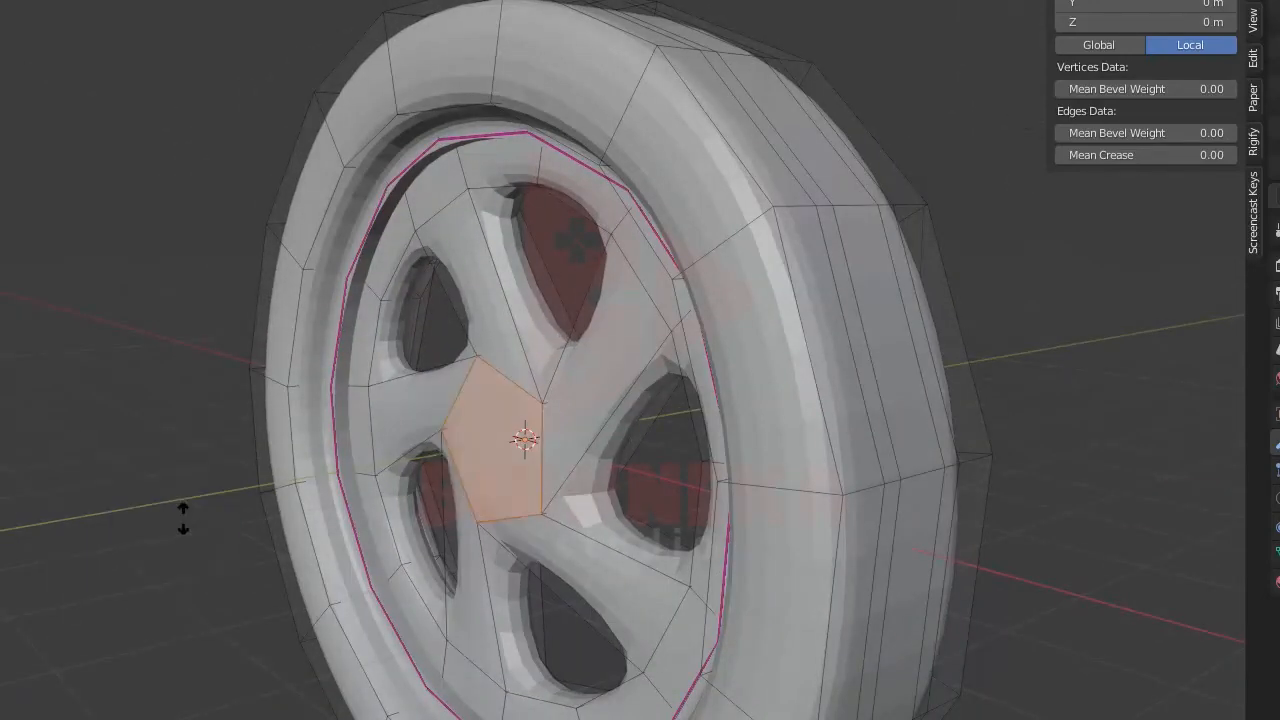
click(110, 505)
- Scale the extruded hub faces down along X and Z only, excluding the Y axis
middle_drag(377, 534, 795, 604)
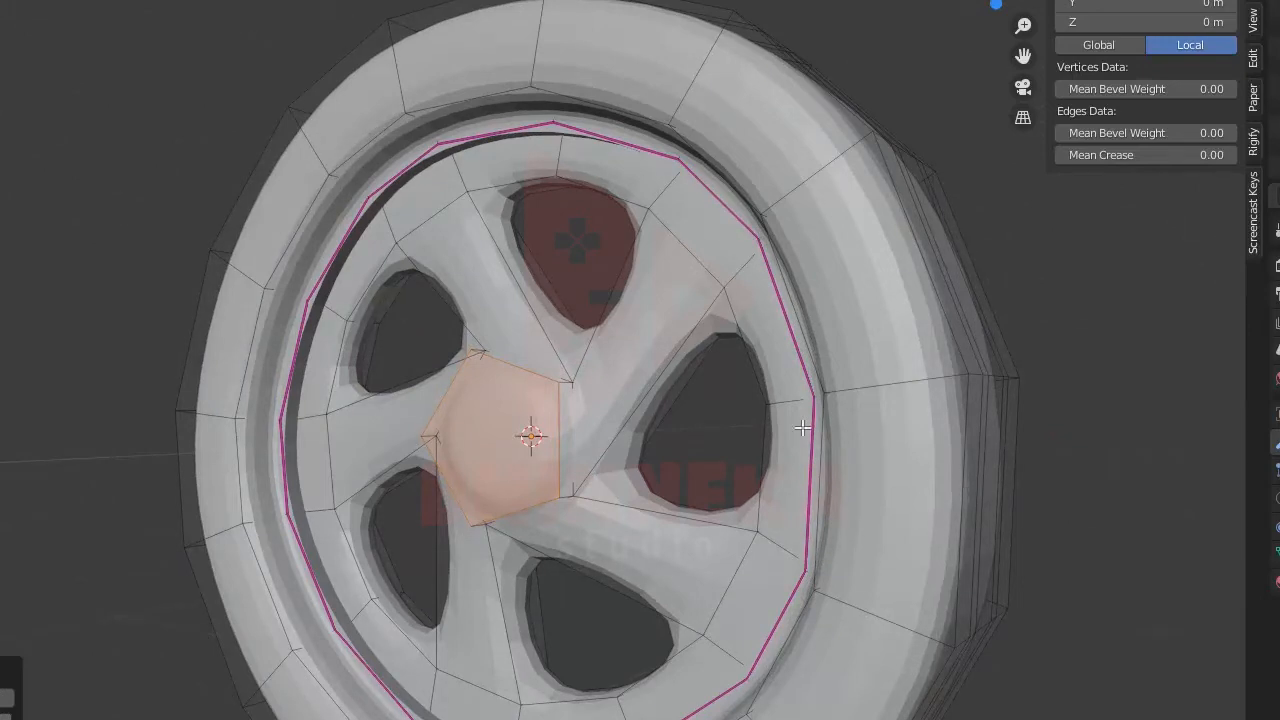
key(s)
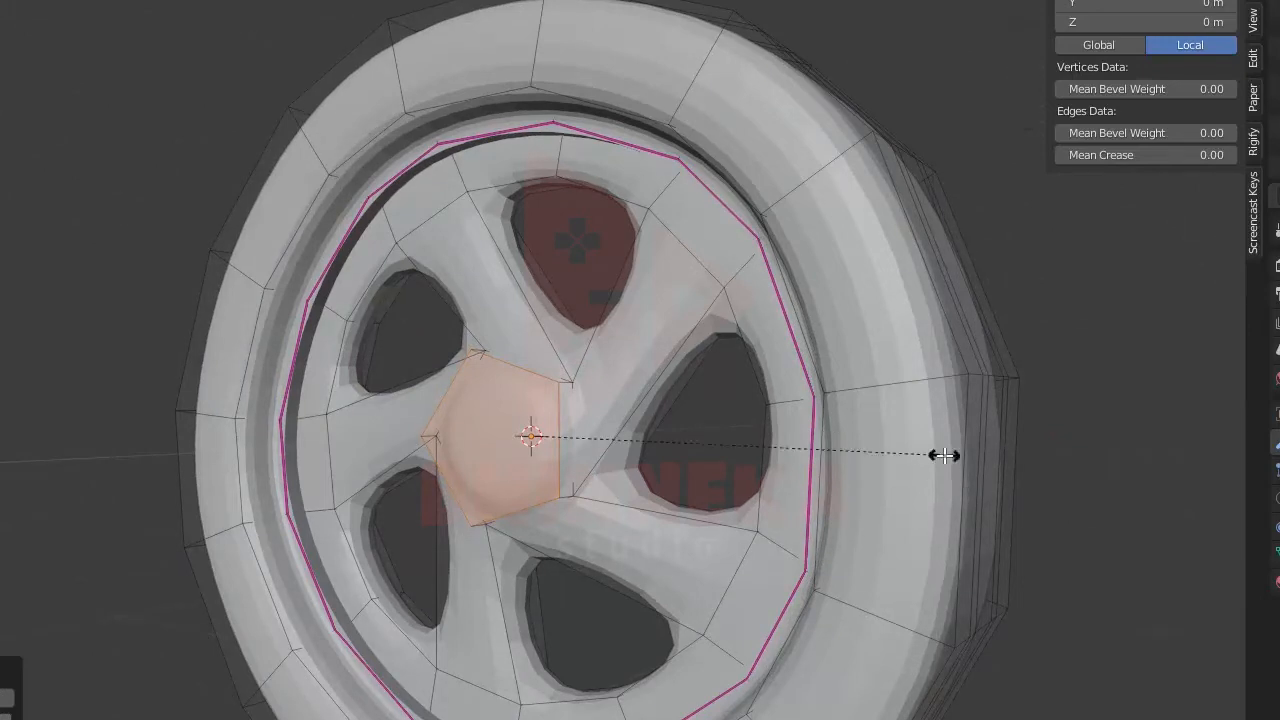
key(shift+y)
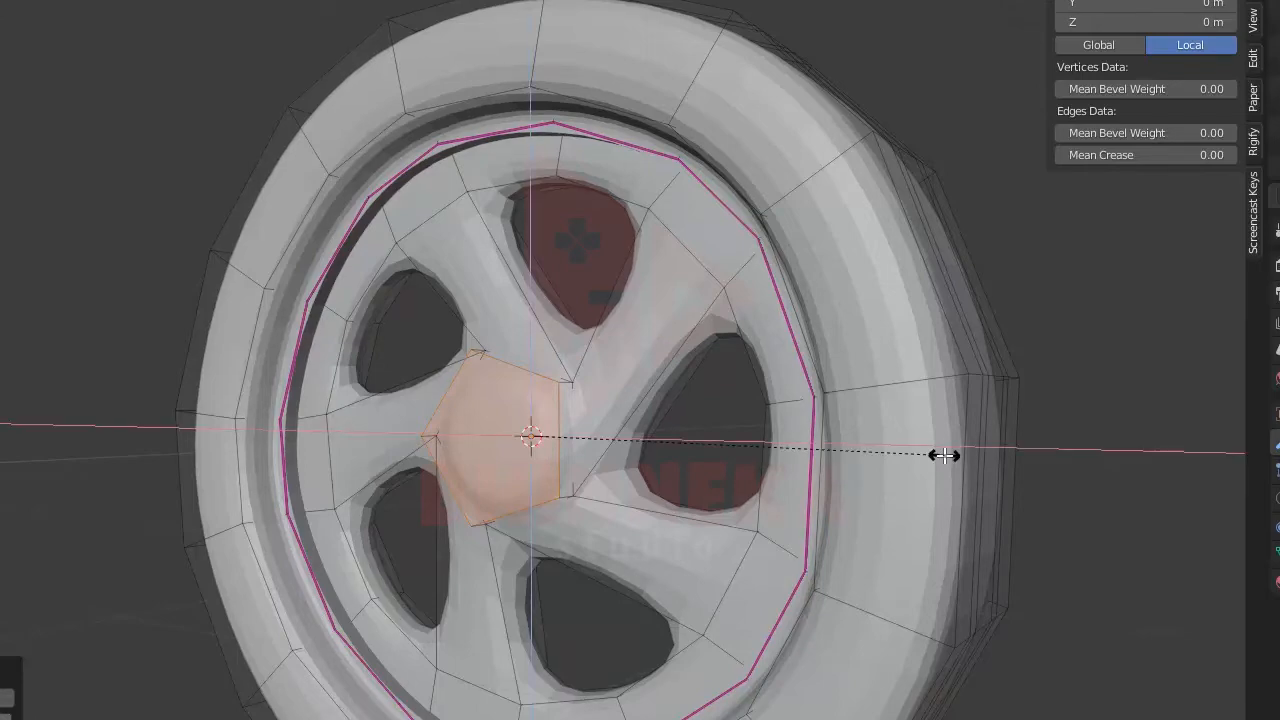
click(840, 437)
- Try creasing the edges of the extruded hub faces
middle_drag(840, 437, 422, 409)
scroll(395, 443, up, 3)
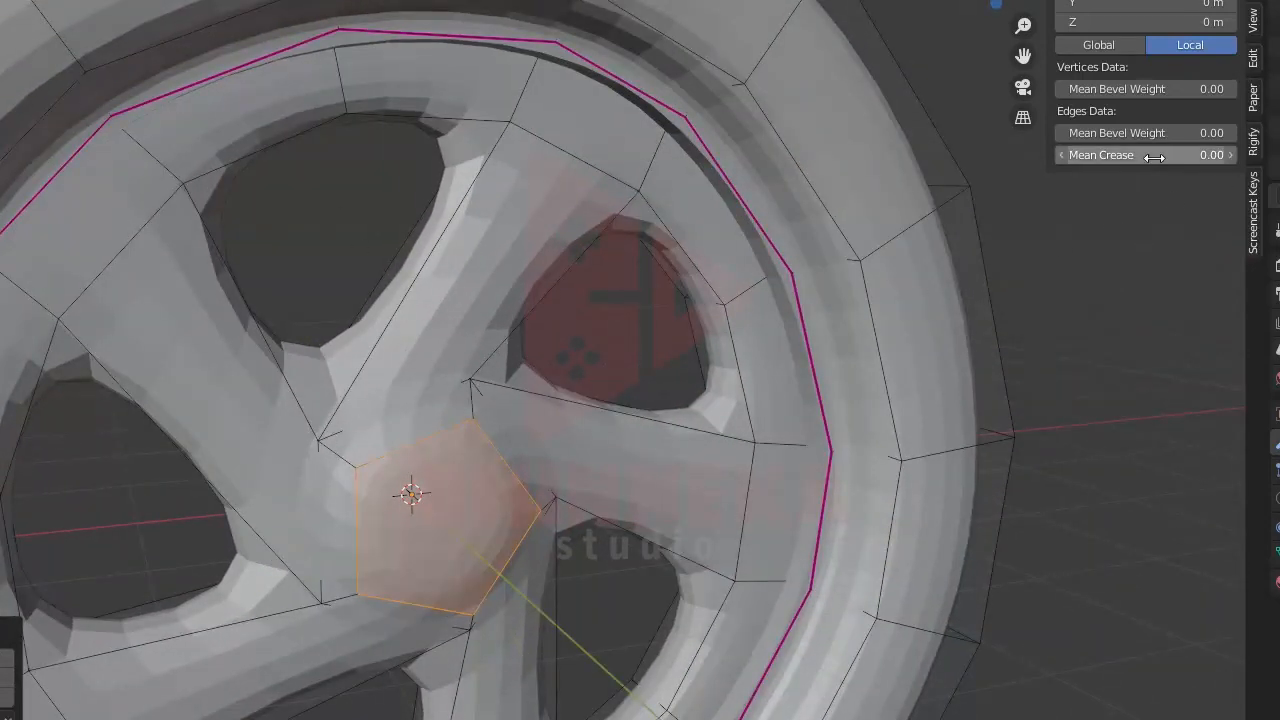
drag(1155, 157, 1215, 157)
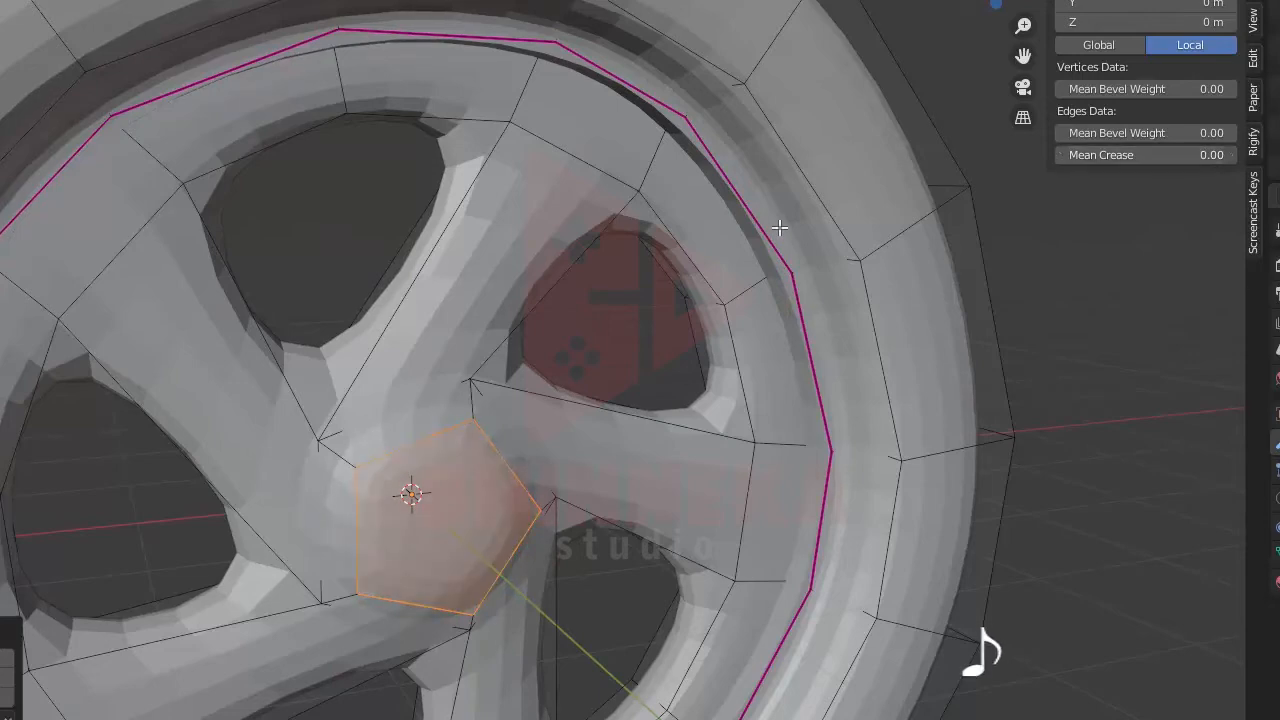
- Try creasing the five short edges at the base corners of the hub, between the spokes
click(406, 403)
shift+click(501, 424)
middle_drag(476, 522, 485, 444)
shift+click(336, 382)
shift+click(322, 557)
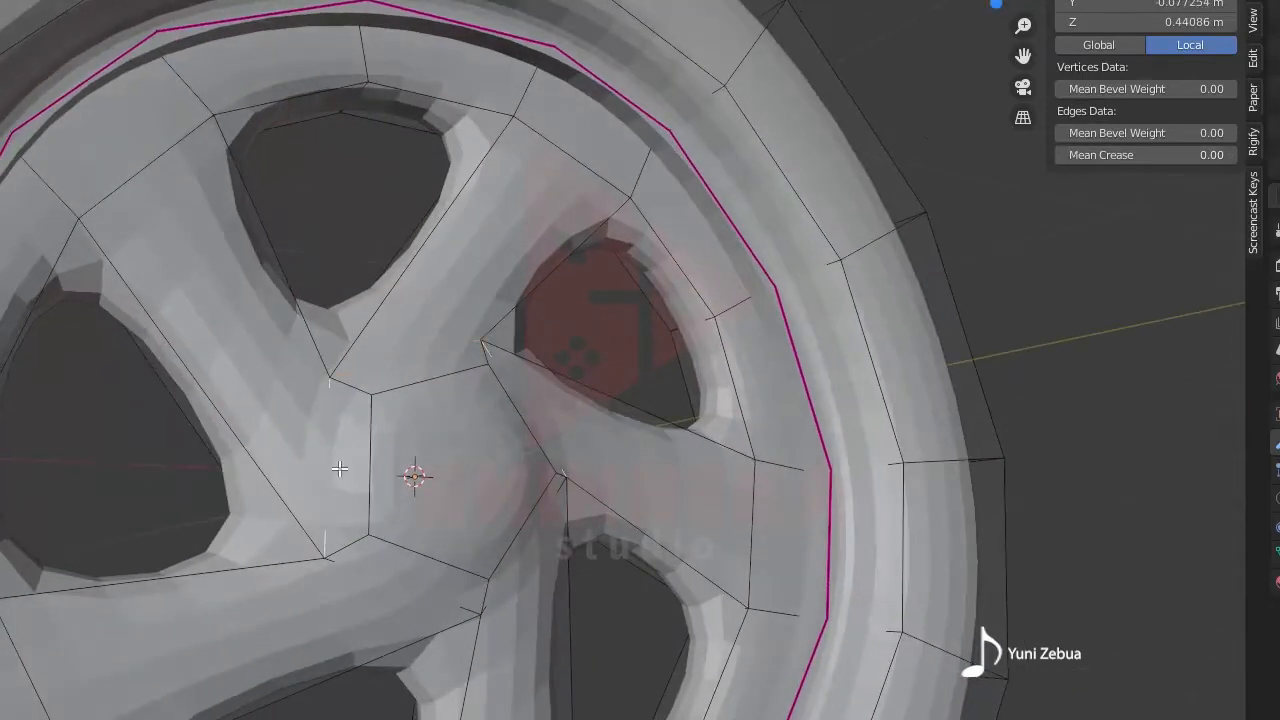
shift+click(464, 604)
middle_drag(469, 580, 438, 560)
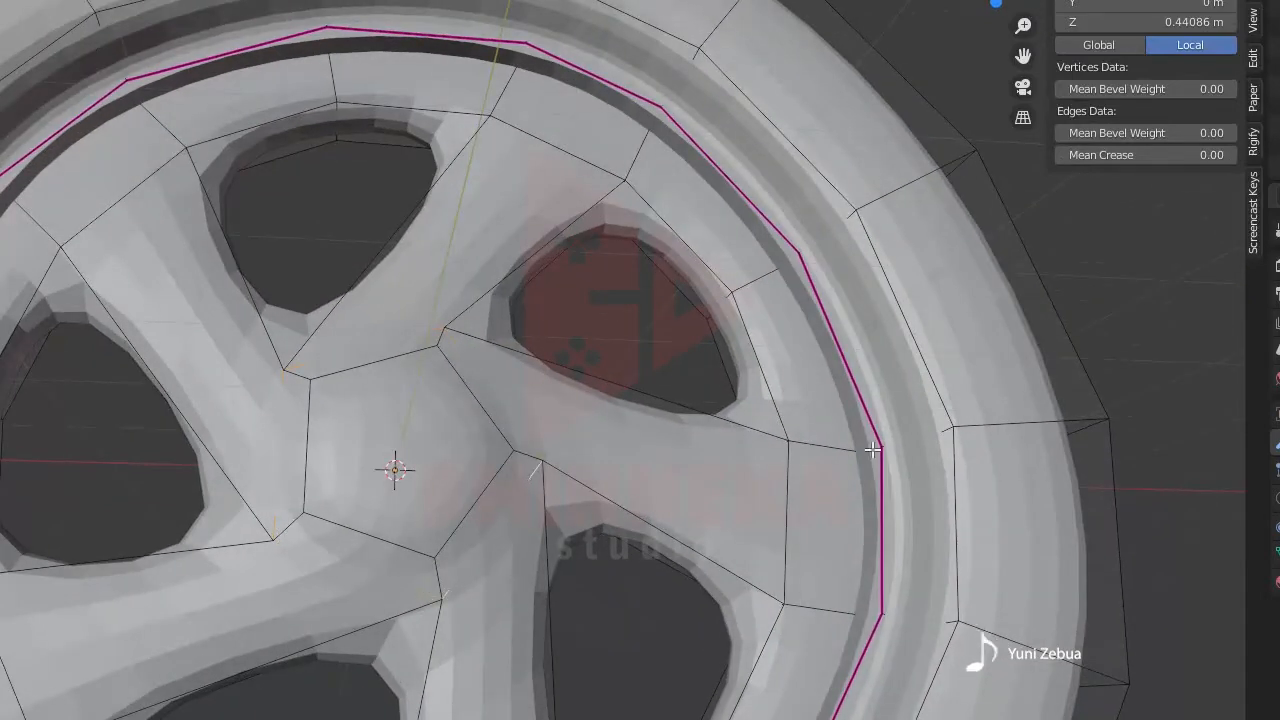
mouse_move(1105, 152)
mouse_down()
mouse_move(1190, 152)
mouse_move(1112, 154)
mouse_up()
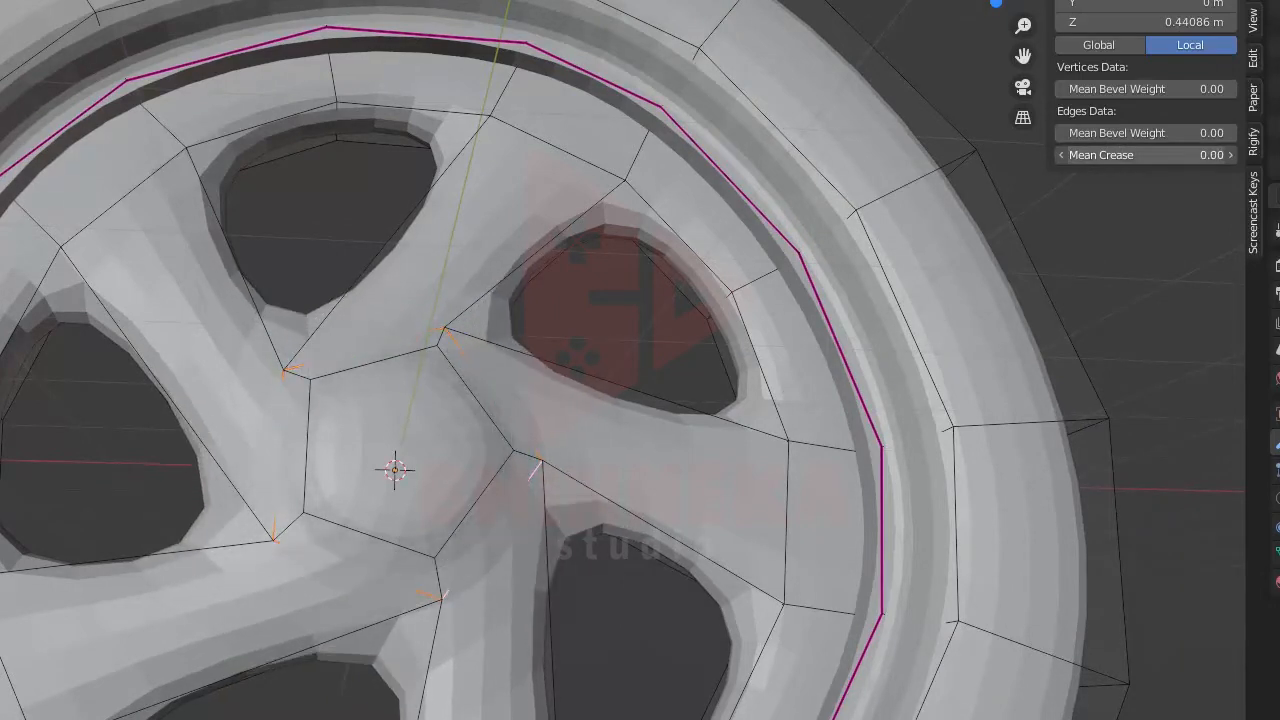
- Select the five edges joining the raised hub's corners to its base and set their mean crease to 1.00
click(297, 376)
shift+click(446, 567)
shift+click(527, 456)
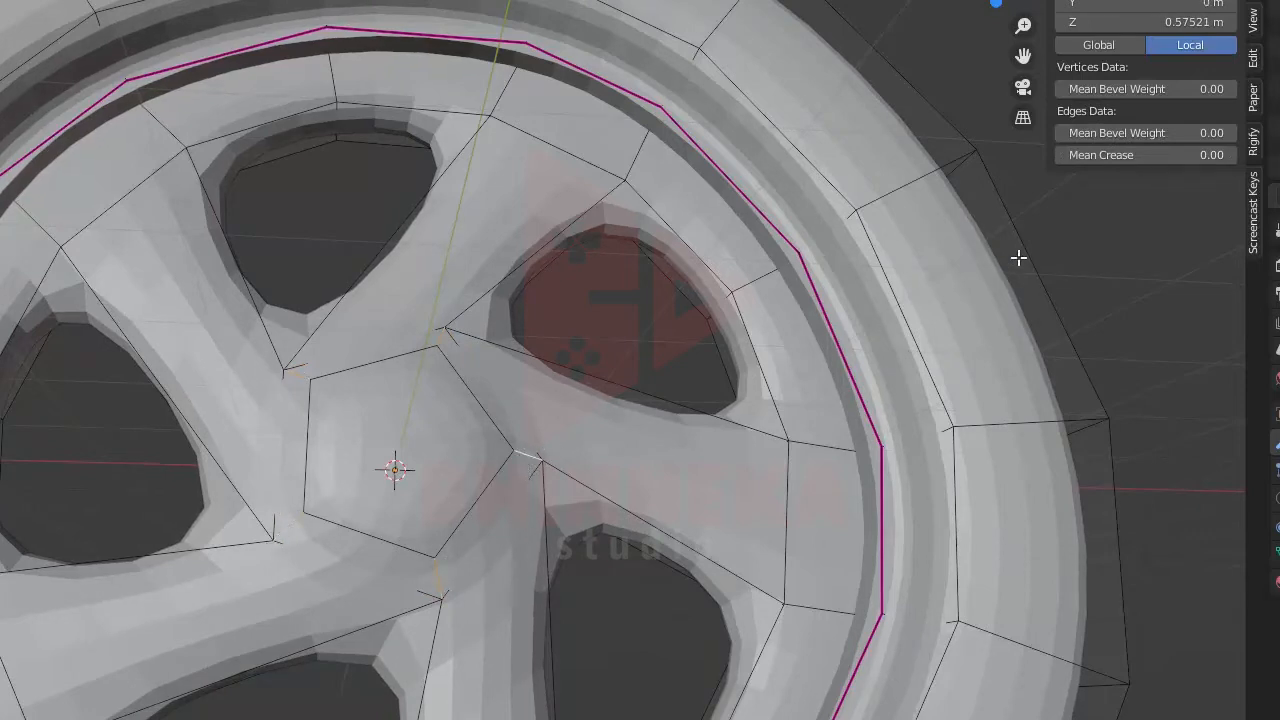
drag(1100, 155, 1200, 155)
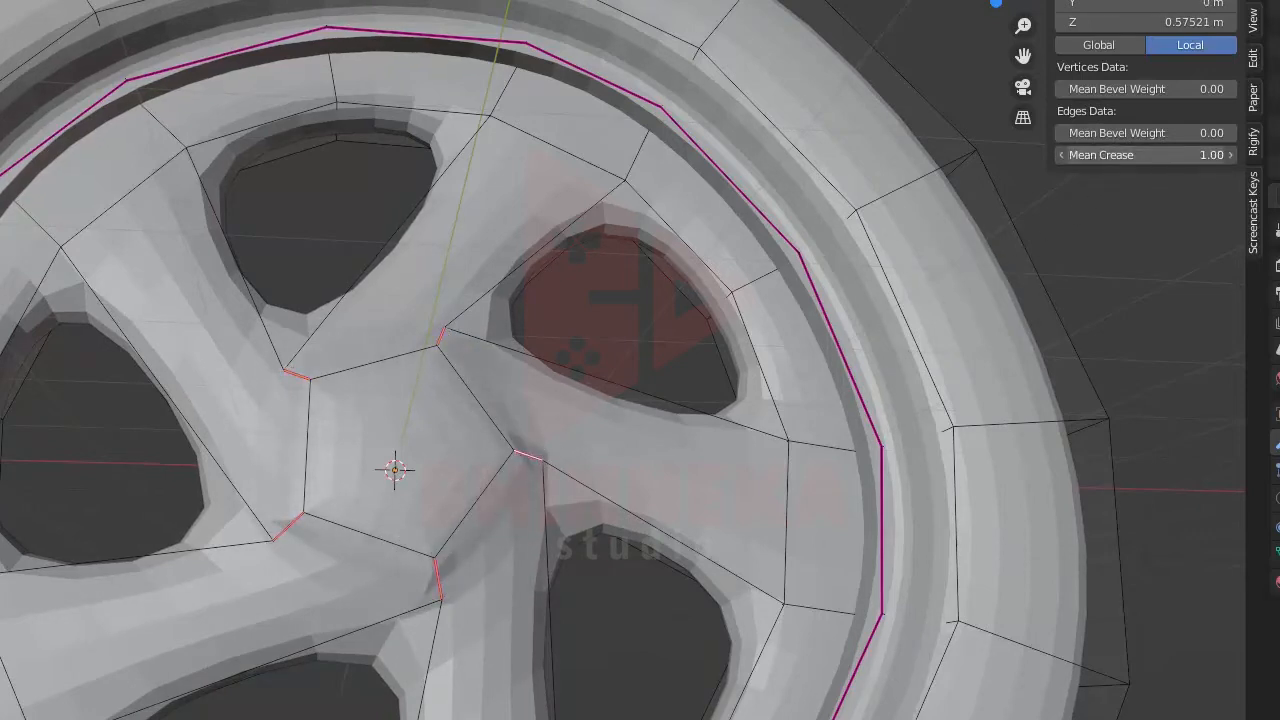
- Select the five edges around the raised hub's front pentagon and crease them fully
middle_drag(640, 360, 622, 416)
shift+click(378, 401)
shift+click(312, 464)
shift+click(434, 566)
shift+click(468, 528)
shift+click(490, 427)
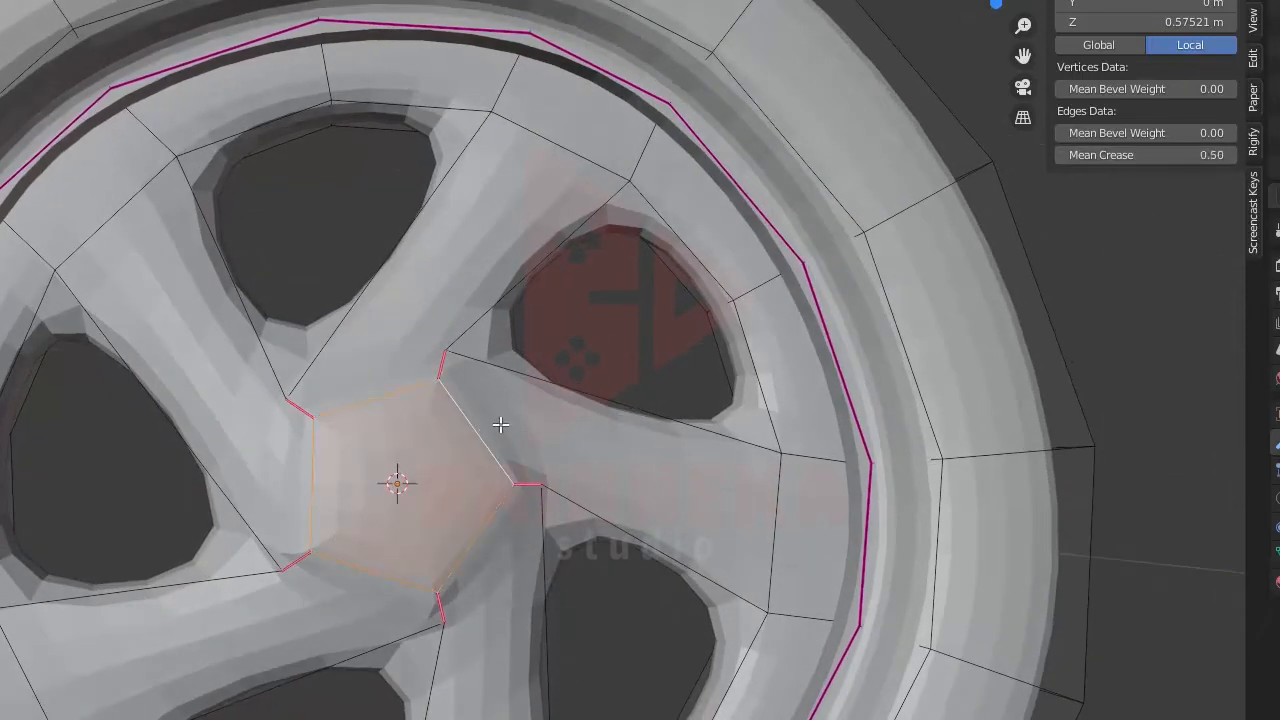
drag(1082, 157, 1180, 157)
- Select the five edges around the raised hub's base, where it meets the spokes, and set their mean crease to 1.00
middle_drag(550, 379, 415, 425)
click(345, 377)
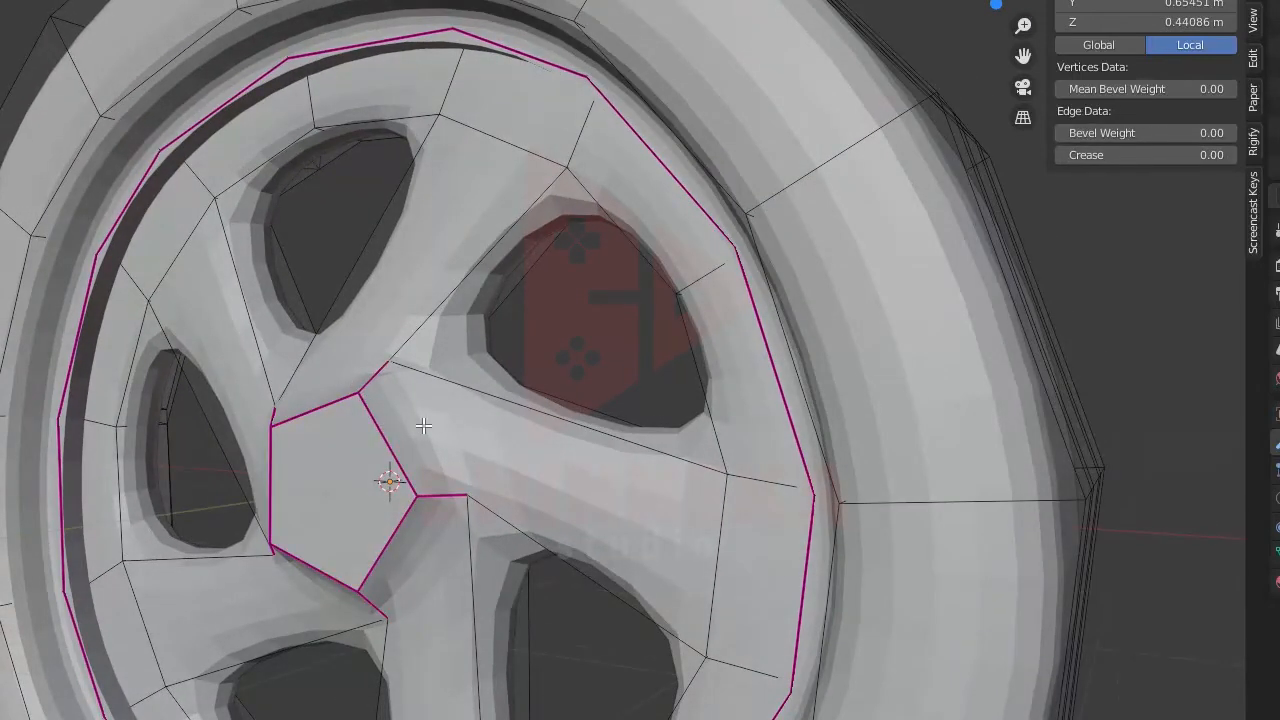
shift+click(374, 570)
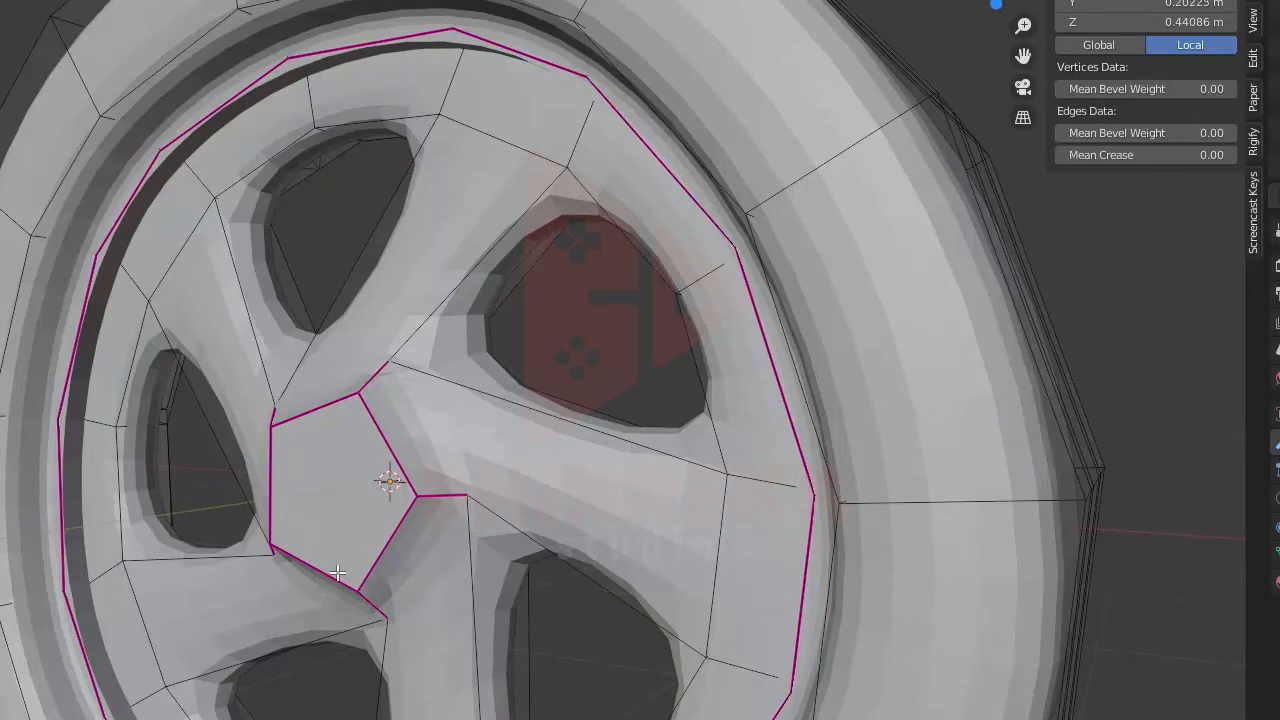
middle_drag(318, 590, 447, 537)
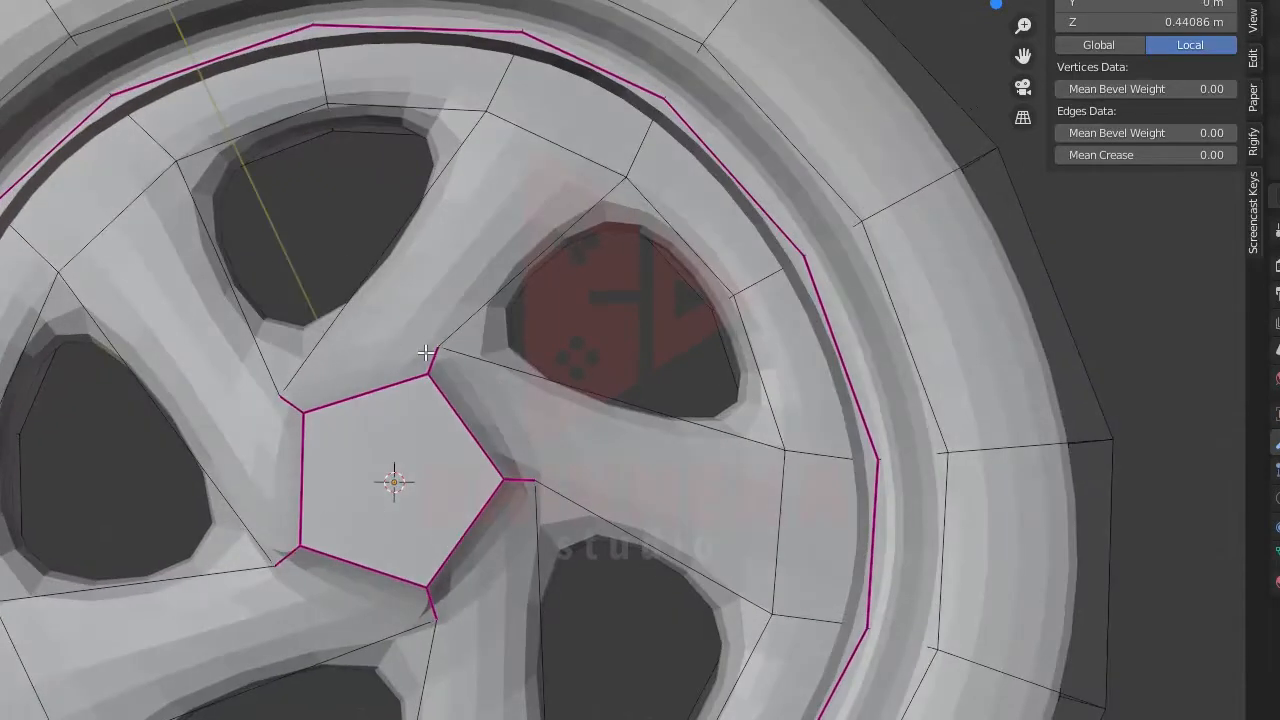
drag(1109, 154, 1220, 154)
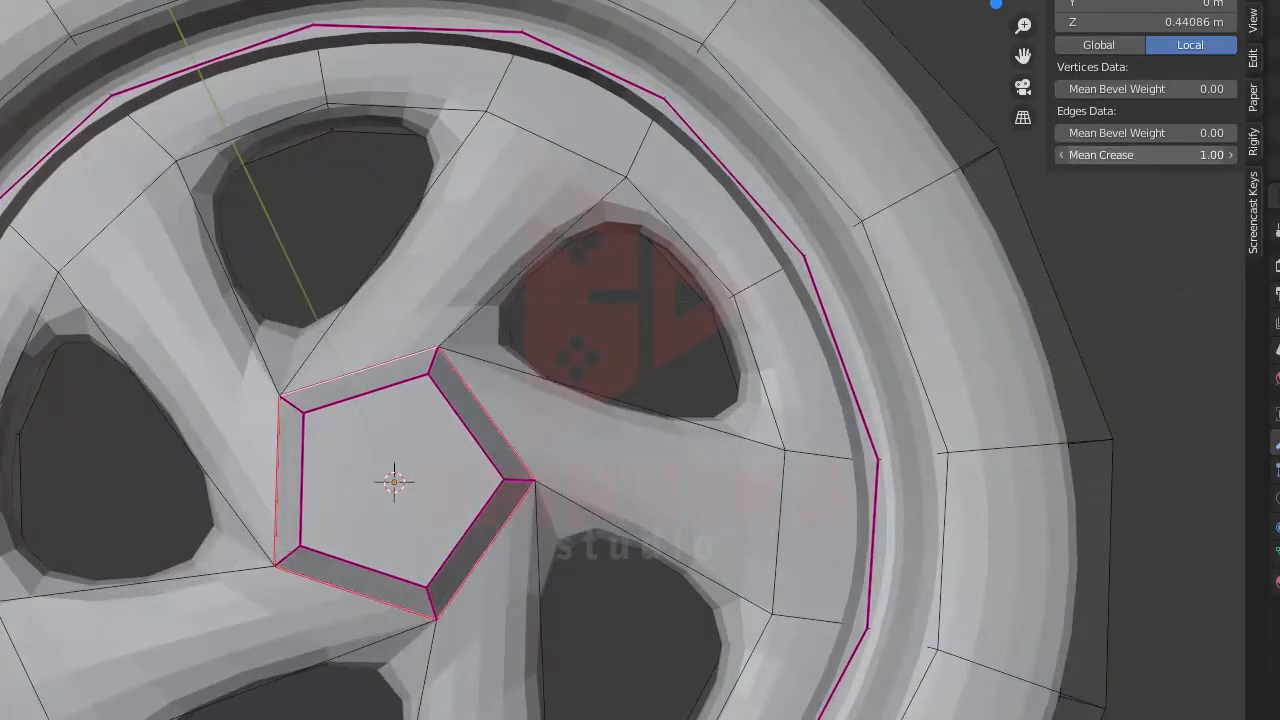
- On the opposite side of the wheel, select all edges of the hub's base, corners and front pentagon and set their mean crease to 1.00
middle_drag(520, 470, 410, 497)
scroll(495, 469, up, 2)
click(509, 421)
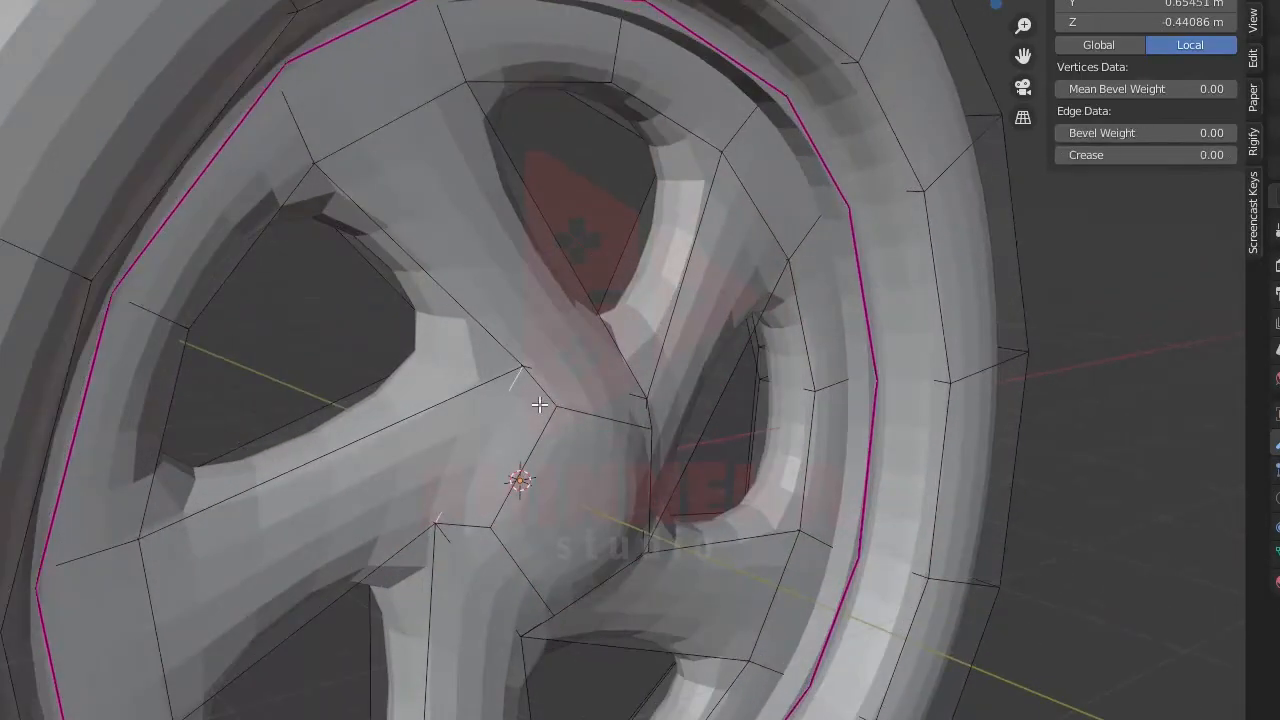
shift+click(578, 383)
middle_drag(612, 449, 551, 431)
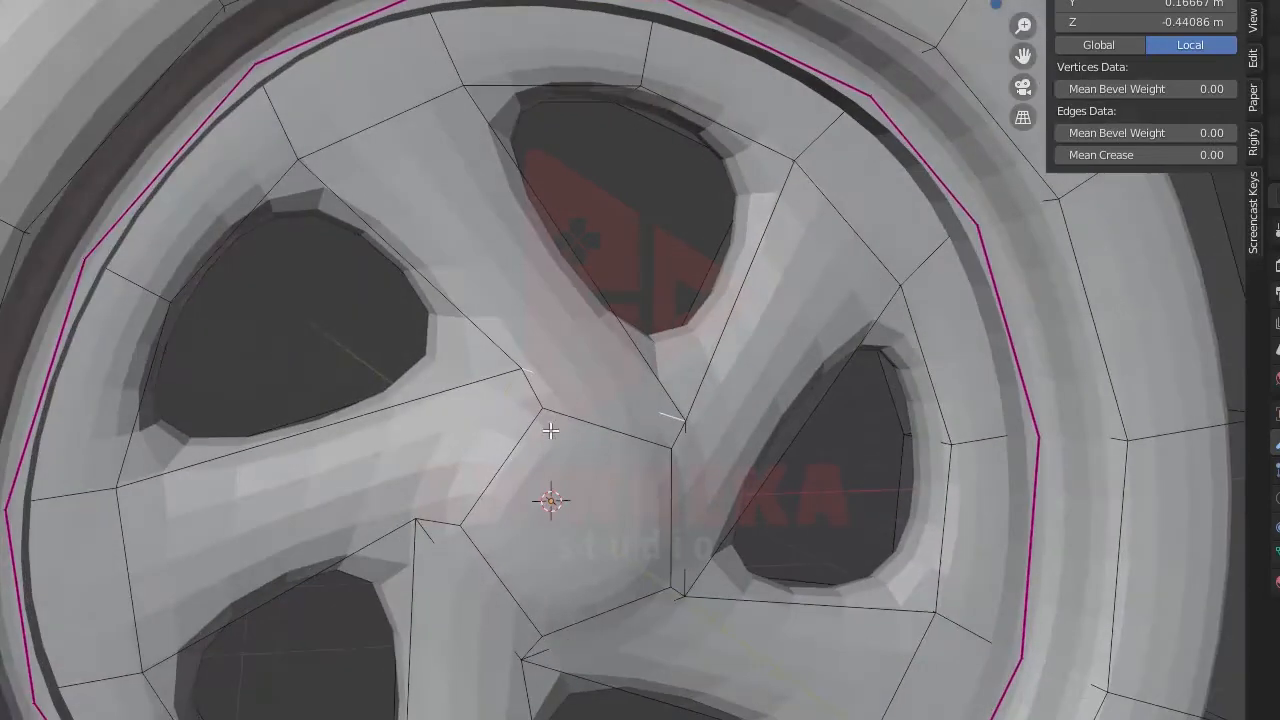
shift+click(683, 509)
alt+shift+click(542, 640)
alt+shift+click(455, 523)
key(1)
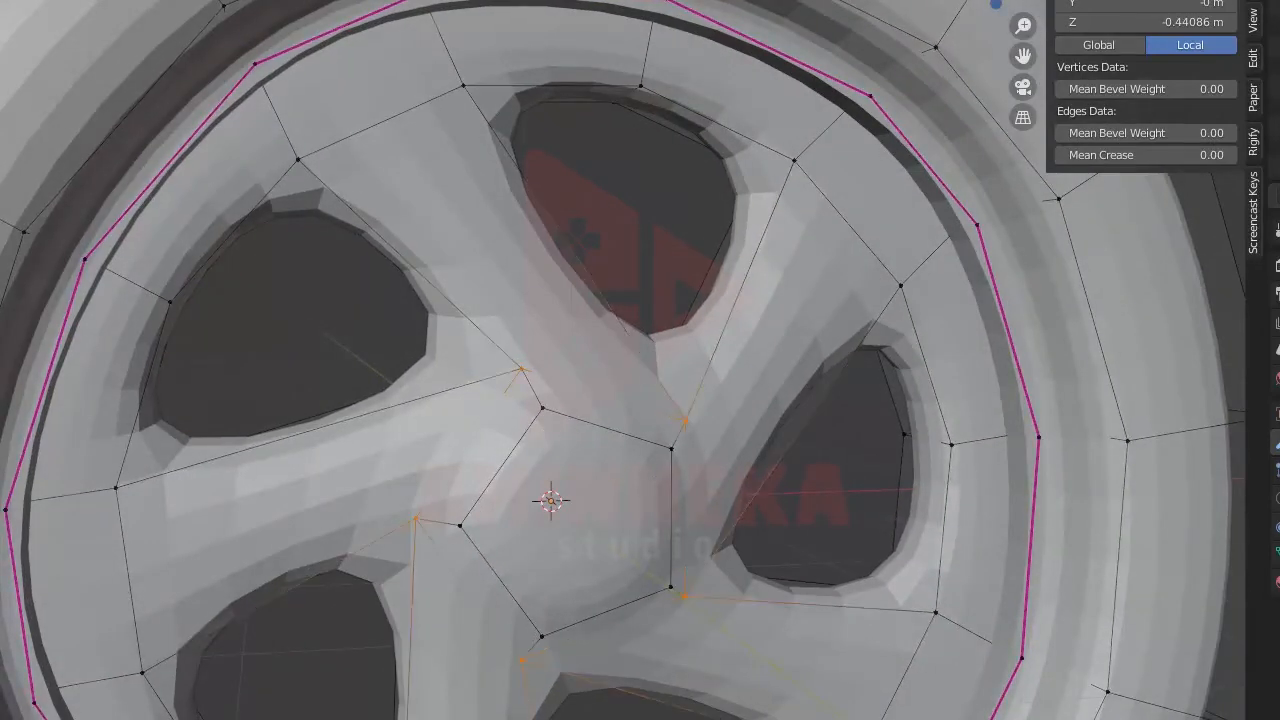
shift+click(457, 526)
alt+shift+click(509, 467)
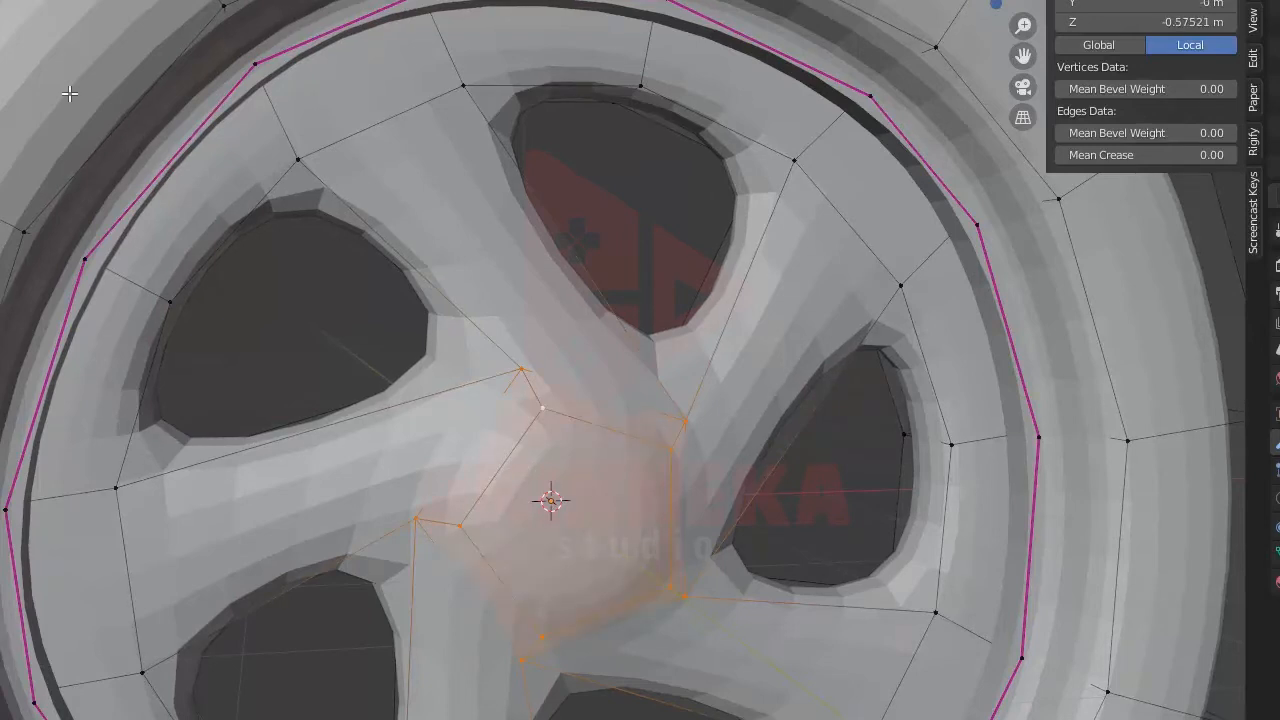
key(2)
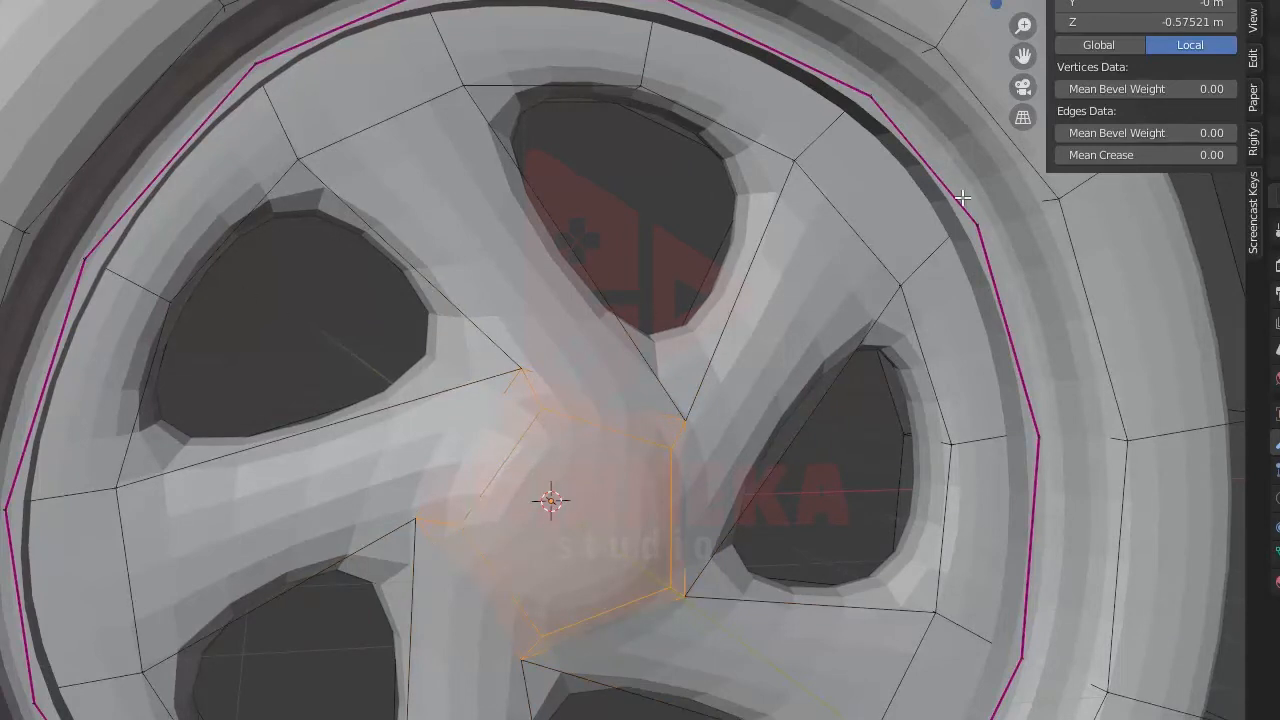
drag(1122, 156, 1225, 156)
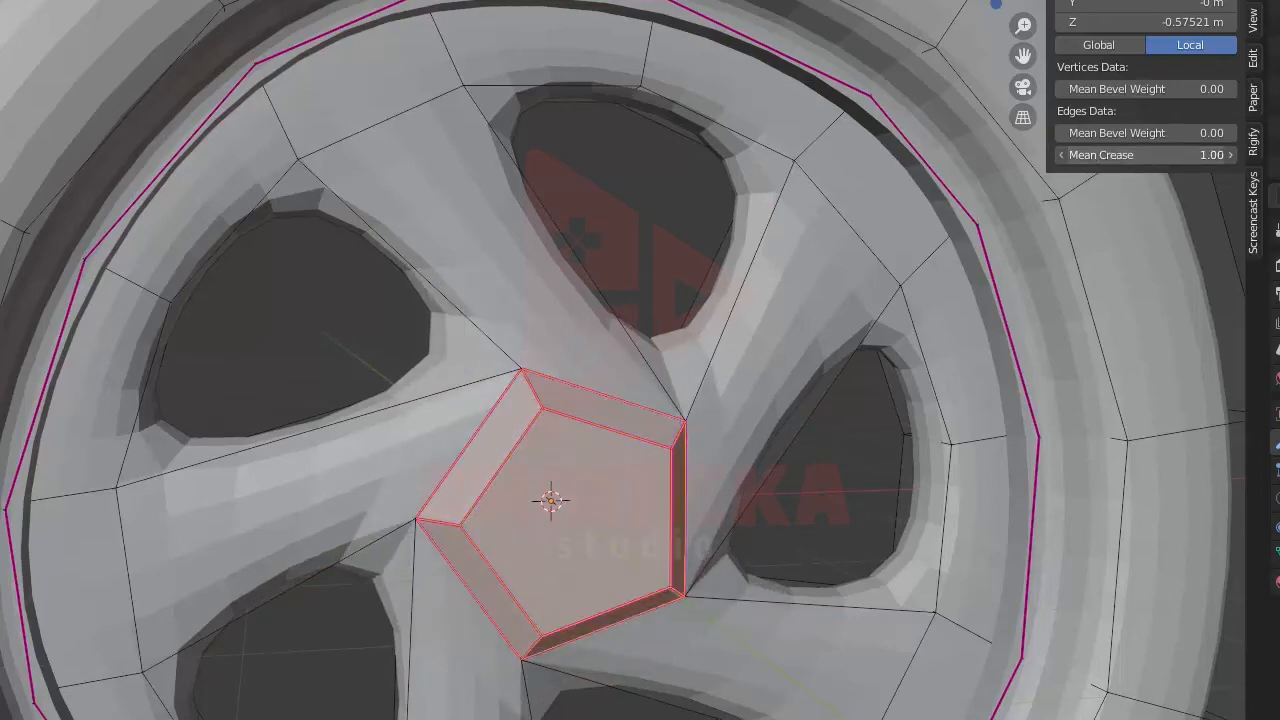
- Leave mesh editing and apply Shade Smooth to the whole wheel
scroll(800, 402, down, 3)
middle_drag(748, 425, 437, 490)
scroll(523, 514, up, 2)
scroll(436, 491, down, 2)
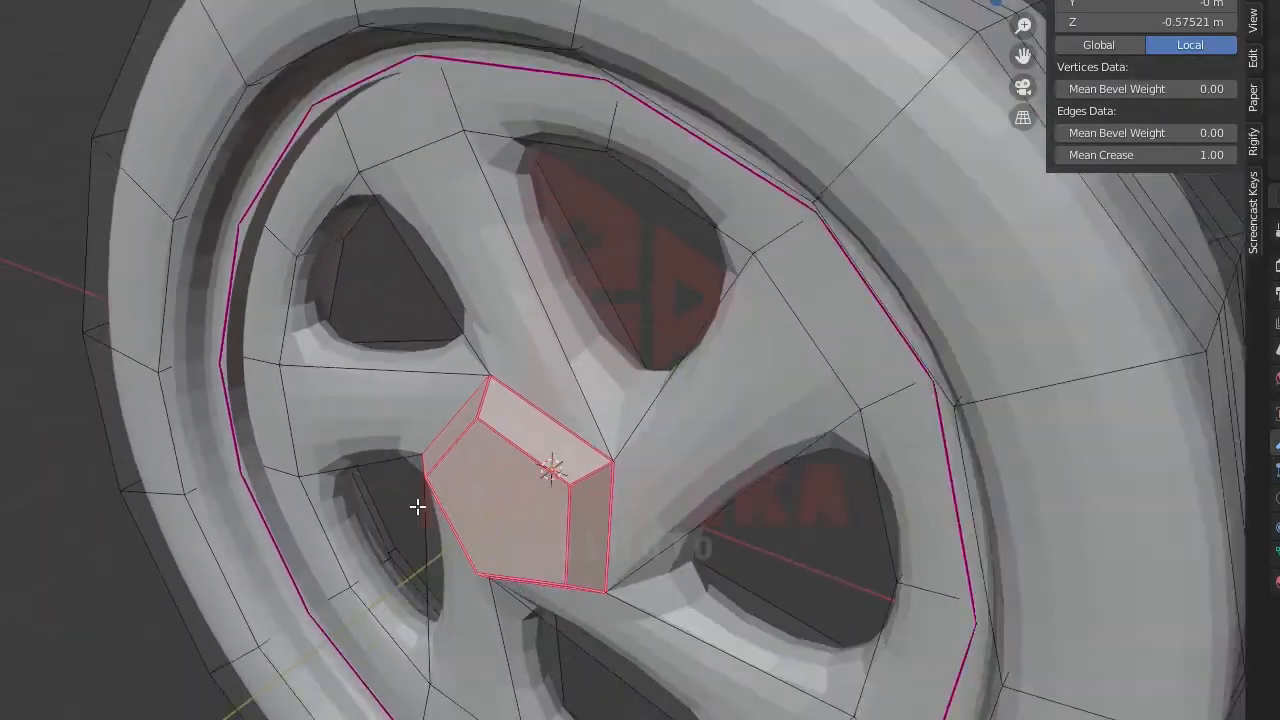
scroll(417, 506, down, 1)
key(Tab)
mouse_move(430, 328)
middle_down()
mouse_move(591, 281)
mouse_move(483, 315)
mouse_move(585, 303)
mouse_move(90, 280)
mouse_move(147, 259)
middle_up()
right_click(489, 314)
click(489, 314)
- Inspect the smooth-shaded wheel from afar and up close, checking the creased hub and the spoke openings
scroll(489, 314, down, 2)
scroll(150, 262, up, 1)
scroll(171, 273, down, 1)
scroll(372, 373, down, 1)
scroll(372, 373, up, 3)
scroll(374, 380, down, 3)
scroll(354, 423, up, 5)
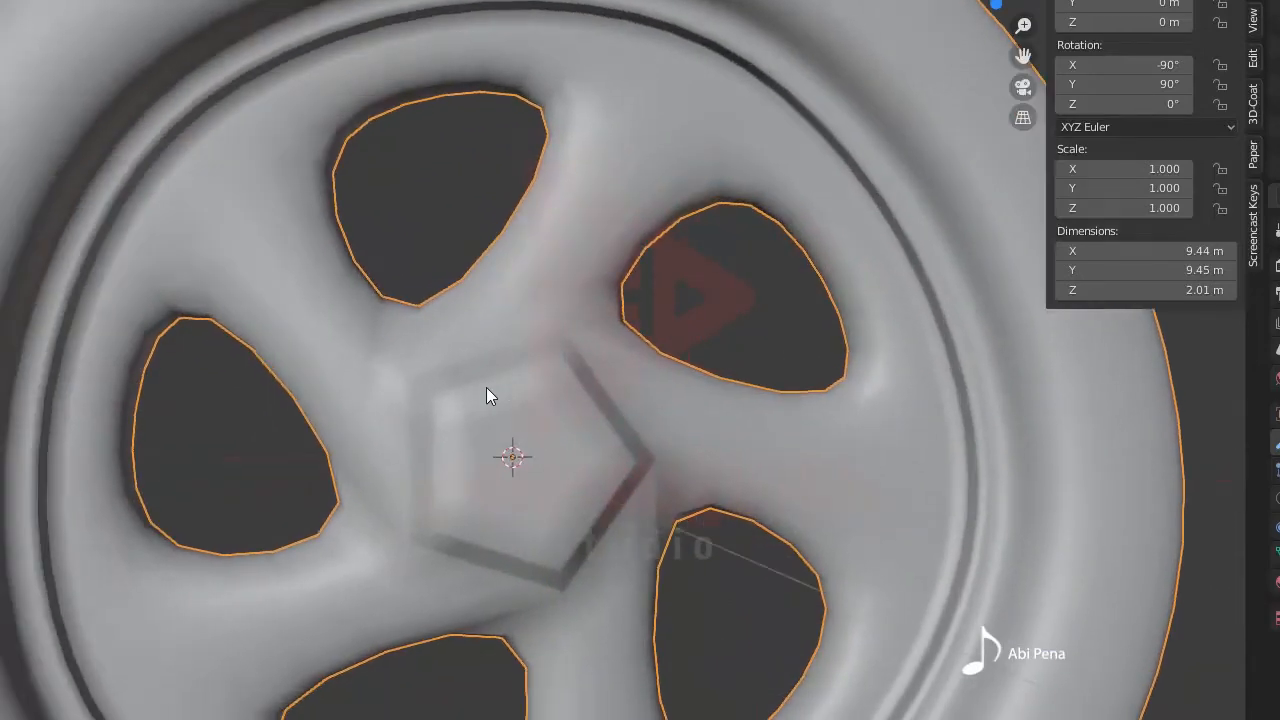
shift+middle_drag(486, 387, 437, 337)
- Return to mesh editing and try creasing a single edge at the outer corner of one spoke opening
key(Tab)
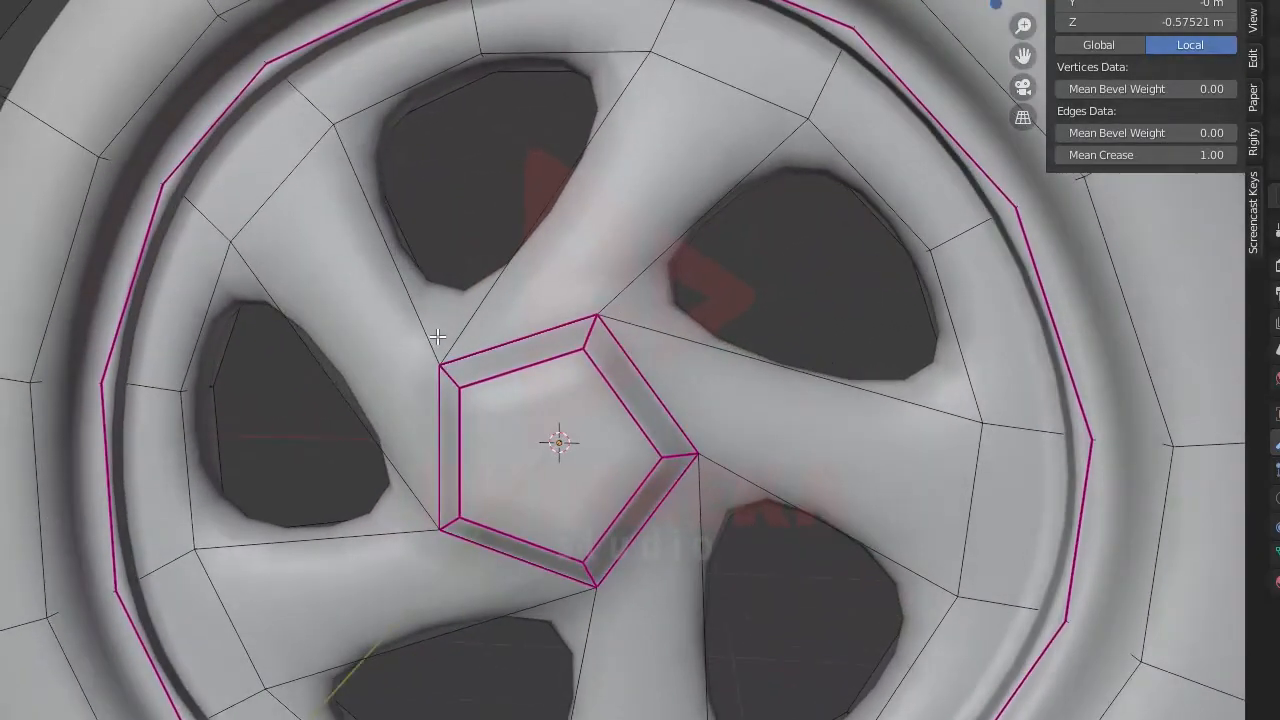
scroll(437, 337, down, 6)
shift+middle_drag(592, 289, 491, 252)
scroll(480, 363, up, 3)
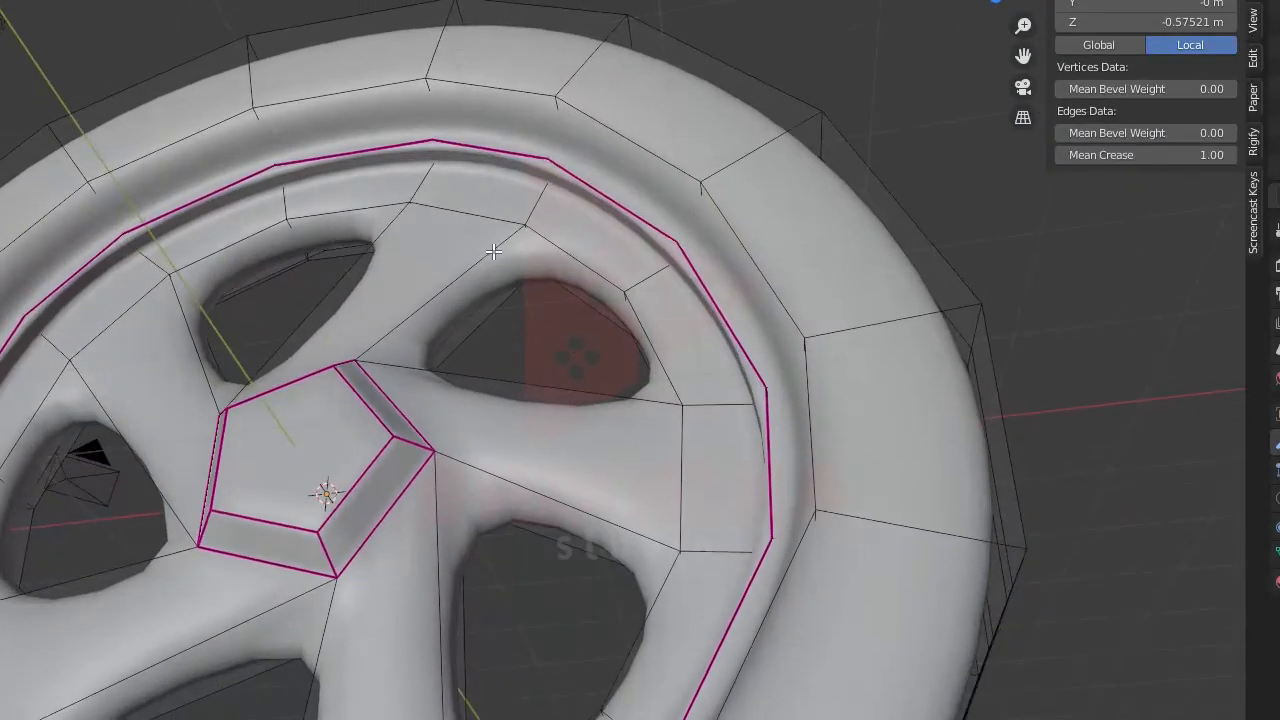
click(529, 249)
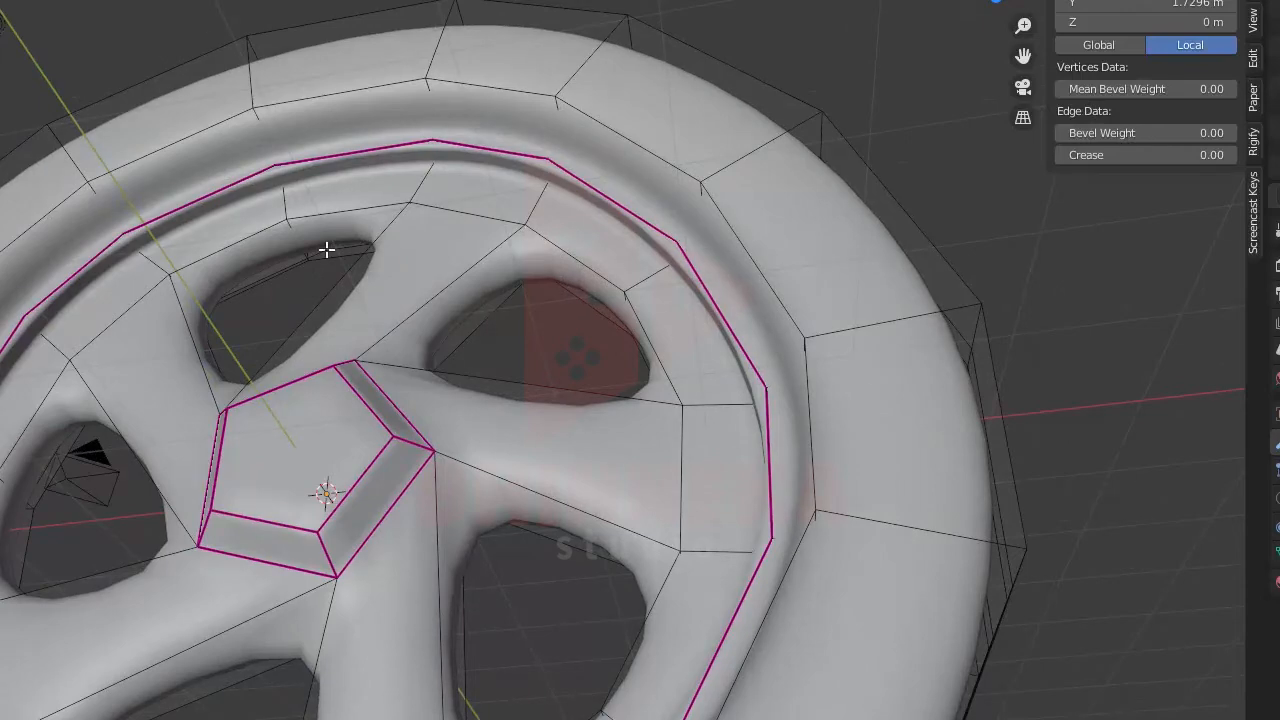
middle_drag(793, 297, 678, 497)
shift+click(648, 508)
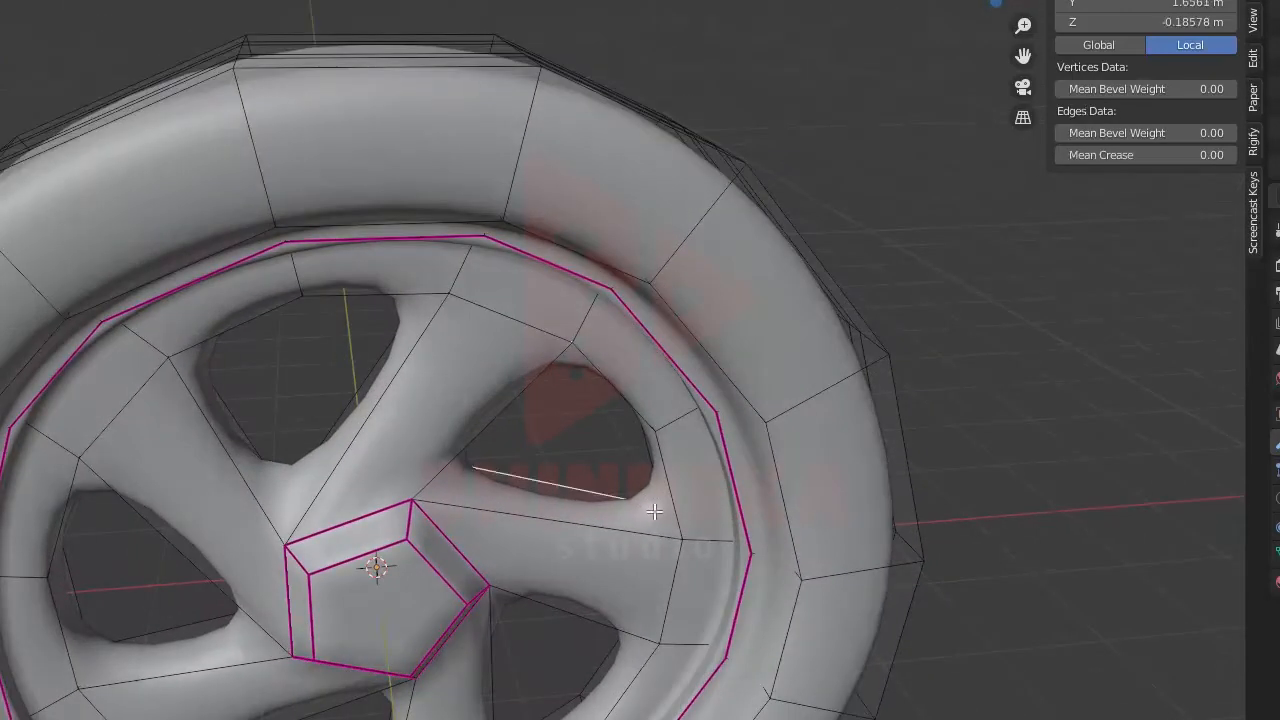
shift+click(601, 493)
middle_drag(603, 480, 537, 324)
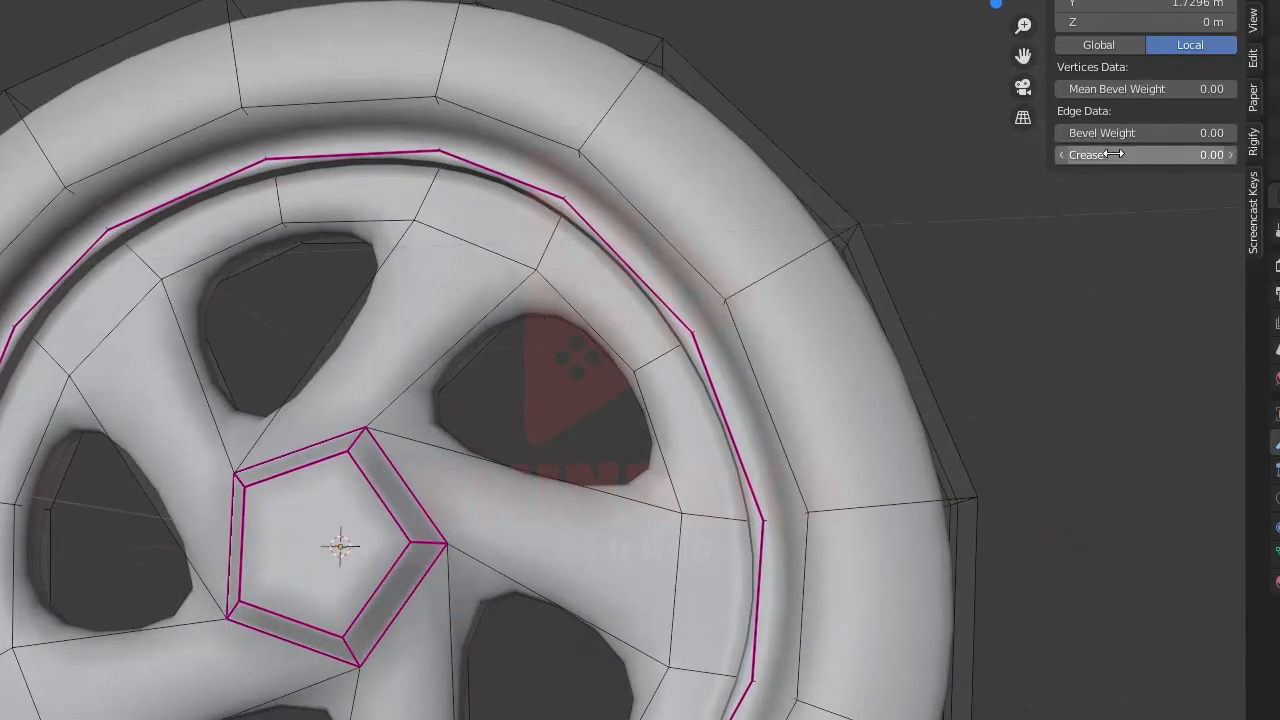
drag(1146, 155, 1230, 155)
middle_drag(478, 347, 325, 305)
key(ctrl+z)
- Try adding a loop cut across the rim beside a spoke, above one of the openings
scroll(511, 328, up, 2)
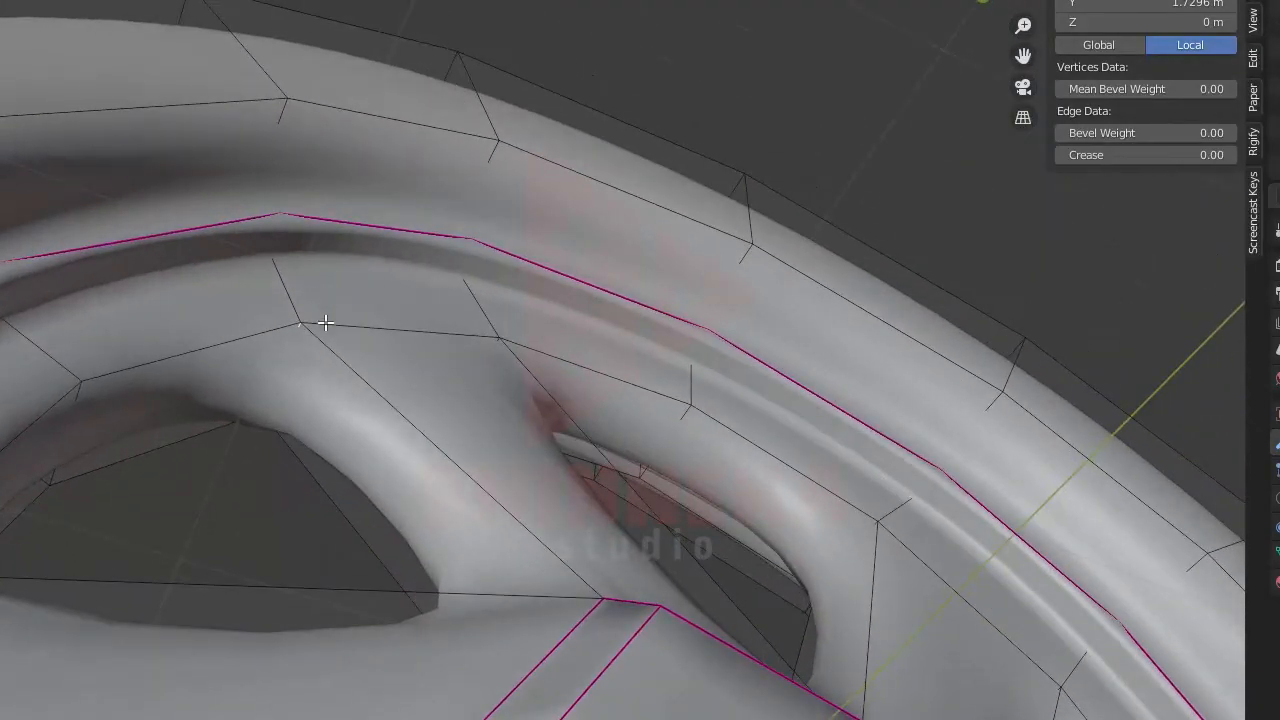
scroll(356, 405, down, 3)
middle_drag(356, 405, 279, 392)
scroll(311, 434, up, 2)
key(ctrl+r)
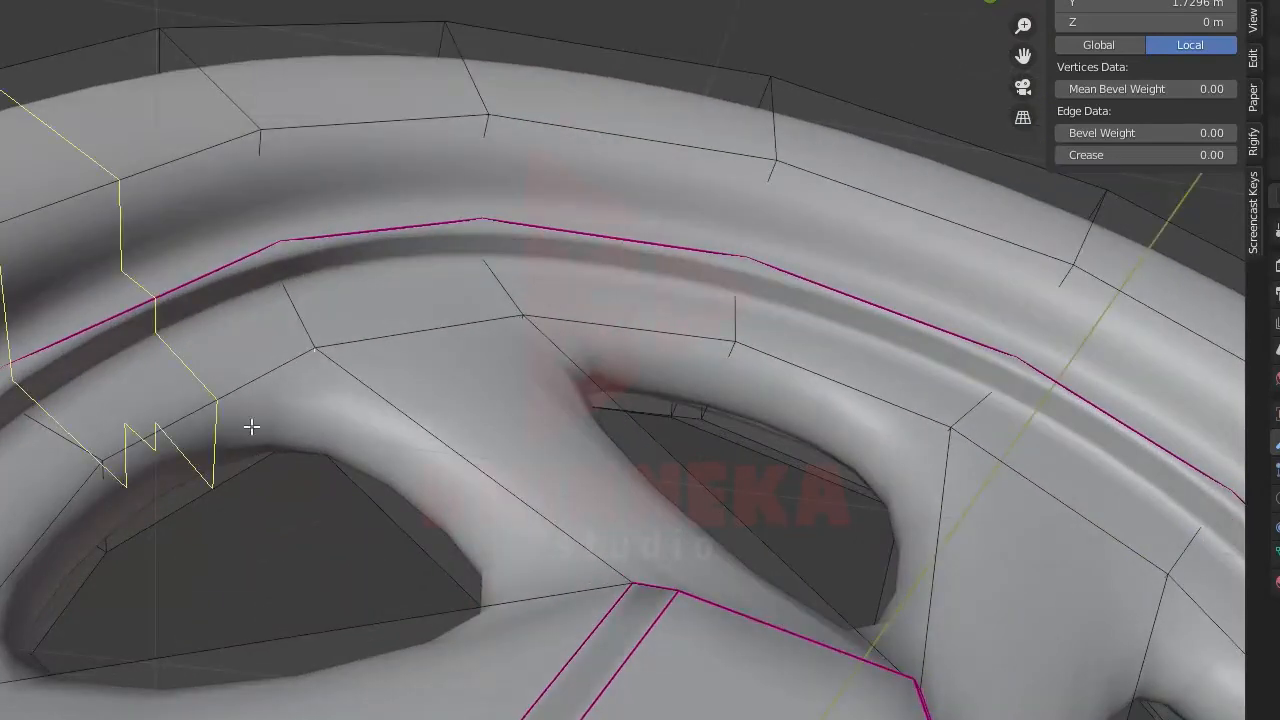
click(256, 422)
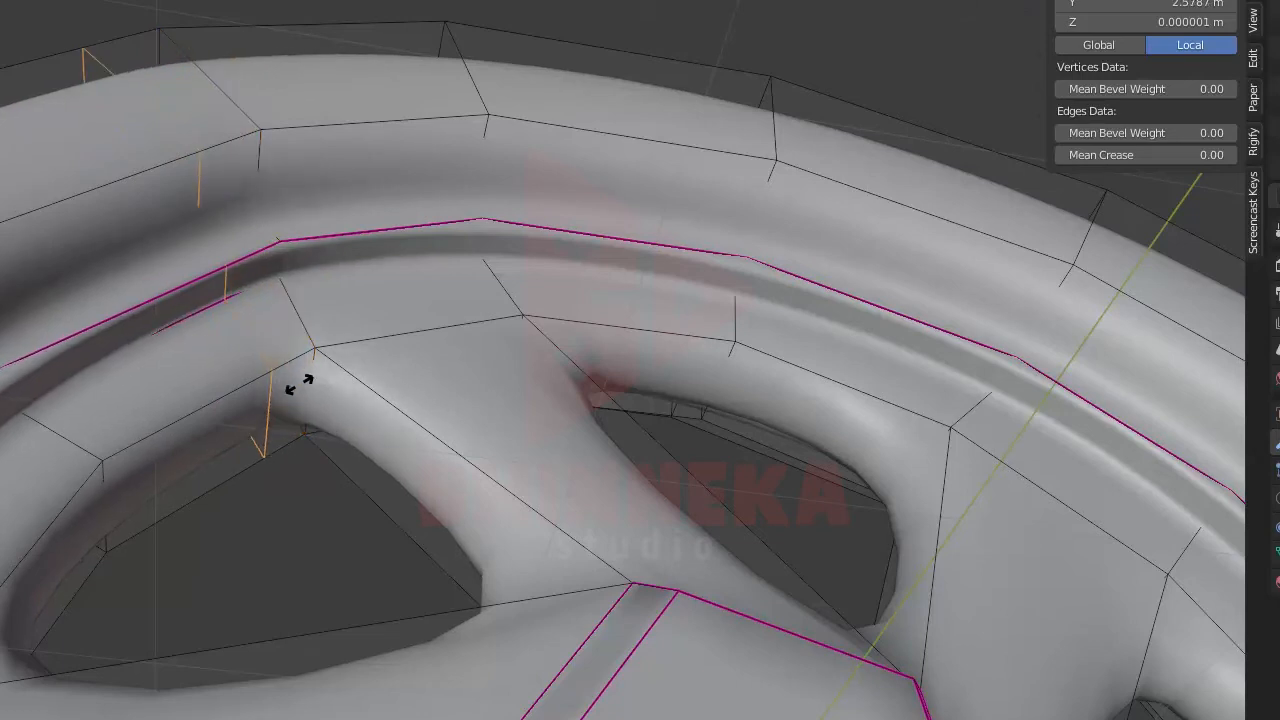
click(343, 357)
key(ctrl+z)
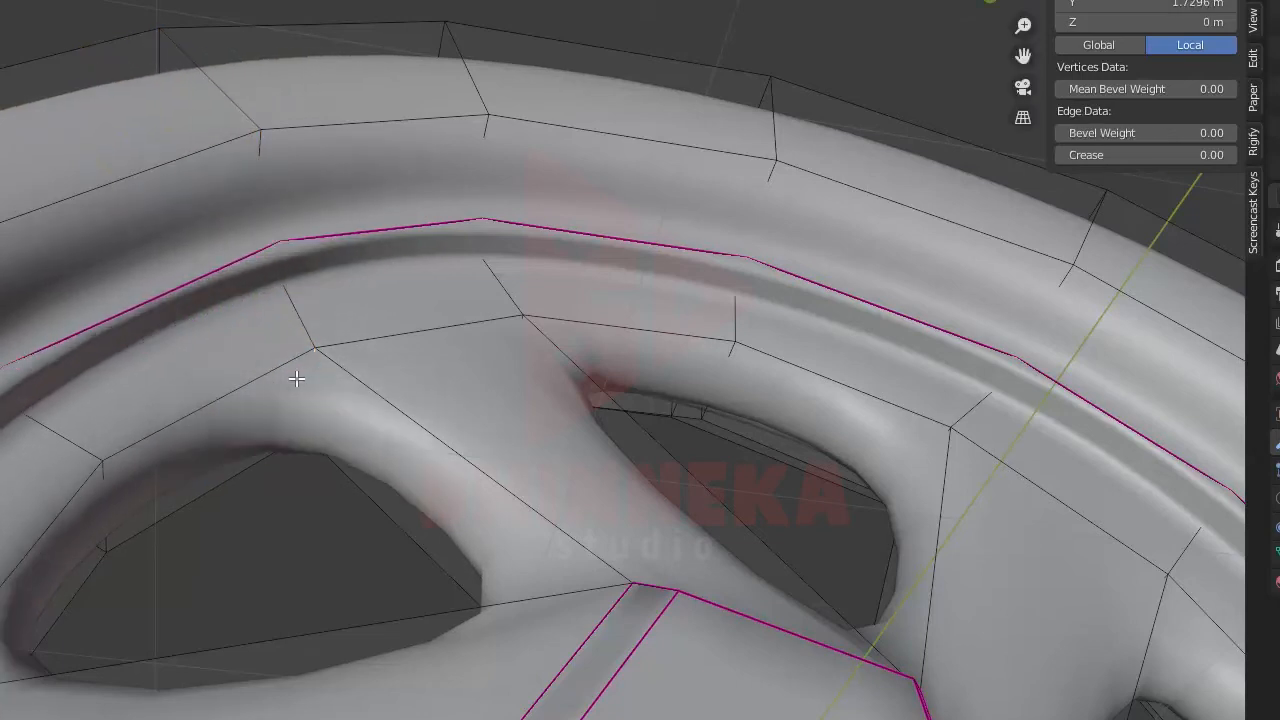
- Clear the selection, select the outer inside-wall faces of all five spoke openings, and subdivide them
middle_drag(296, 394, 284, 358)
scroll(249, 428, down, 2)
middle_drag(249, 428, 250, 488)
scroll(265, 472, down, 2)
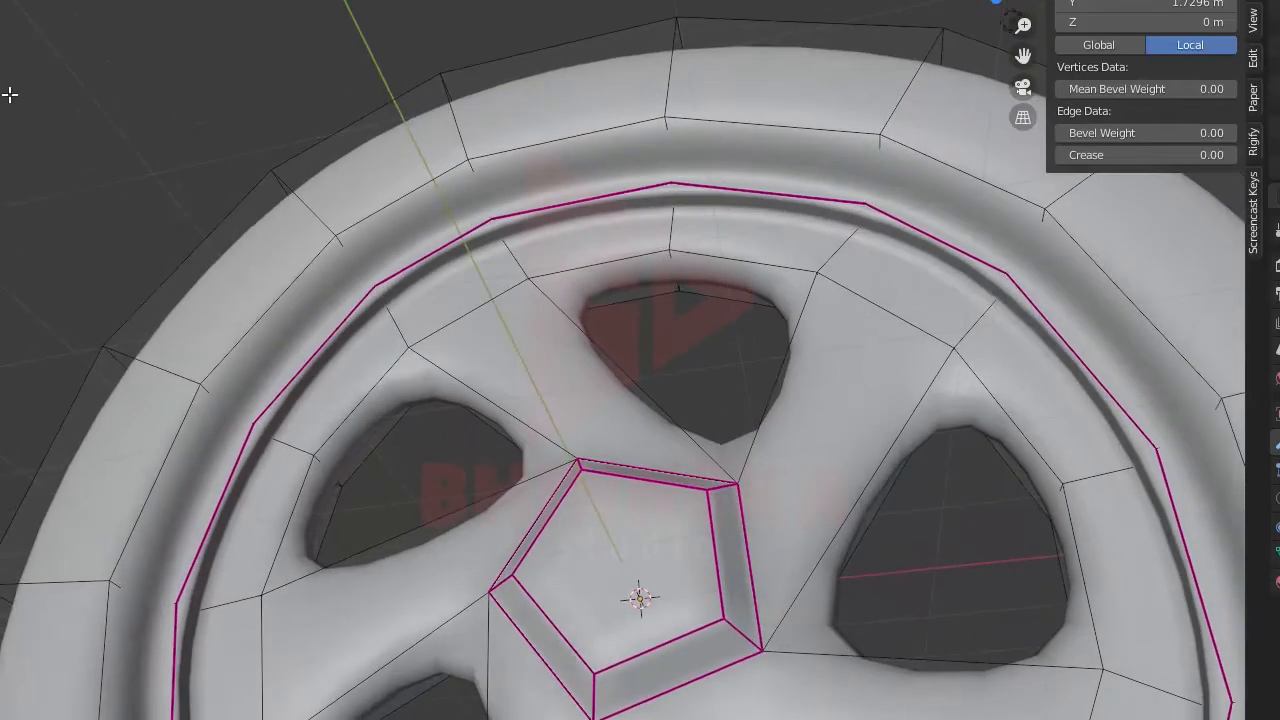
key(alt+a)
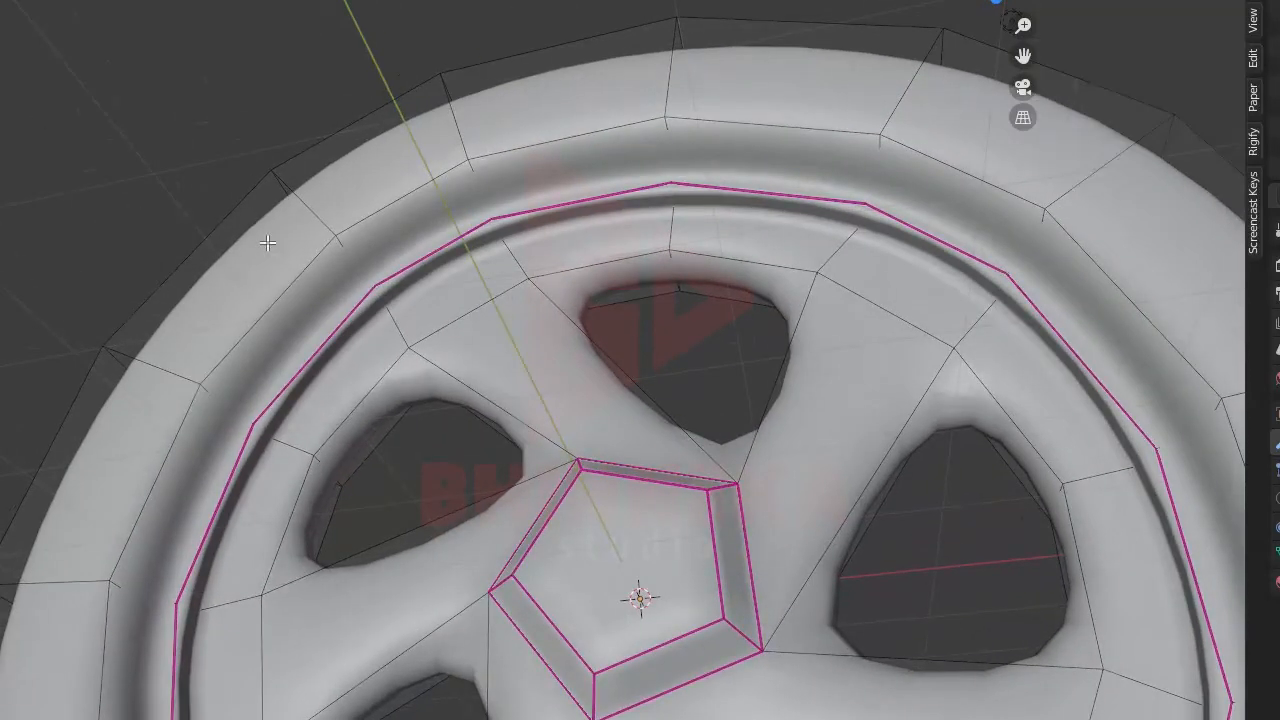
click(350, 452)
click(317, 489)
shift+click(371, 437)
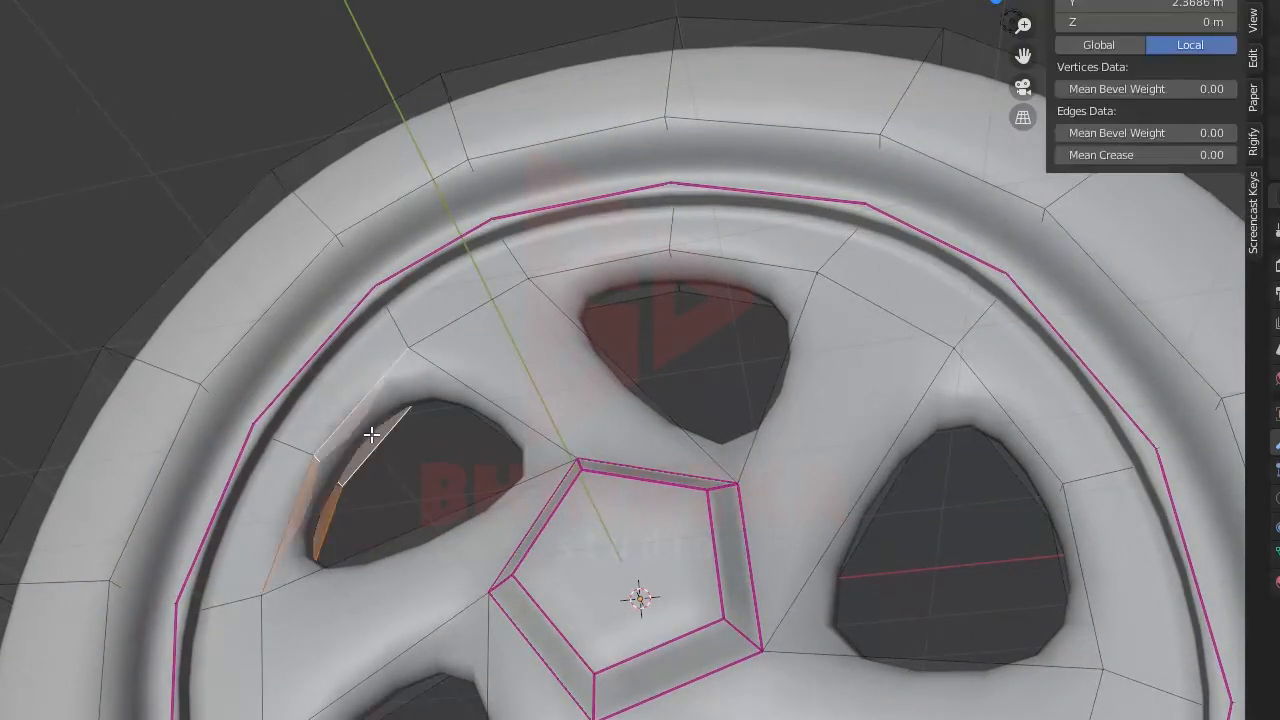
shift+click(626, 286)
shift+click(1060, 520)
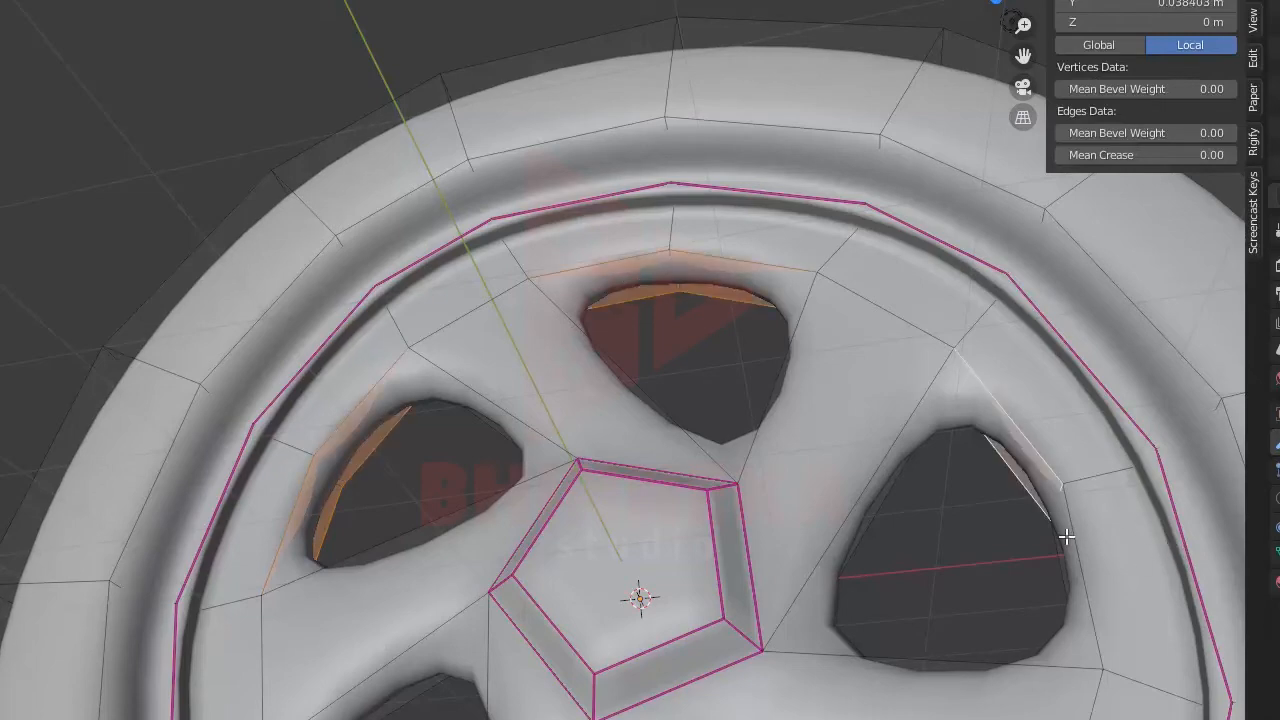
middle_drag(903, 620, 1005, 630)
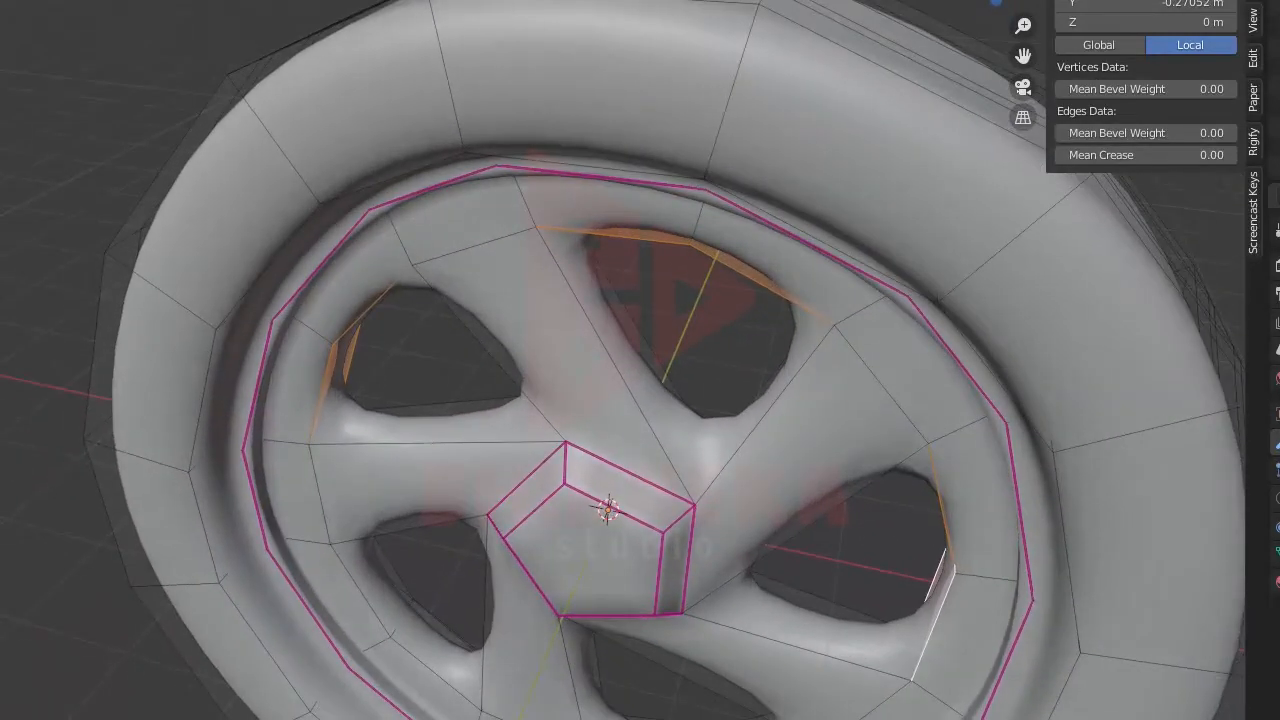
middle_drag(637, 96, 671, 712)
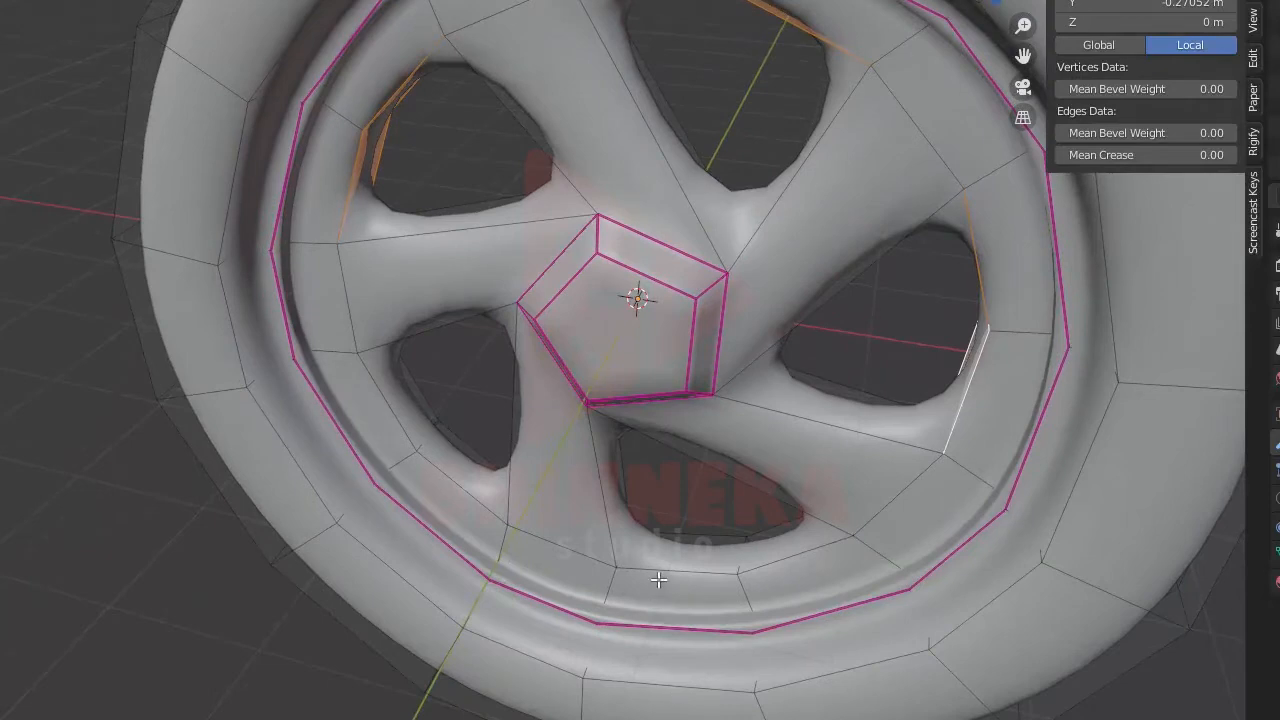
shift+click(697, 545)
shift+click(766, 543)
shift+click(472, 482)
shift+click(402, 413)
right_click(411, 403)
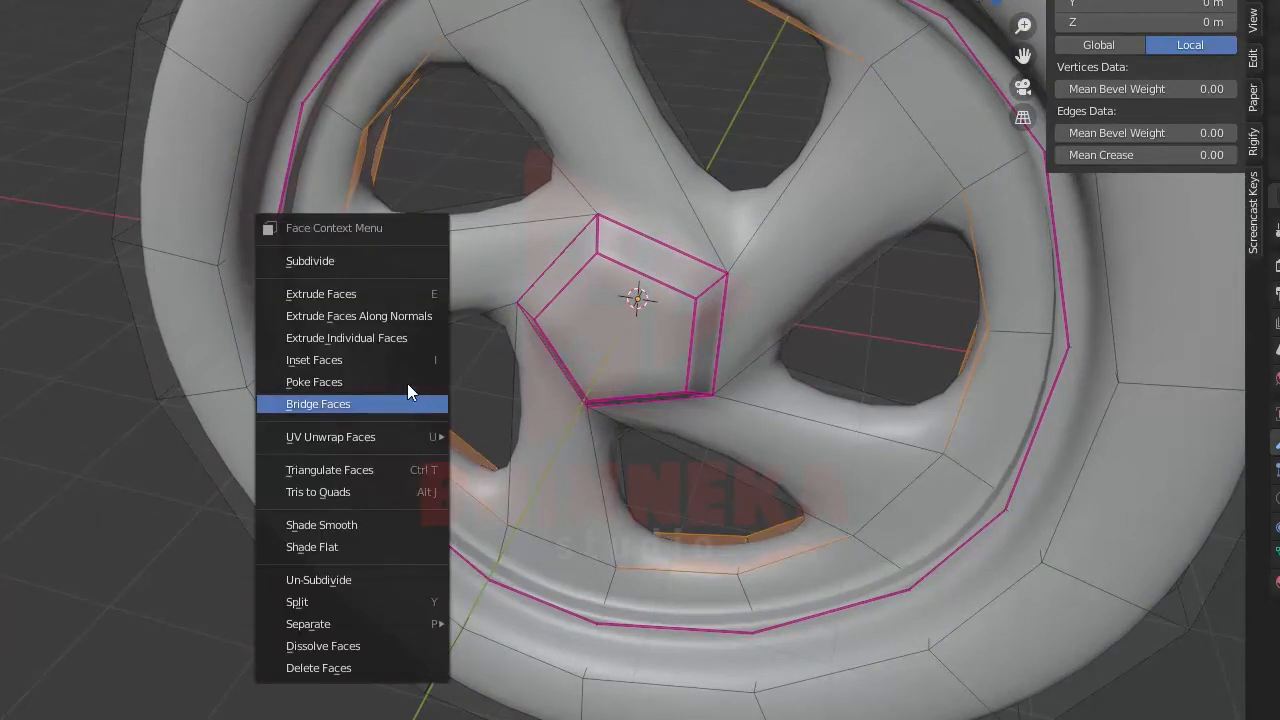
click(367, 263)
- Inspect the subdivided spoke openings from several angles, then view the whole wheel in Object Mode
middle_drag(603, 481, 692, 414)
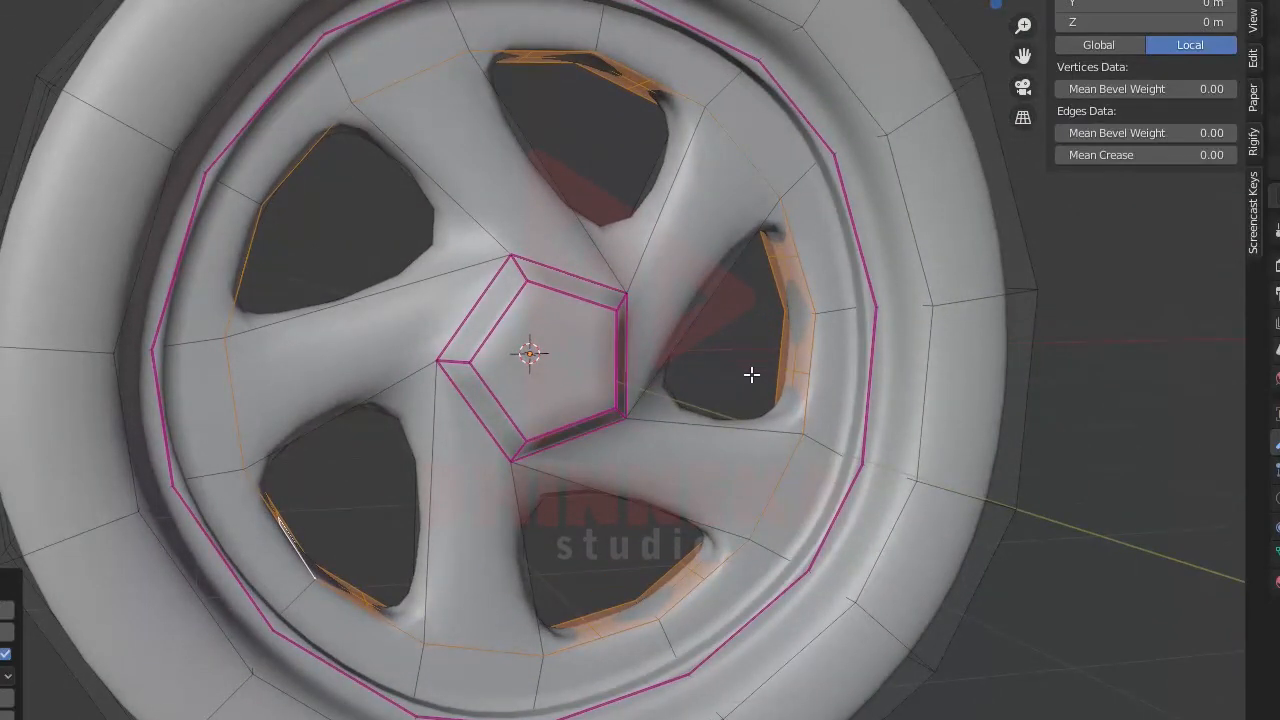
middle_drag(751, 374, 672, 498)
scroll(498, 458, down, 4)
middle_drag(606, 443, 152, 470)
key(Tab)
middle_drag(663, 486, 634, 453)
scroll(634, 453, down, 5)
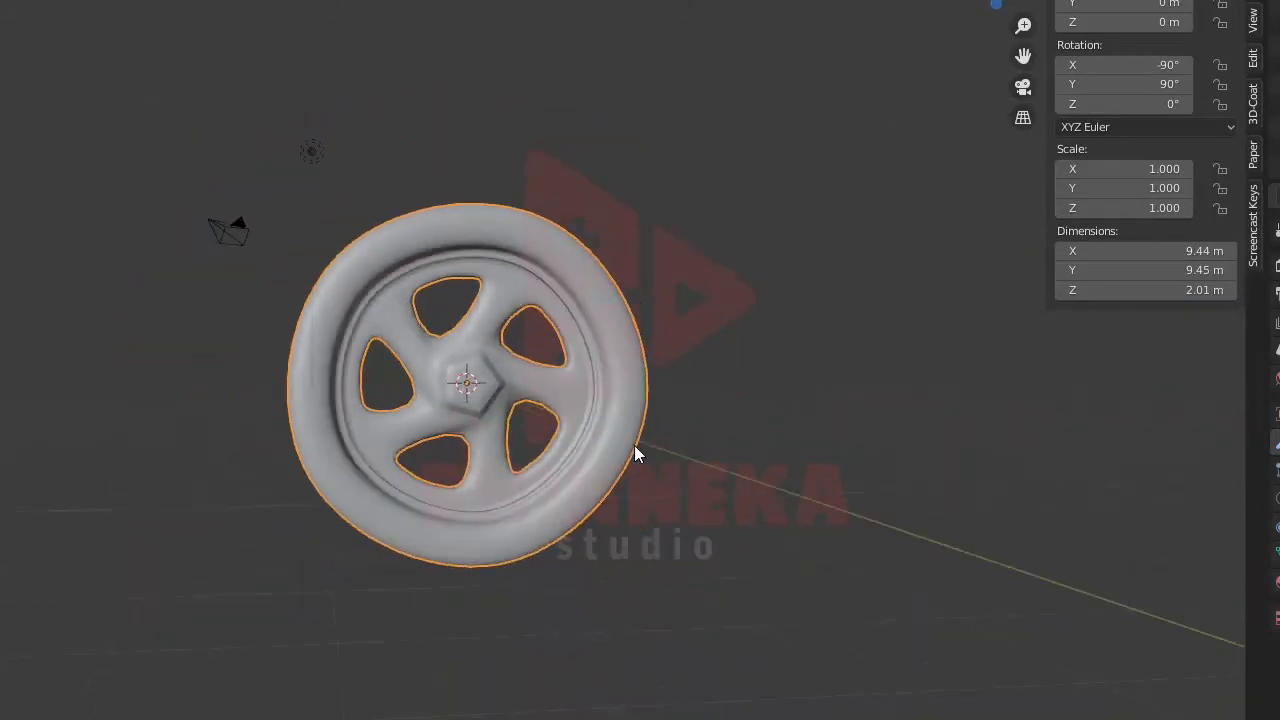
scroll(634, 453, down, 2)
scroll(634, 453, up, 3)
- Select the edge loops across the wheel's outer band and scale them outward, excluding the Y axis, until the wheel is about 10.1 m across
key(Tab)
middle_drag(629, 443, 441, 417)
scroll(441, 417, up, 3)
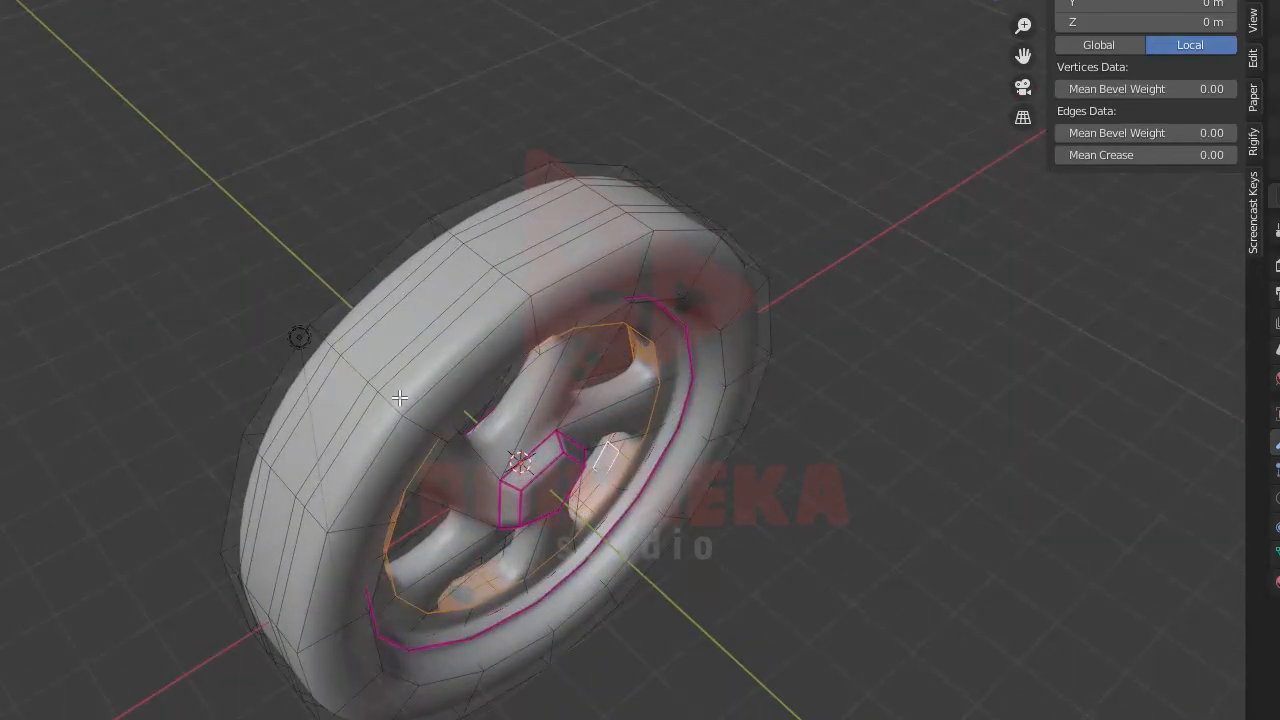
alt+click(391, 398)
alt+shift+click(377, 392)
alt+shift+click(358, 371)
alt+shift+click(338, 352)
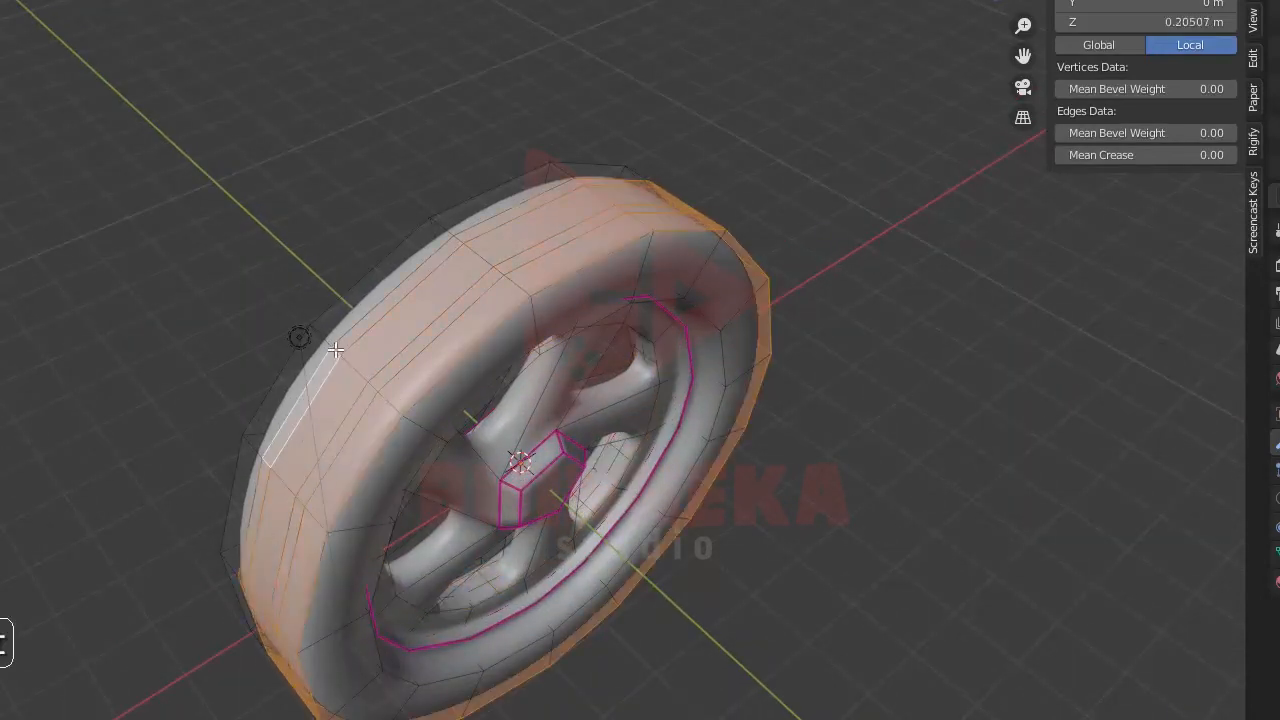
alt+shift+click(324, 339)
middle_drag(478, 408, 409, 366)
key(s)
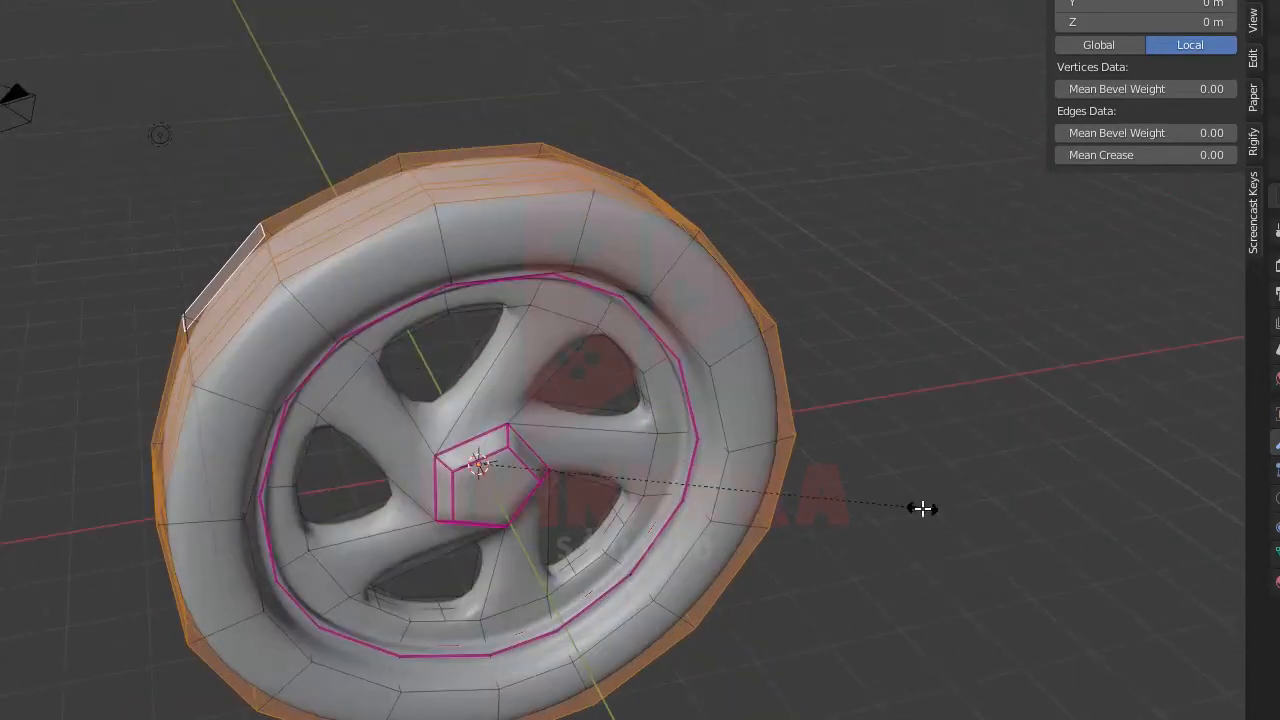
key(shift+y)
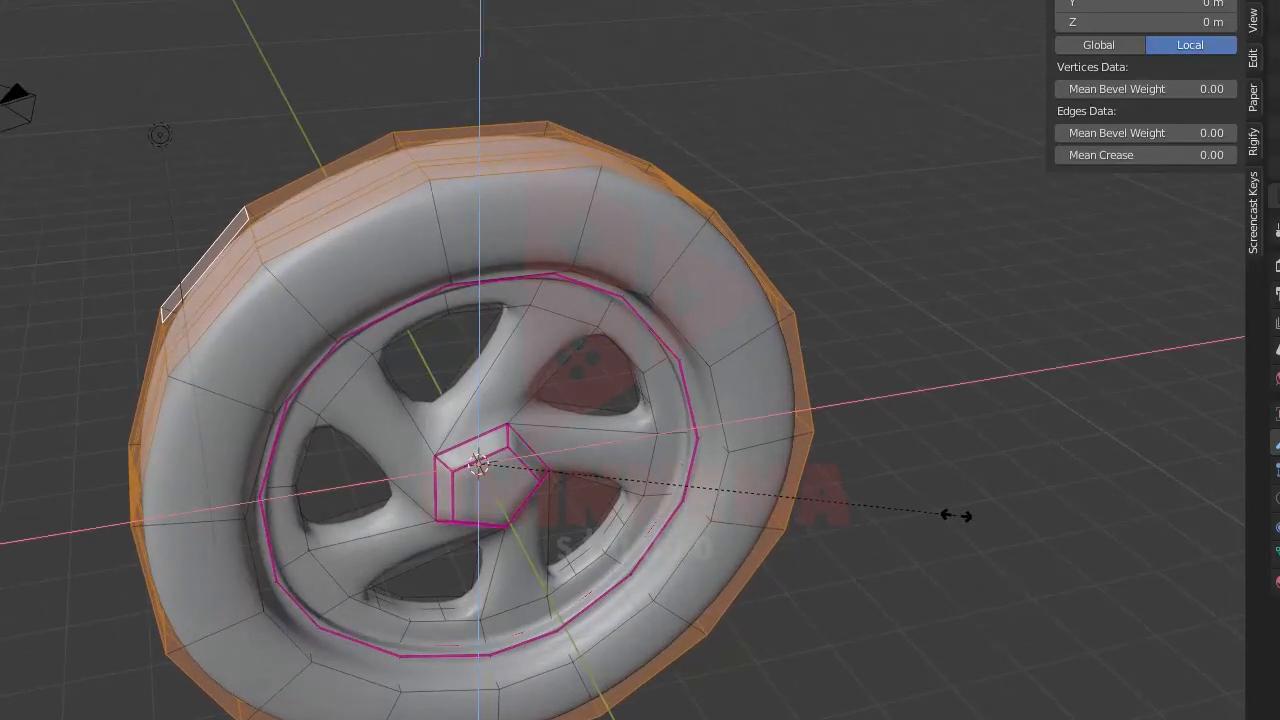
click(948, 518)
middle_drag(848, 515, 777, 471)
key(Tab)
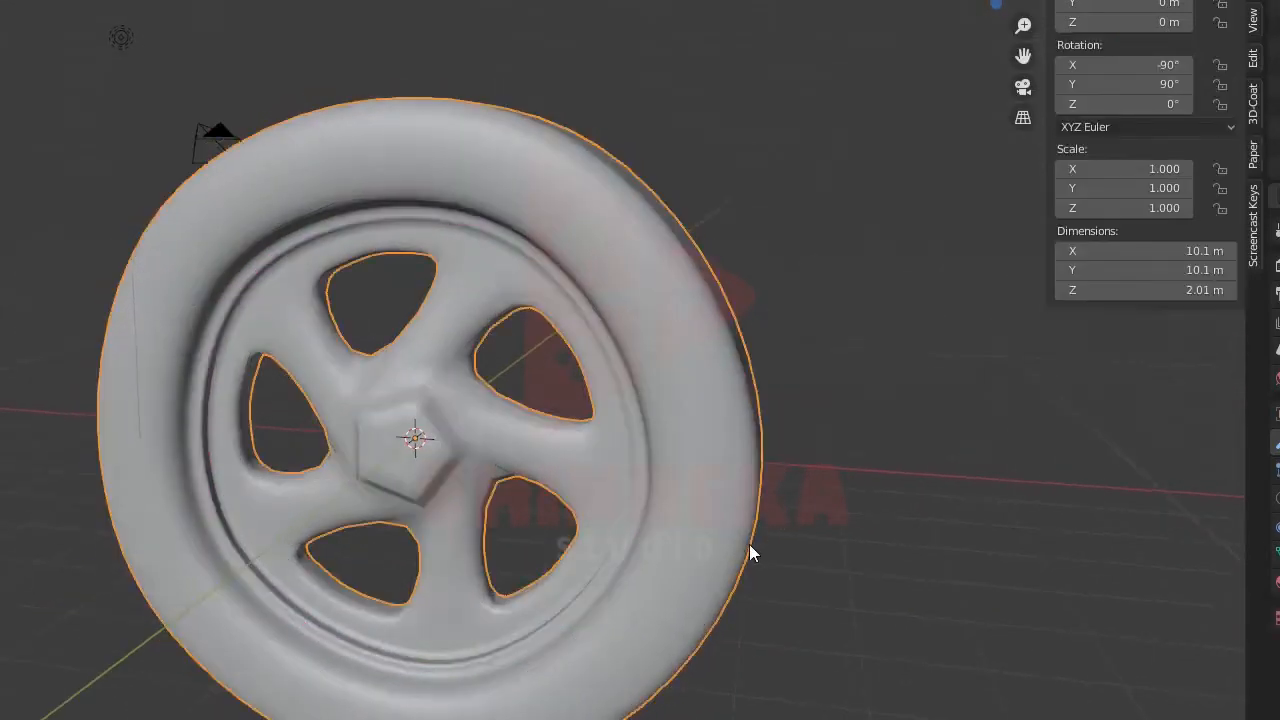
middle_drag(750, 546, 819, 493)
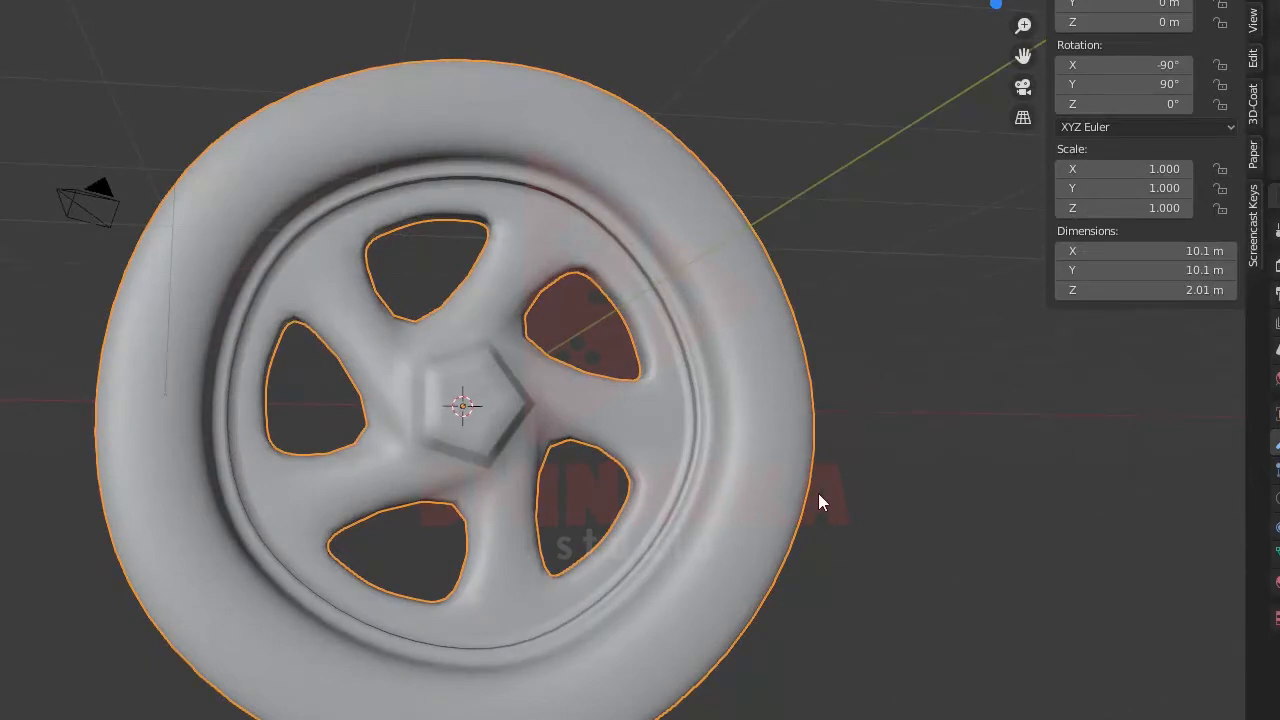
middle_drag(815, 493, 771, 510)
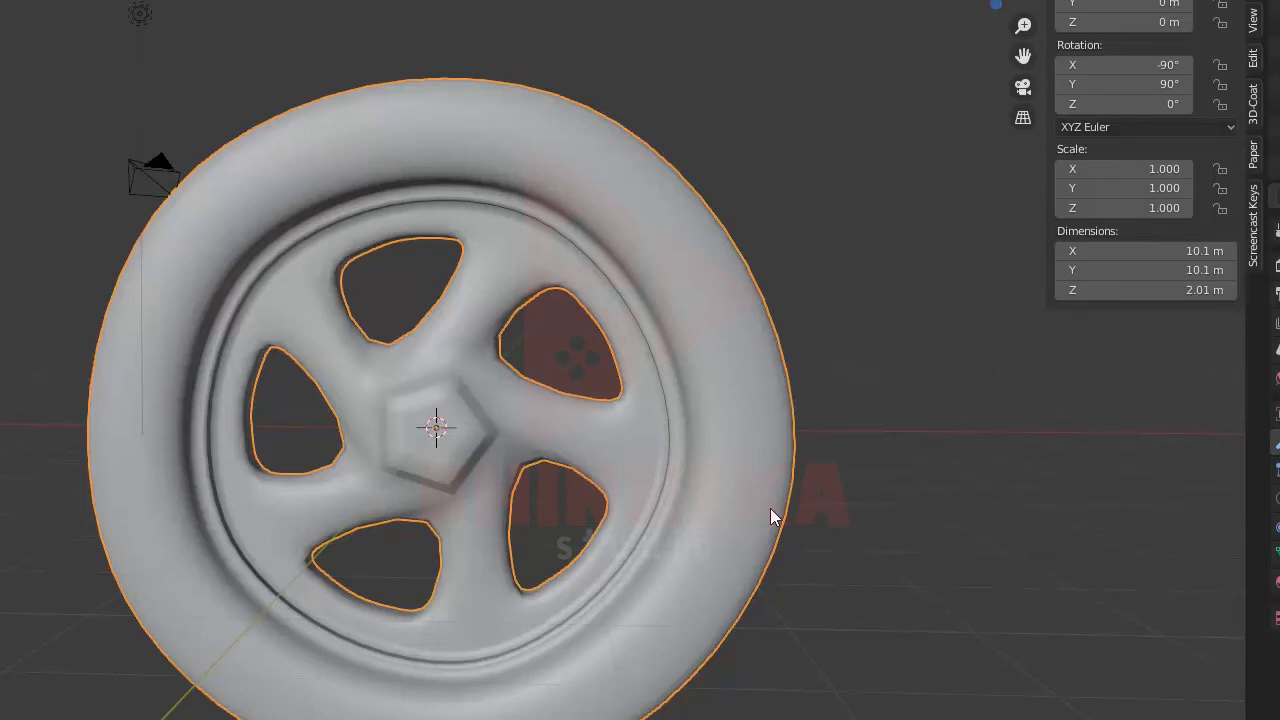
scroll(773, 511, down, 1)
scroll(586, 484, up, 1)
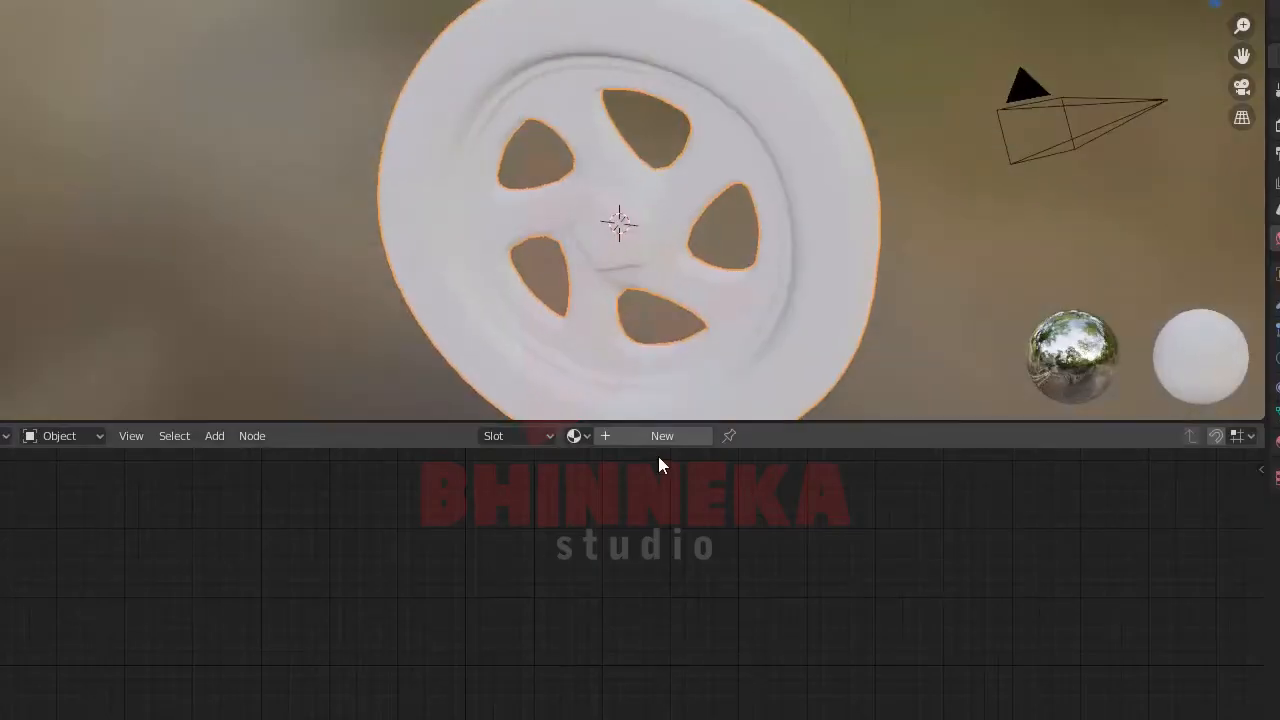
- Create a new material for the wheel and move its Principled BSDF node away from the Material Output
click(651, 436)
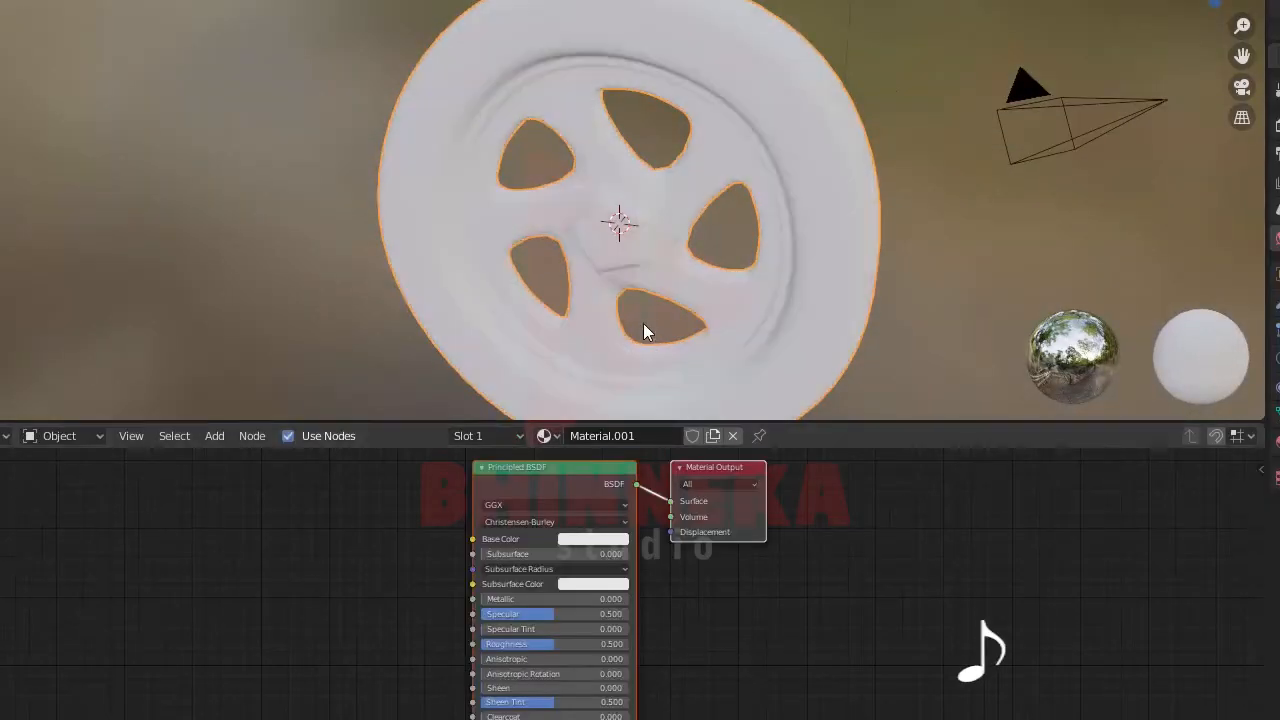
scroll(699, 256, up, 1)
scroll(699, 264, up, 2)
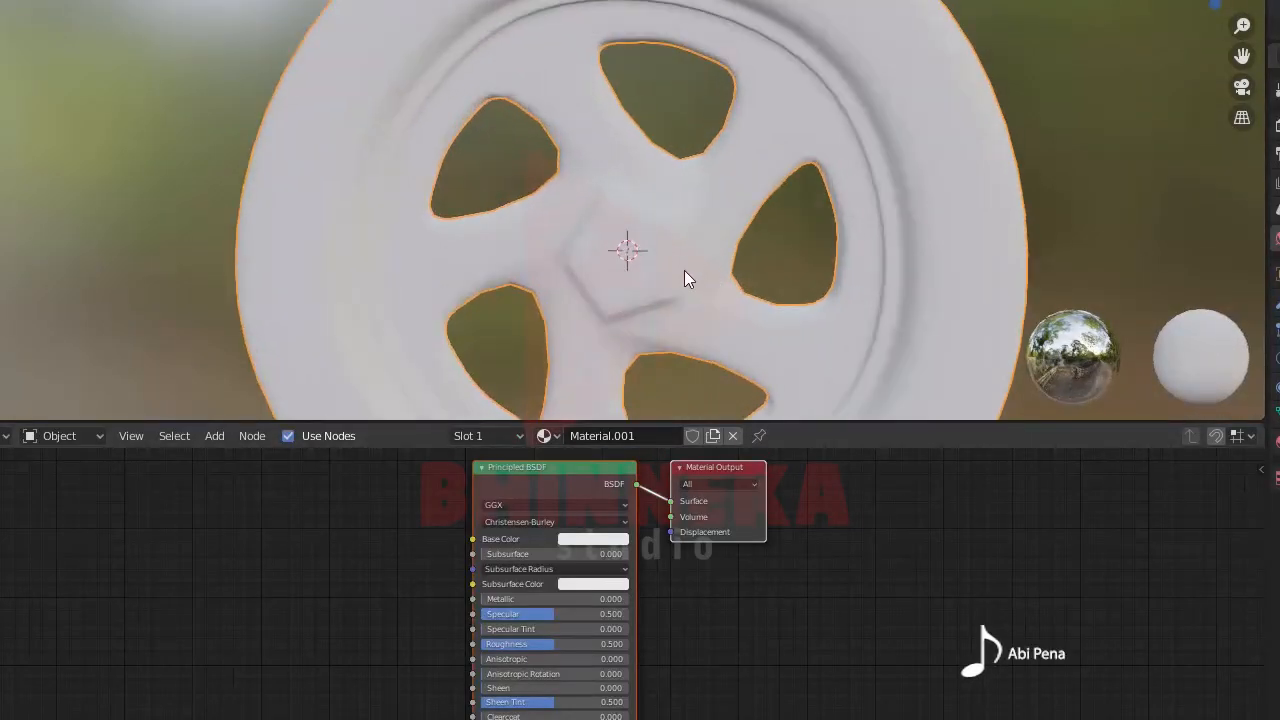
key(Tab)
key(Tab)
middle_drag(648, 572, 719, 702)
middle_drag(603, 516, 539, 566)
drag(484, 581, 329, 638)
- Add a Mix Shader node between the Principled BSDF and the Material Output
key(shift+a)
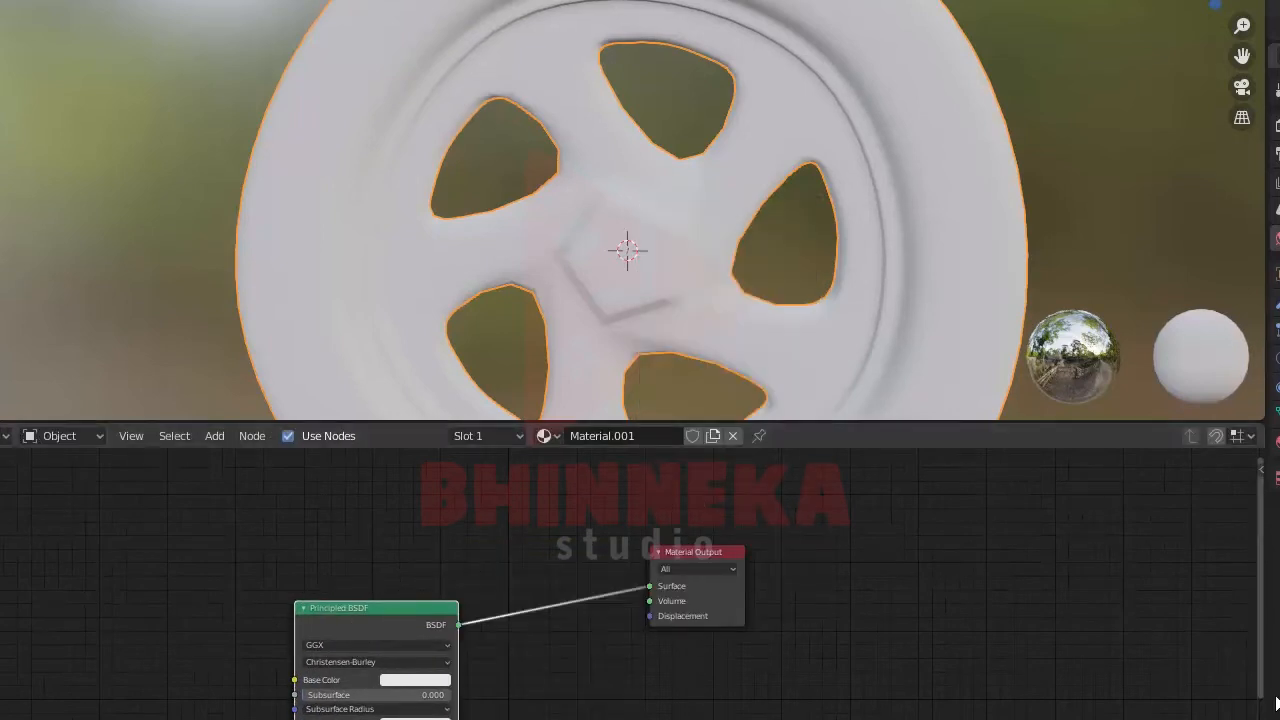
click(215, 437)
click(250, 458)
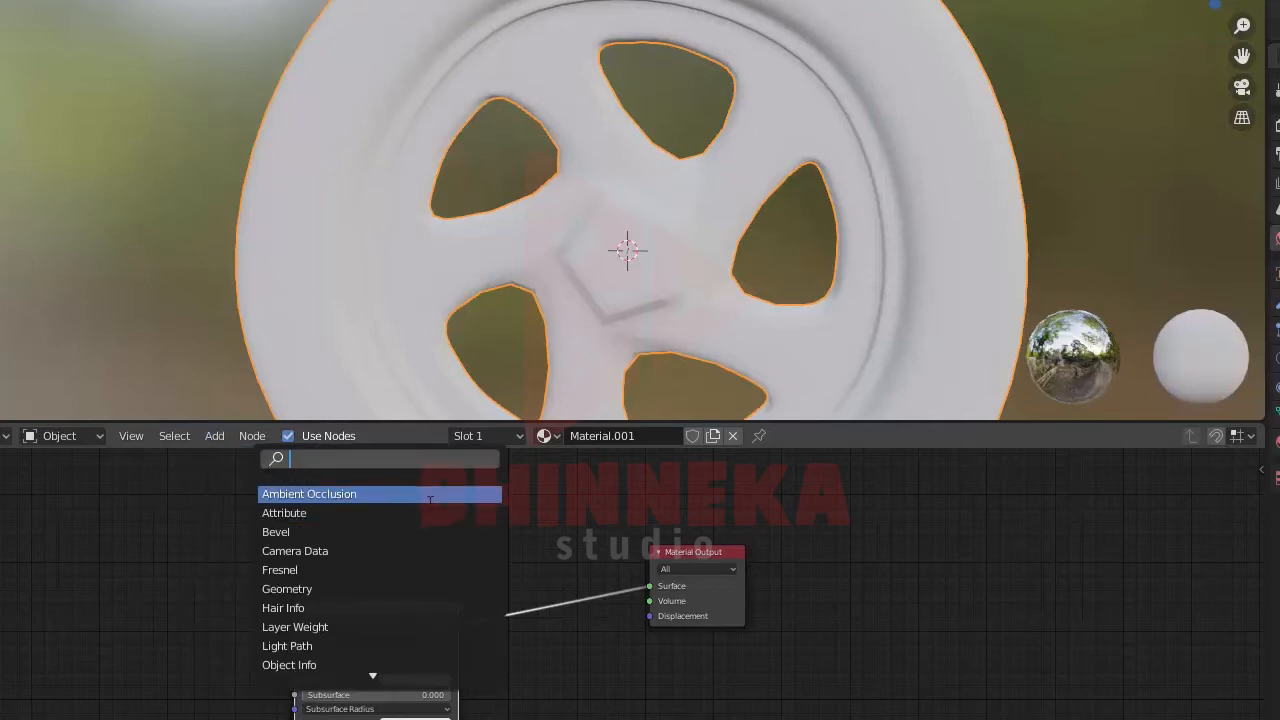
text(mi)
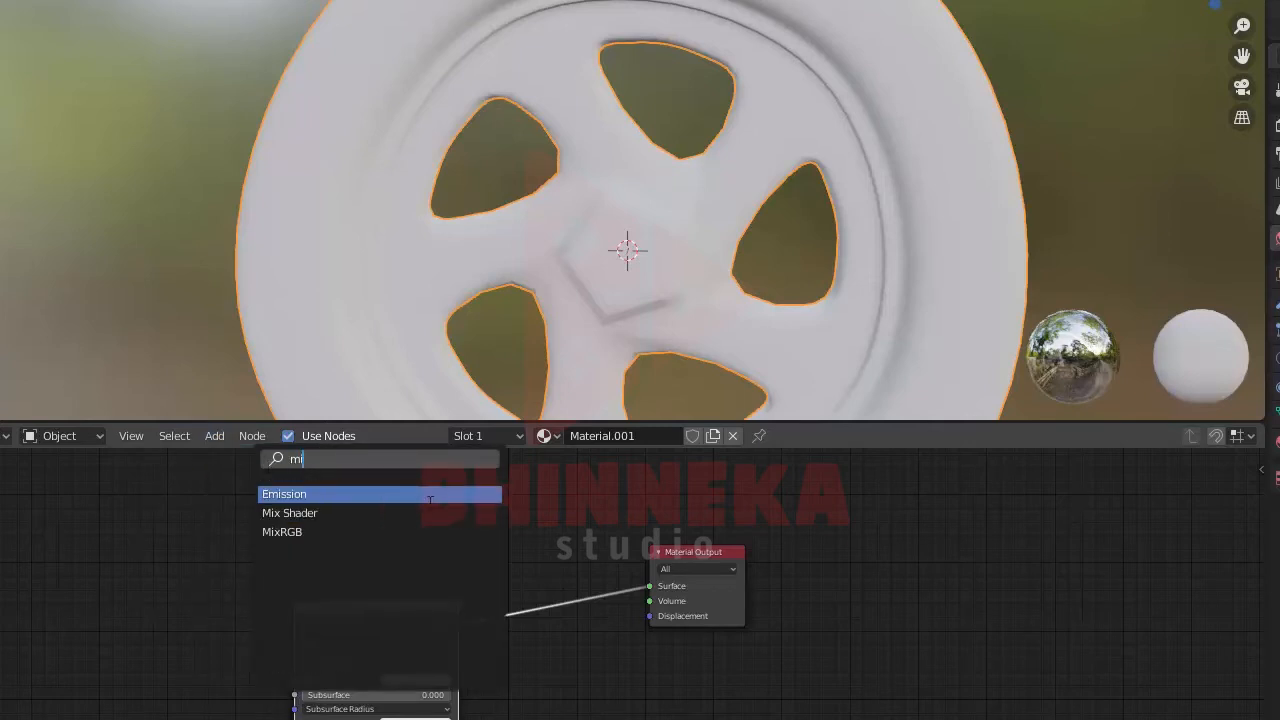
key(Down)
key(Return)
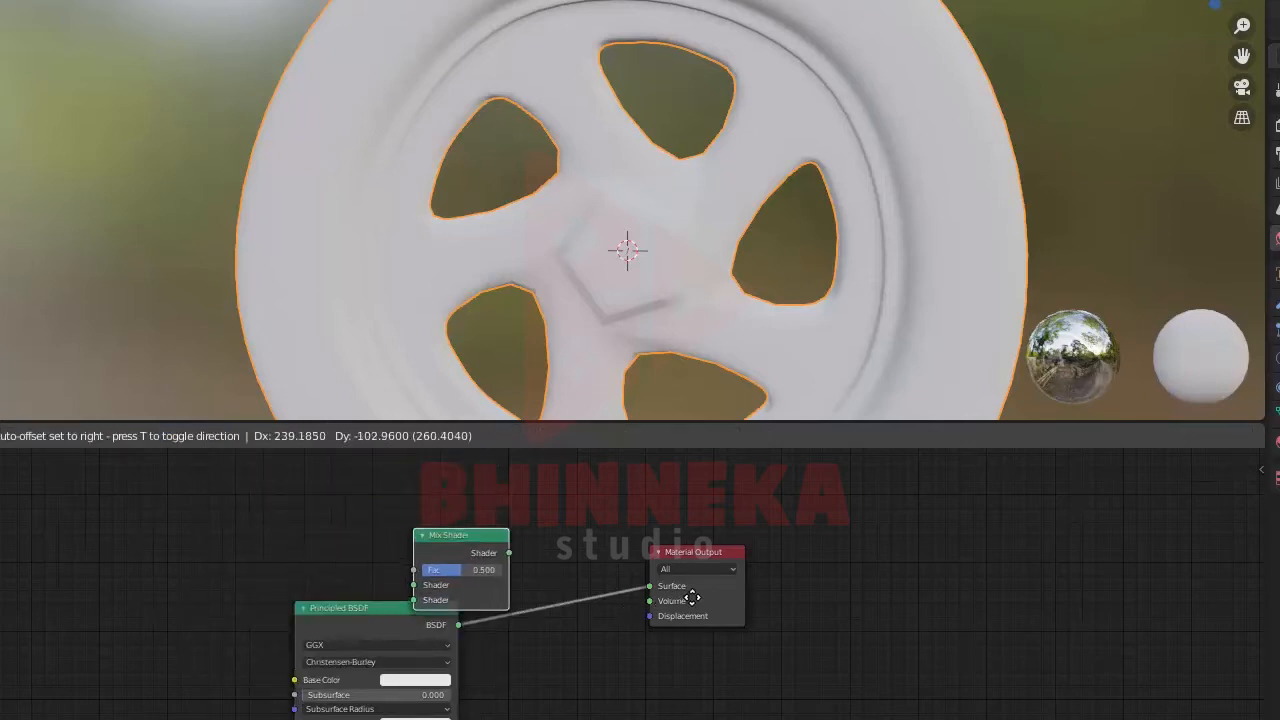
click(807, 597)
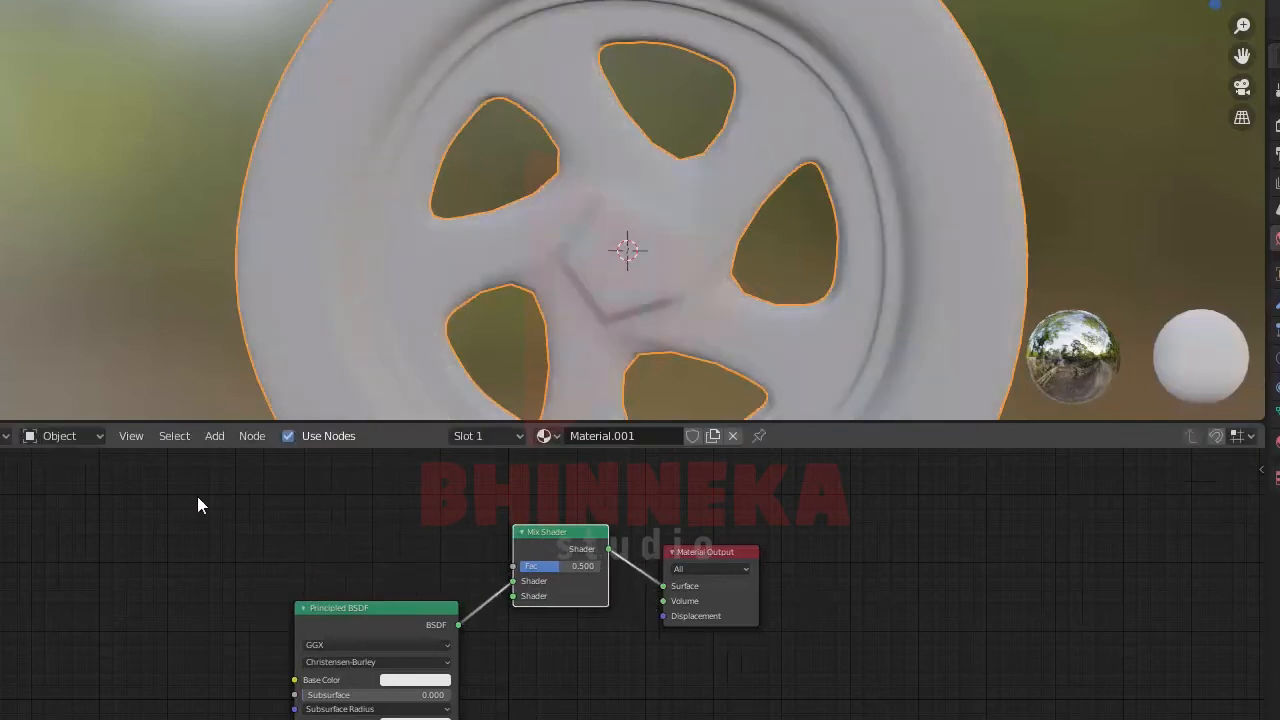
- Add a Glossy BSDF node and connect it to the second shader input of the Mix Shader
click(212, 437)
click(232, 465)
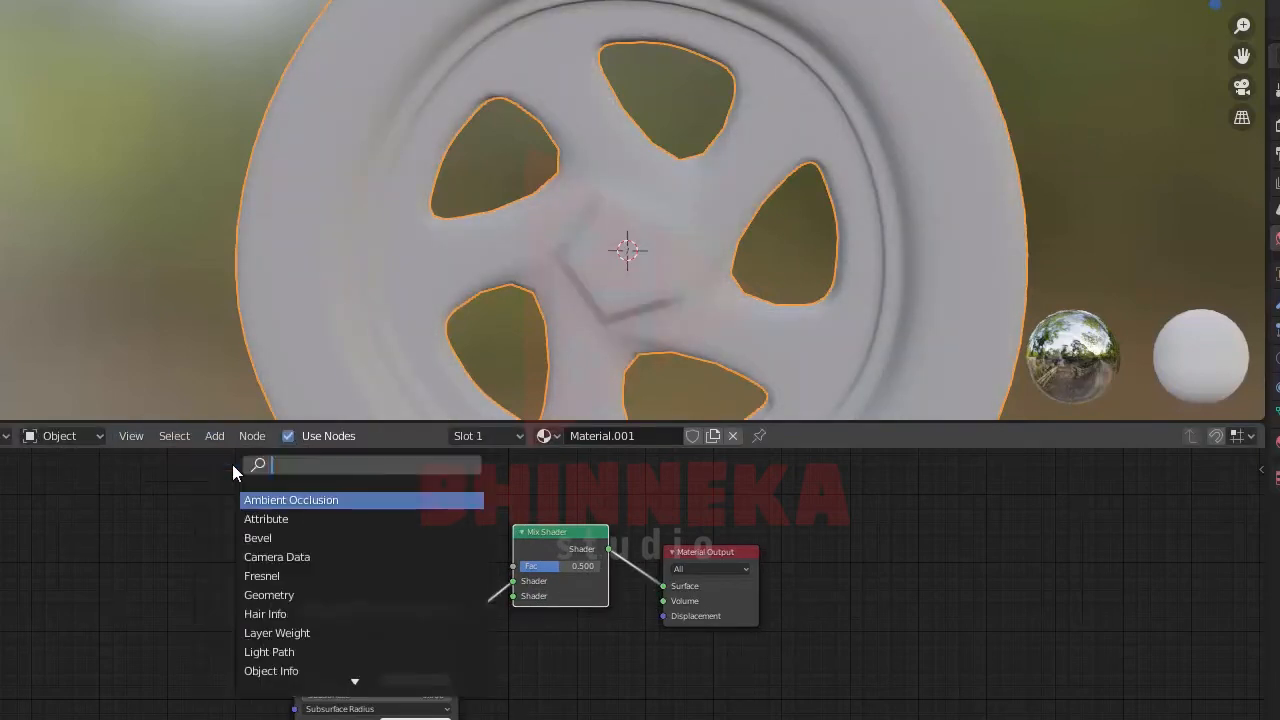
text(glo)
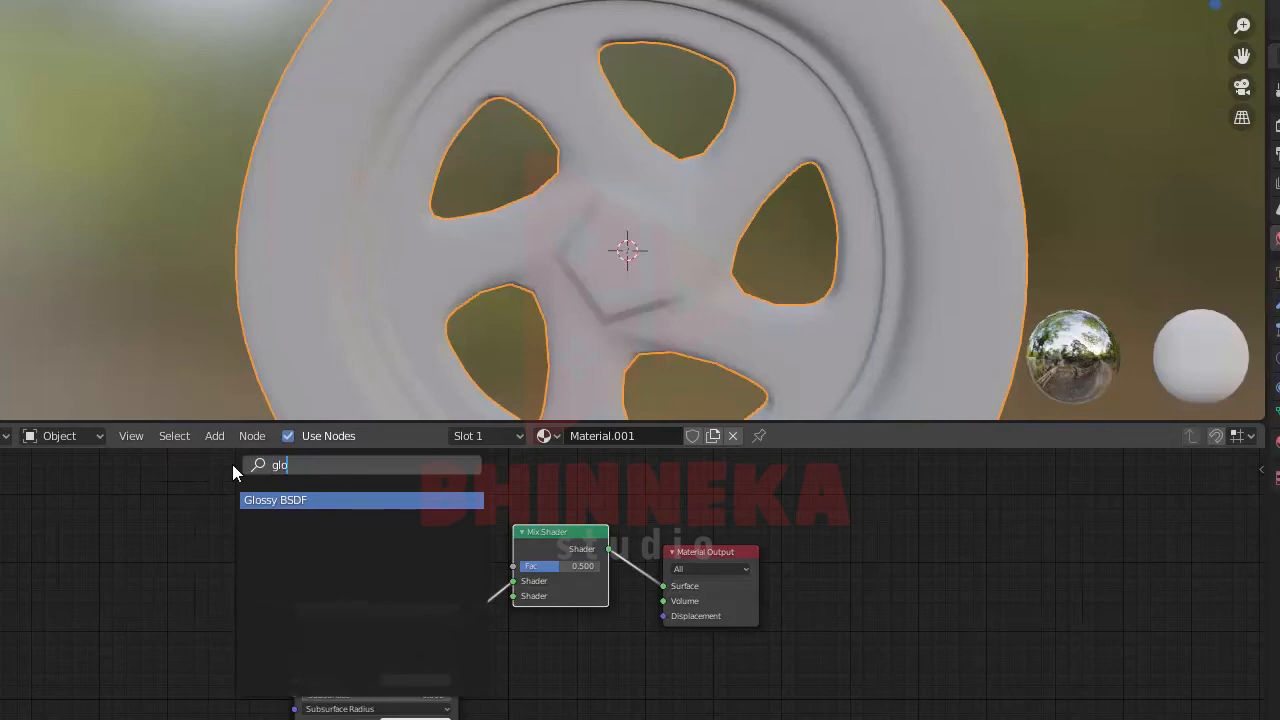
key(Return)
click(232, 464)
mouse_move(334, 488)
mouse_down()
mouse_move(405, 513)
mouse_move(514, 595)
mouse_up()
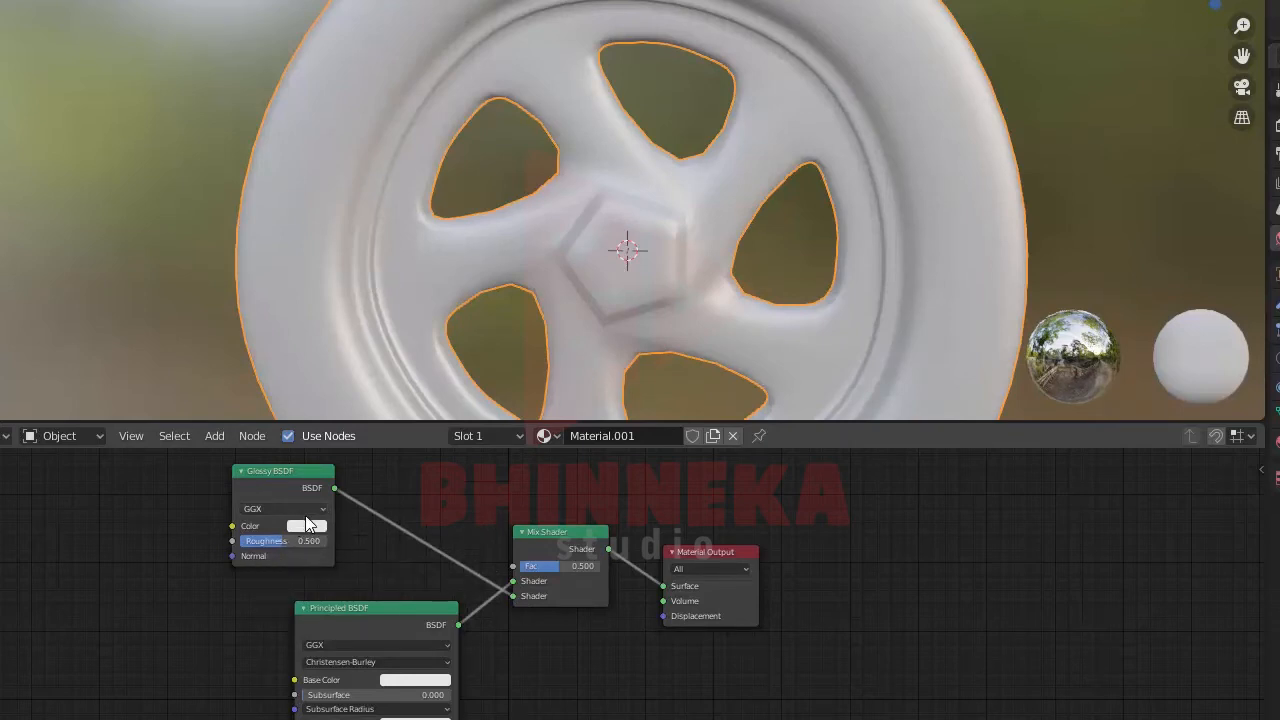
- Set the Glossy BSDF roughness to 0.423 and the Principled BSDF specular to 1.000, and raise the Principled roughness
mouse_move(279, 542)
mouse_down()
mouse_move(305, 541)
mouse_move(256, 541)
mouse_move(276, 541)
mouse_up()
middle_drag(408, 640, 423, 557)
drag(366, 672, 443, 672)
middle_drag(461, 700, 481, 660)
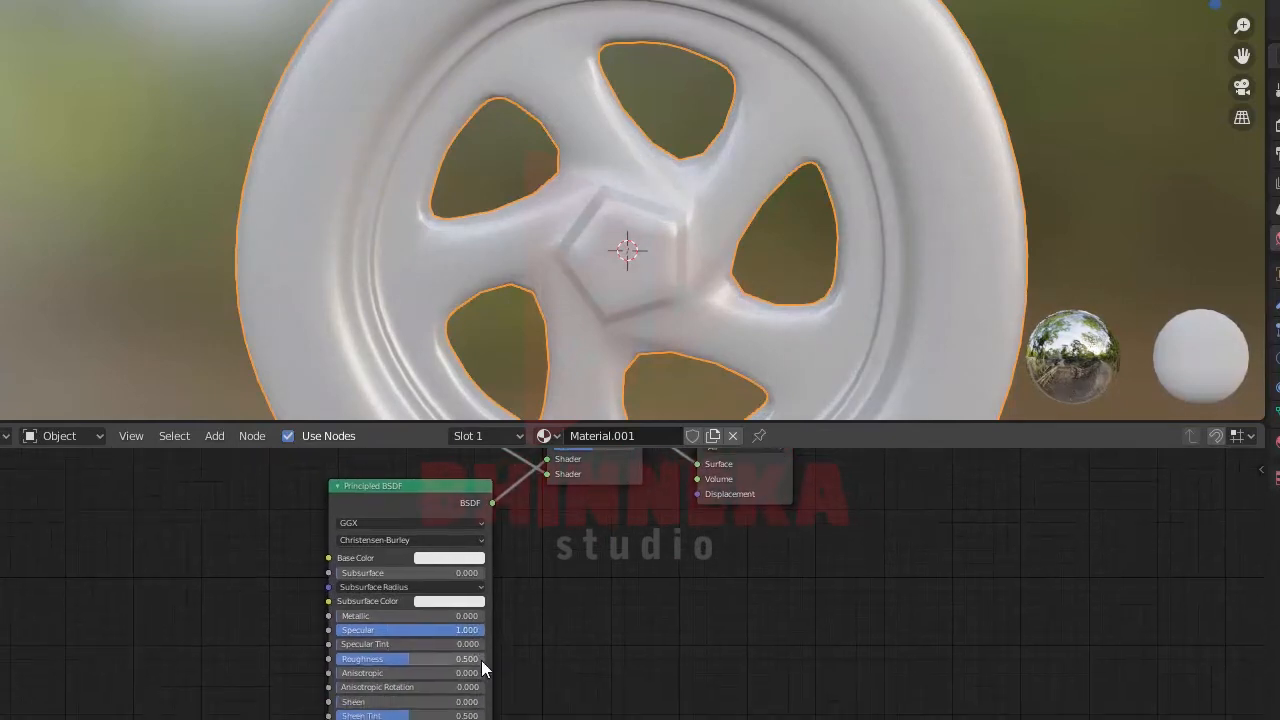
drag(387, 666, 463, 659)
middle_drag(463, 643, 437, 719)
- Set the Mix Shader factor to 0.875 and check the metallic look on the wheel
drag(540, 575, 605, 575)
drag(599, 575, 598, 575)
middle_drag(475, 600, 527, 681)
middle_drag(548, 373, 745, 357)
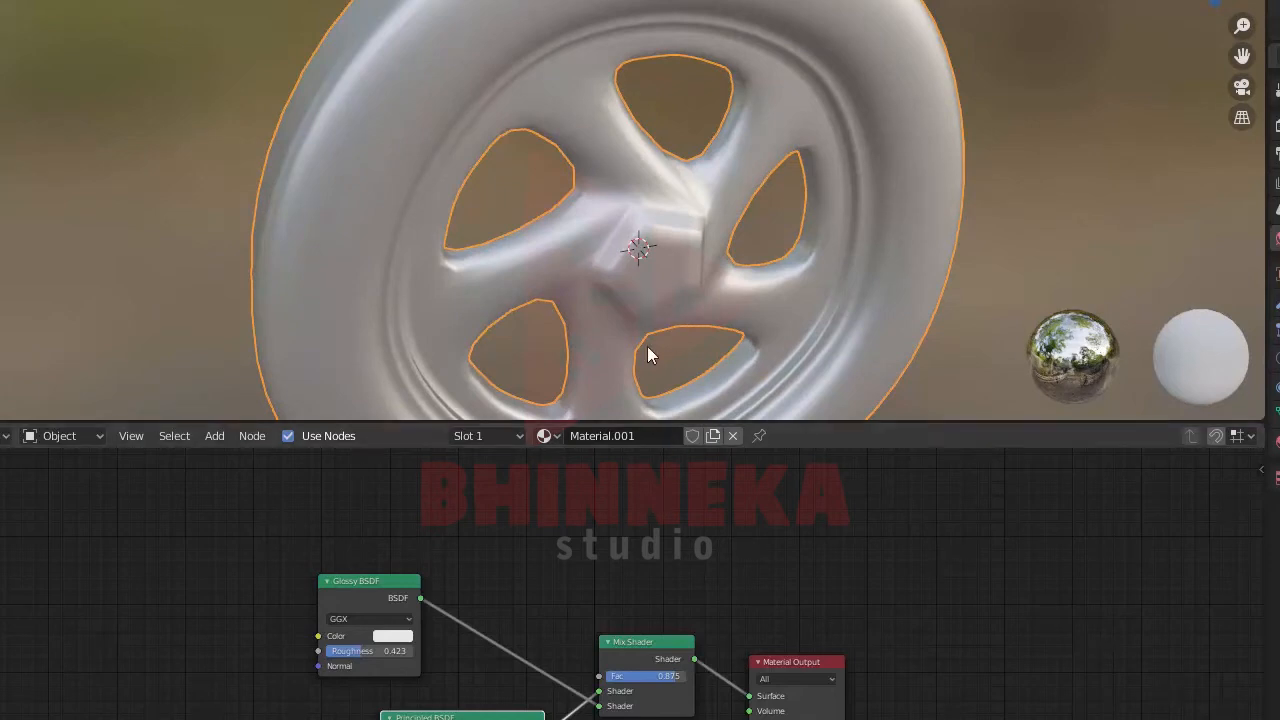
- In mesh editing, select the face loops forming the tyre around the rim, checking the selection in wireframe
key(Tab)
middle_drag(634, 252, 492, 185)
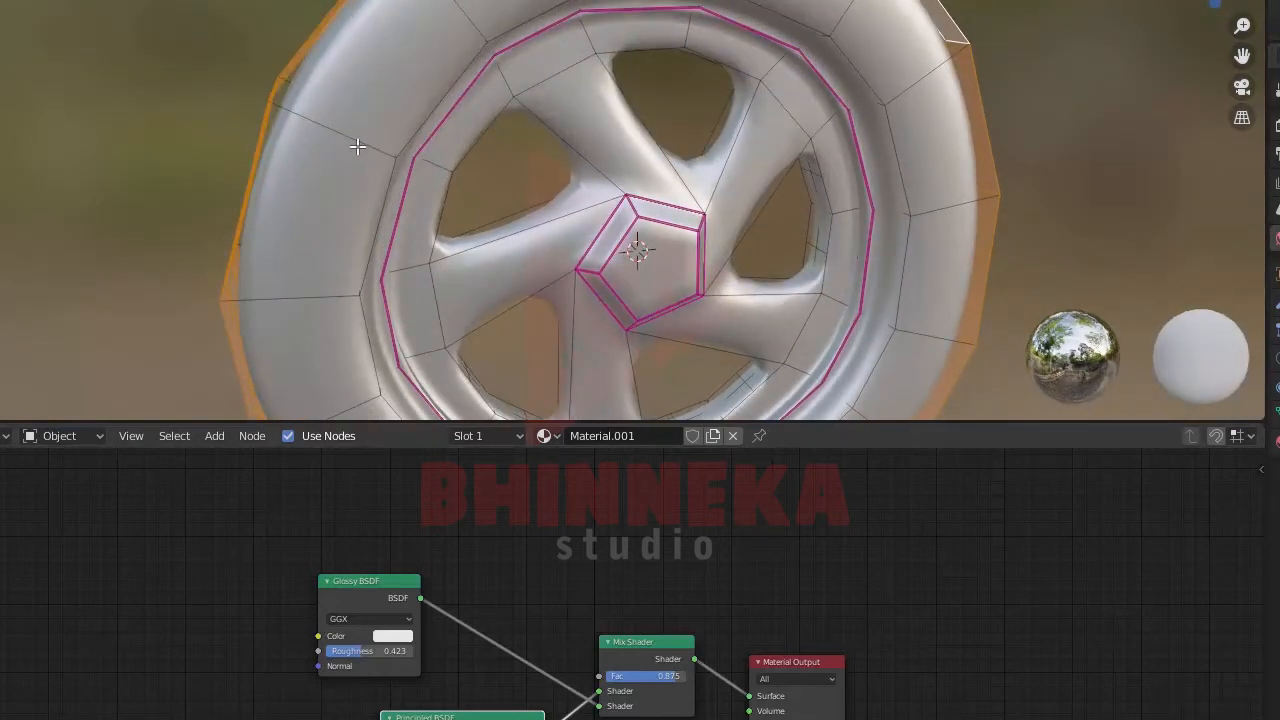
middle_drag(351, 143, 740, 177)
middle_drag(880, 142, 669, 5)
middle_drag(835, 89, 417, 83)
shift+click(460, 32)
key(ctrl+z)
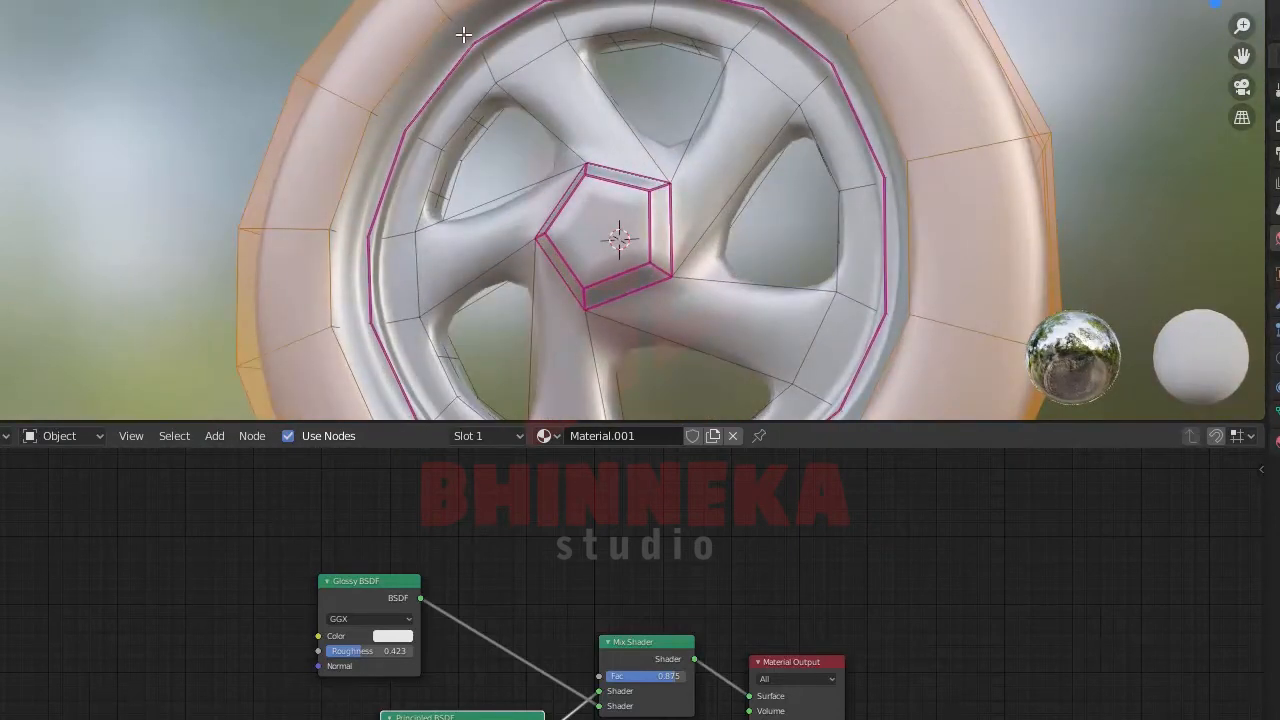
alt+shift+click(459, 21)
middle_drag(467, 62, 430, 70)
key(shift+z)
middle_drag(778, 156, 1146, 40)
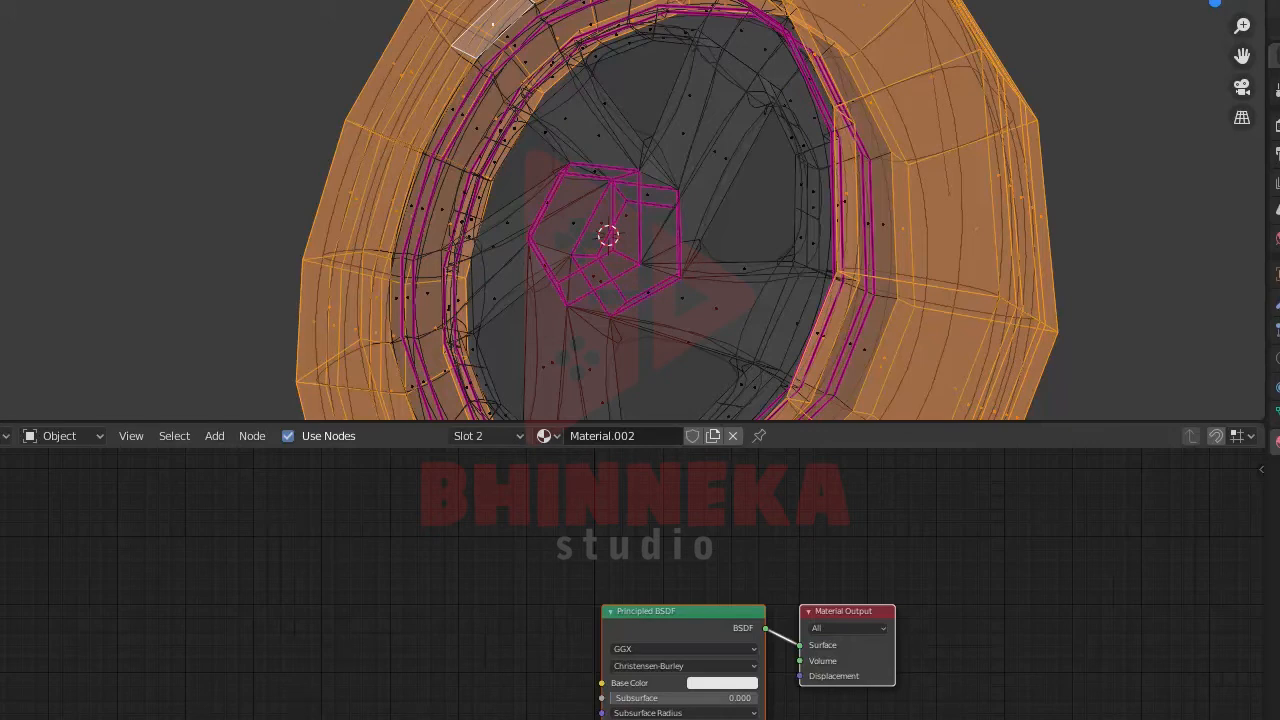
- Set the base color of the second slot's material to black and return to the material preview
scroll(840, 490, down, 1)
middle_drag(794, 465, 682, 337)
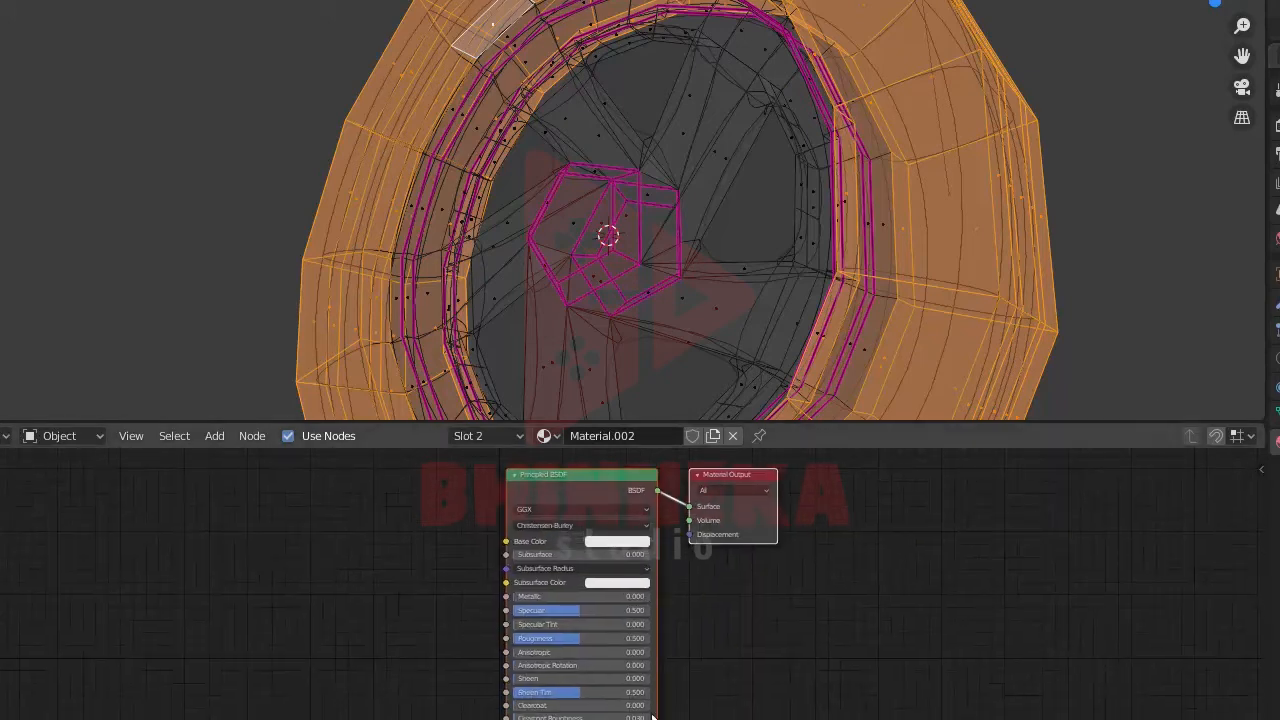
click(628, 542)
drag(694, 381, 723, 519)
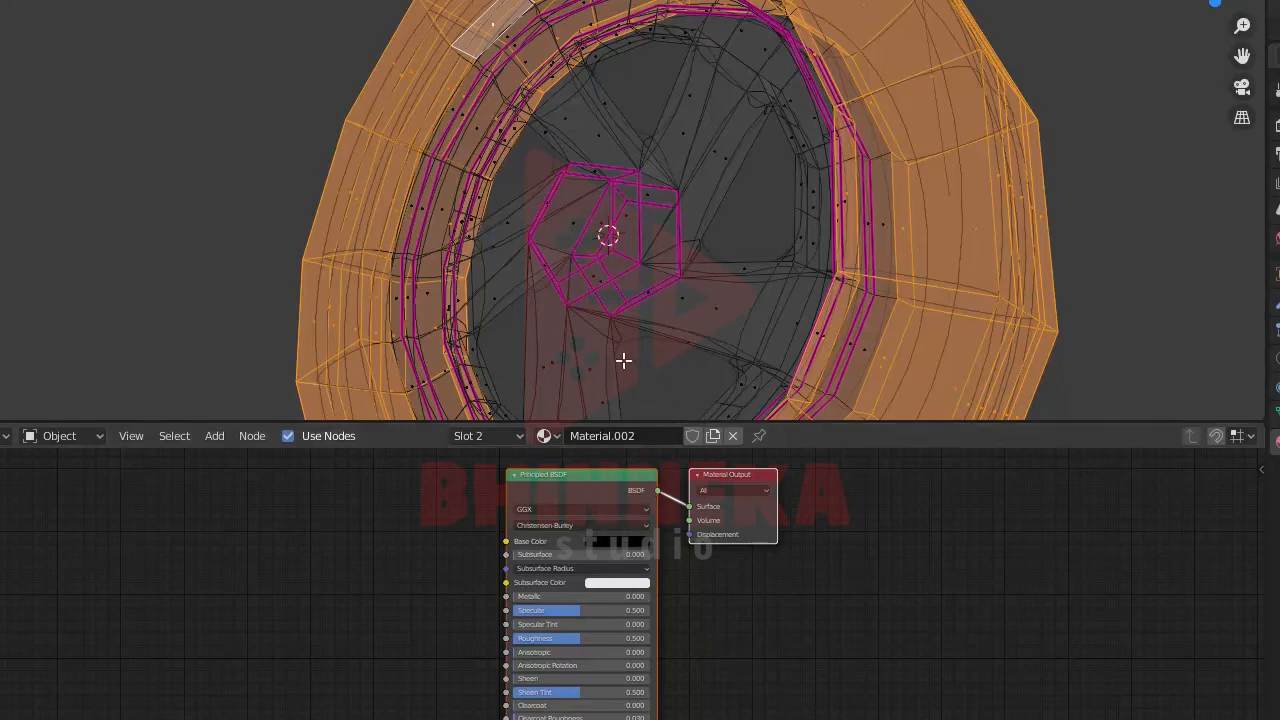
key(z)
key(z)
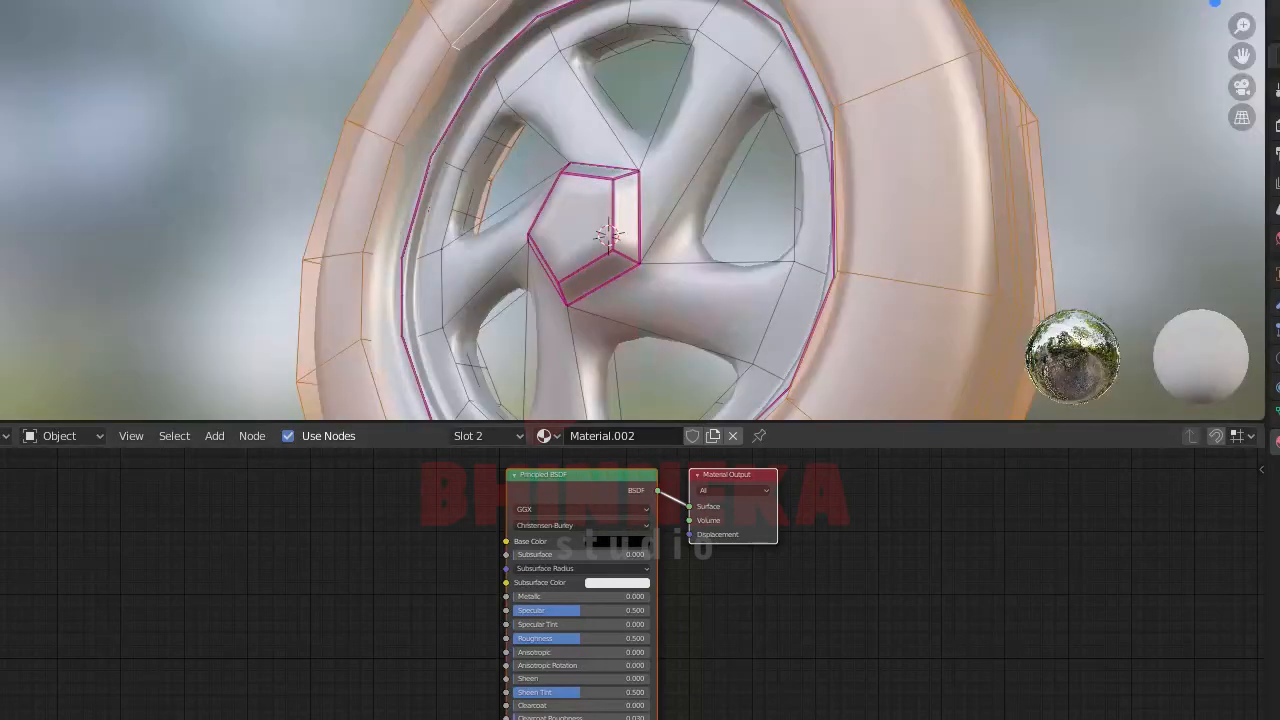
- Assign the black material to the selected tyre faces and view the whole wheel in Object Mode
middle_drag(887, 168, 888, 191)
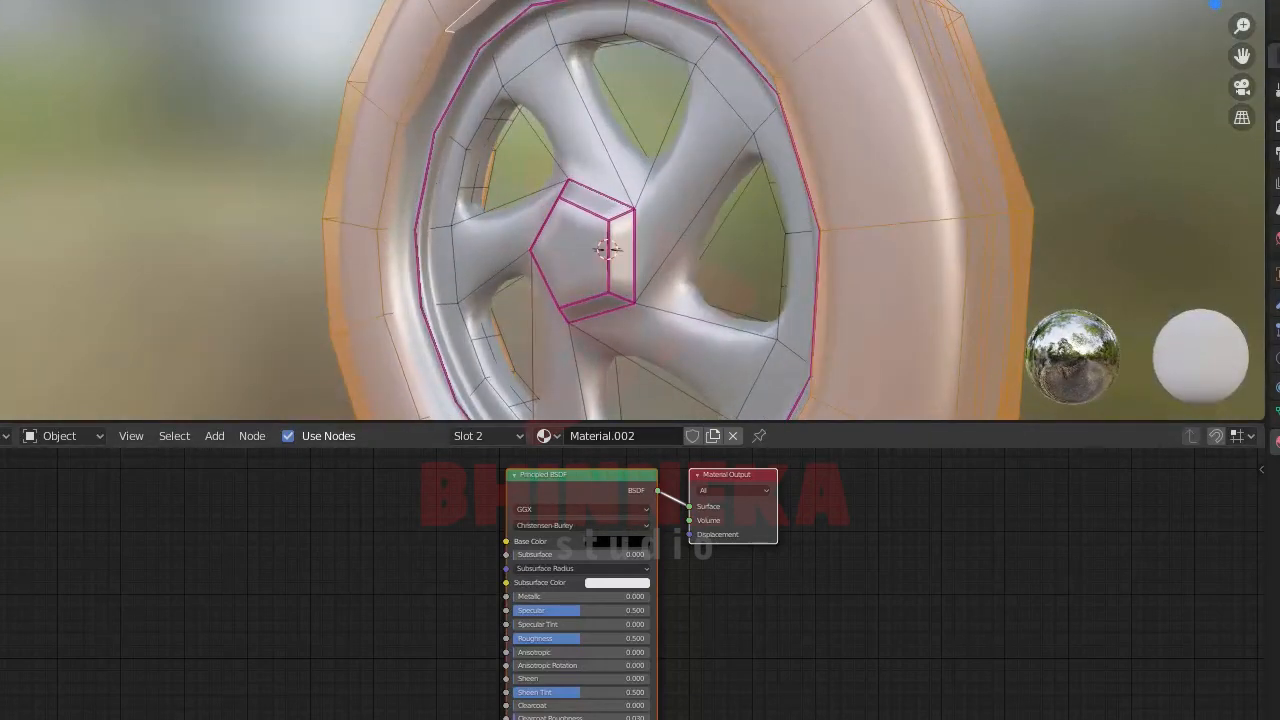
mouse_move(991, 269)
middle_down()
mouse_move(806, 326)
mouse_move(604, 333)
middle_up()
scroll(598, 318, down, 1)
scroll(709, 294, down, 3)
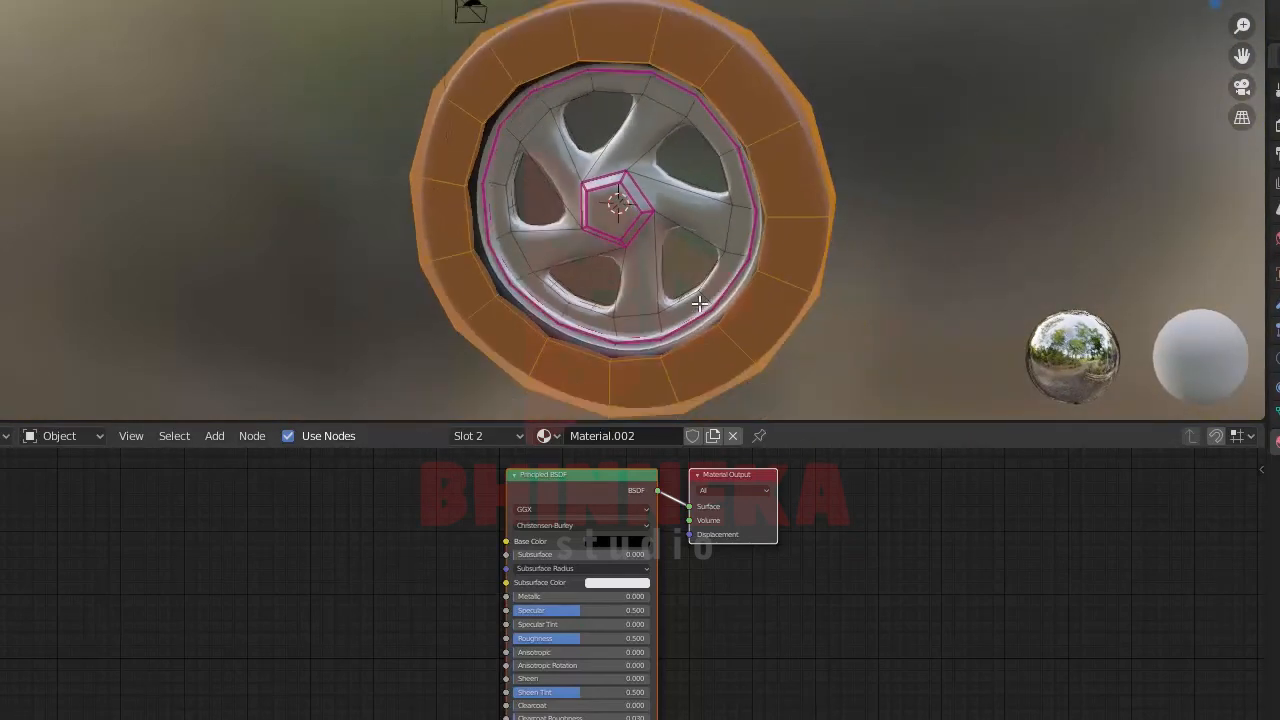
middle_drag(699, 302, 619, 277)
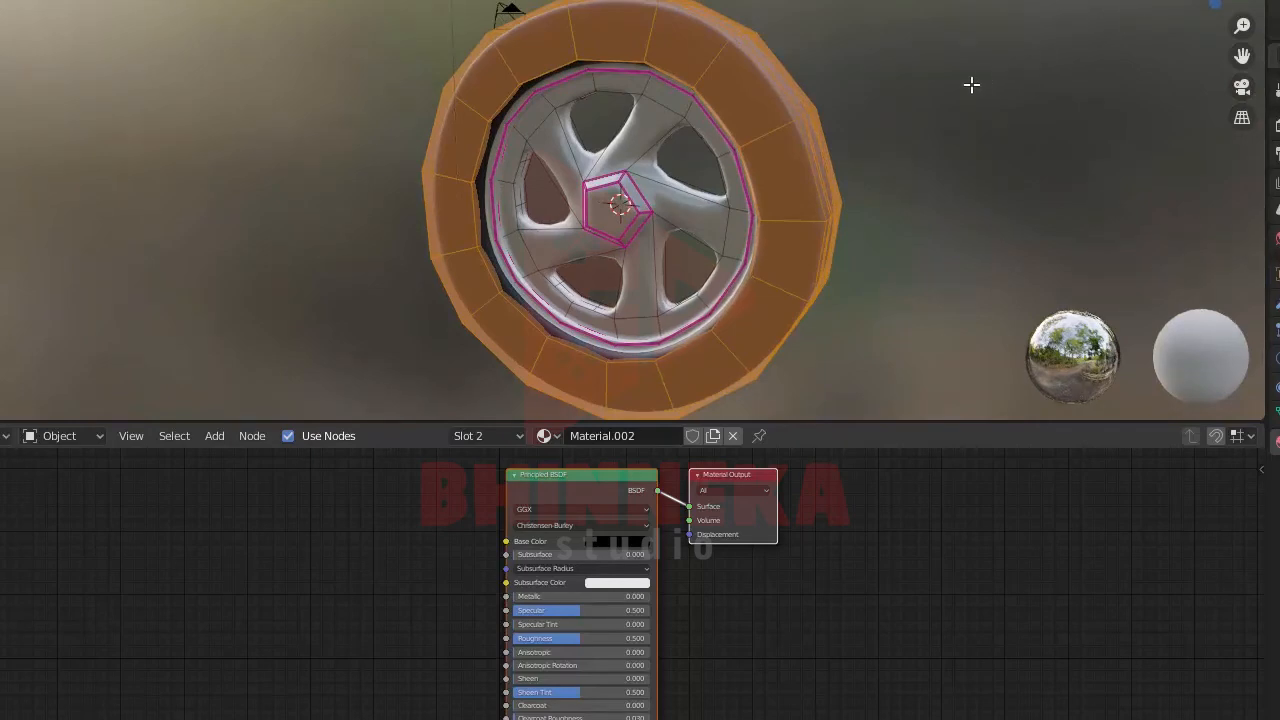
key(Tab)
middle_drag(841, 194, 846, 151)
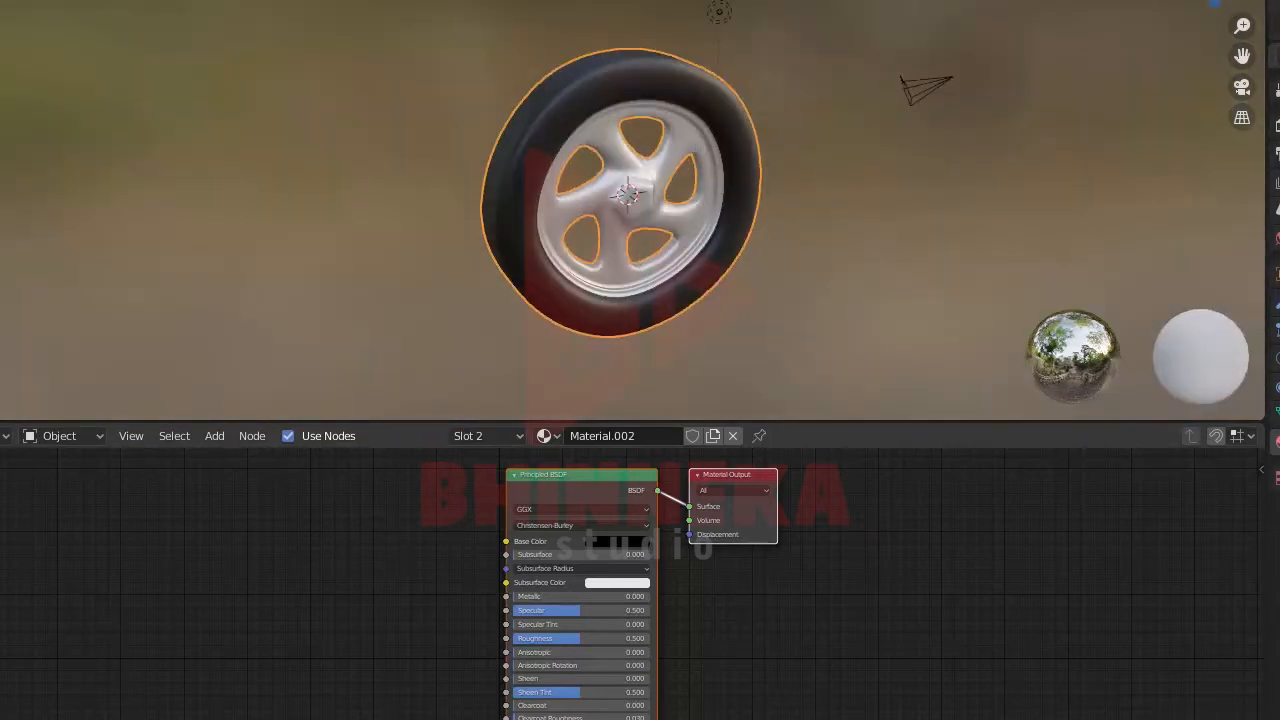
click(1234, 0)
middle_drag(734, 158, 300, 166)
scroll(612, 185, down, 3)
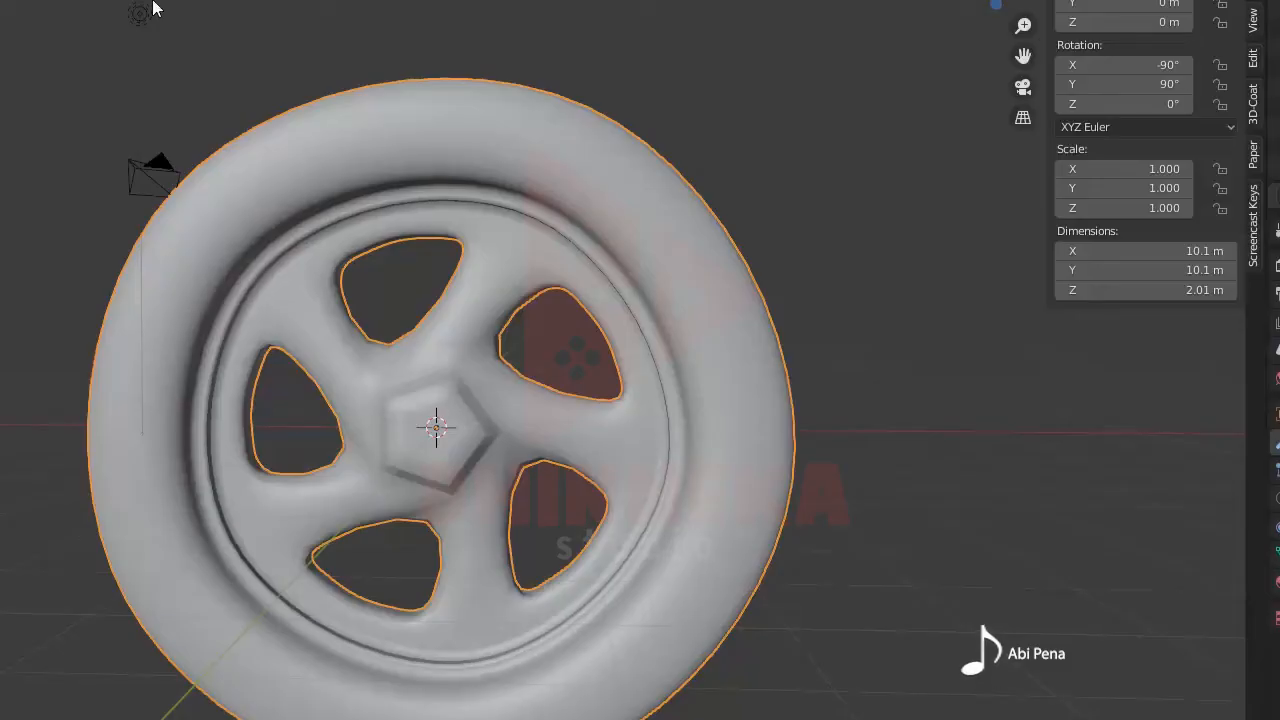
- Add a plane mesh at the wheel's center and scale it by 10
scroll(467, 251, down, 4)
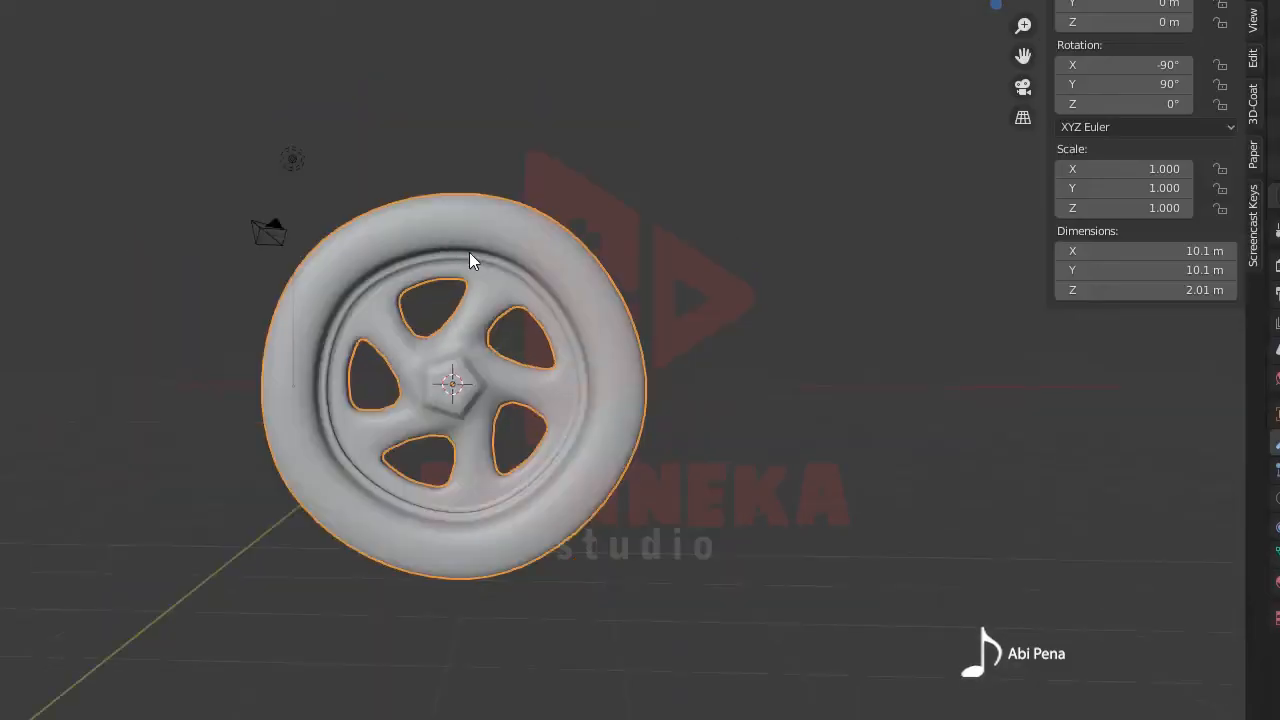
middle_drag(512, 292, 520, 356)
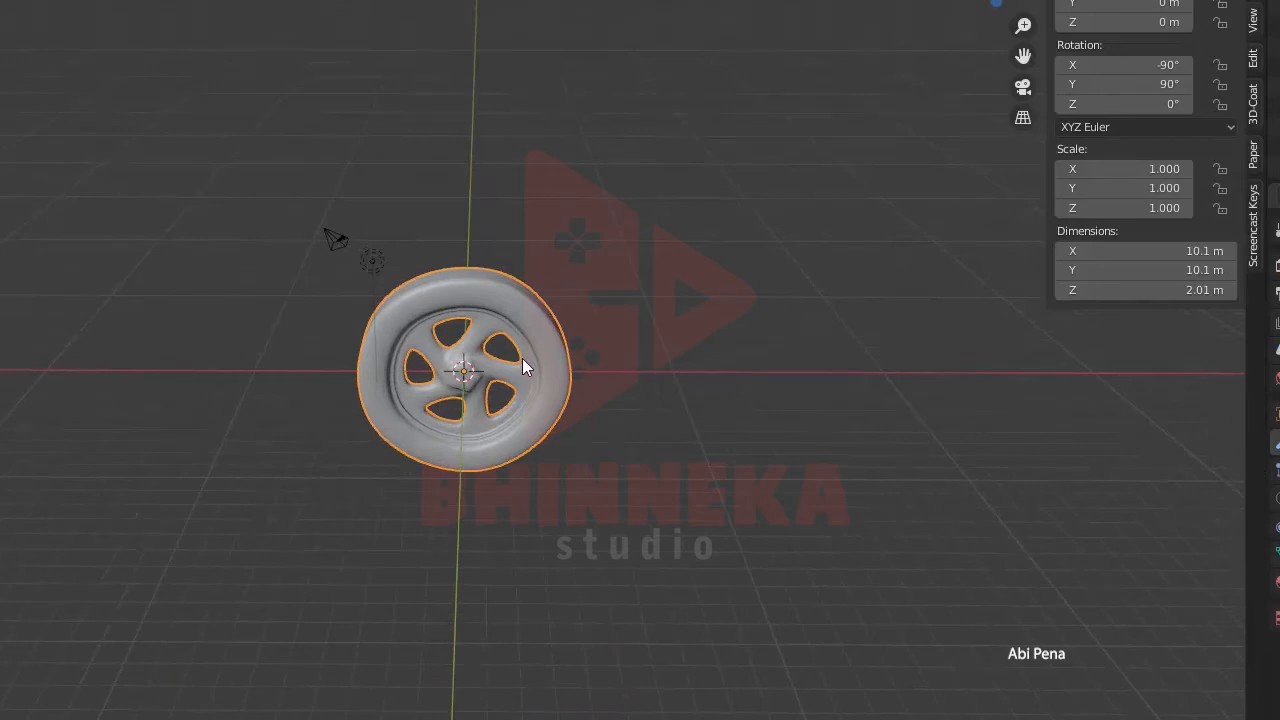
key(shift+a)
mouse_move(521, 357)
click(572, 355)
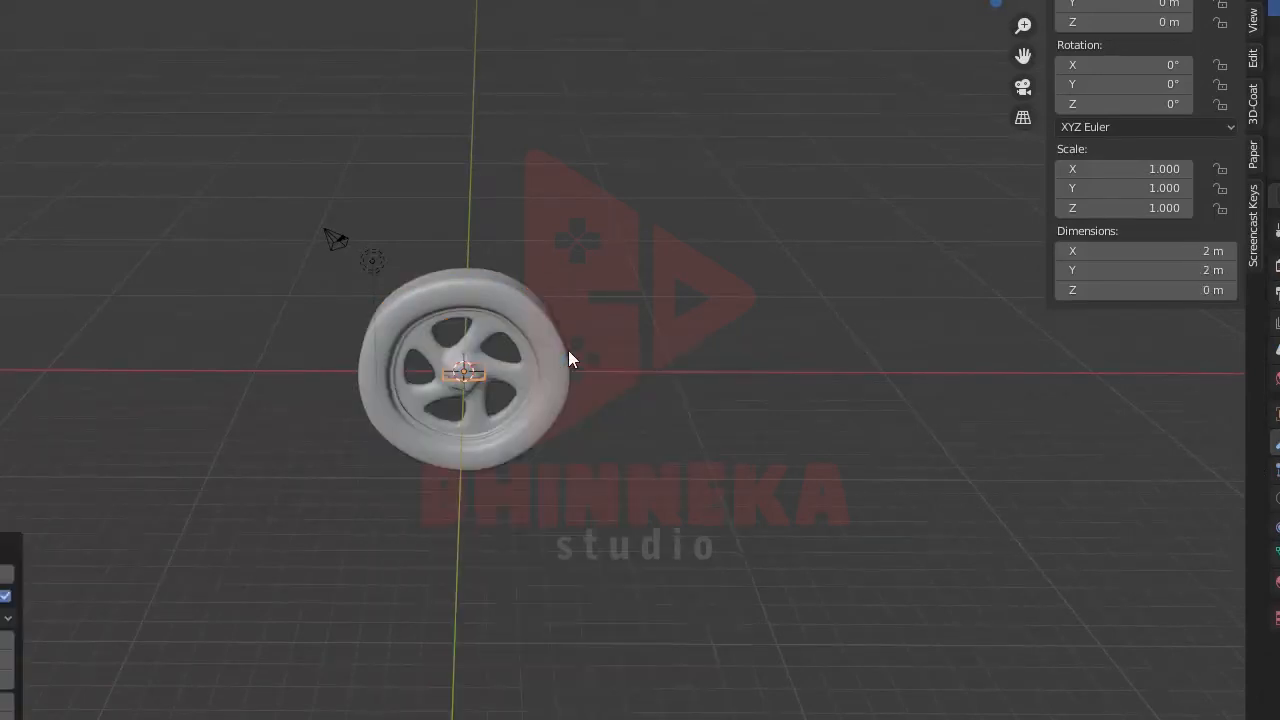
text(s10)
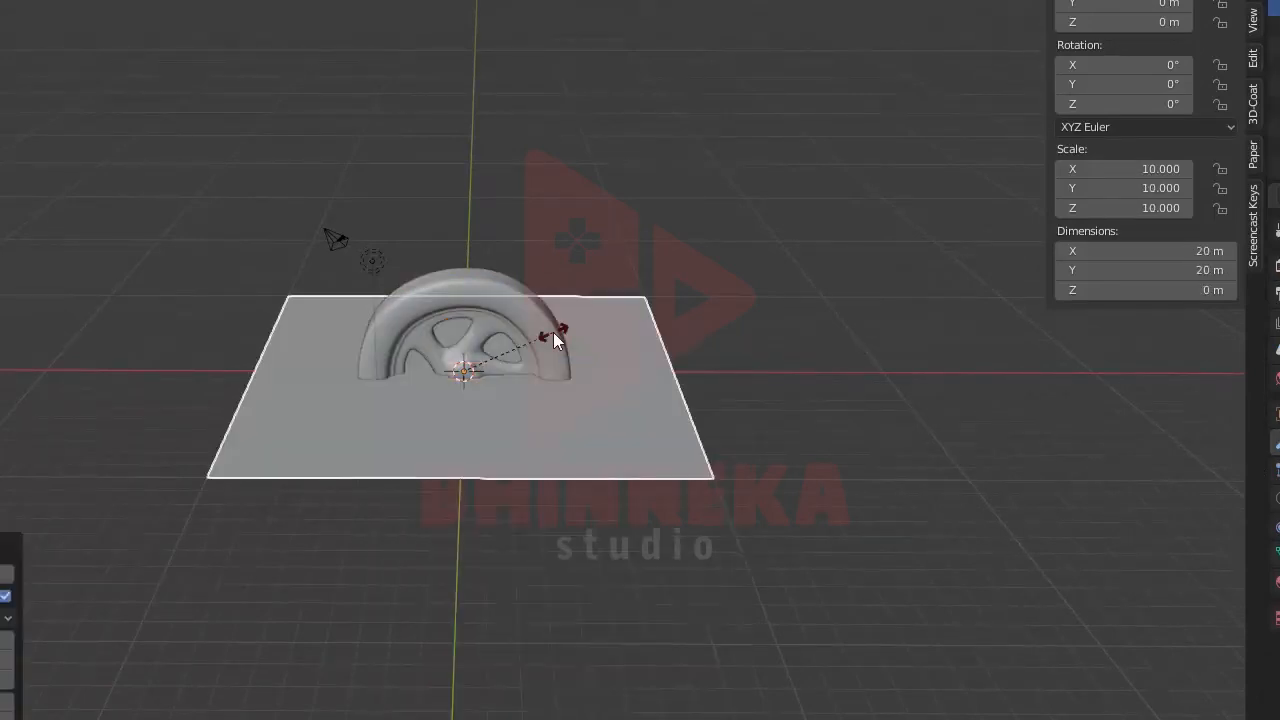
key(Return)
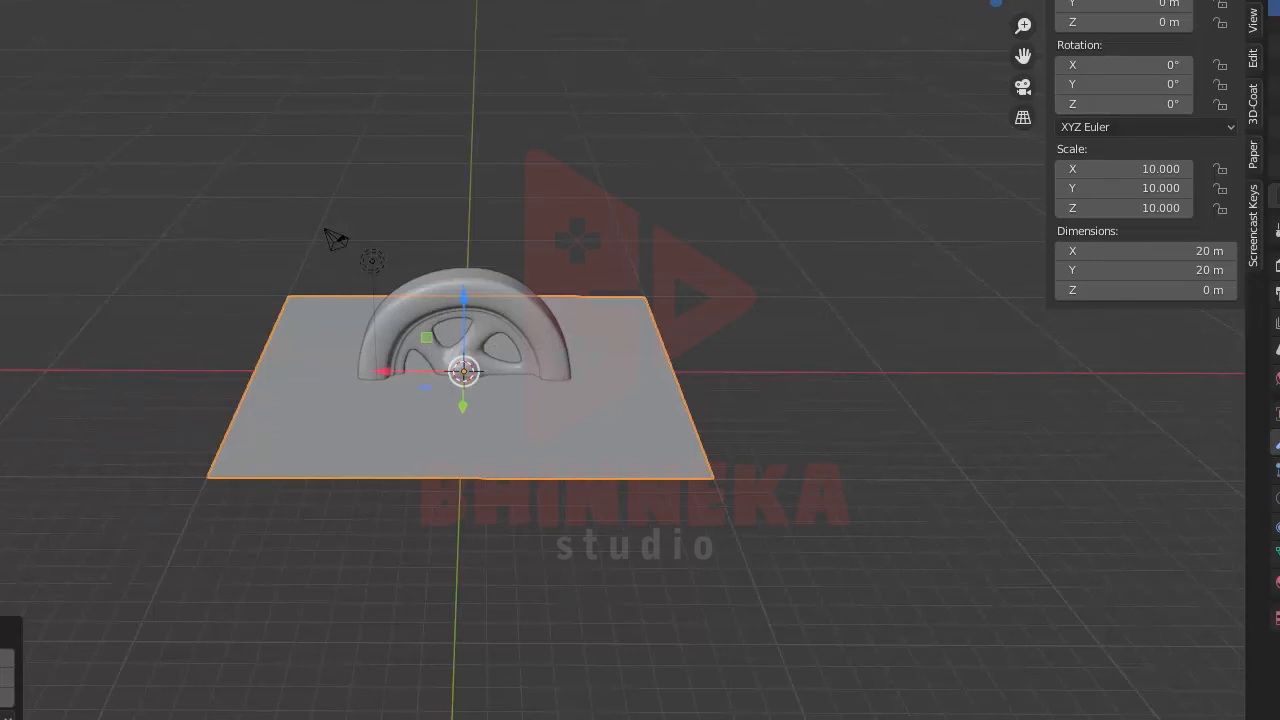
- In front view, lower the plane to Z -5 m so it sits beneath the tyre
key(KP_1)
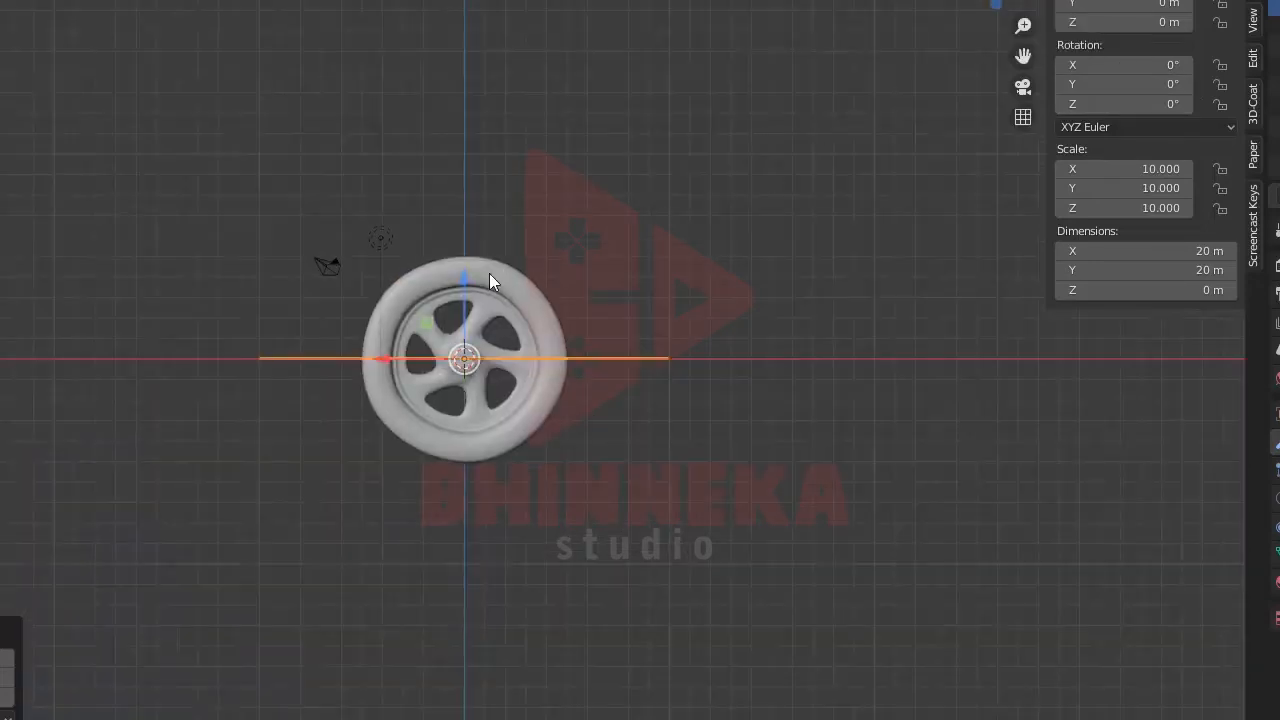
drag(467, 279, 494, 384)
scroll(541, 358, up, 3)
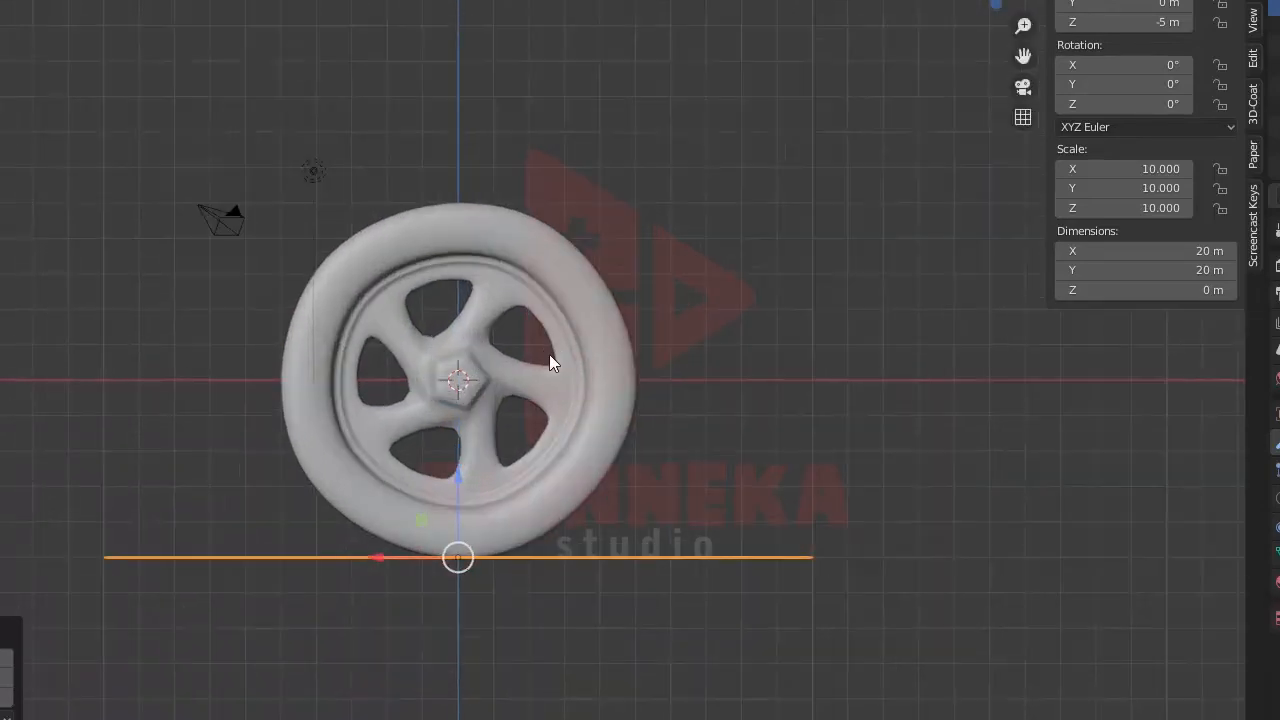
scroll(558, 397, down, 3)
- Move the light in front of the wheel to about Y -7.6 m and out toward the side edge of the plane
middle_drag(571, 414, 714, 415)
click(551, 324)
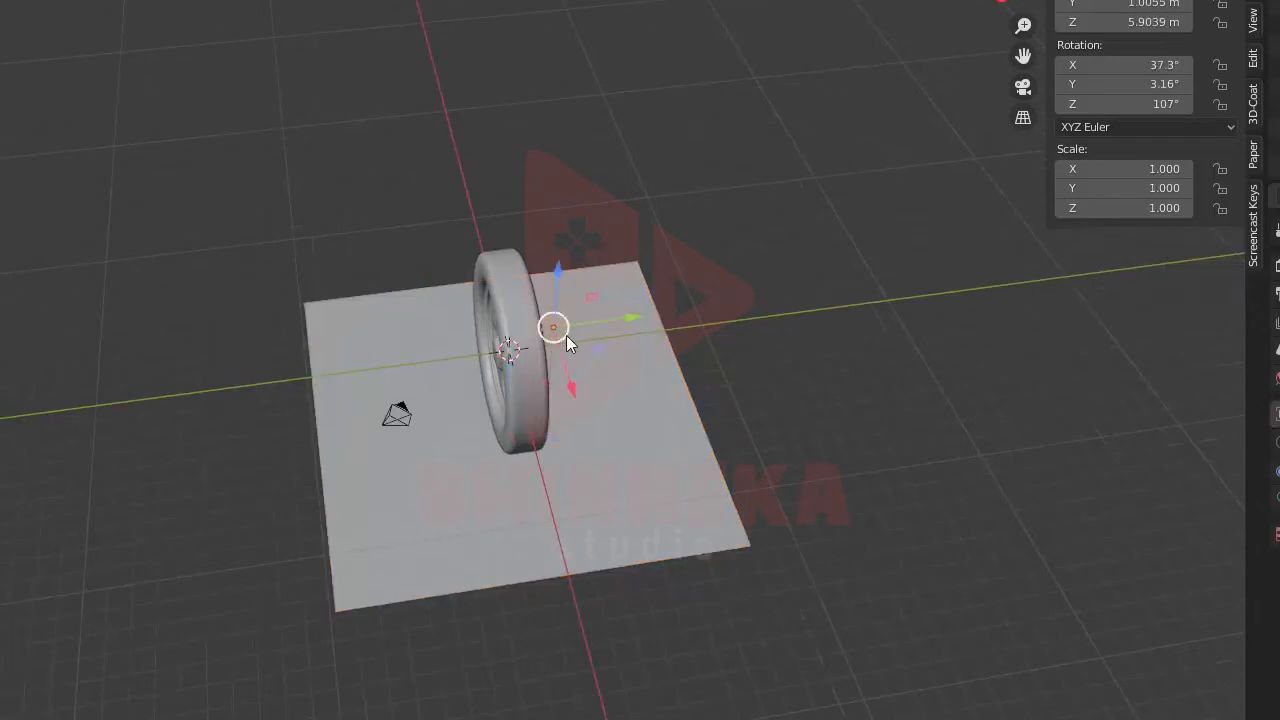
drag(613, 326, 475, 391)
middle_drag(475, 391, 677, 411)
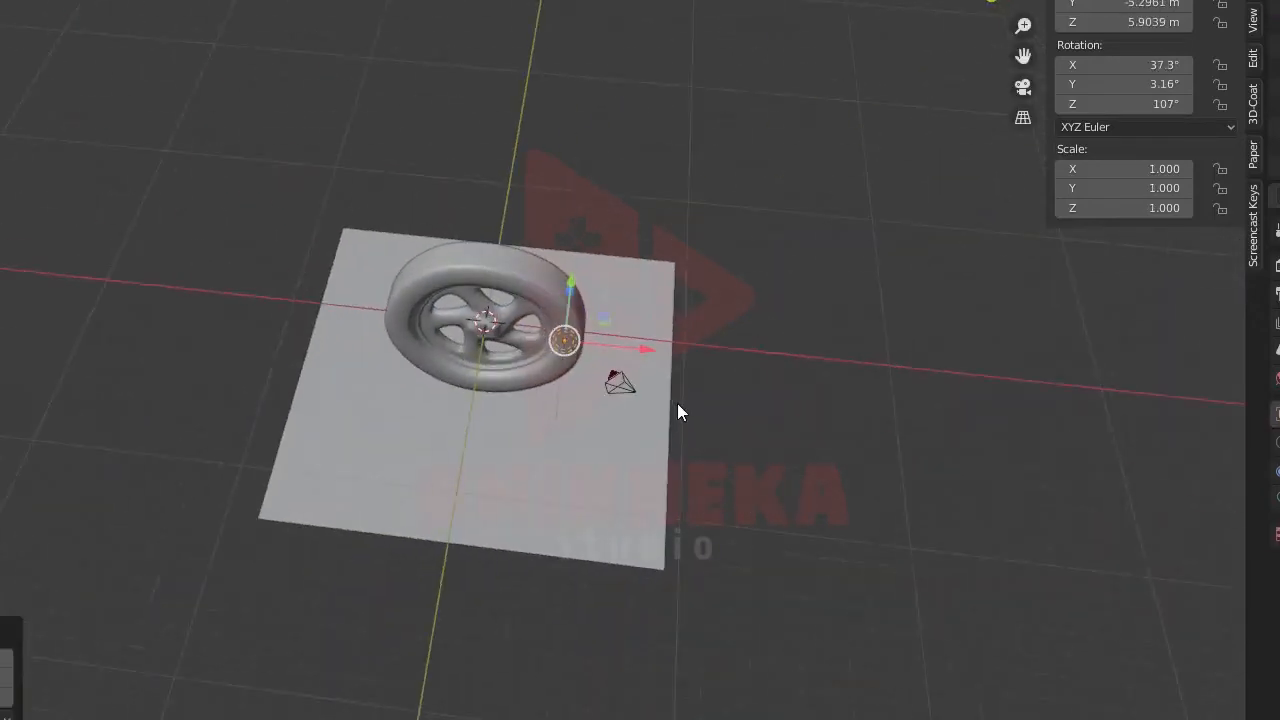
drag(603, 346, 651, 346)
drag(623, 286, 610, 352)
middle_drag(610, 352, 628, 364)
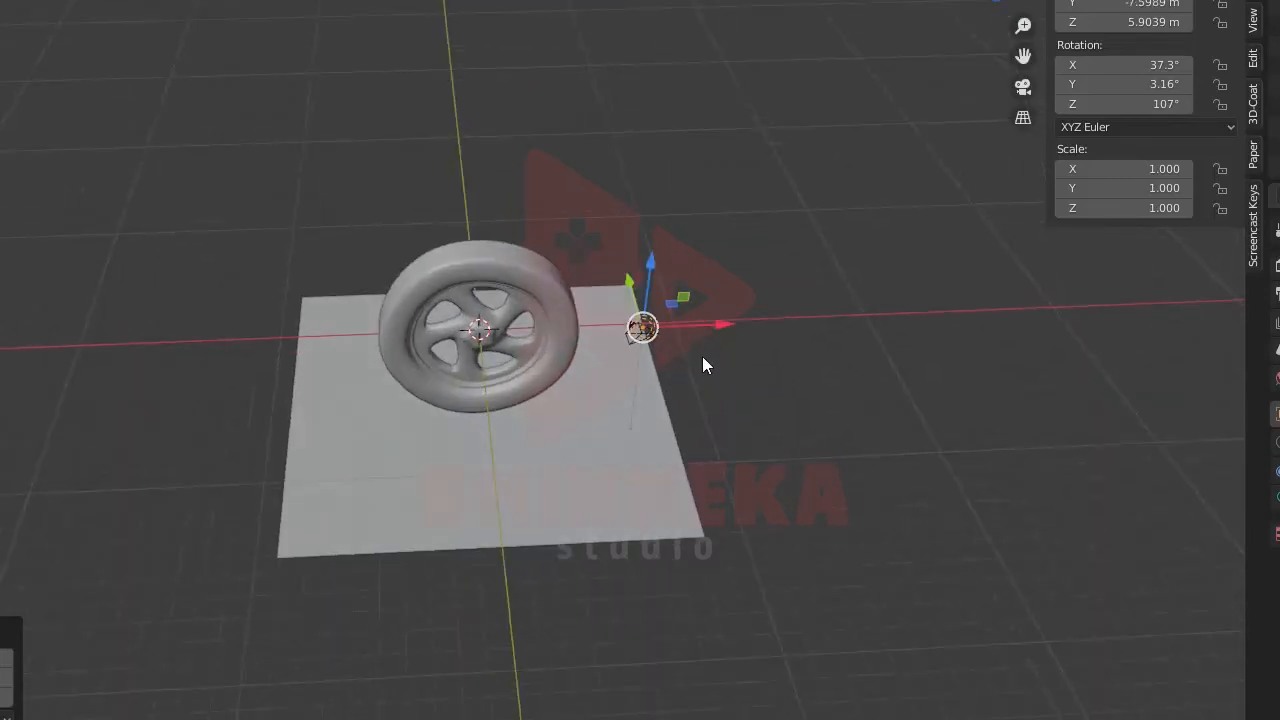
- Duplicate the light and move the copy along X to the opposite side of the wheel
key(shift+a)
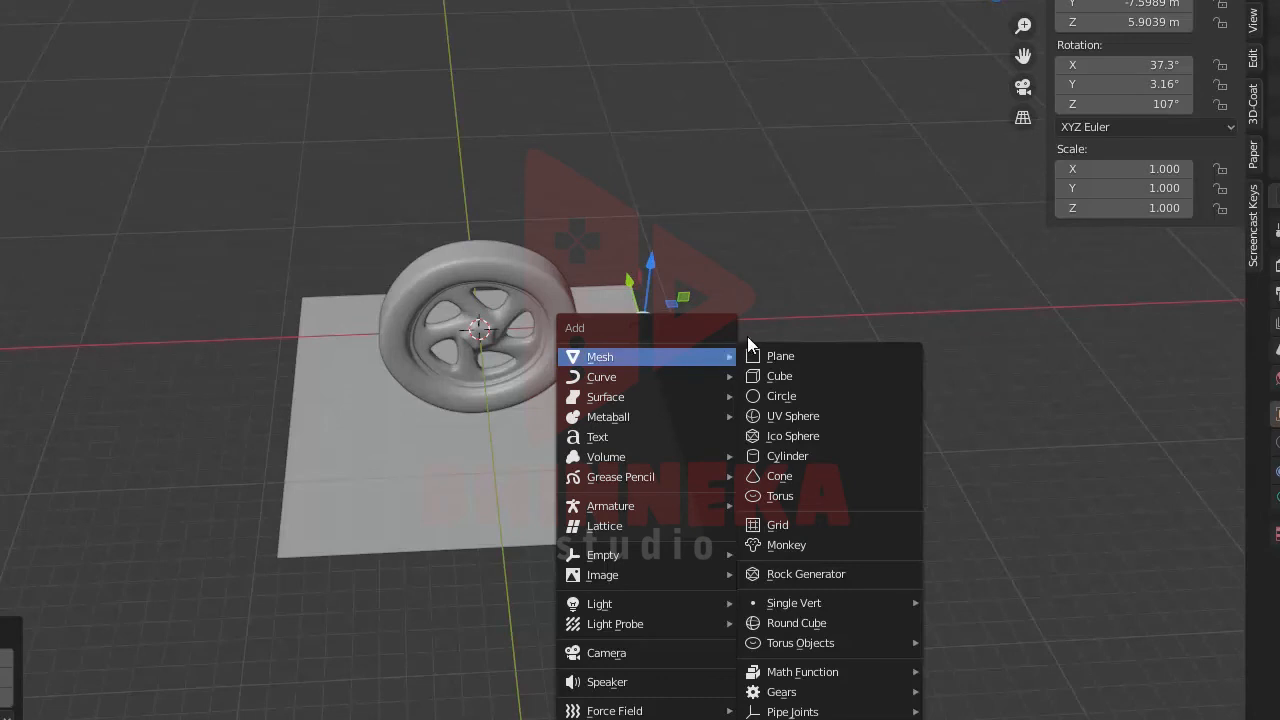
key(g)
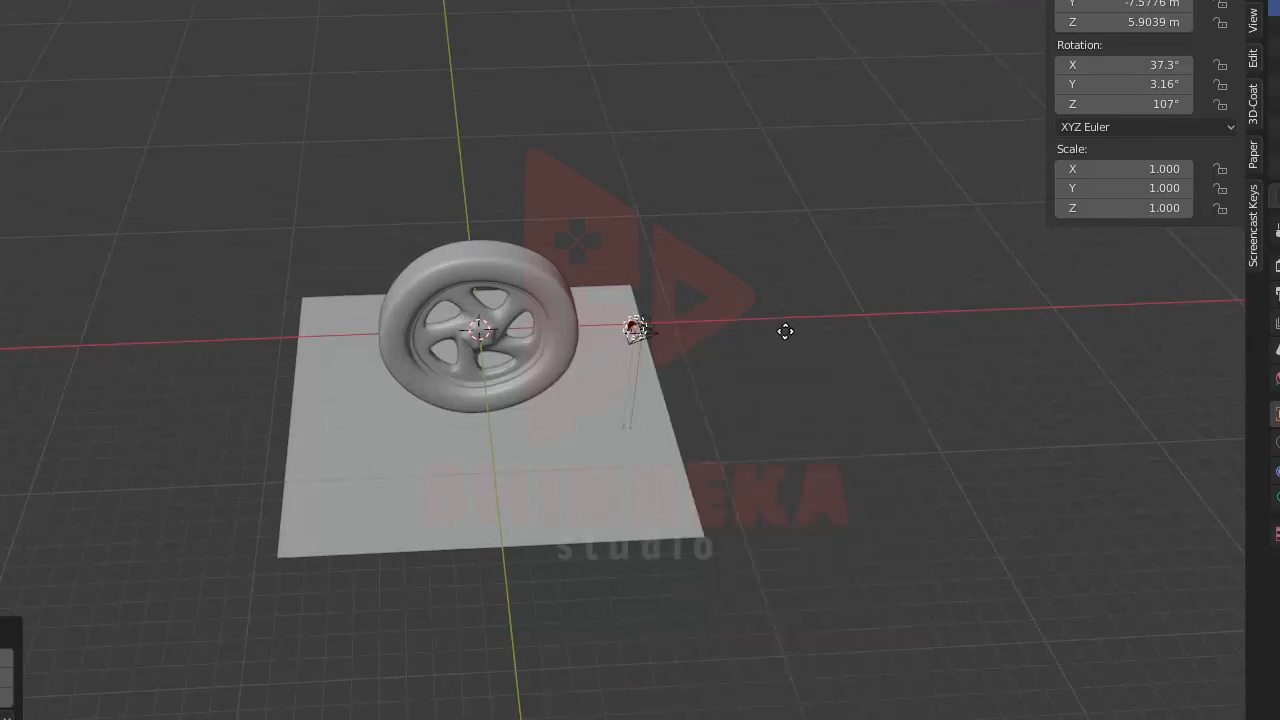
key(x)
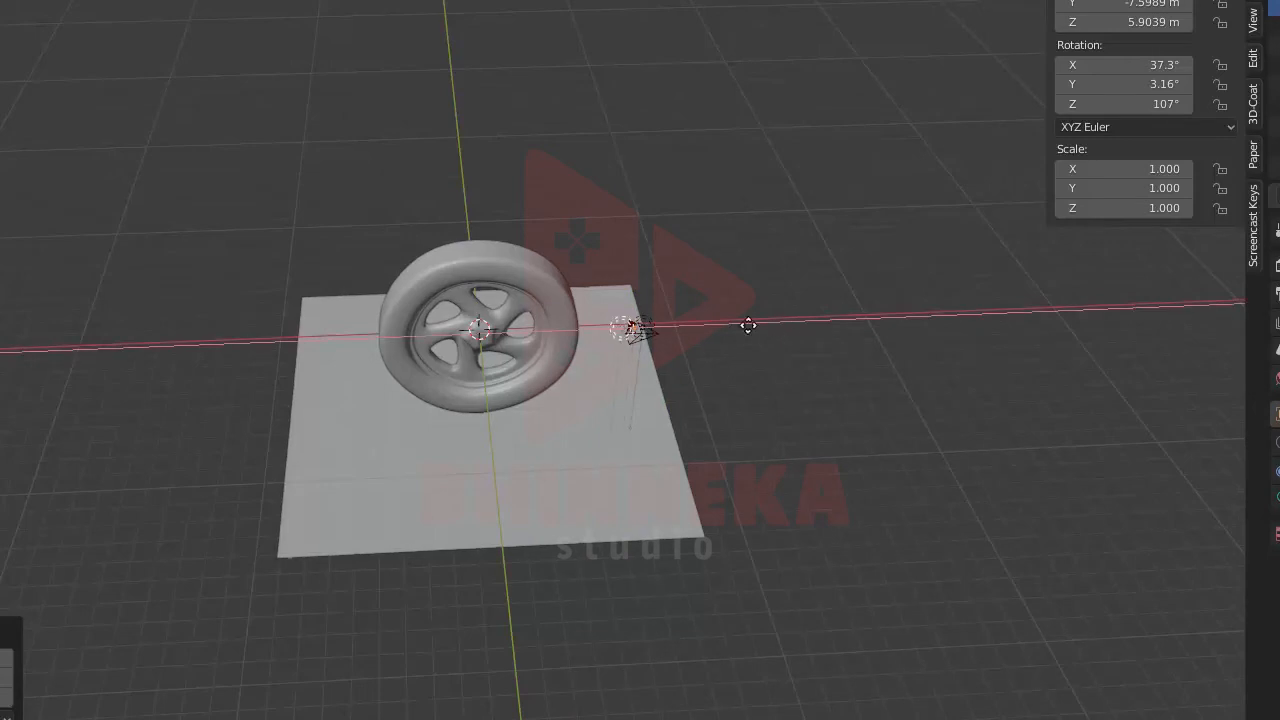
click(503, 316)
middle_drag(545, 398, 591, 348)
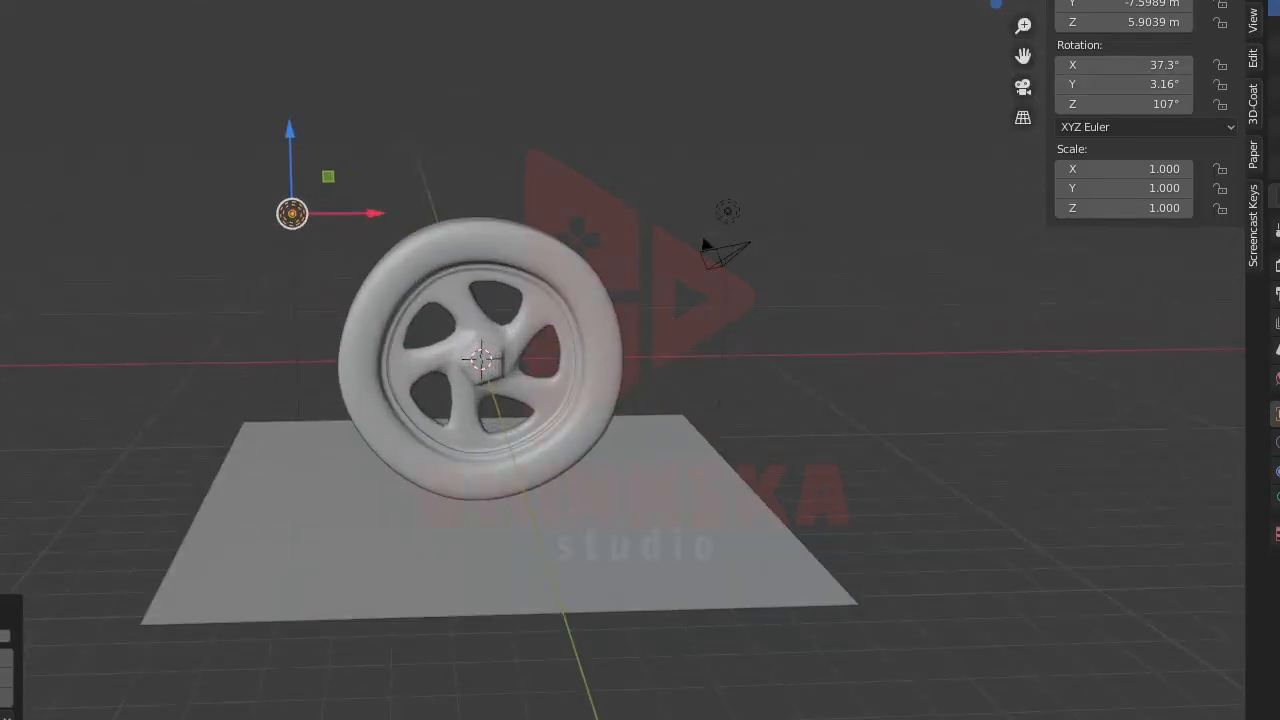
- Switch the viewport to rendered shading and inspect the lighting on the wheel and ground plane
click(1193, 0)
click(1213, 0)
middle_drag(760, 280, 700, 360)
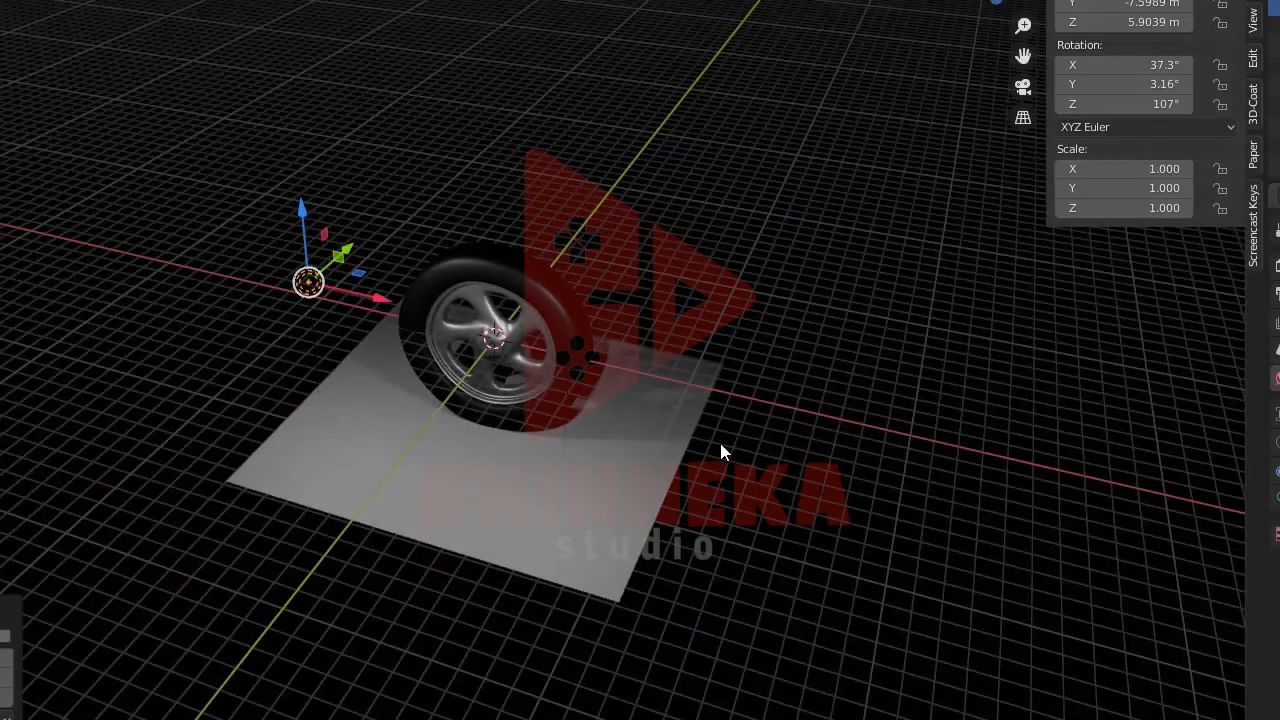
middle_drag(720, 449, 398, 393)
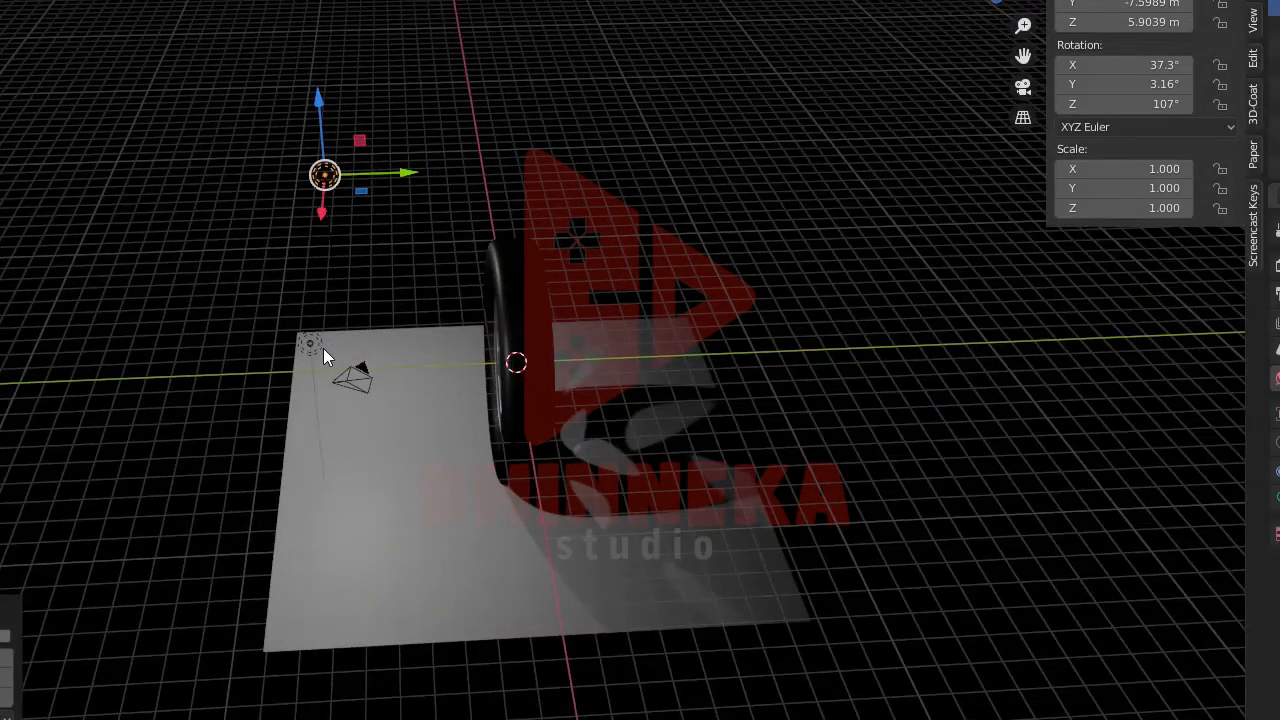
middle_drag(346, 246, 334, 214)
- Duplicate the light, place the copy low behind the wheel at about Y 6.16 m and Z -3.52 m, and color it blue
key(shift+a)
mouse_move(367, 208)
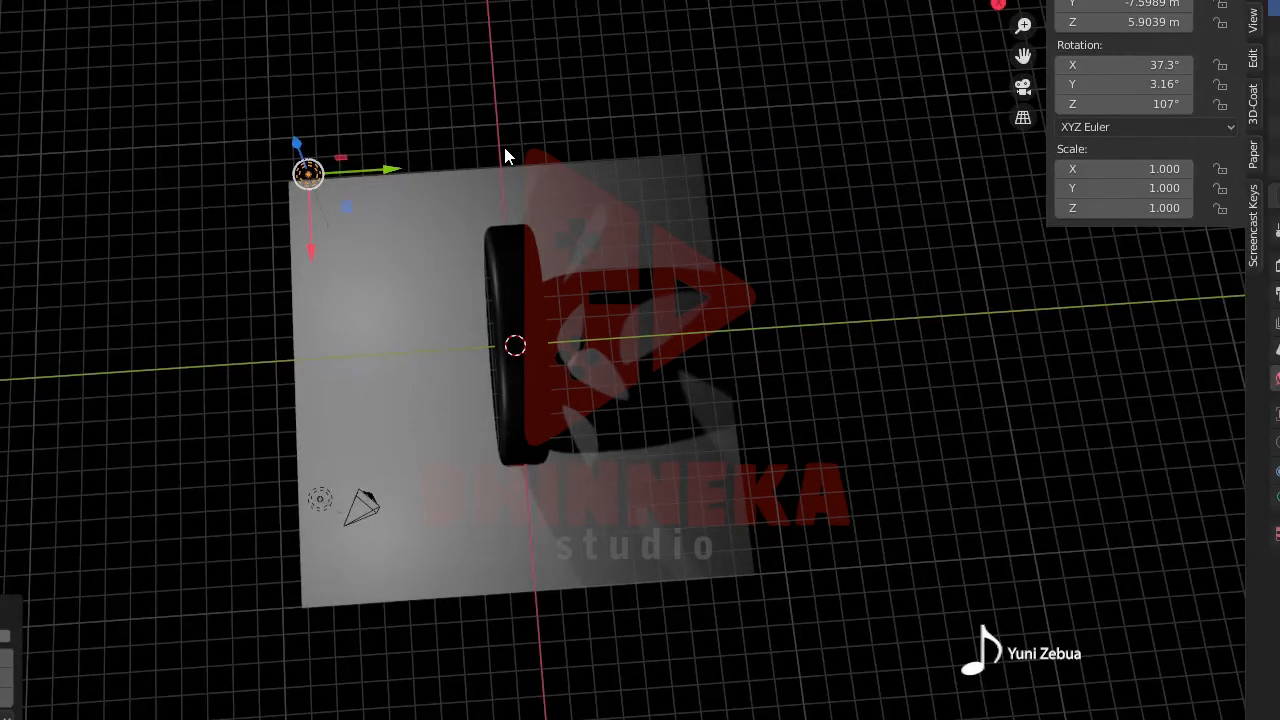
key(g)
right_click(549, 148)
drag(387, 169, 698, 358)
middle_drag(703, 346, 694, 200)
drag(694, 200, 694, 405)
middle_drag(694, 405, 999, 390)
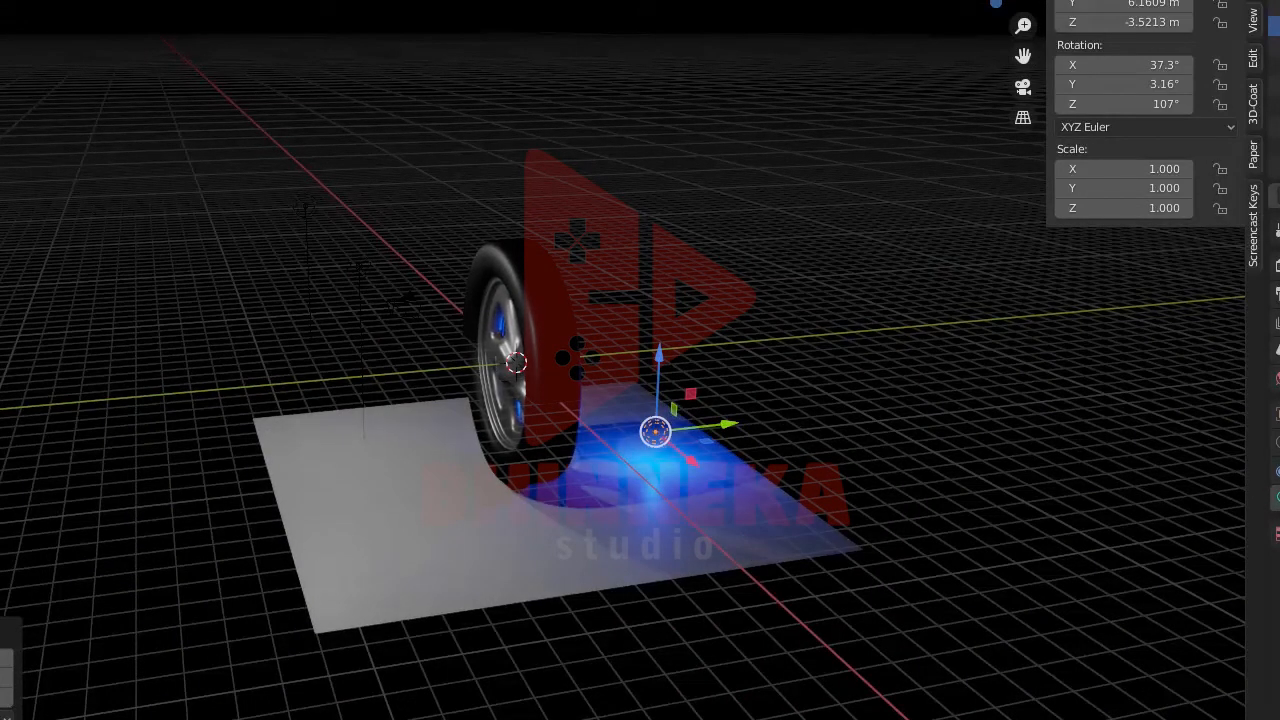
- Reposition the blue light centrally behind the rim at about Y 4.43 m and Z -2.51 m, checking its glow through the spokes
drag(703, 427, 622, 361)
middle_drag(490, 418, 451, 485)
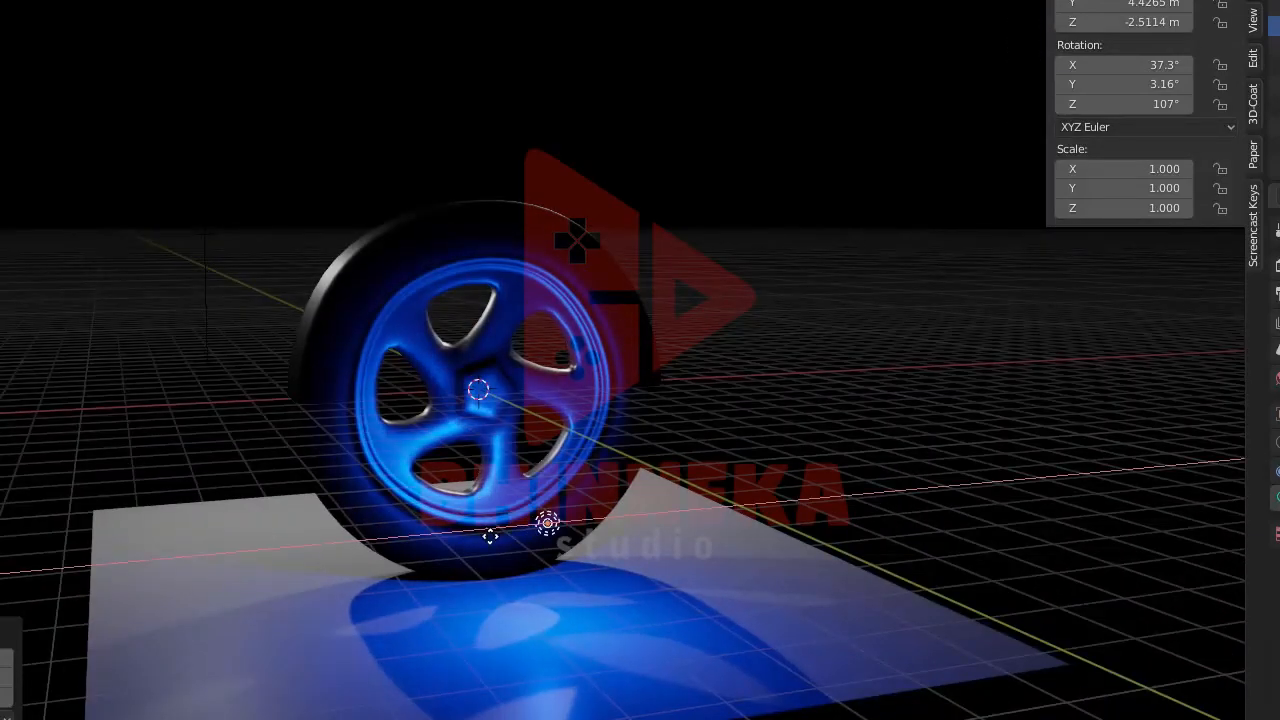
middle_drag(502, 542, 866, 553)
scroll(866, 553, down, 3)
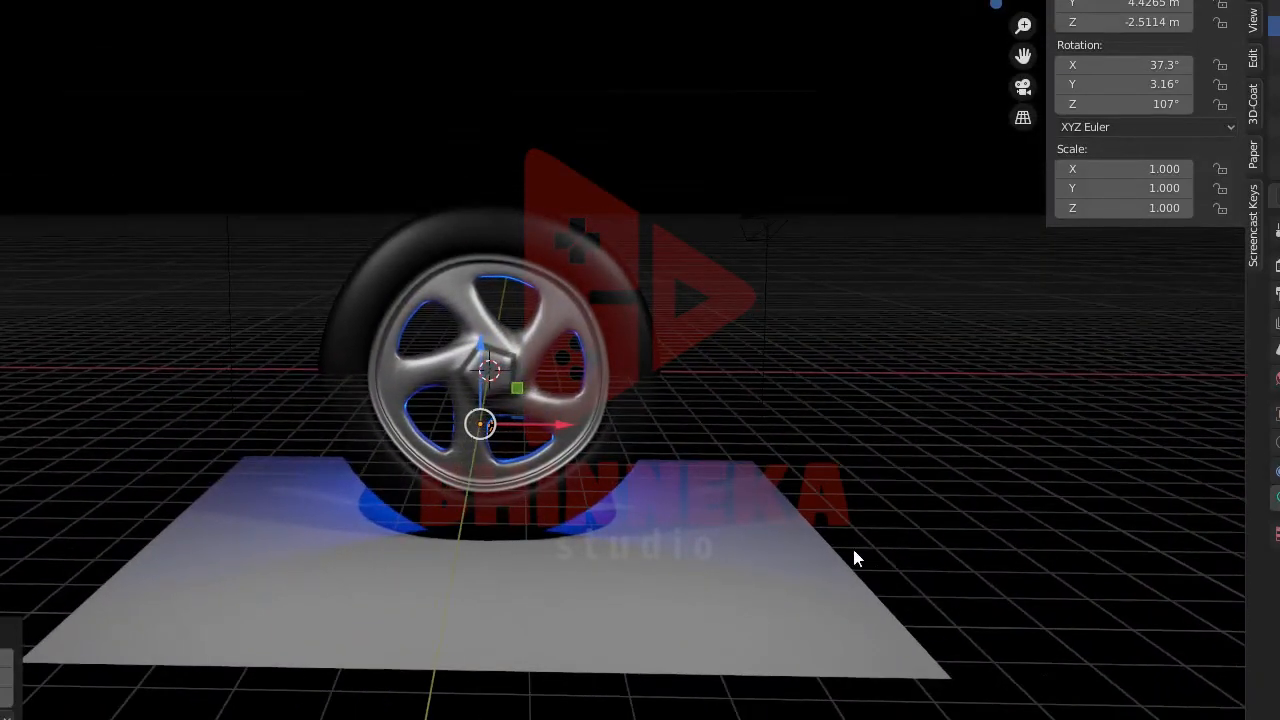
mouse_move(737, 334)
middle_down()
mouse_move(674, 354)
mouse_move(694, 420)
mouse_move(757, 320)
middle_up()
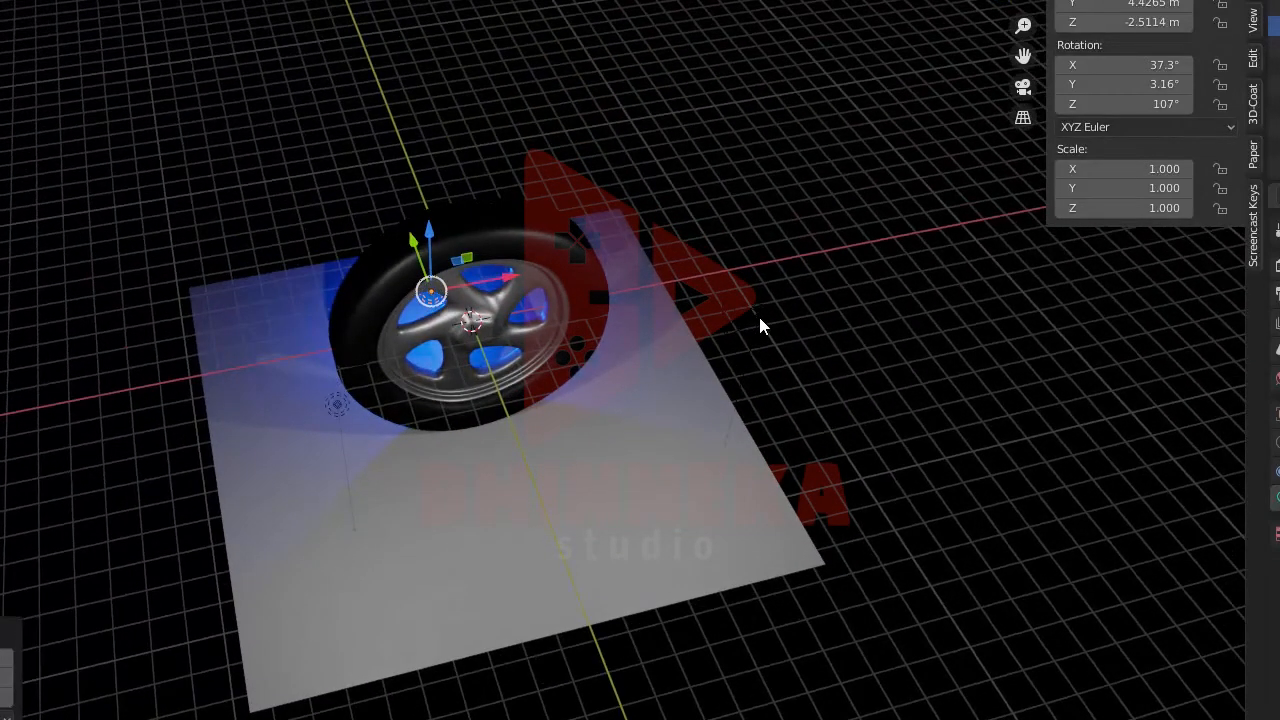
- Select both front lights and move them farther from the wheel along Y to about -14.29 m
click(759, 318)
shift+click(337, 404)
drag(533, 325, 566, 525)
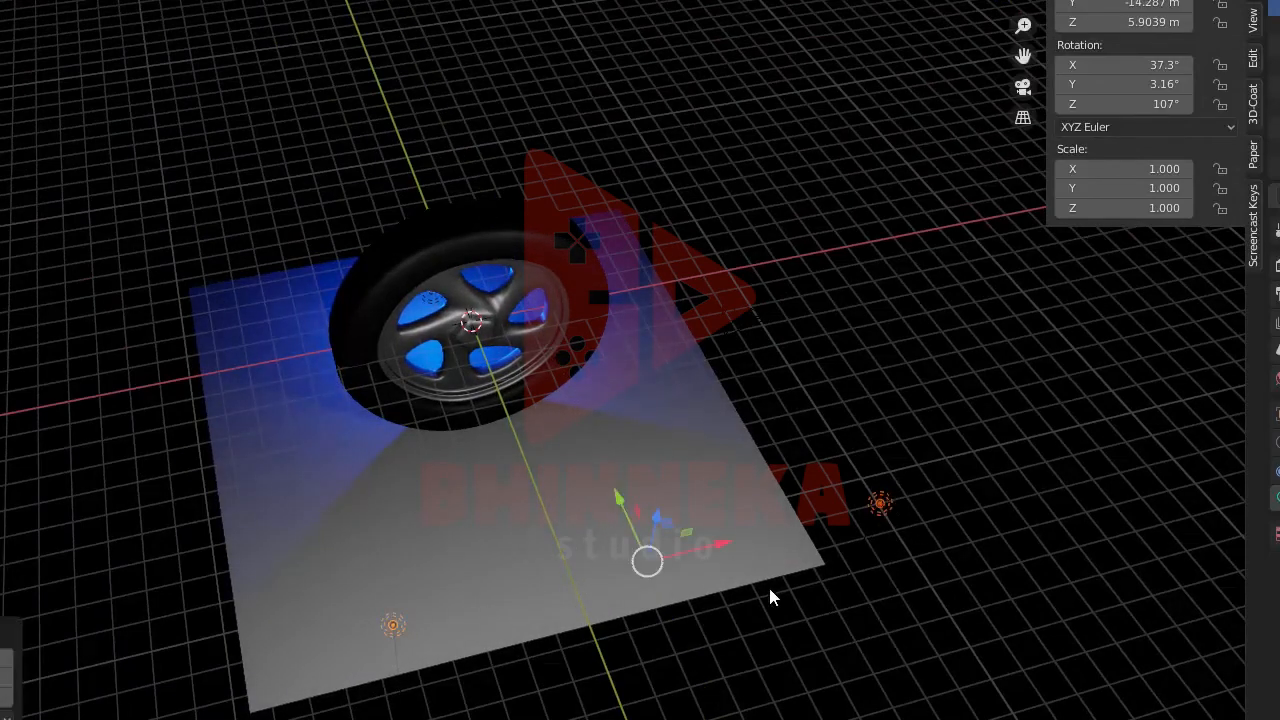
scroll(705, 544, down, 4)
middle_drag(705, 544, 623, 486)
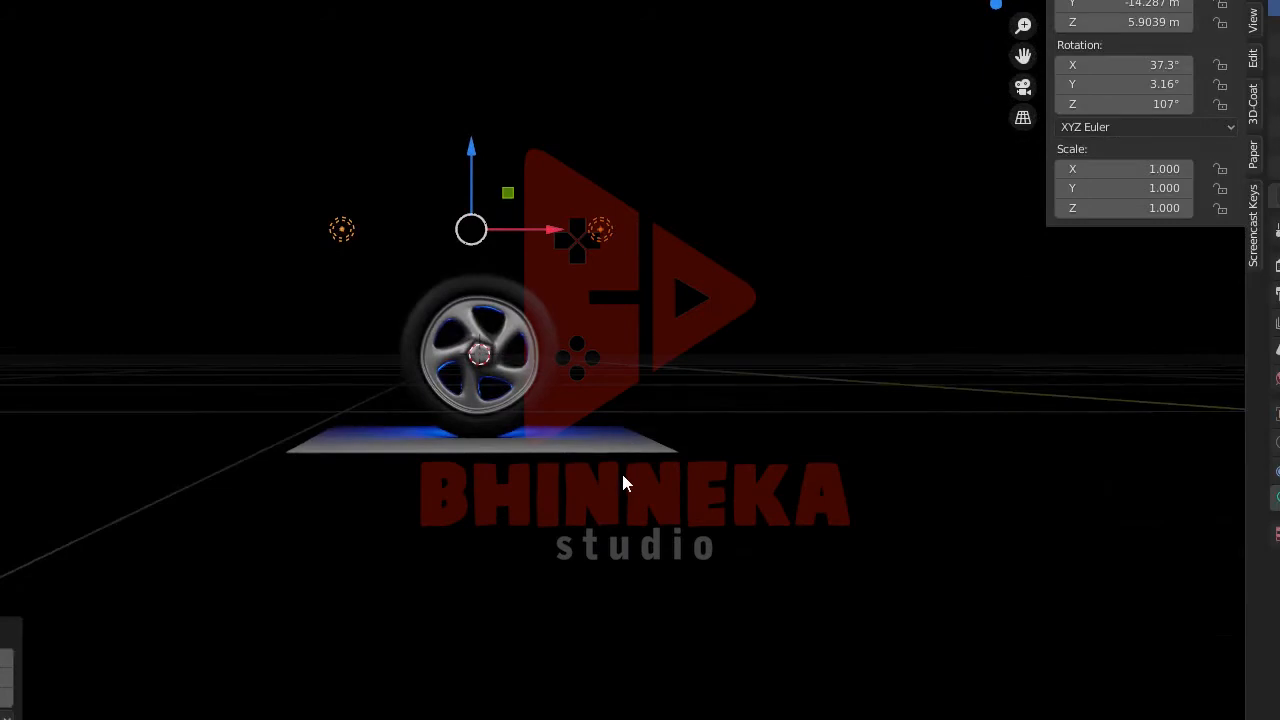
scroll(621, 484, up, 2)
scroll(620, 484, up, 2)
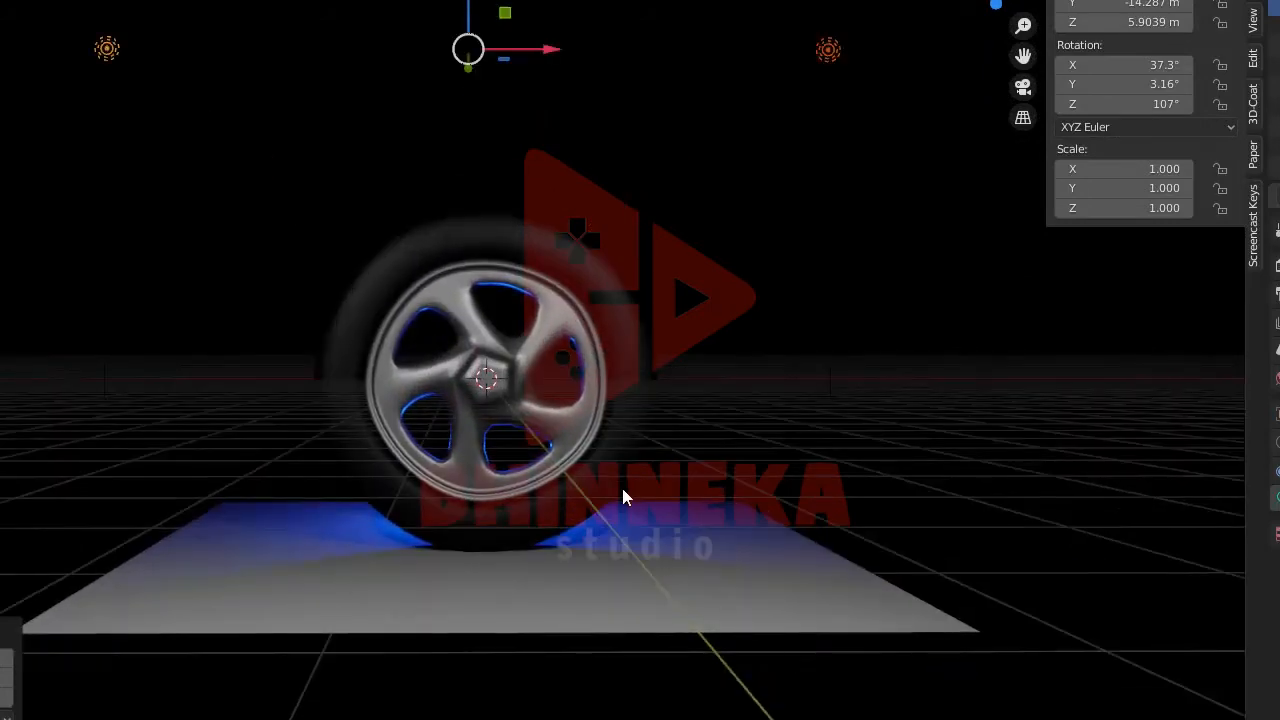
- Brighten the blue light behind the wheel and check its glow on the rim from the front
middle_drag(626, 508, 666, 457)
click(655, 440)
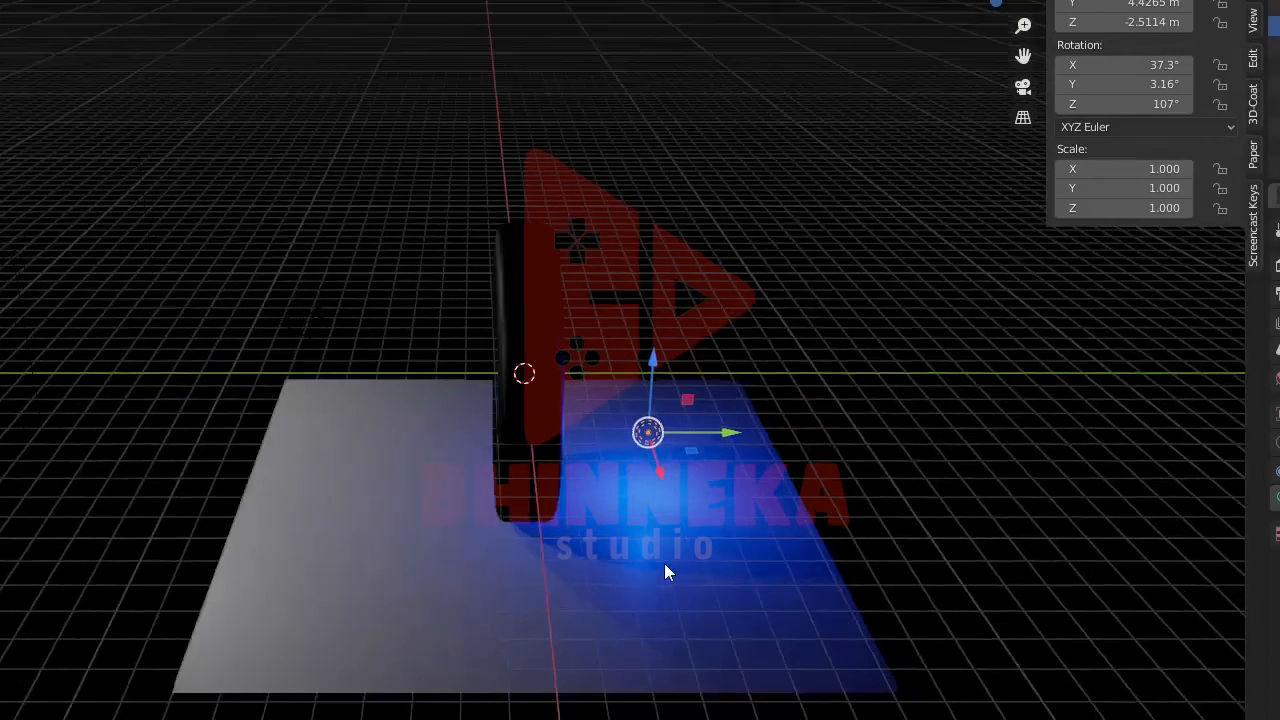
middle_drag(666, 571, 814, 557)
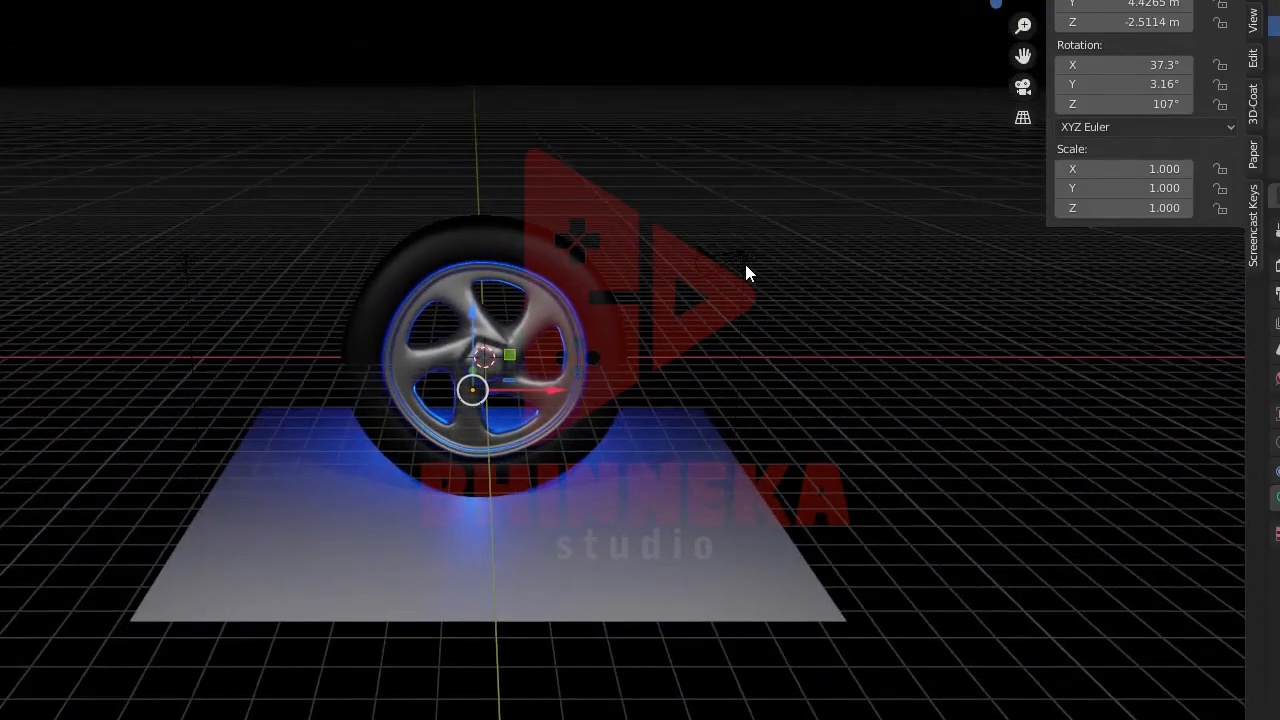
- Select the two front lights in turn and examine the lighting on both sides of the wheel
click(745, 264)
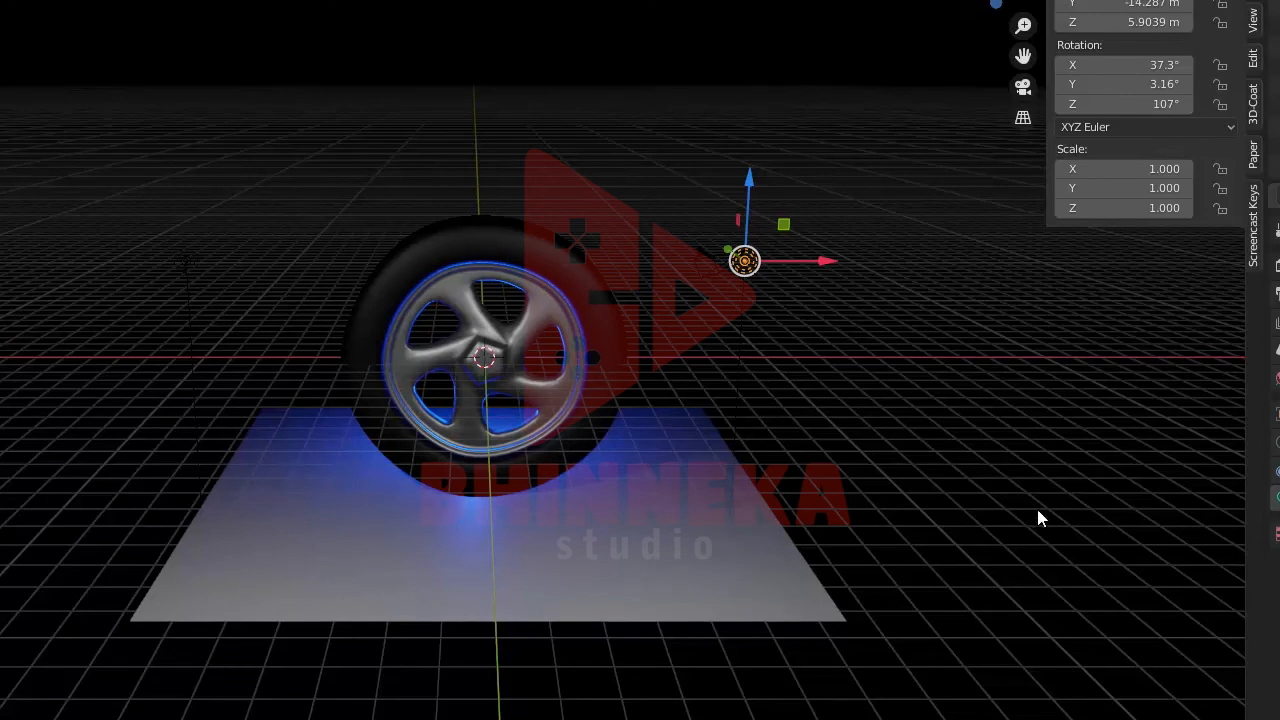
click(190, 260)
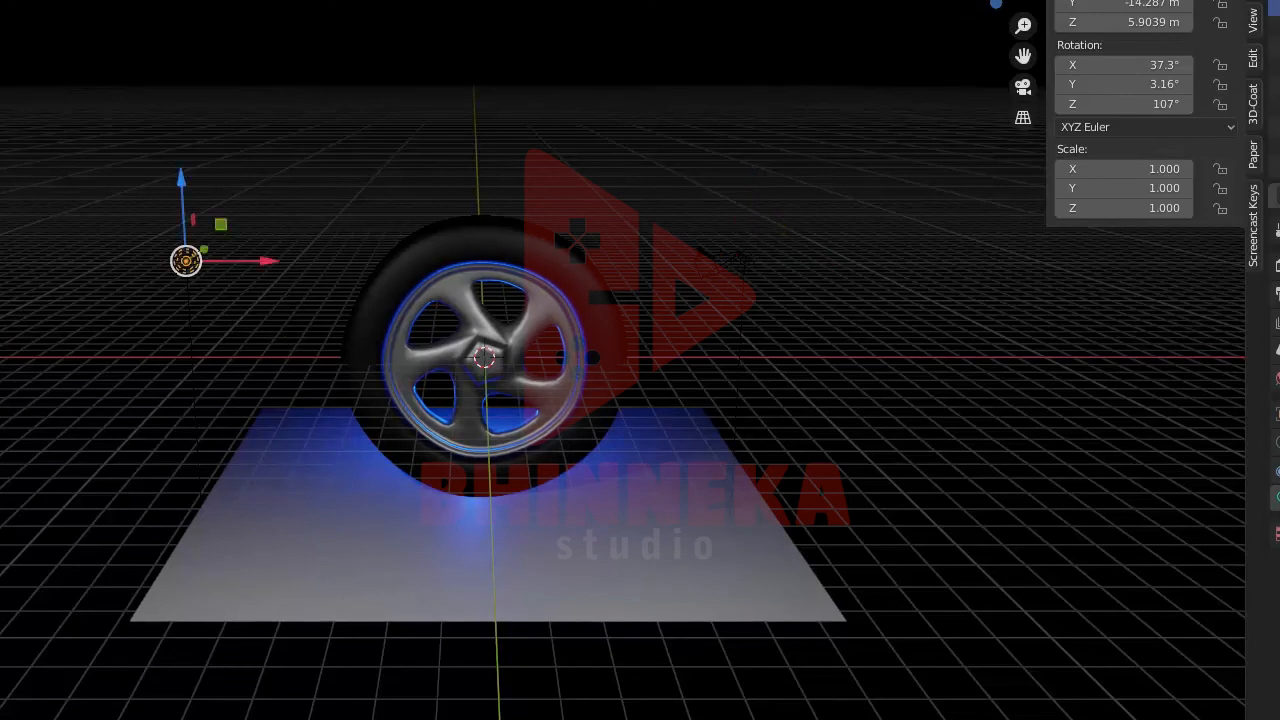
mouse_move(671, 497)
middle_down()
mouse_move(678, 464)
mouse_move(671, 492)
middle_up()
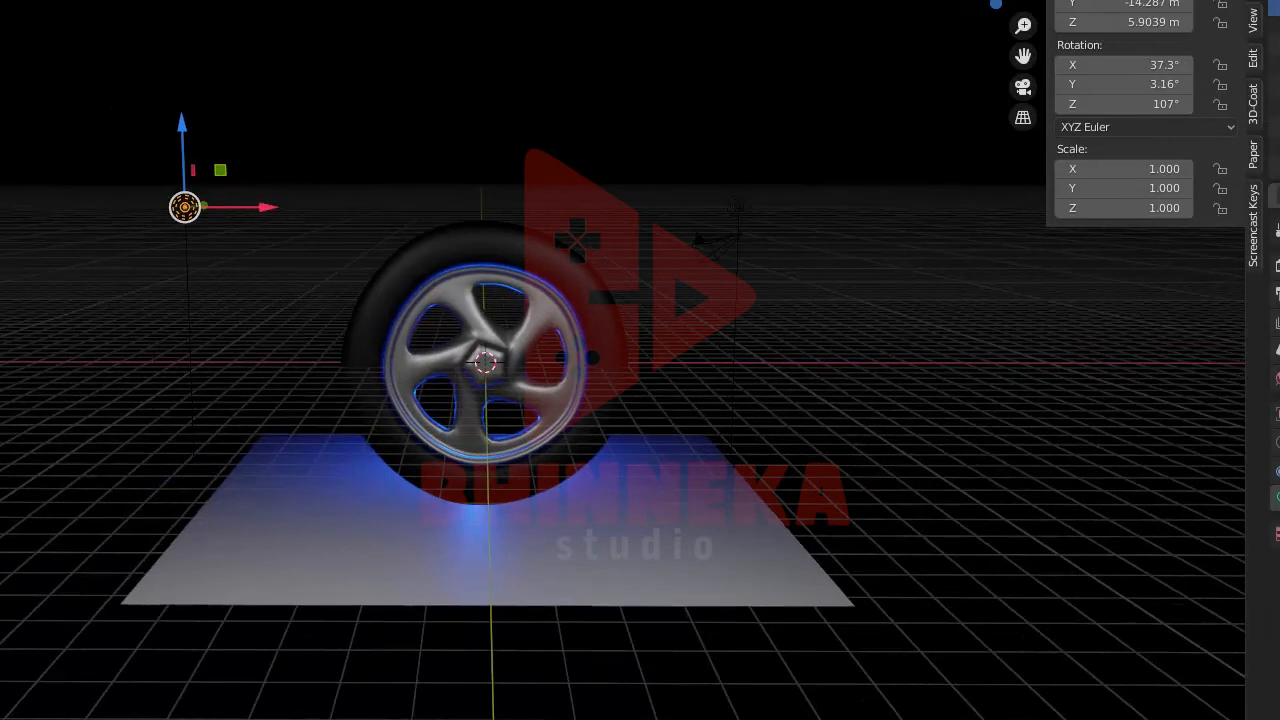
click(726, 230)
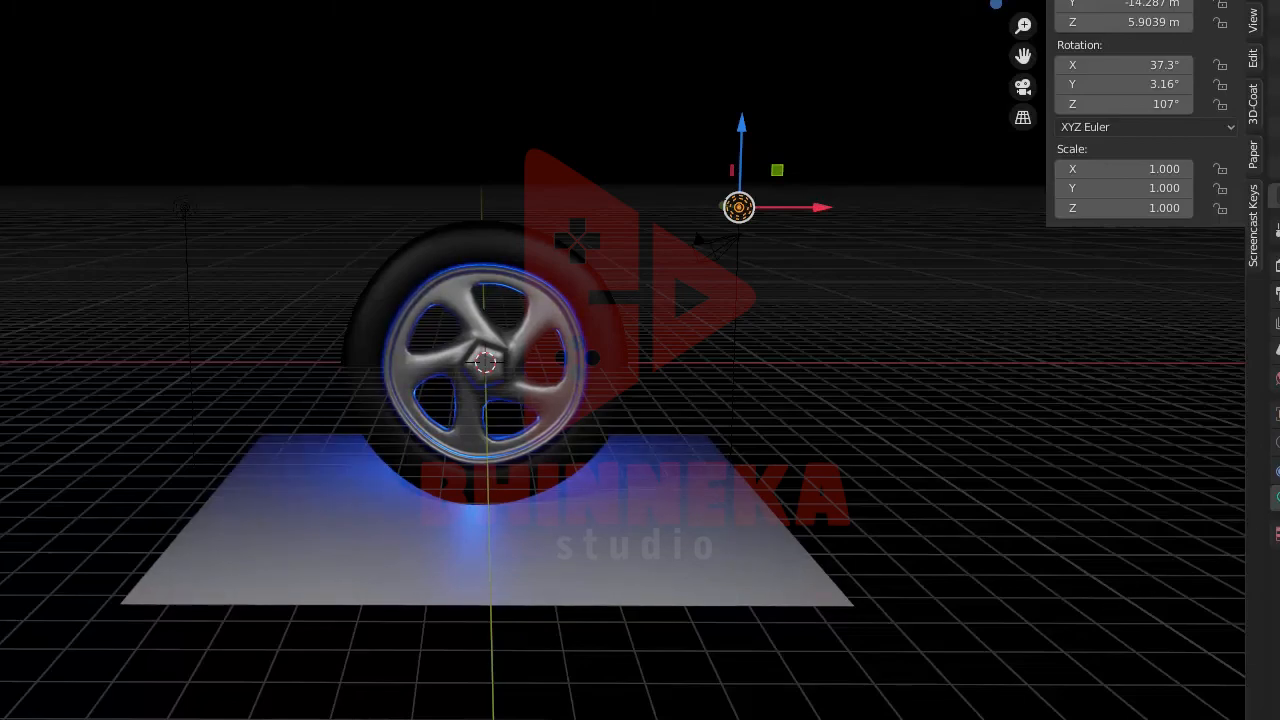
middle_drag(1029, 606, 1155, 646)
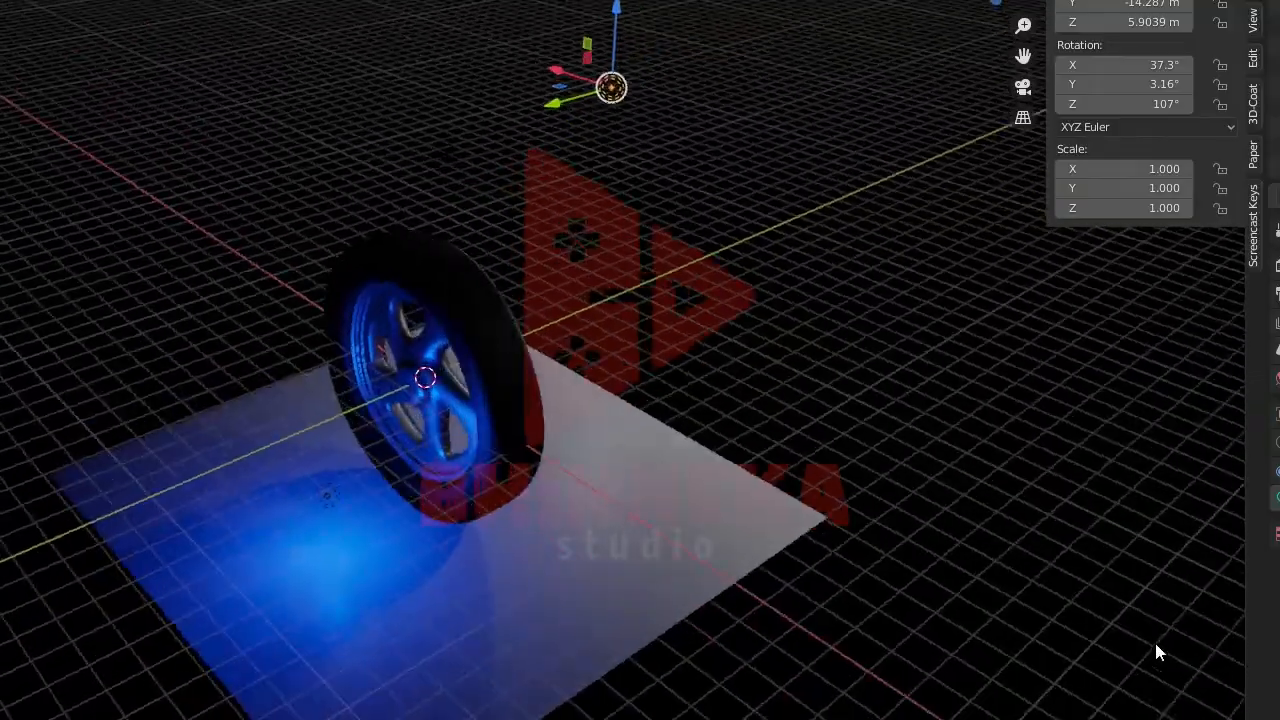
middle_drag(615, 592, 333, 586)
scroll(930, 385, down, 2)
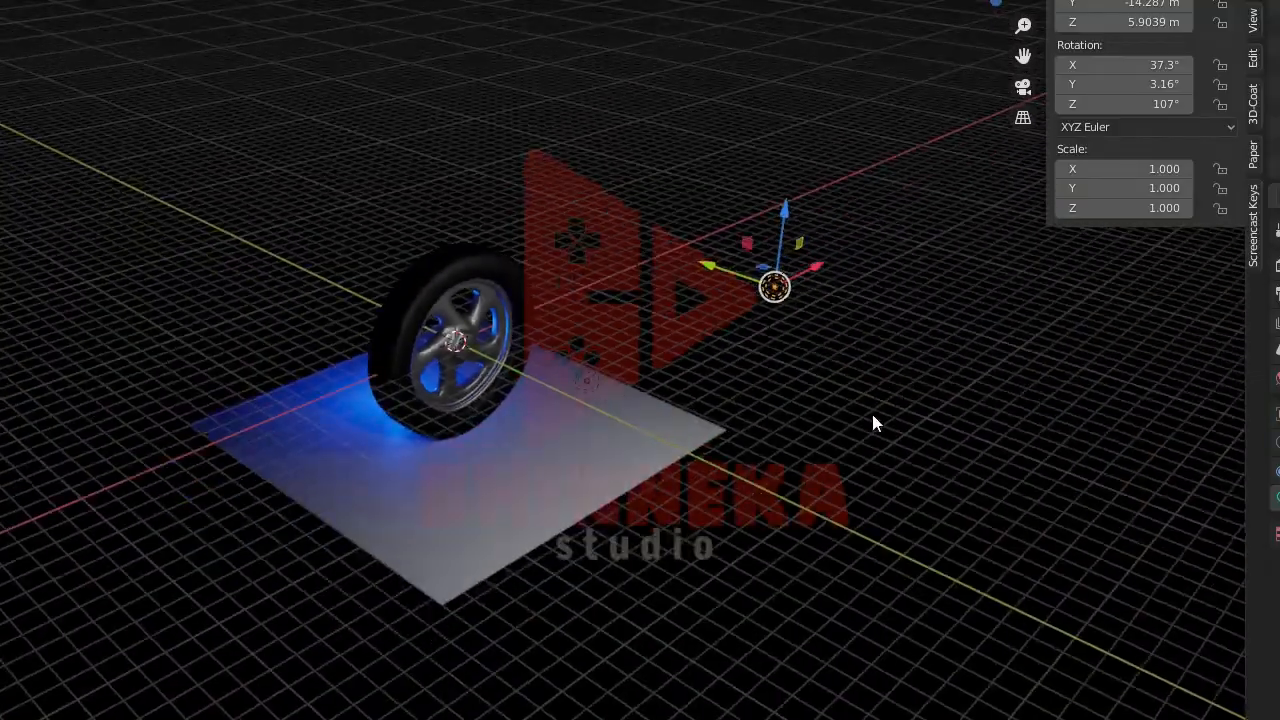
middle_drag(871, 410, 1008, 420)
- Look through the scene camera, enable Lock Camera to View, and frame the whole wheel from a low front angle
click(441, 232)
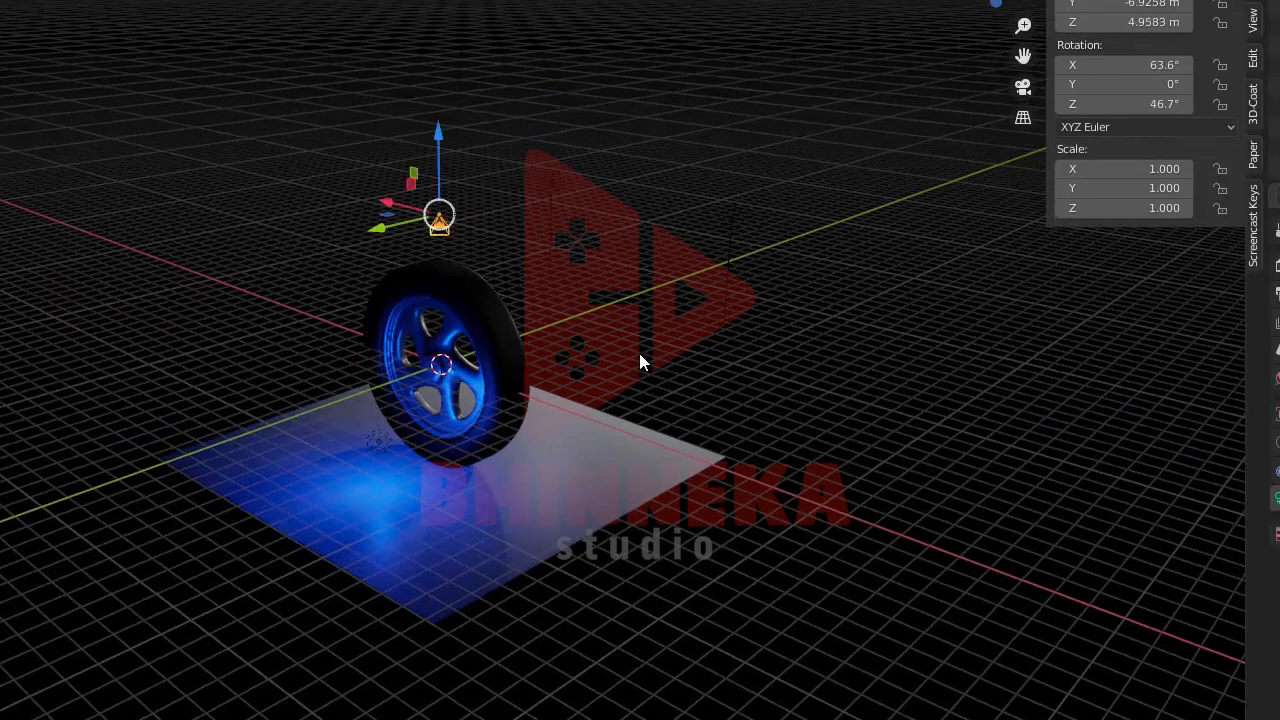
key(KP_0)
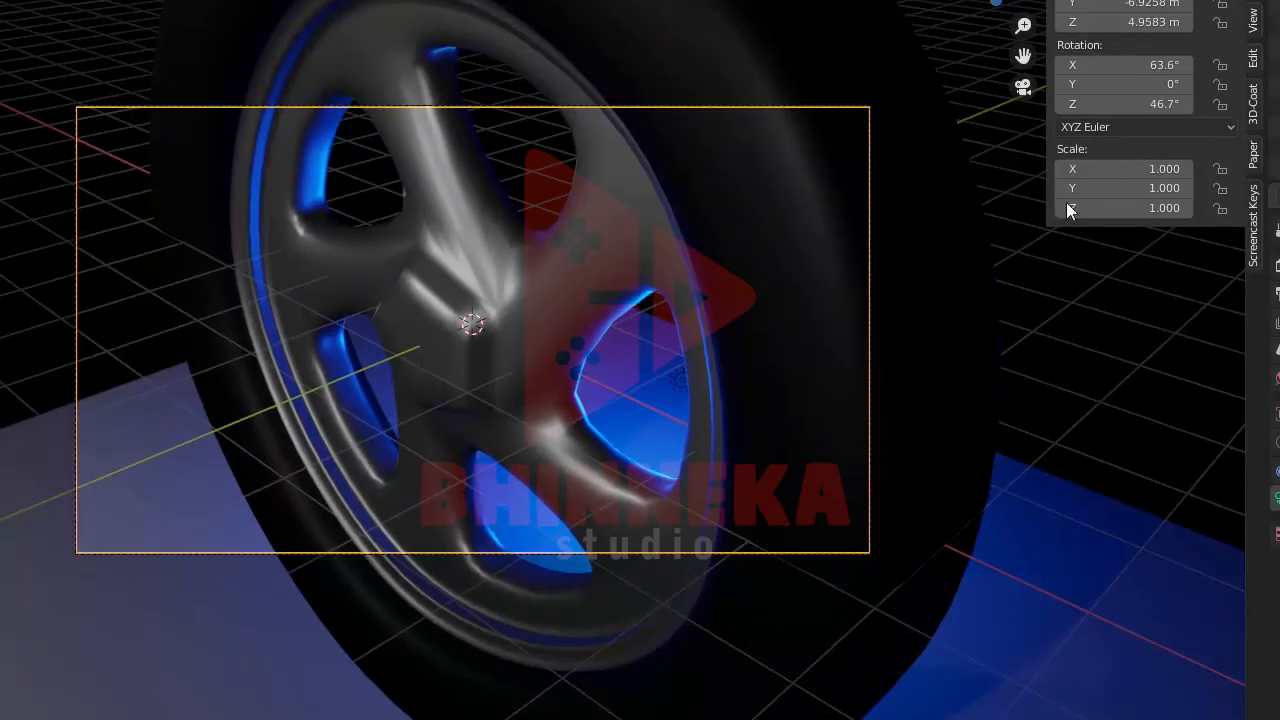
click(1253, 22)
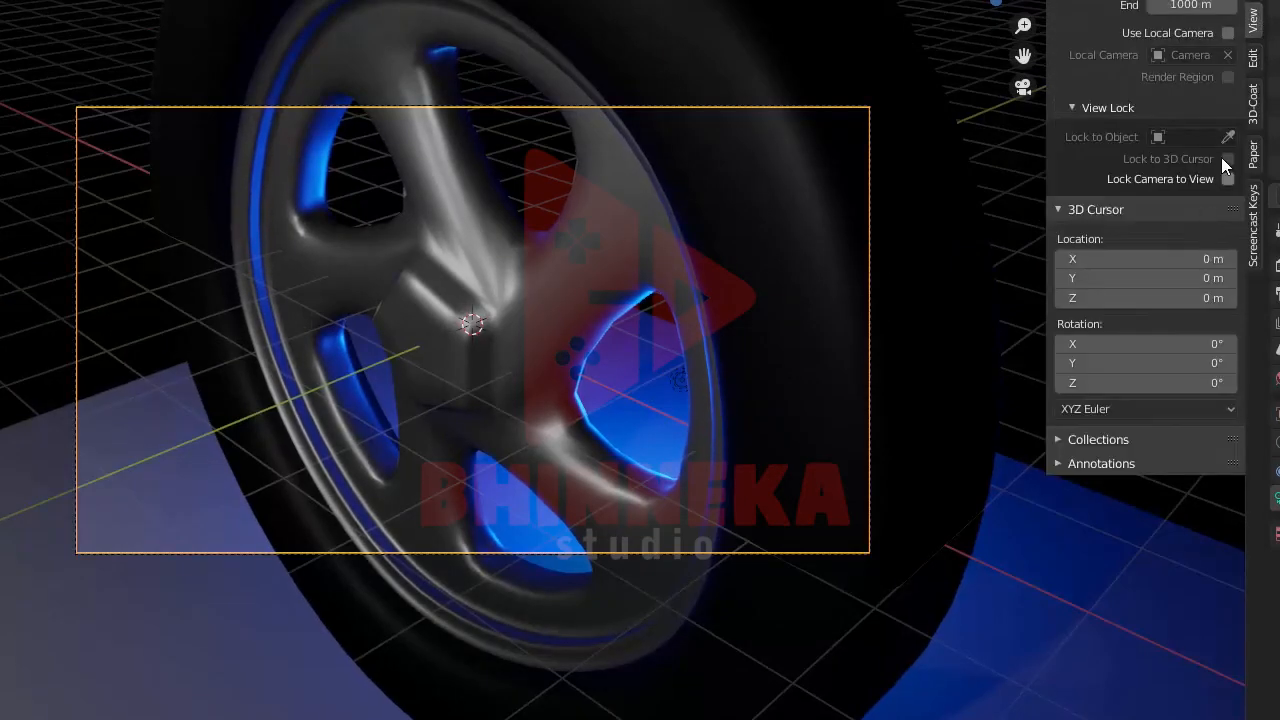
click(1227, 179)
scroll(494, 306, down, 3)
middle_drag(494, 306, 568, 235)
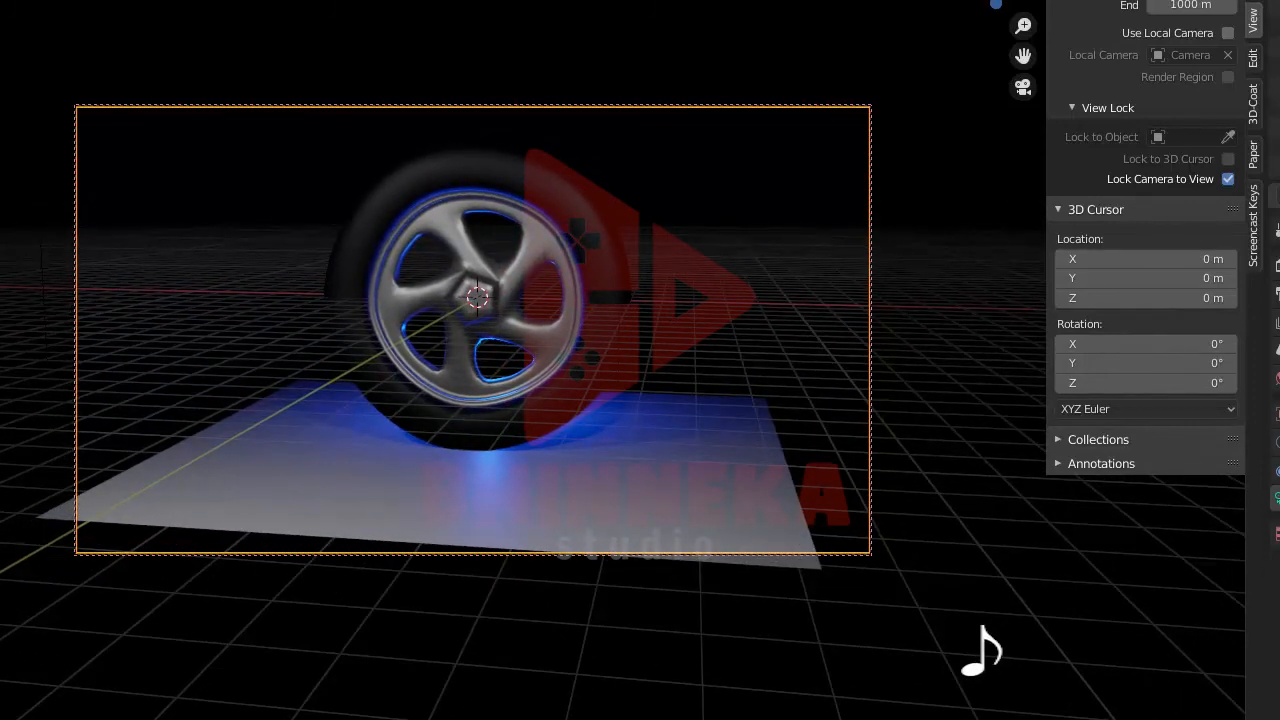